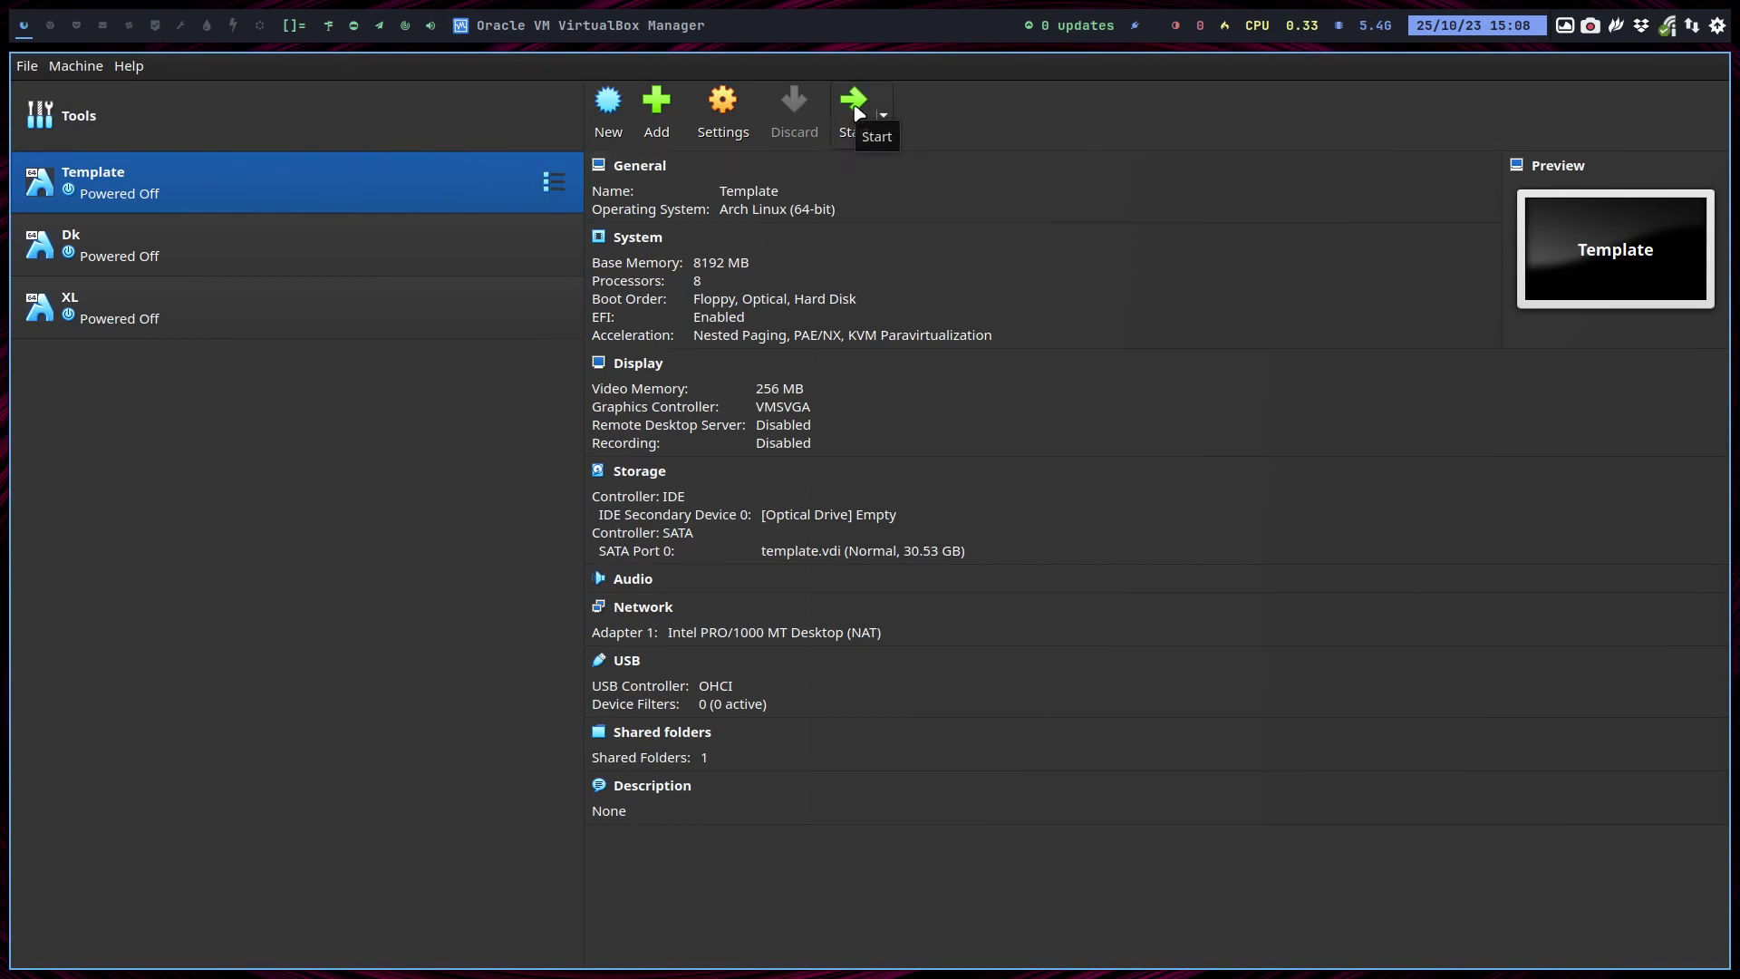
# Start the Template machine, skip the UEFI countdown, and power it off.
pyautogui.click(854, 105)
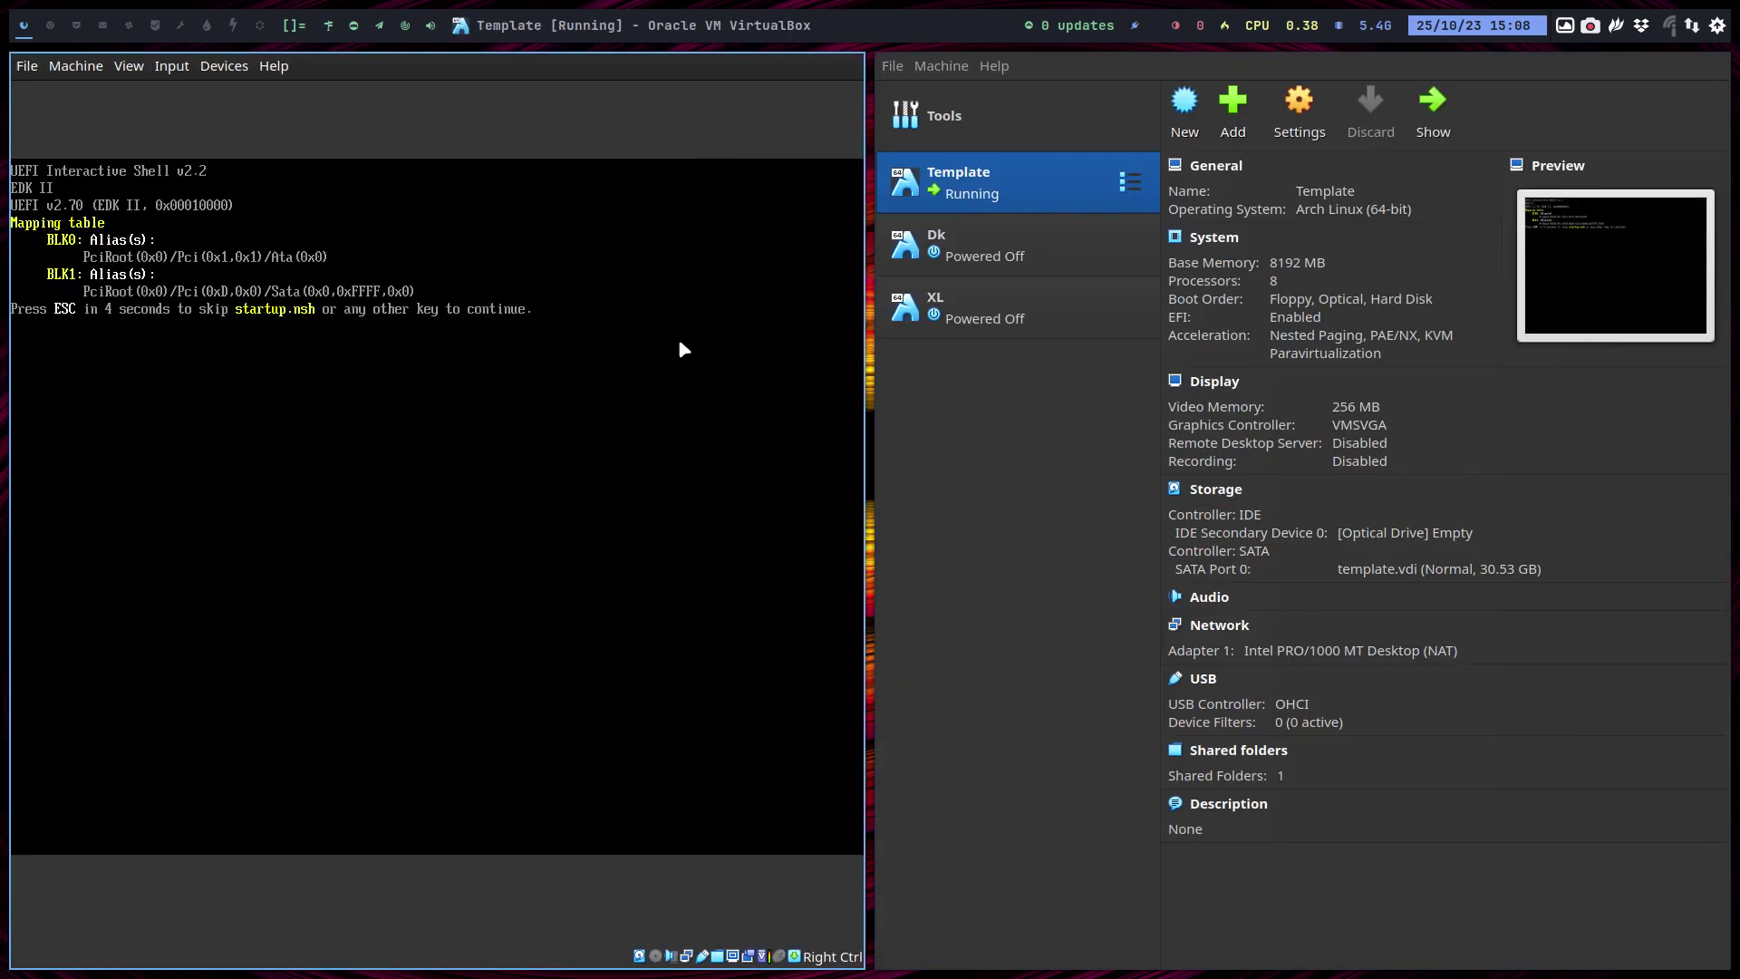
pyautogui.press('Escape')
pyautogui.click(62, 77)
pyautogui.click(72, 165)
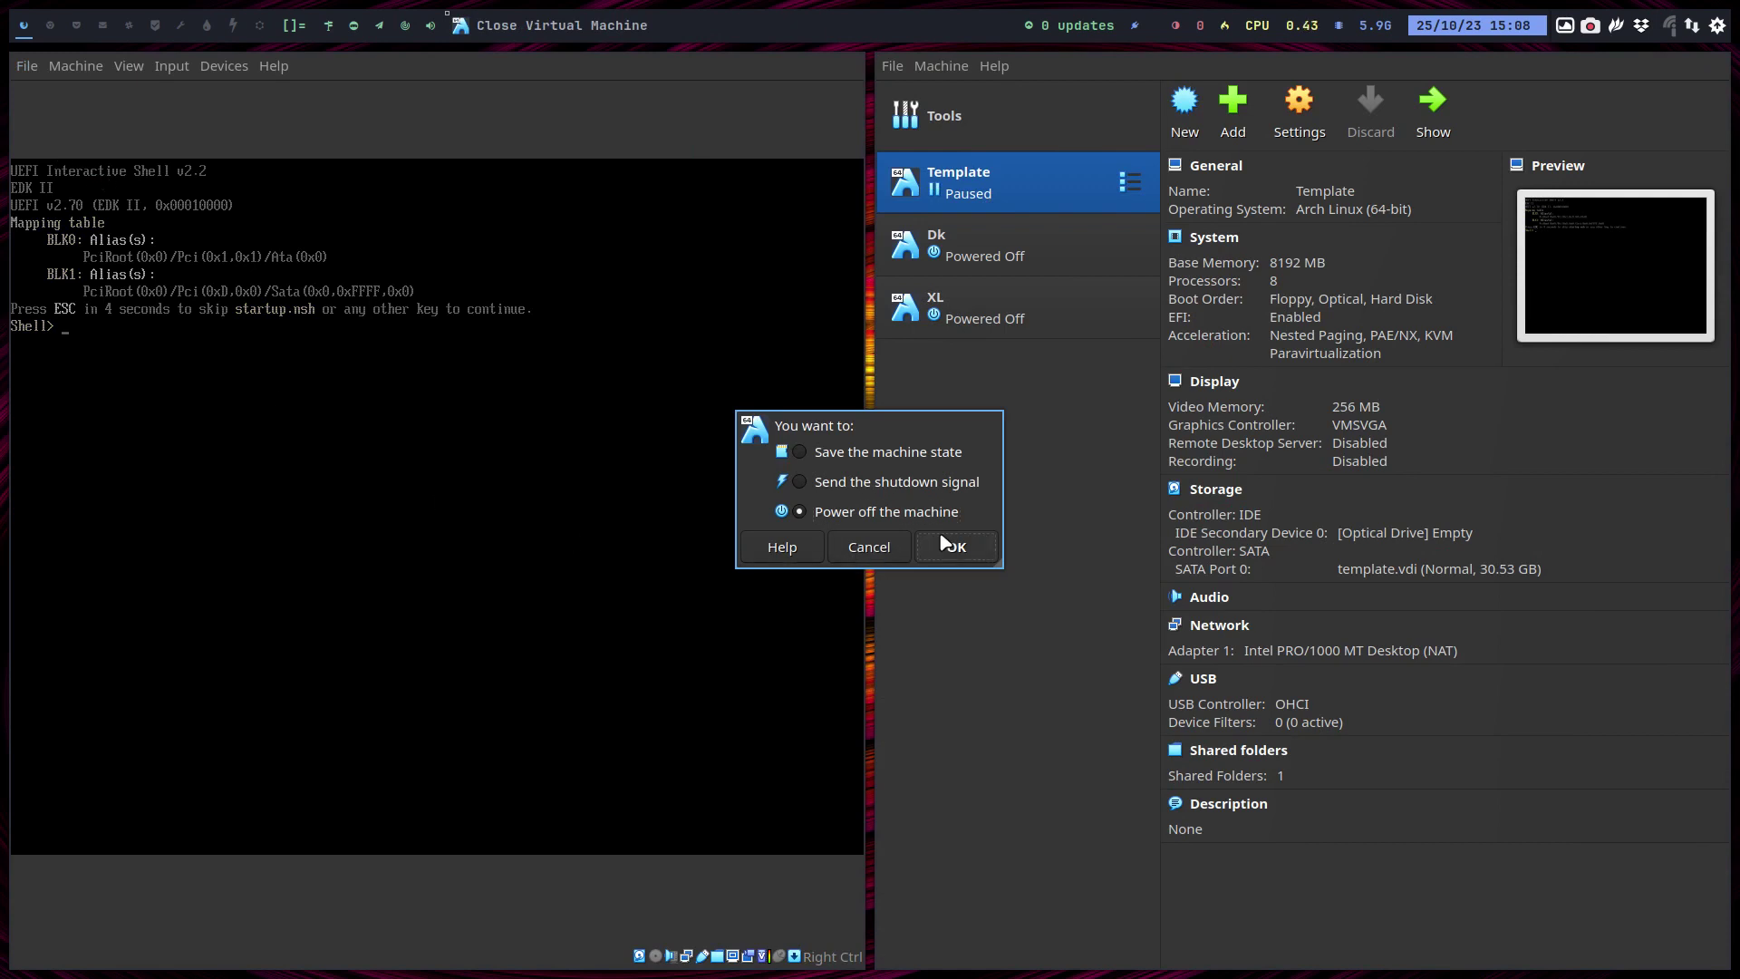
pyautogui.click(948, 547)
# Clone Template as a full clone named Qtile.
pyautogui.rightClick(959, 193)
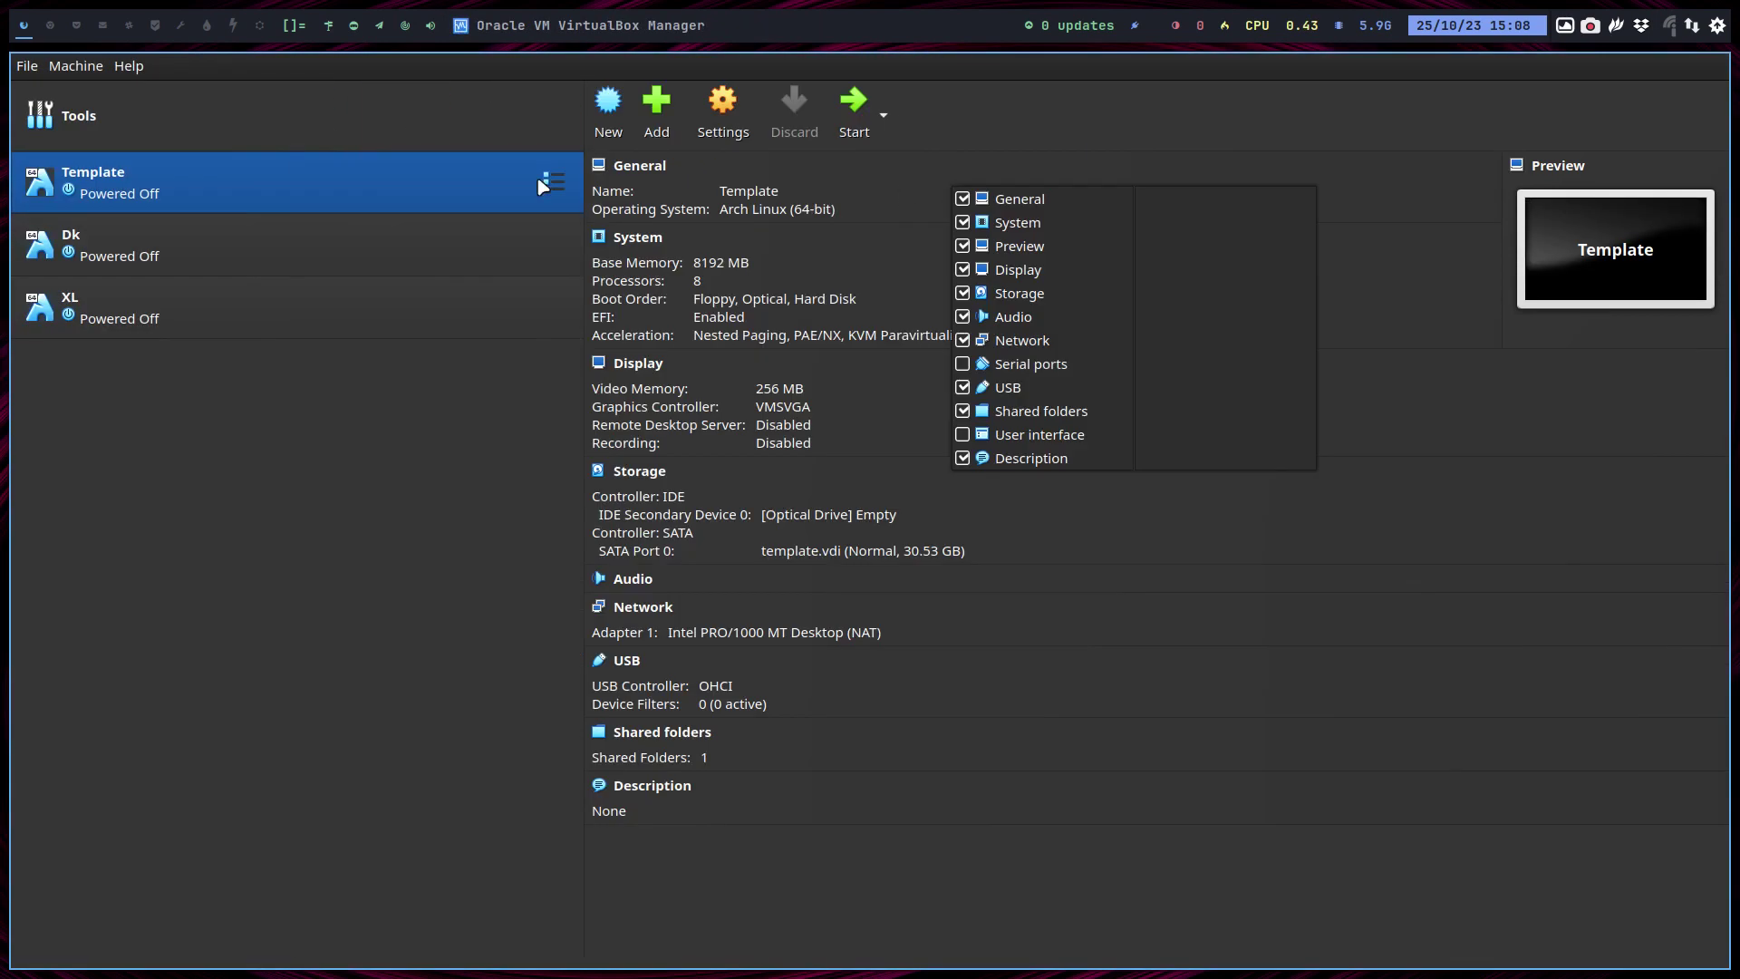
pyautogui.click(389, 187)
pyautogui.rightClick(388, 185)
pyautogui.click(463, 223)
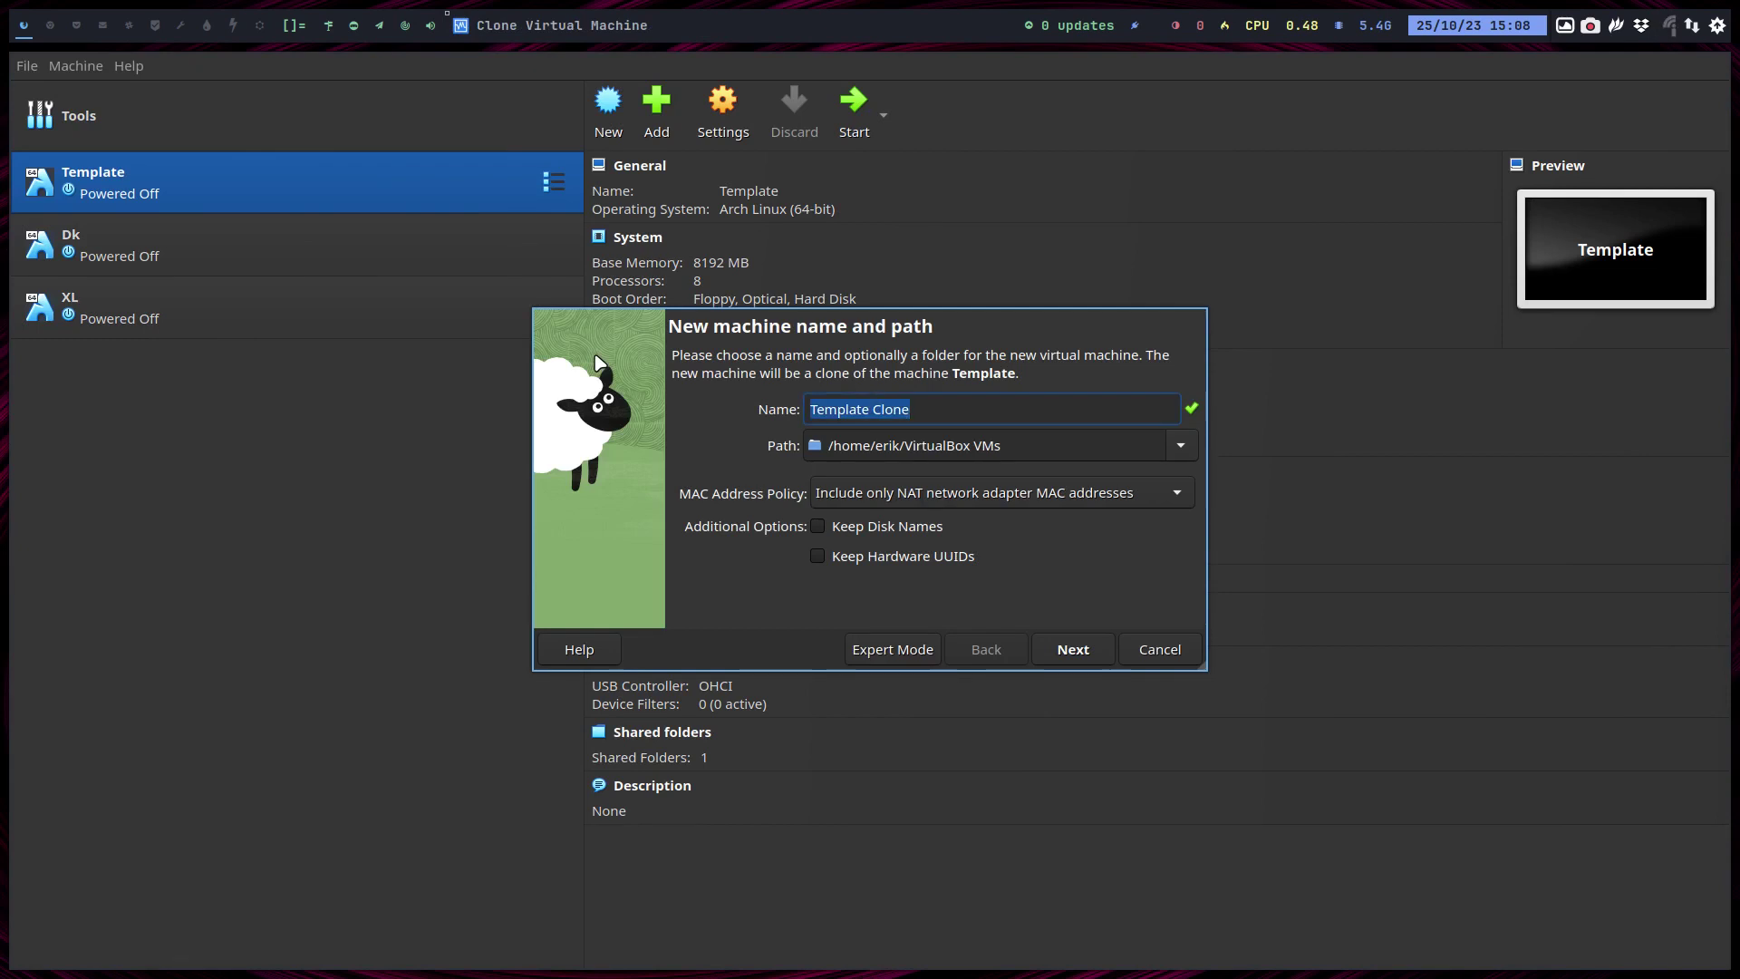
pyautogui.write('QTil')
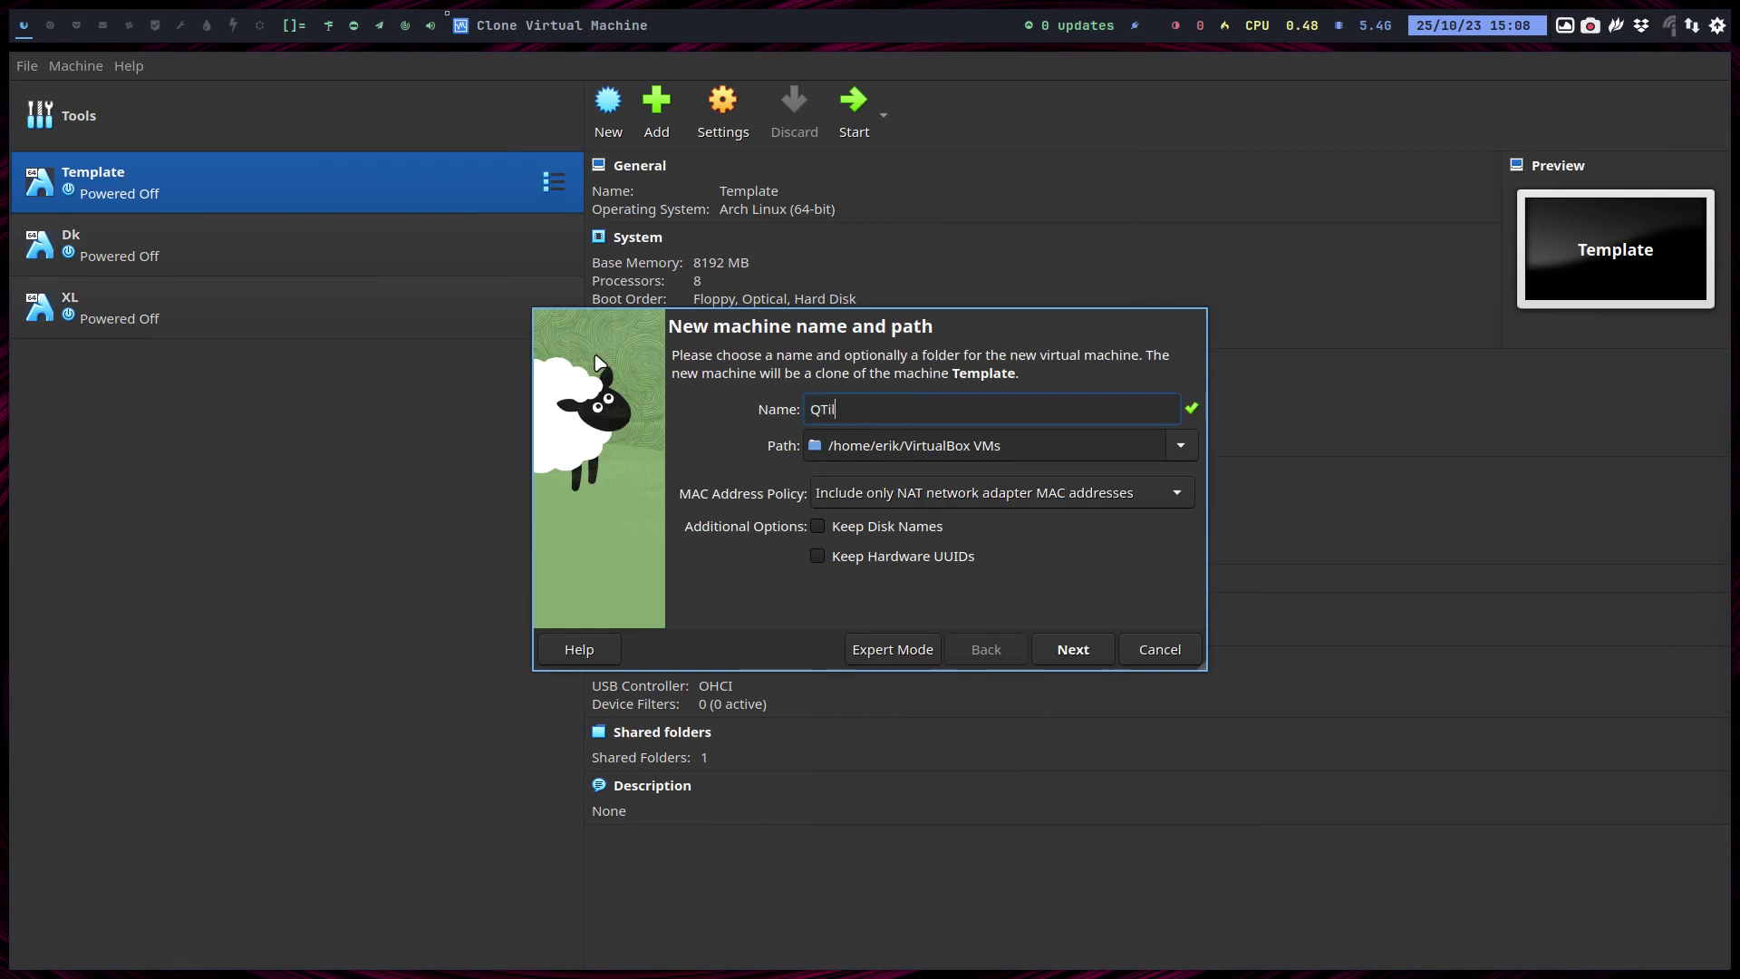
pyautogui.press('BackSpace')
pyautogui.write('tile')
pyautogui.press('Return')
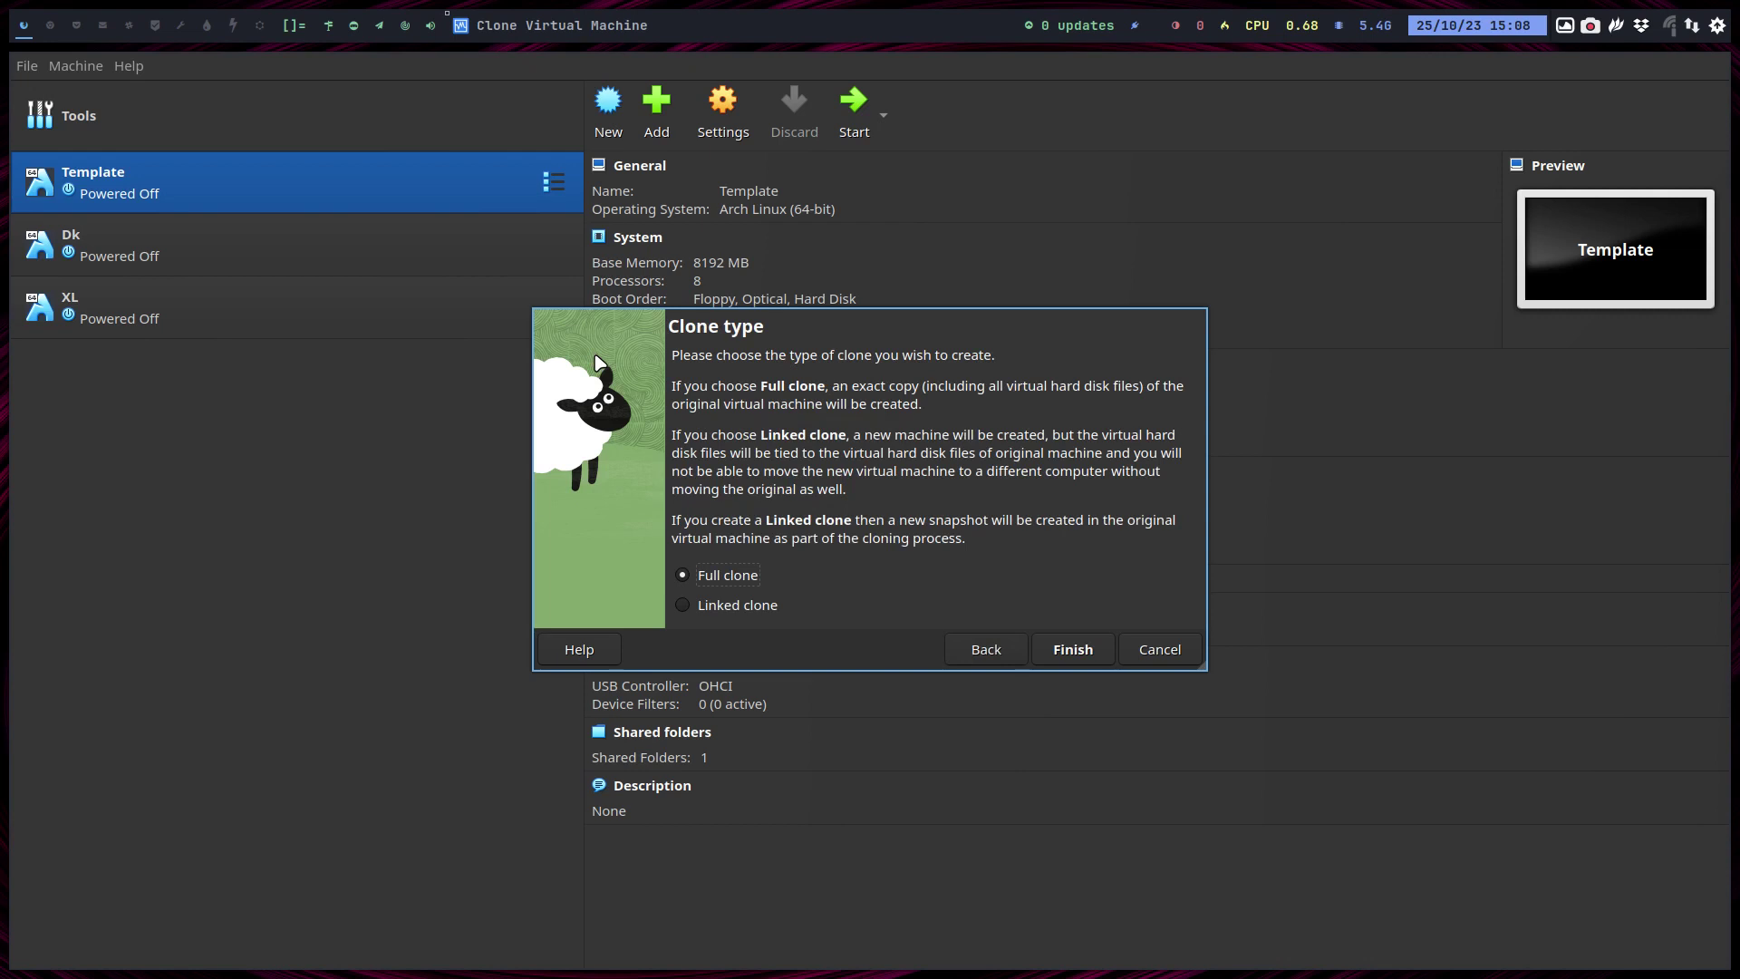
pyautogui.press('Return')
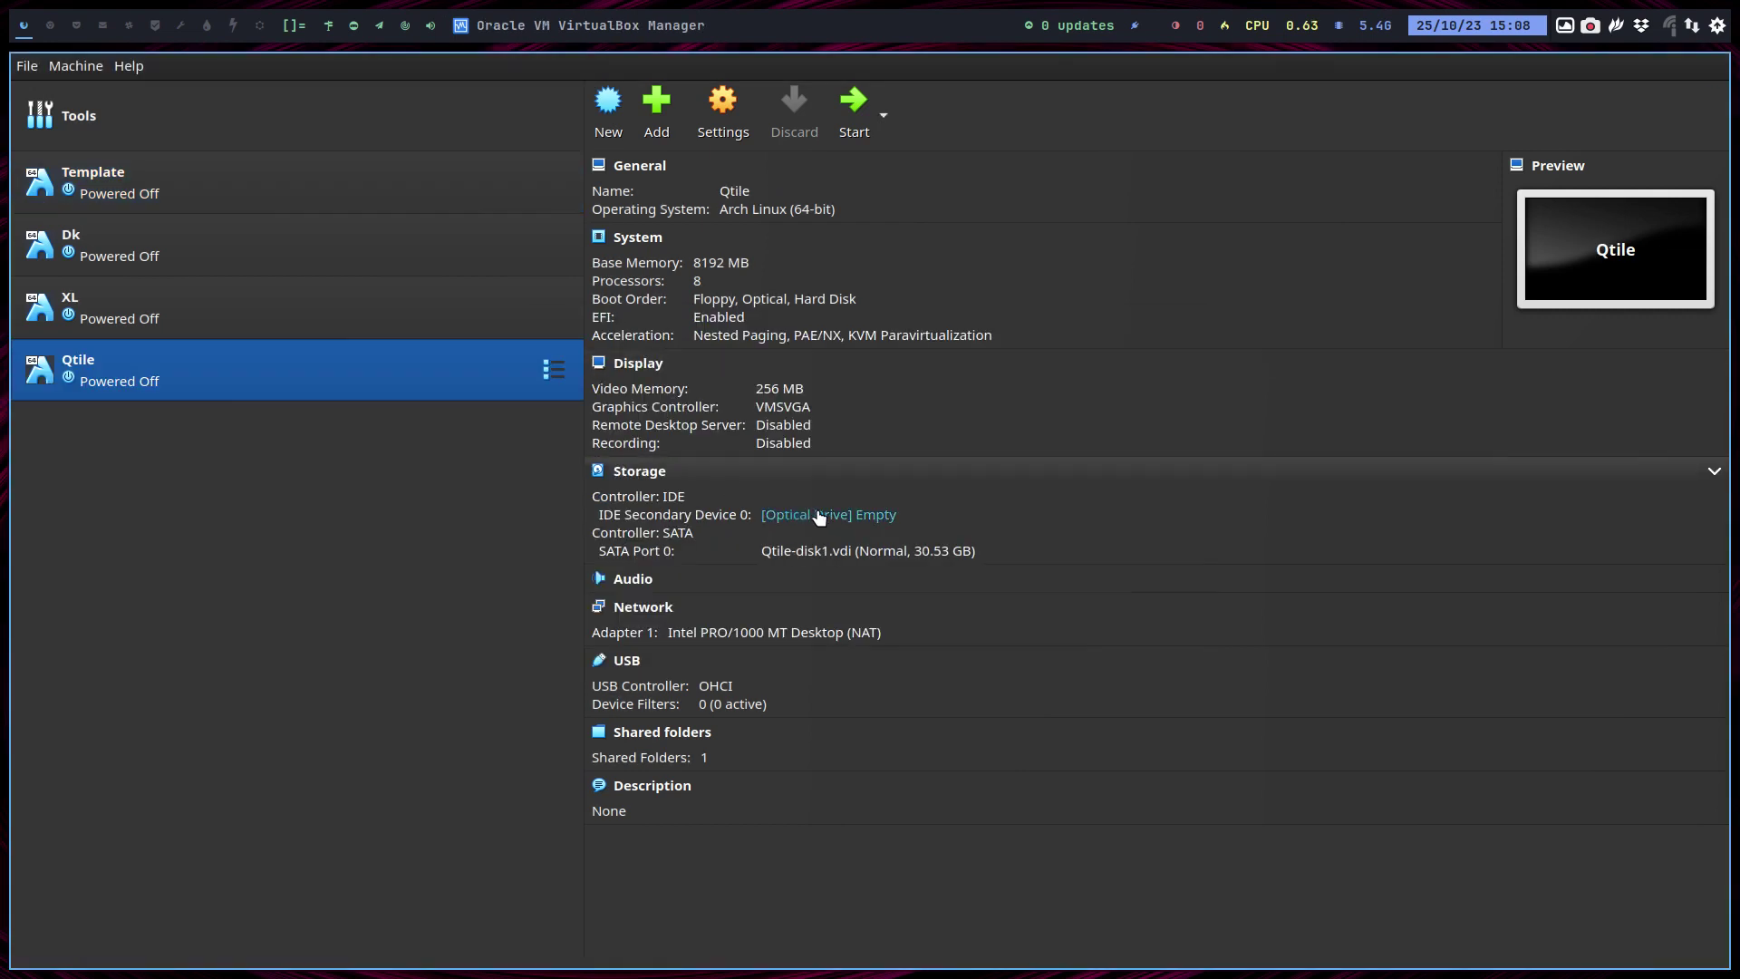
# Browse for a disk file for Qtile's optical drive, reaching the Projects/v23.09.03 folder.
pyautogui.click(818, 516)
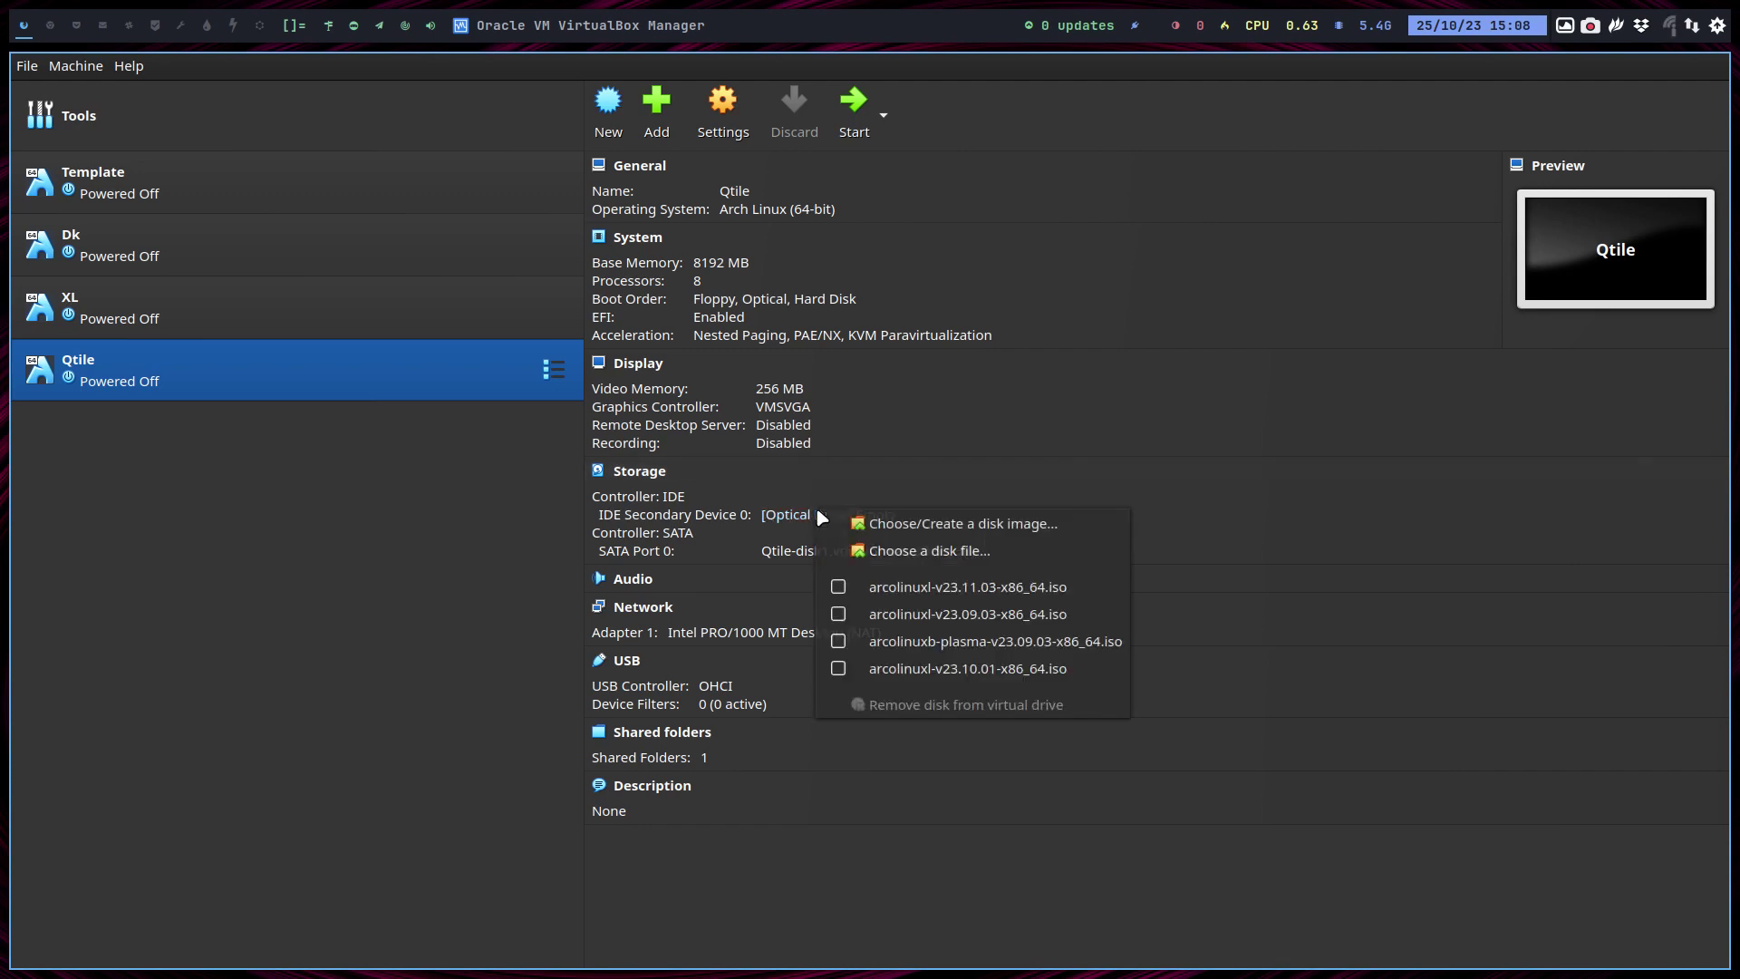
pyautogui.click(915, 550)
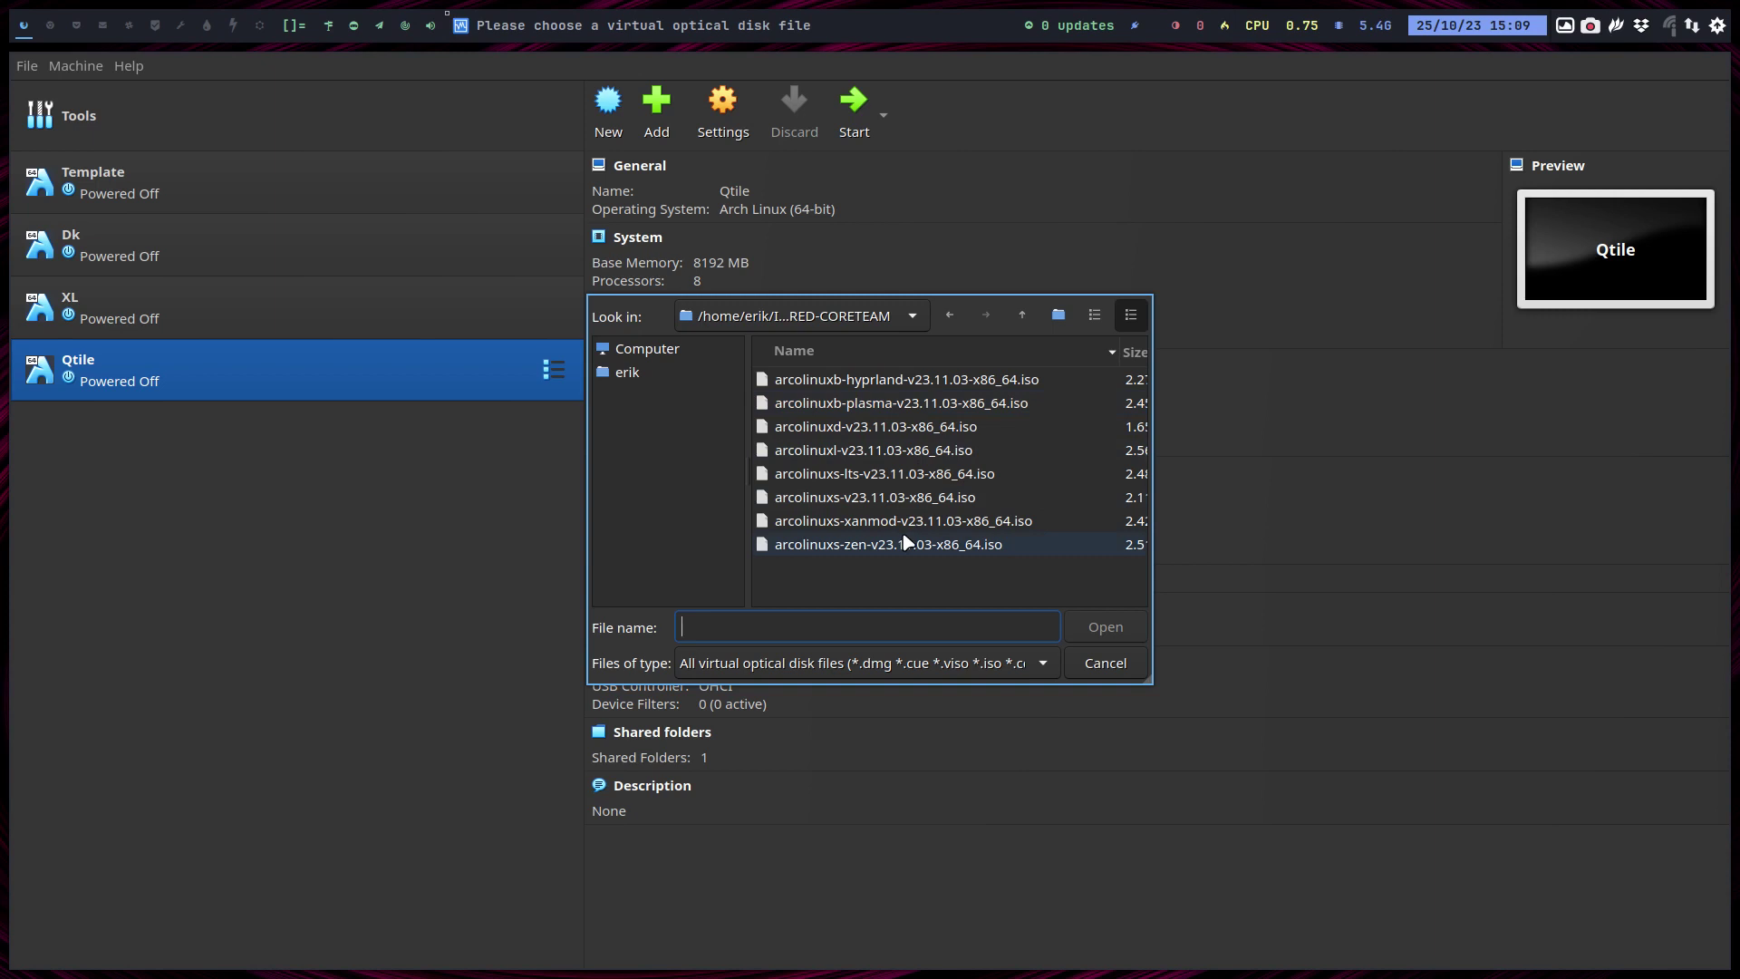
pyautogui.click(664, 379)
pyautogui.scroll(-2, 821, 476)
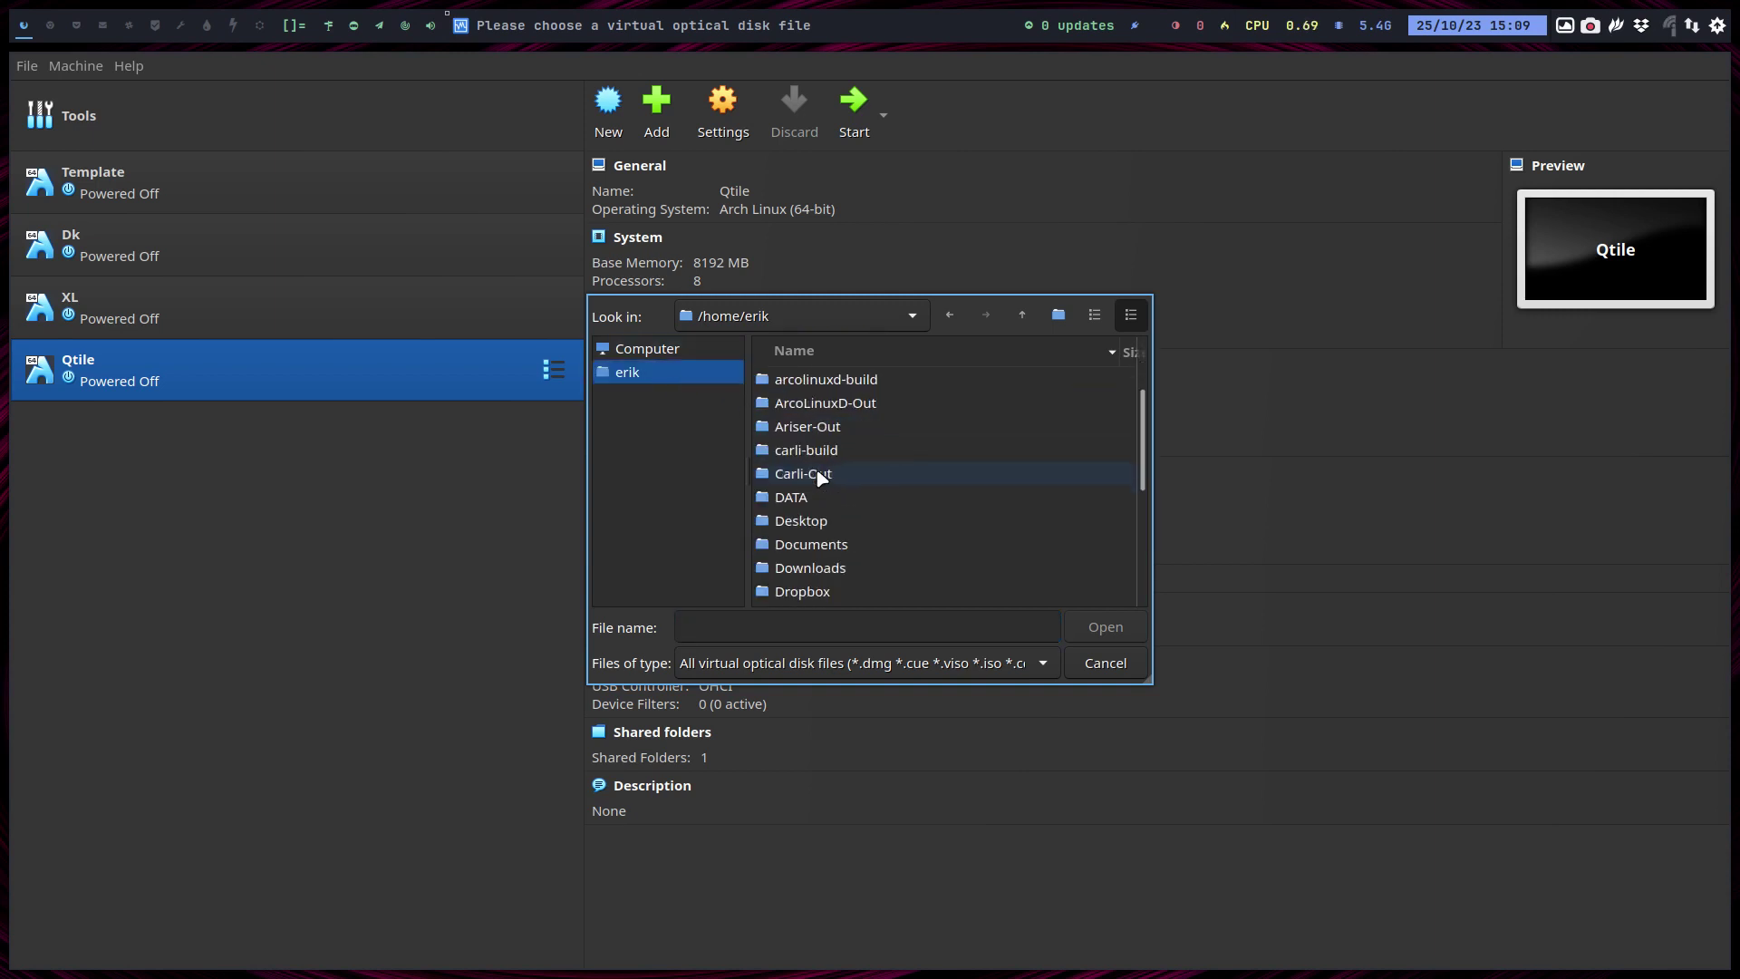
pyautogui.scroll(-3, 820, 476)
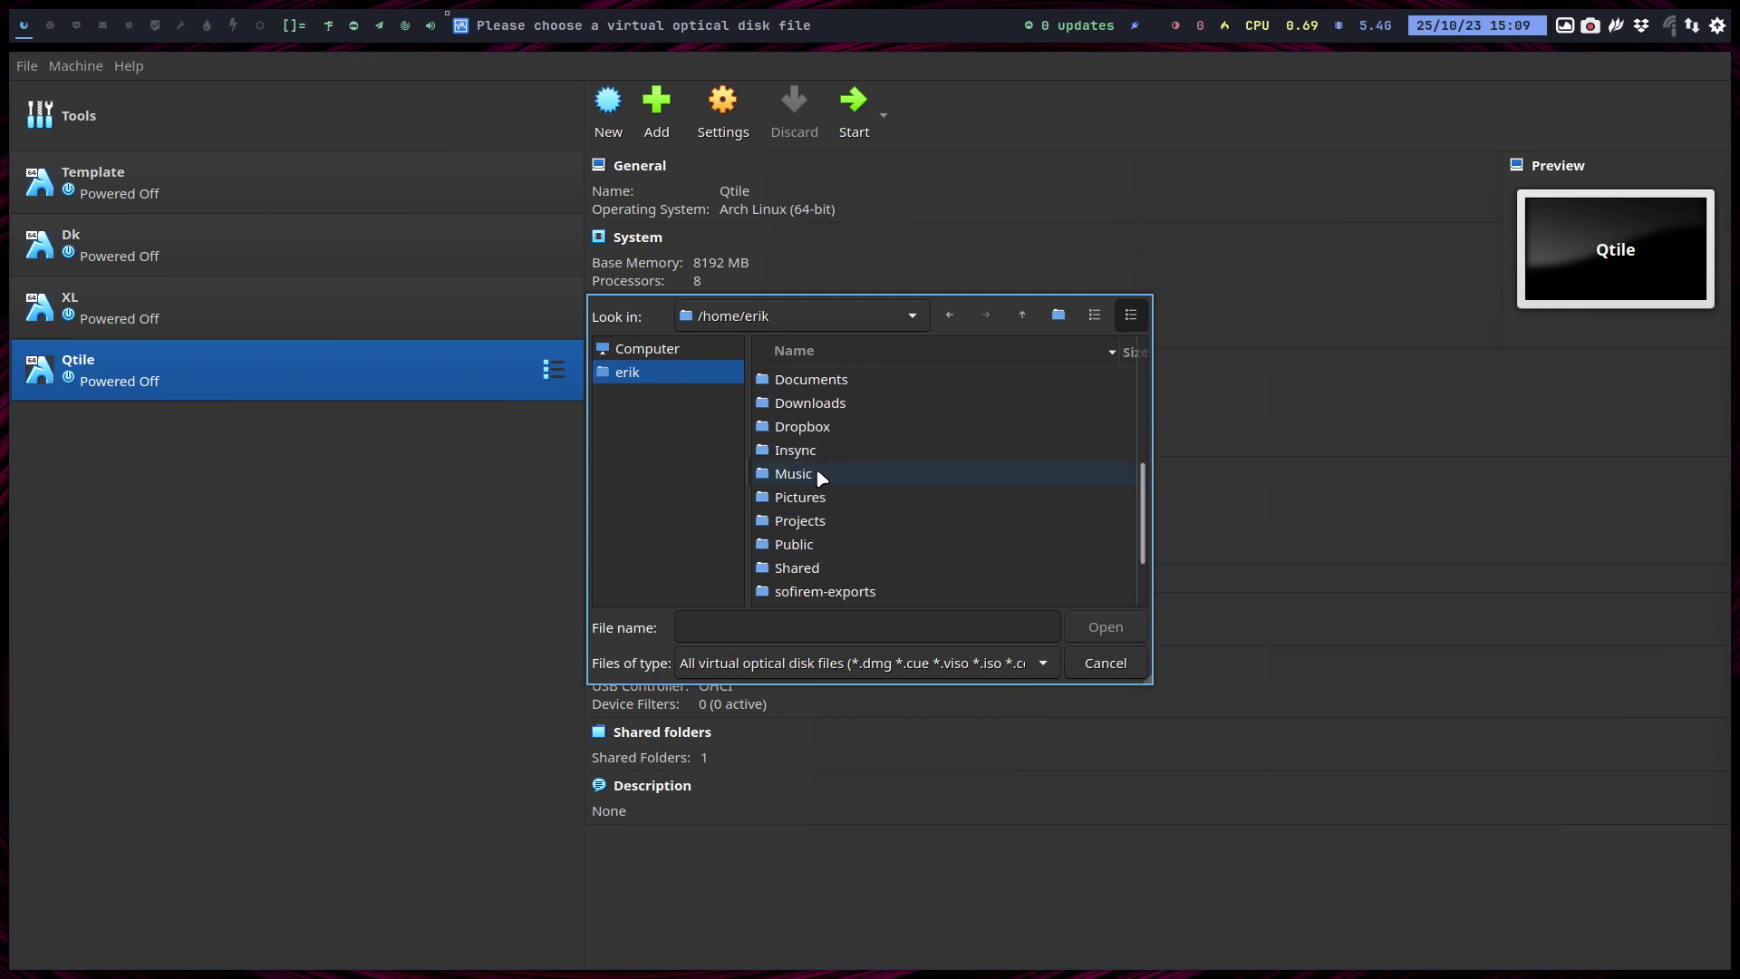
pyautogui.doubleClick(828, 520)
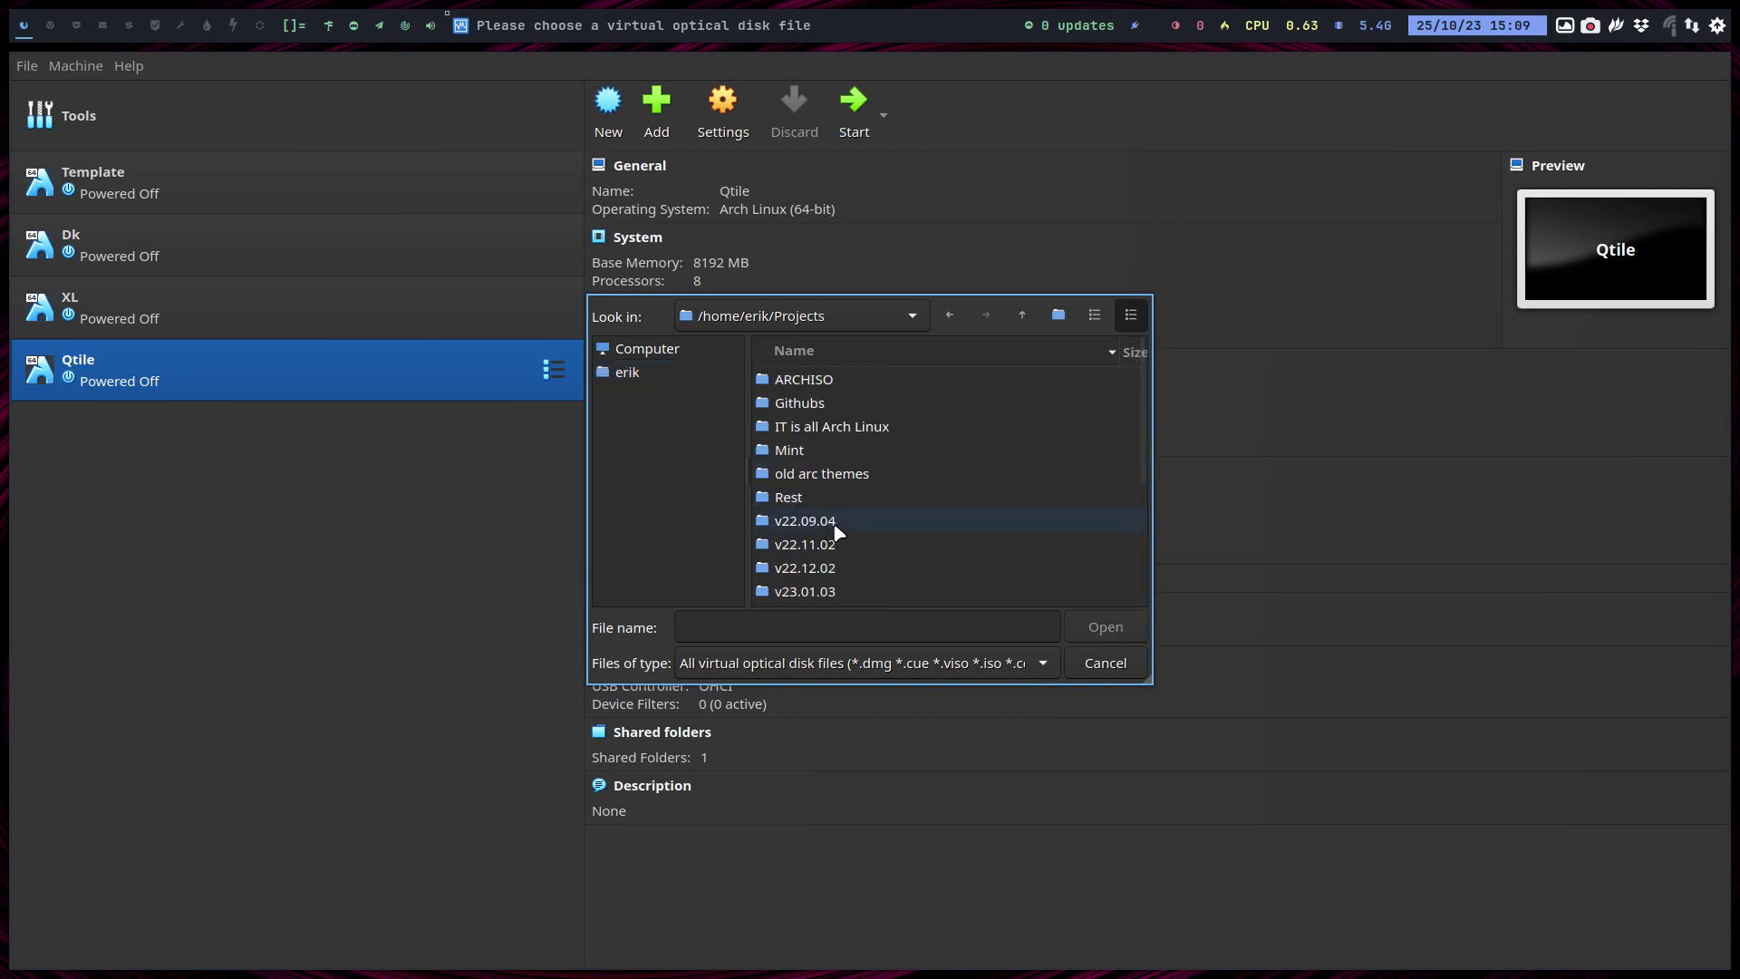
pyautogui.scroll(-3, 838, 536)
pyautogui.doubleClick(834, 569)
# Insert arcolinuxb-qtile-v23.09.03-x86_64.iso into Qtile's optical drive.
pyautogui.scroll(-5, 873, 413)
pyautogui.scroll(-1, 875, 419)
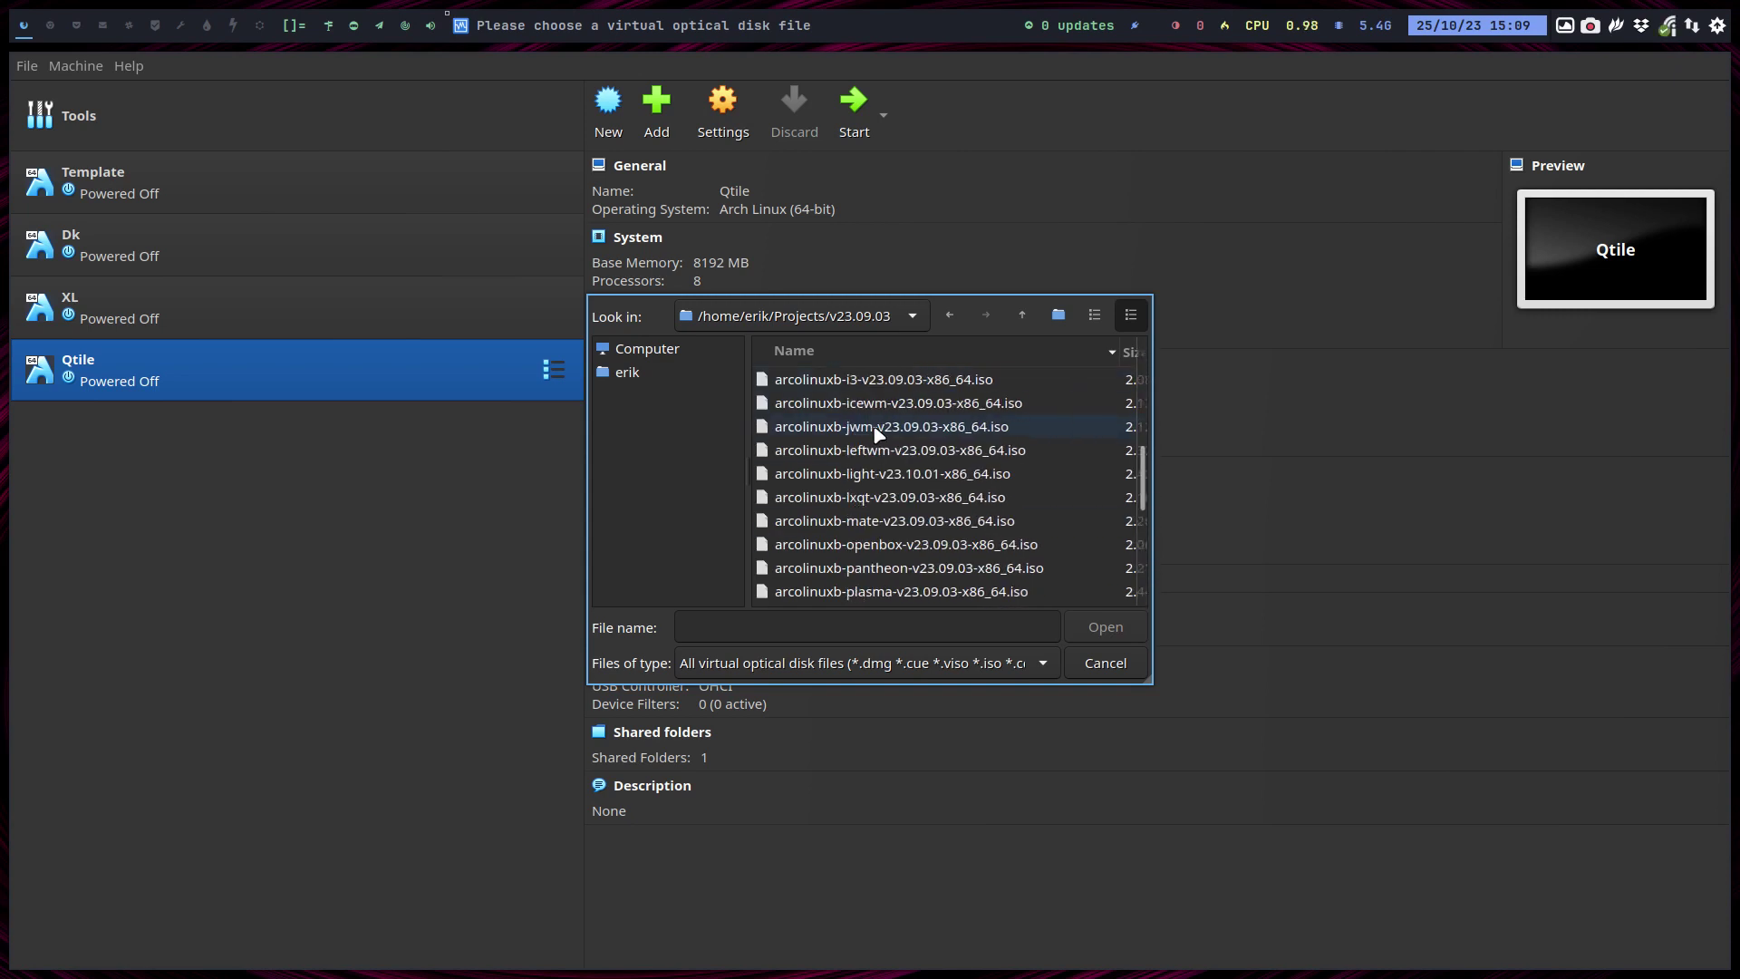
pyautogui.scroll(-1, 878, 431)
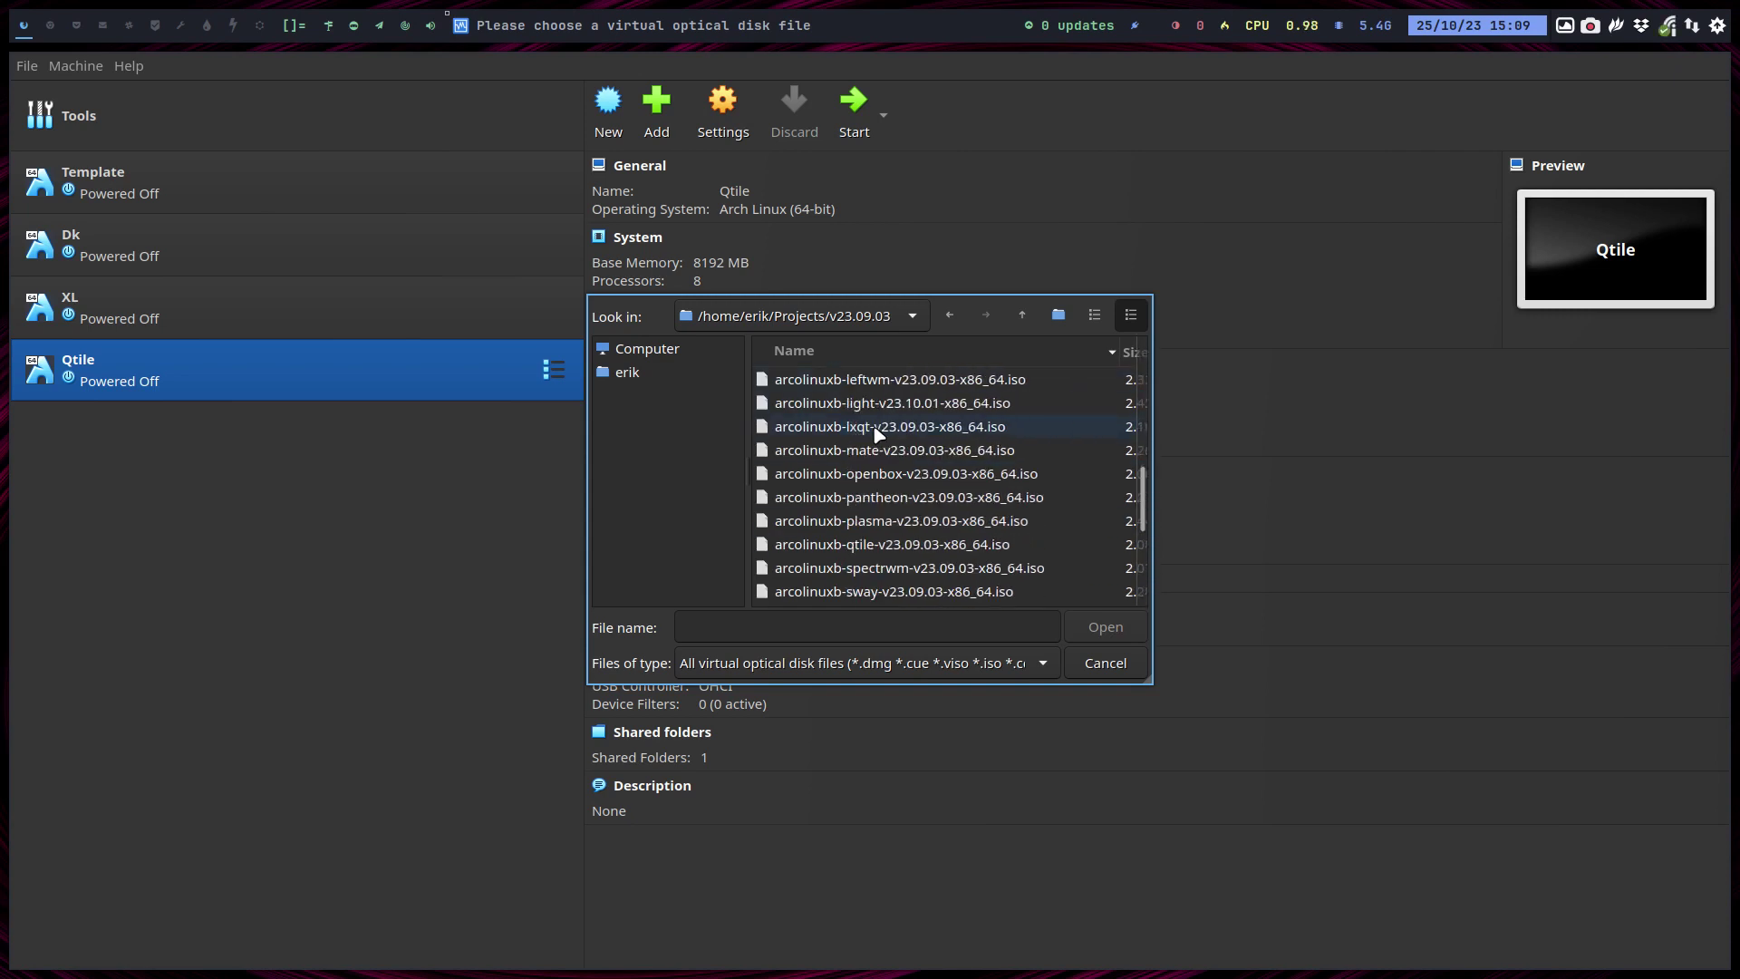
pyautogui.click(917, 520)
pyautogui.click(954, 551)
pyautogui.click(1102, 626)
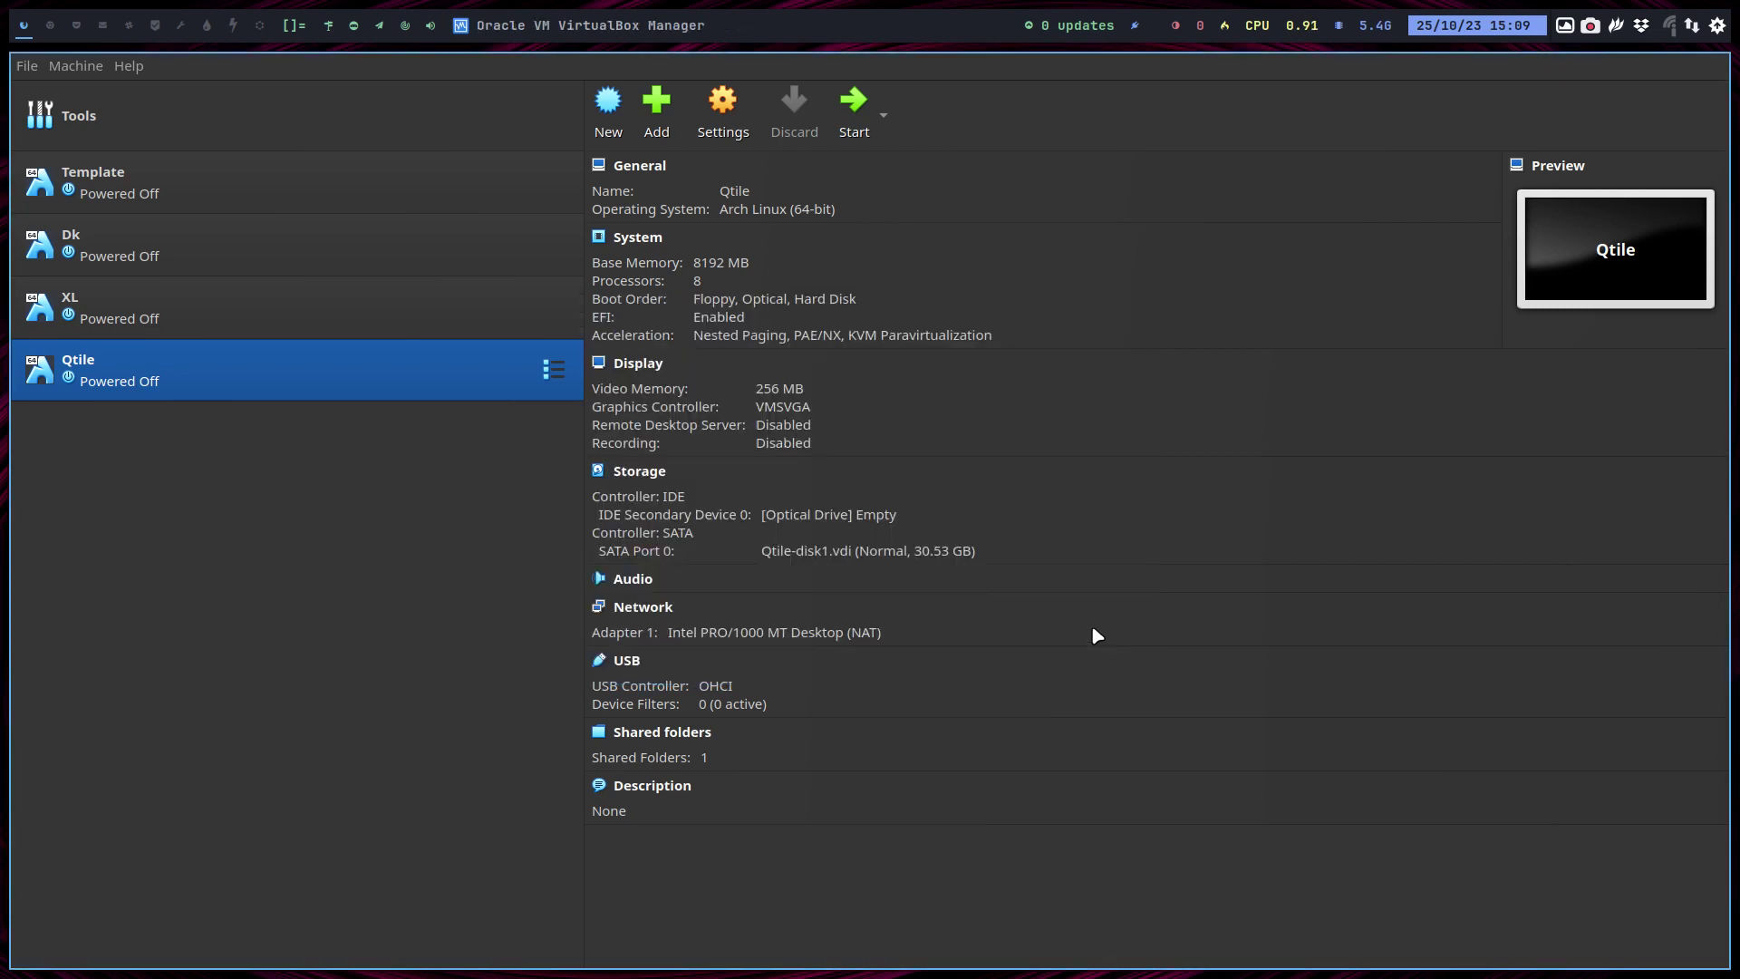
# Start Qtile fullscreen, boot the open-source GRUB entry, and launch Easy Installation (Offline).
pyautogui.click(850, 126)
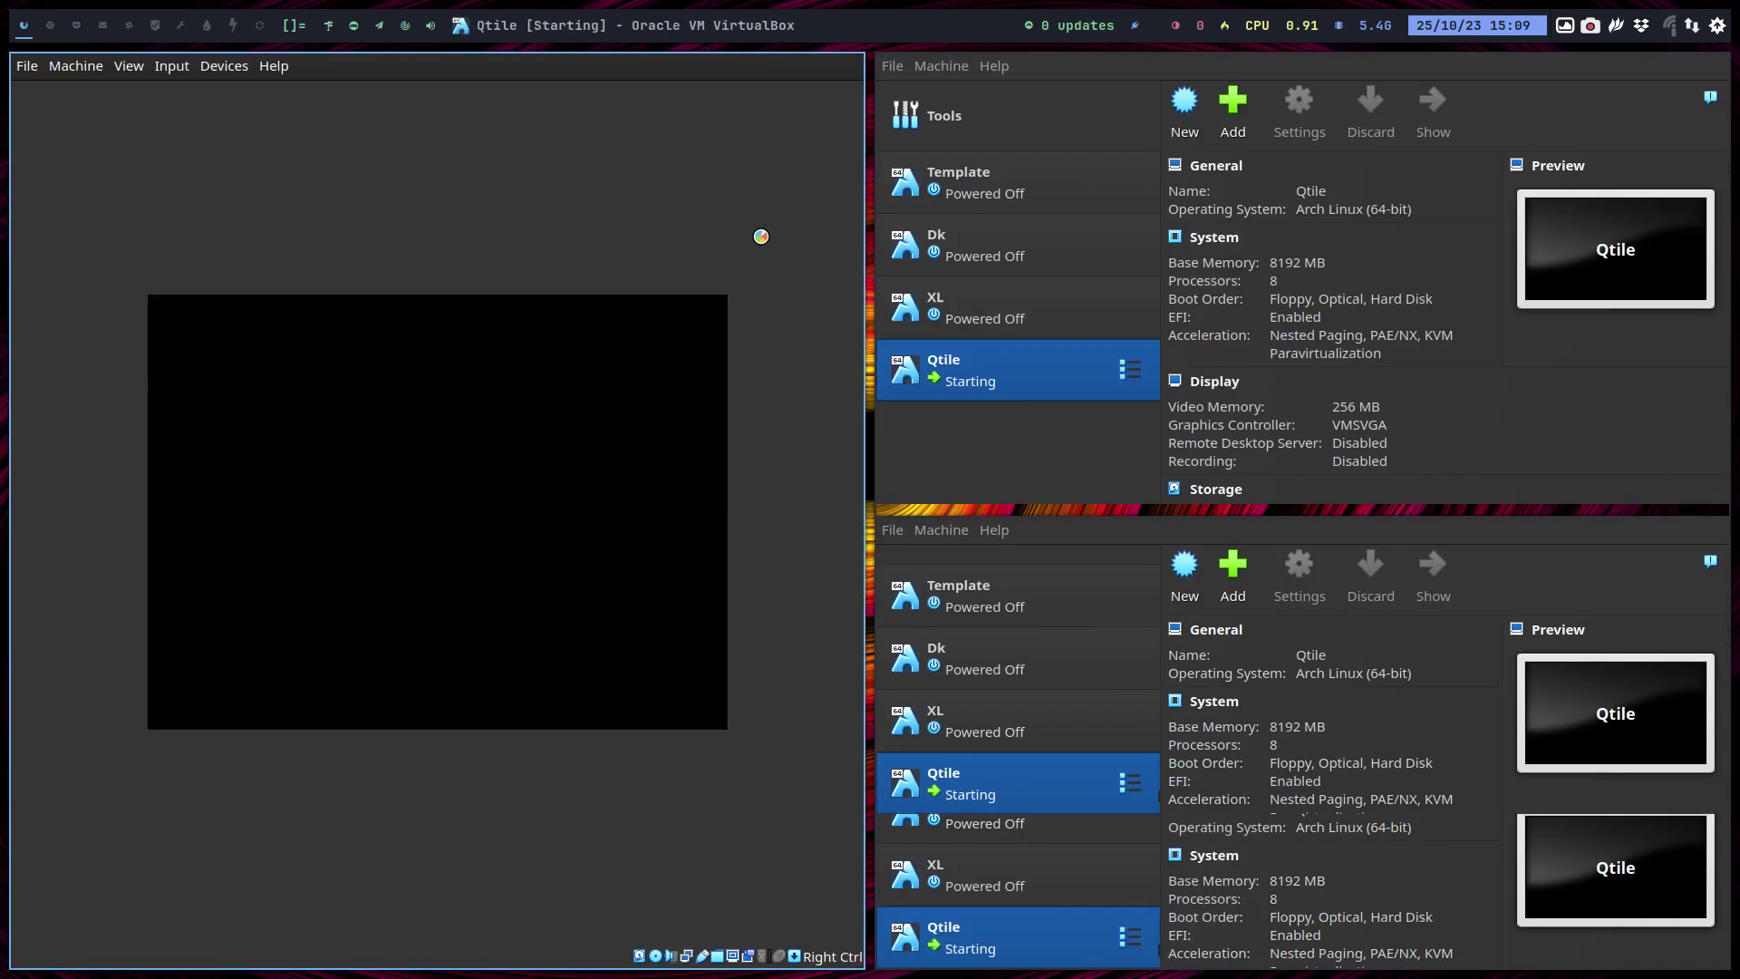
pyautogui.press('super+f')
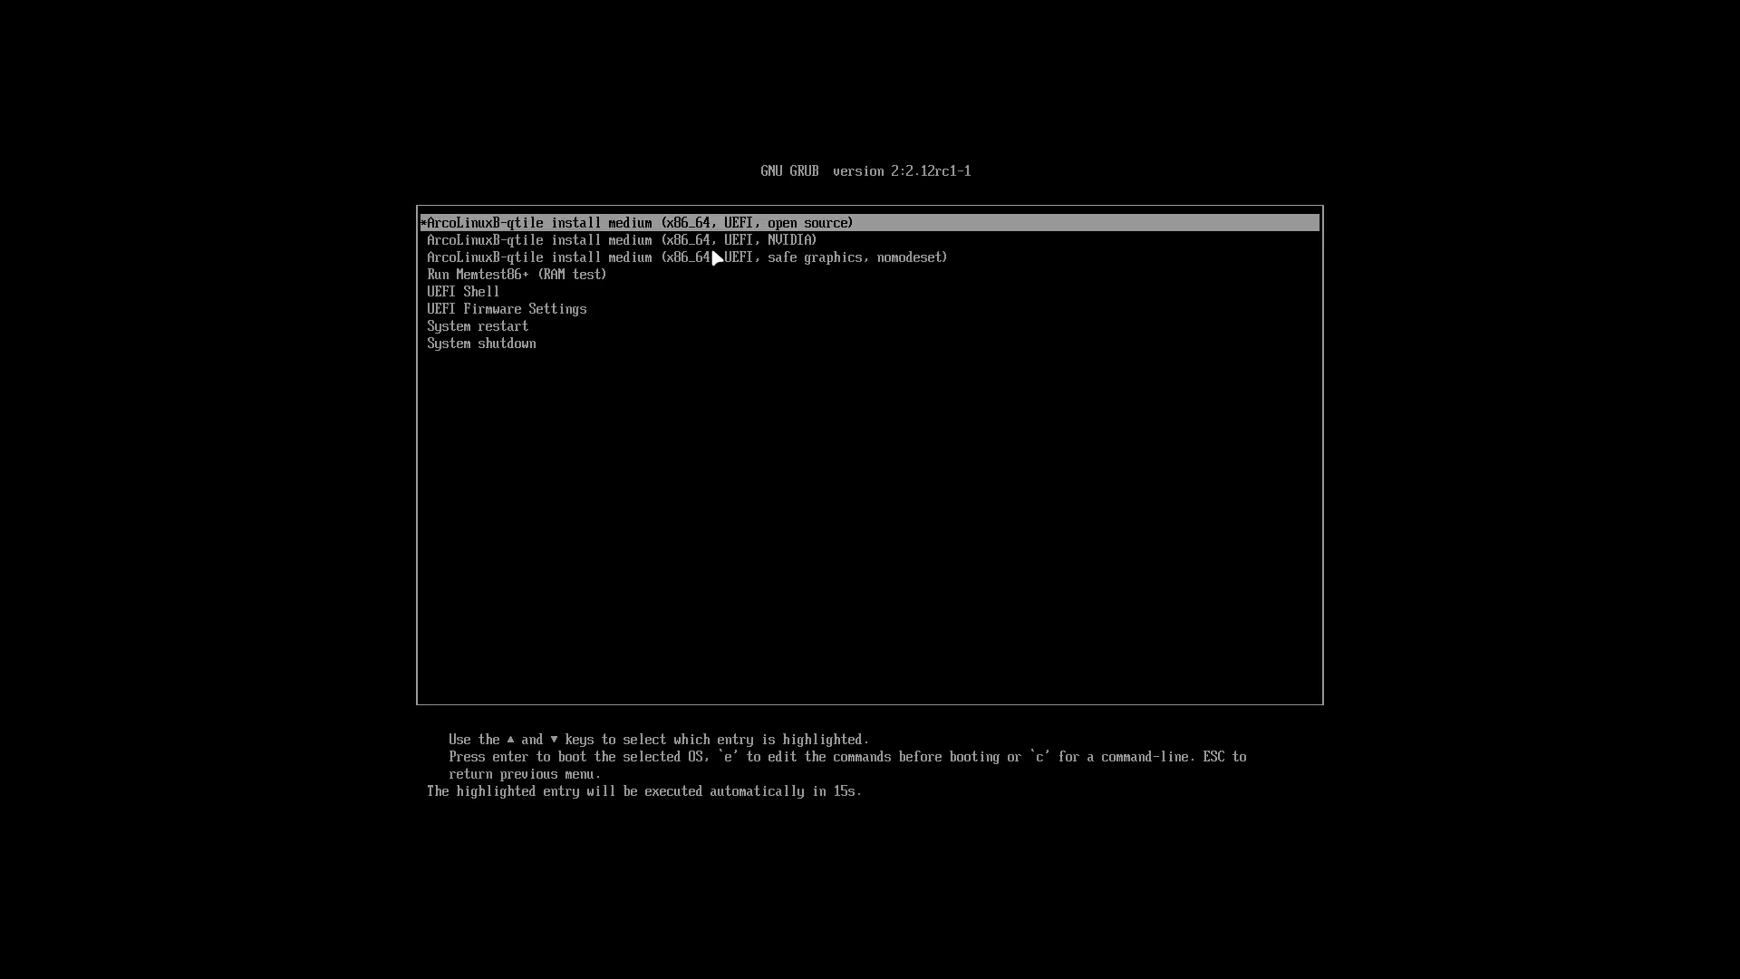
pyautogui.press('Down')
pyautogui.press('Up')
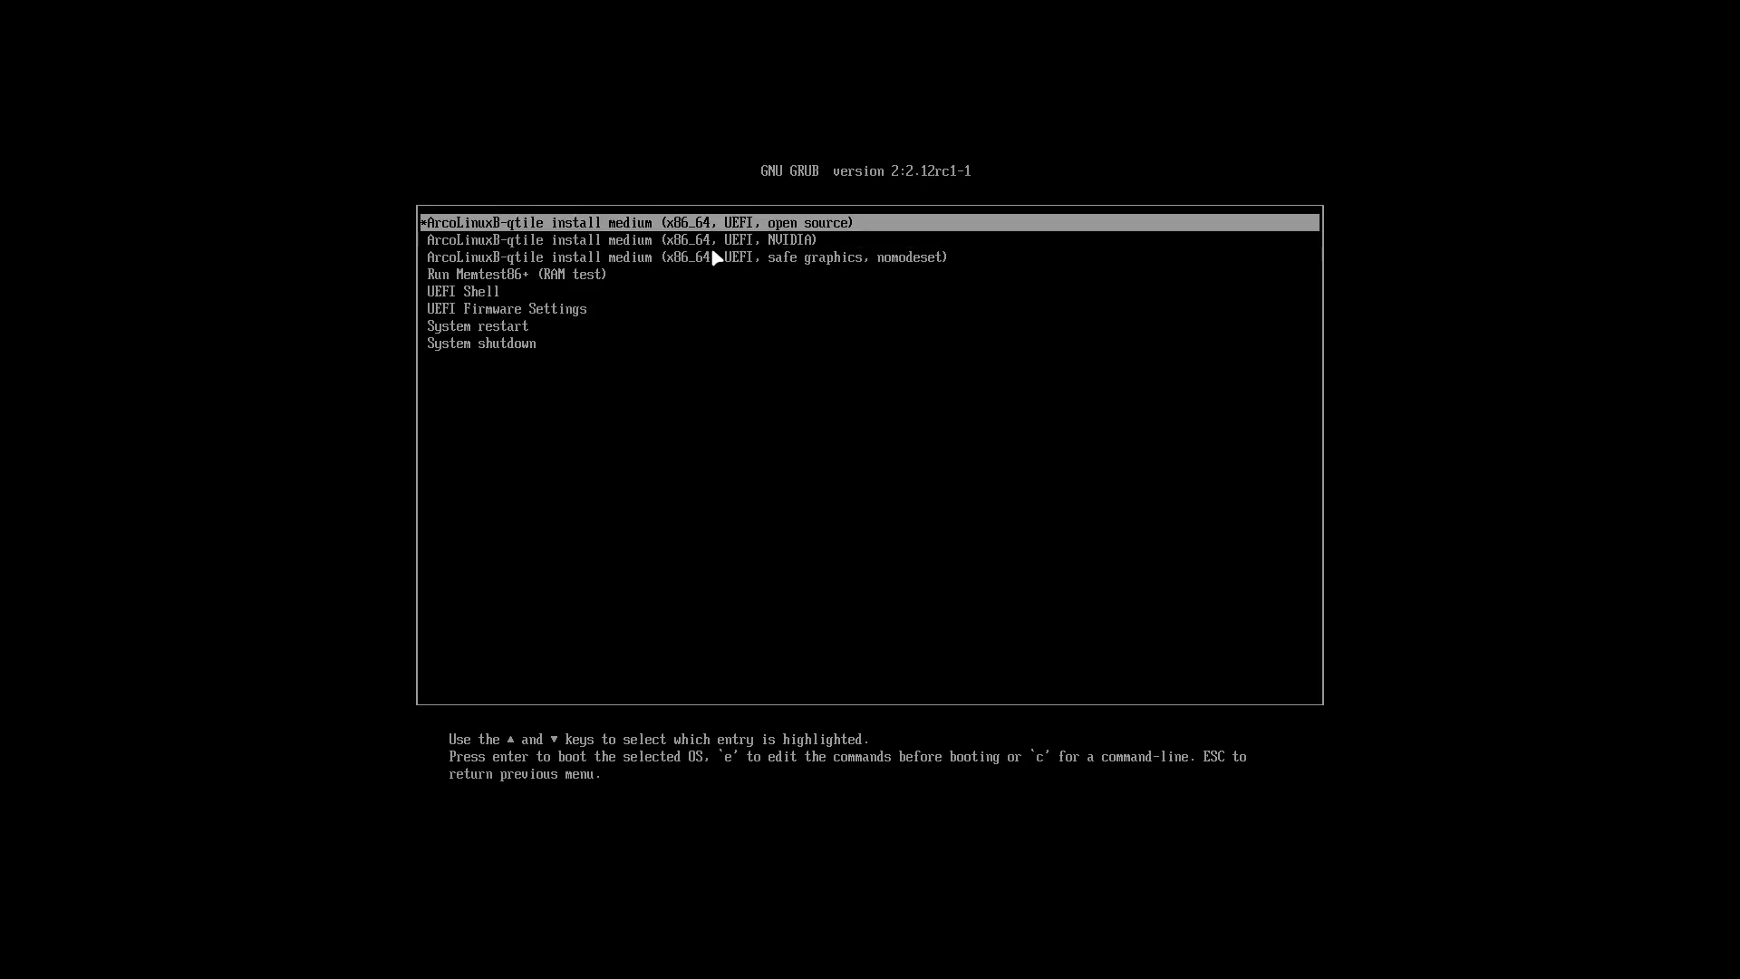
pyautogui.press('Down')
pyautogui.press('Up')
pyautogui.press('Return')
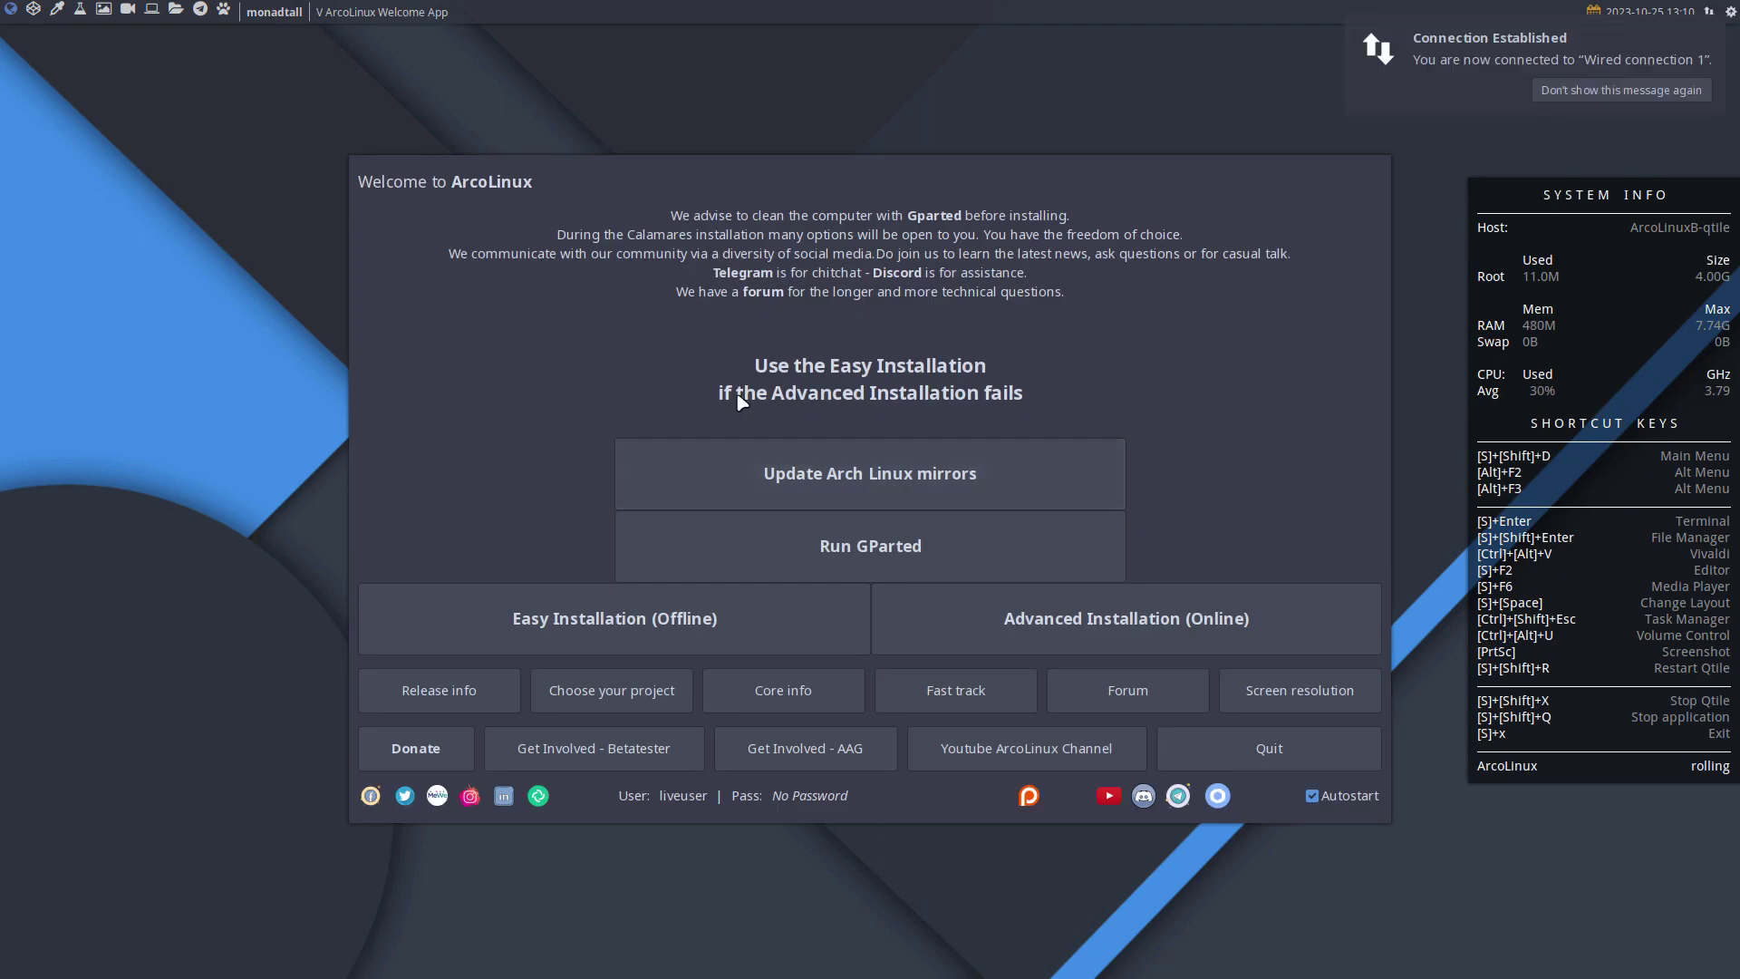
pyautogui.click(681, 631)
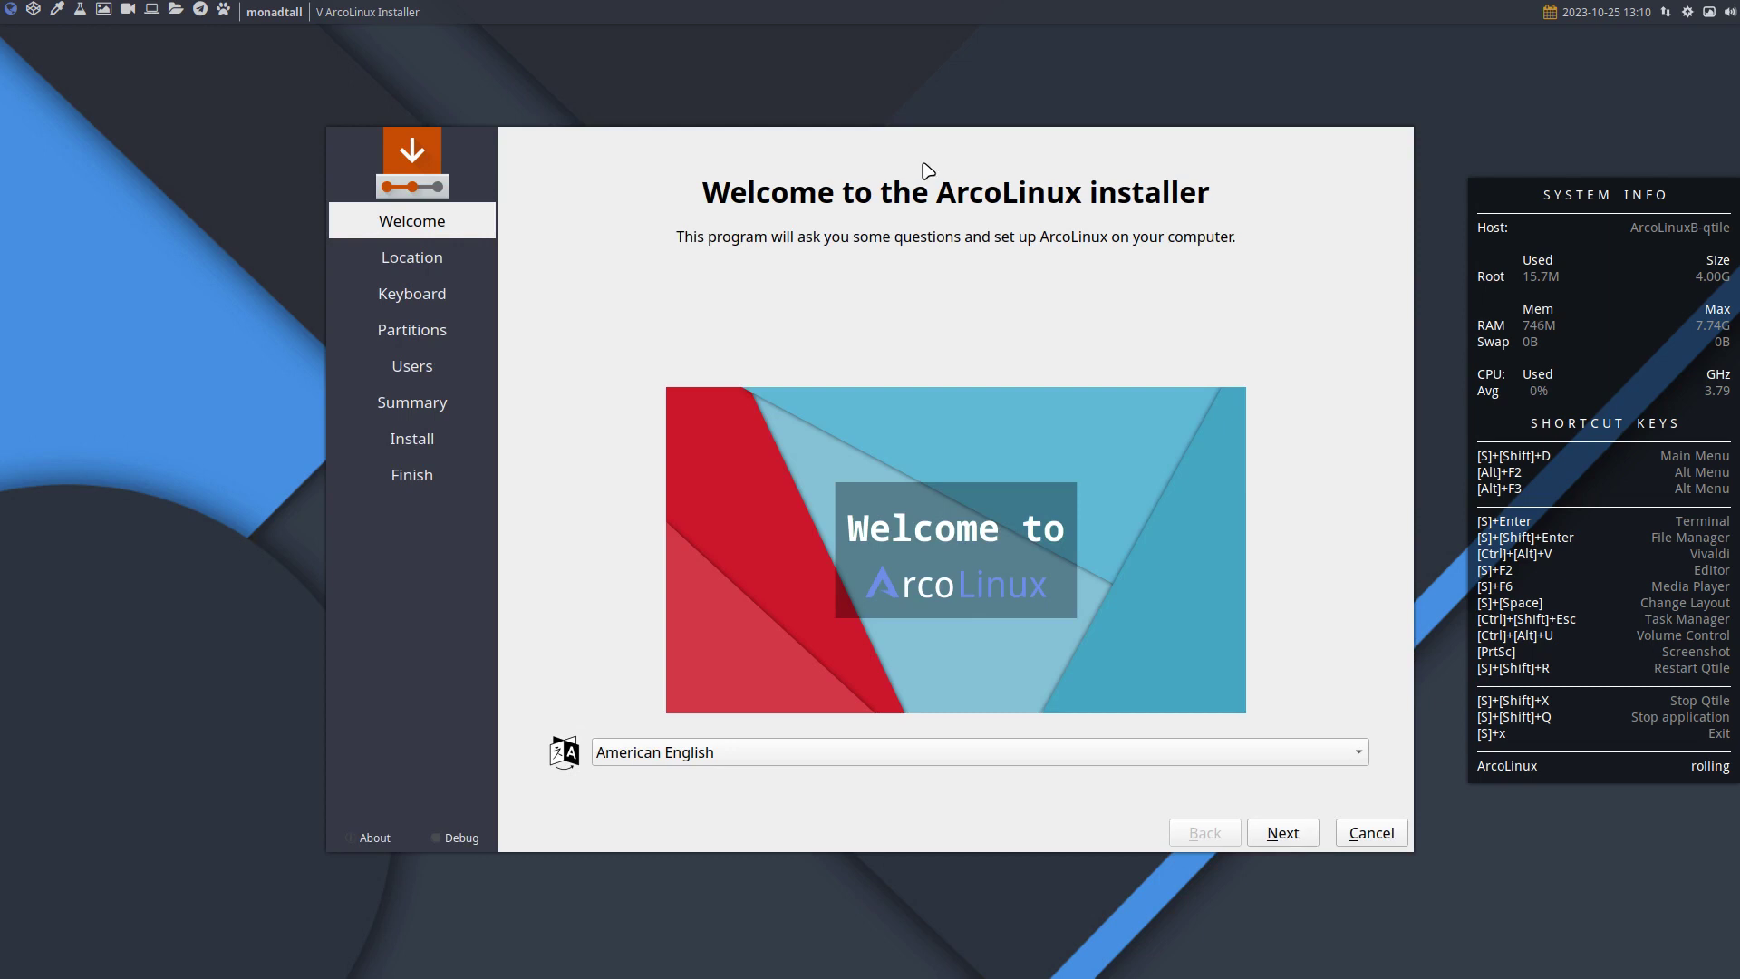
# Keep Brussels timezone, choose the Belgian keyboard layout, and erase the whole disk.
pyautogui.click(1285, 835)
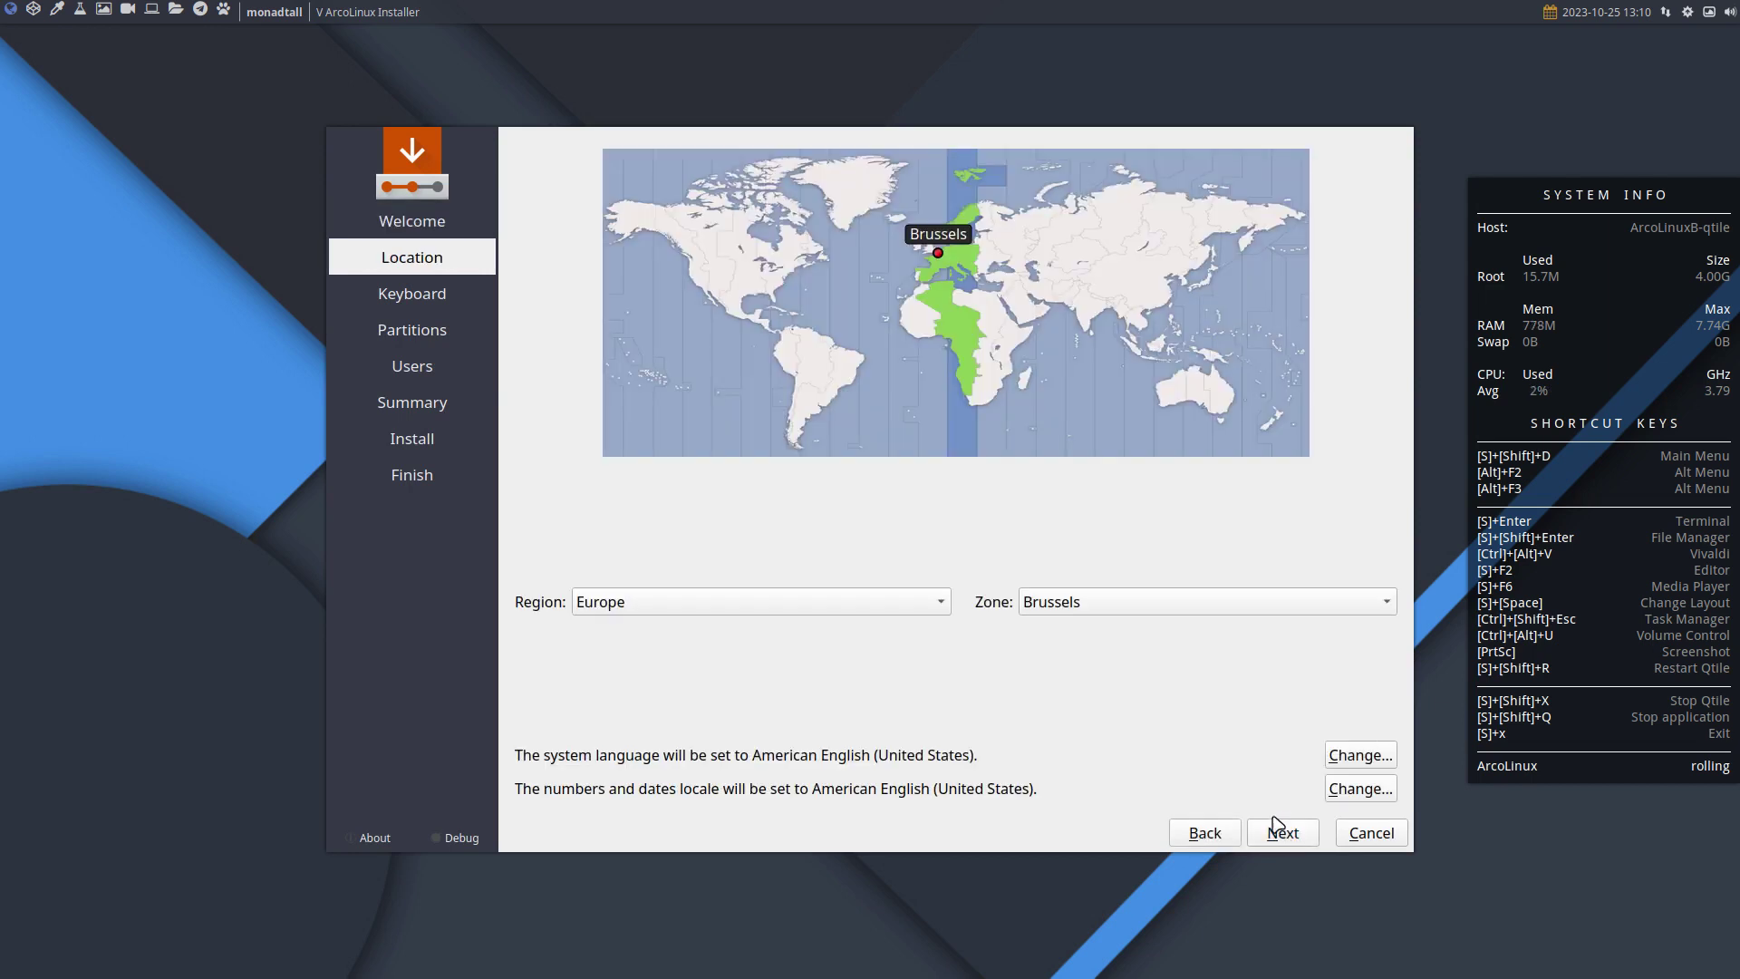
pyautogui.click(1286, 836)
pyautogui.scroll(6, 806, 585)
pyautogui.click(644, 596)
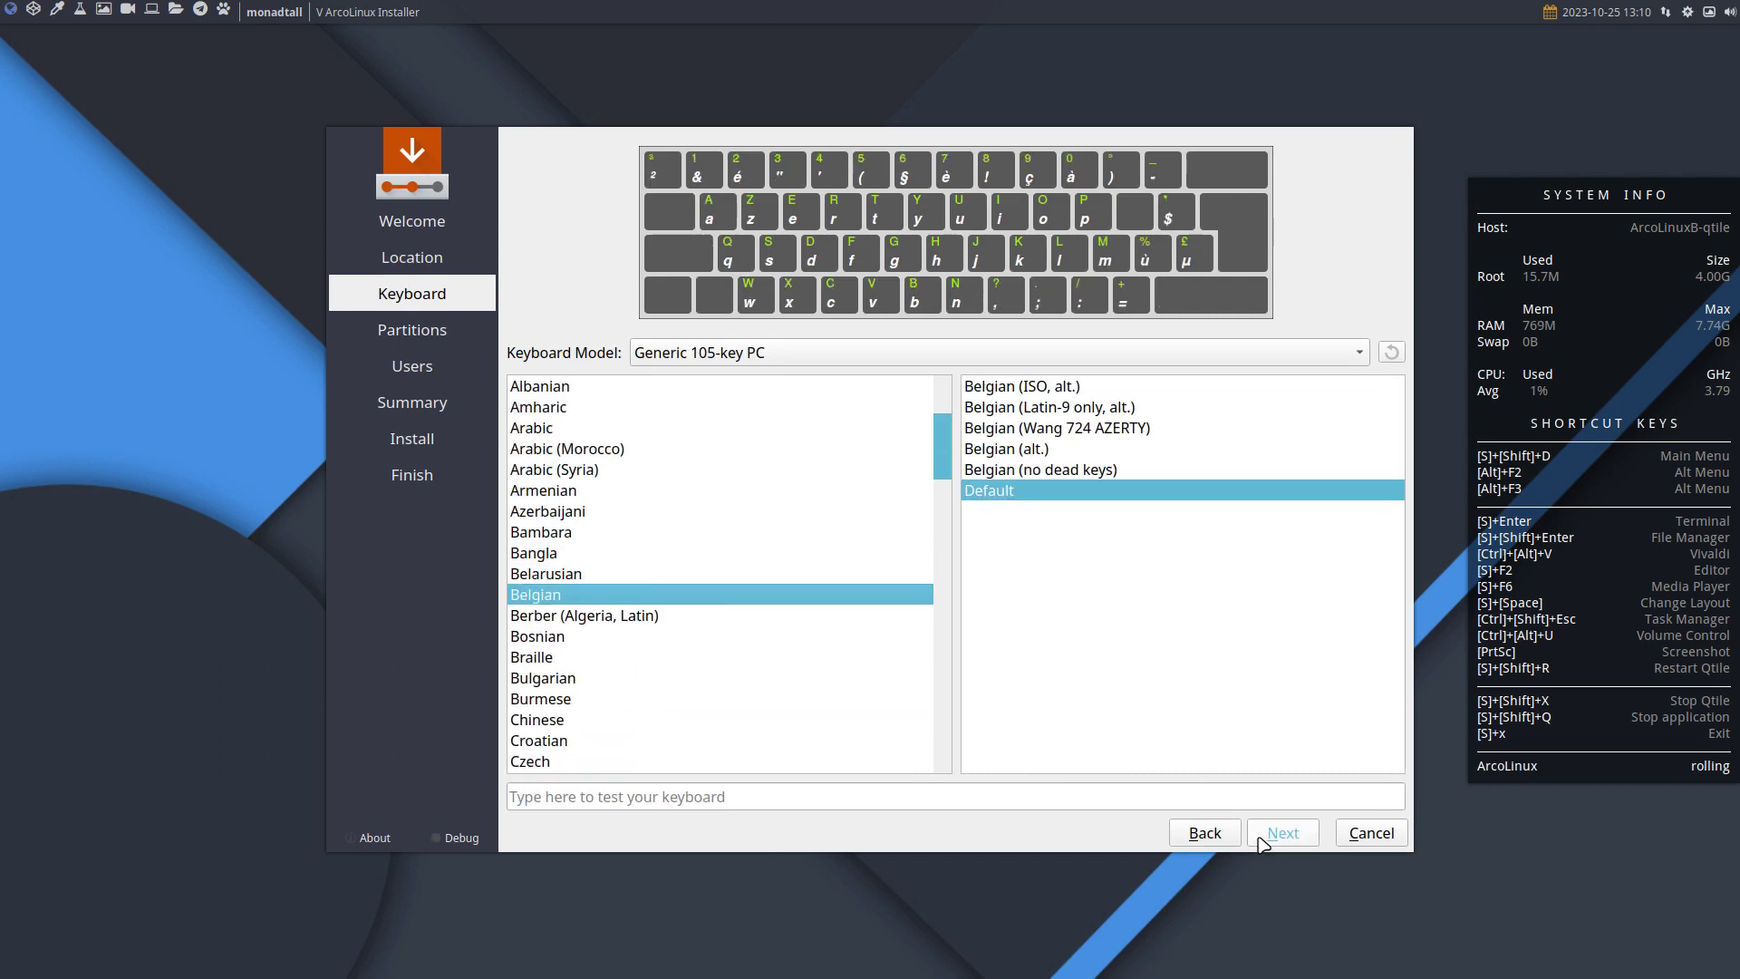
pyautogui.click(1293, 843)
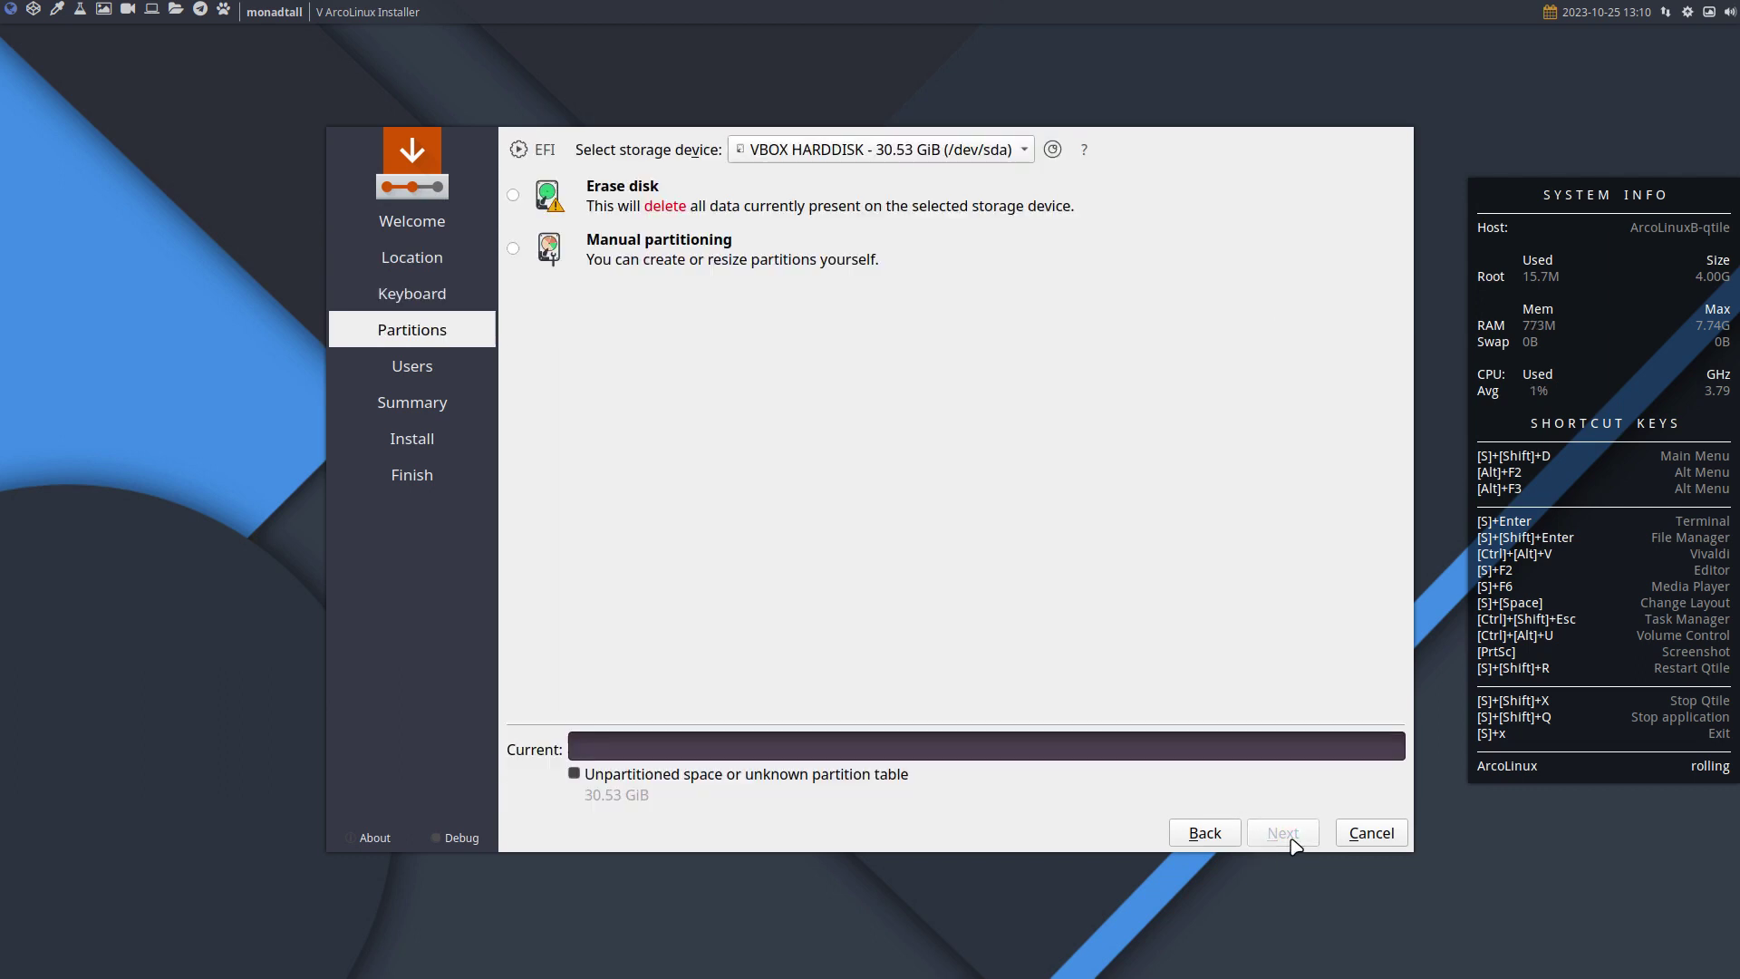
pyautogui.click(723, 205)
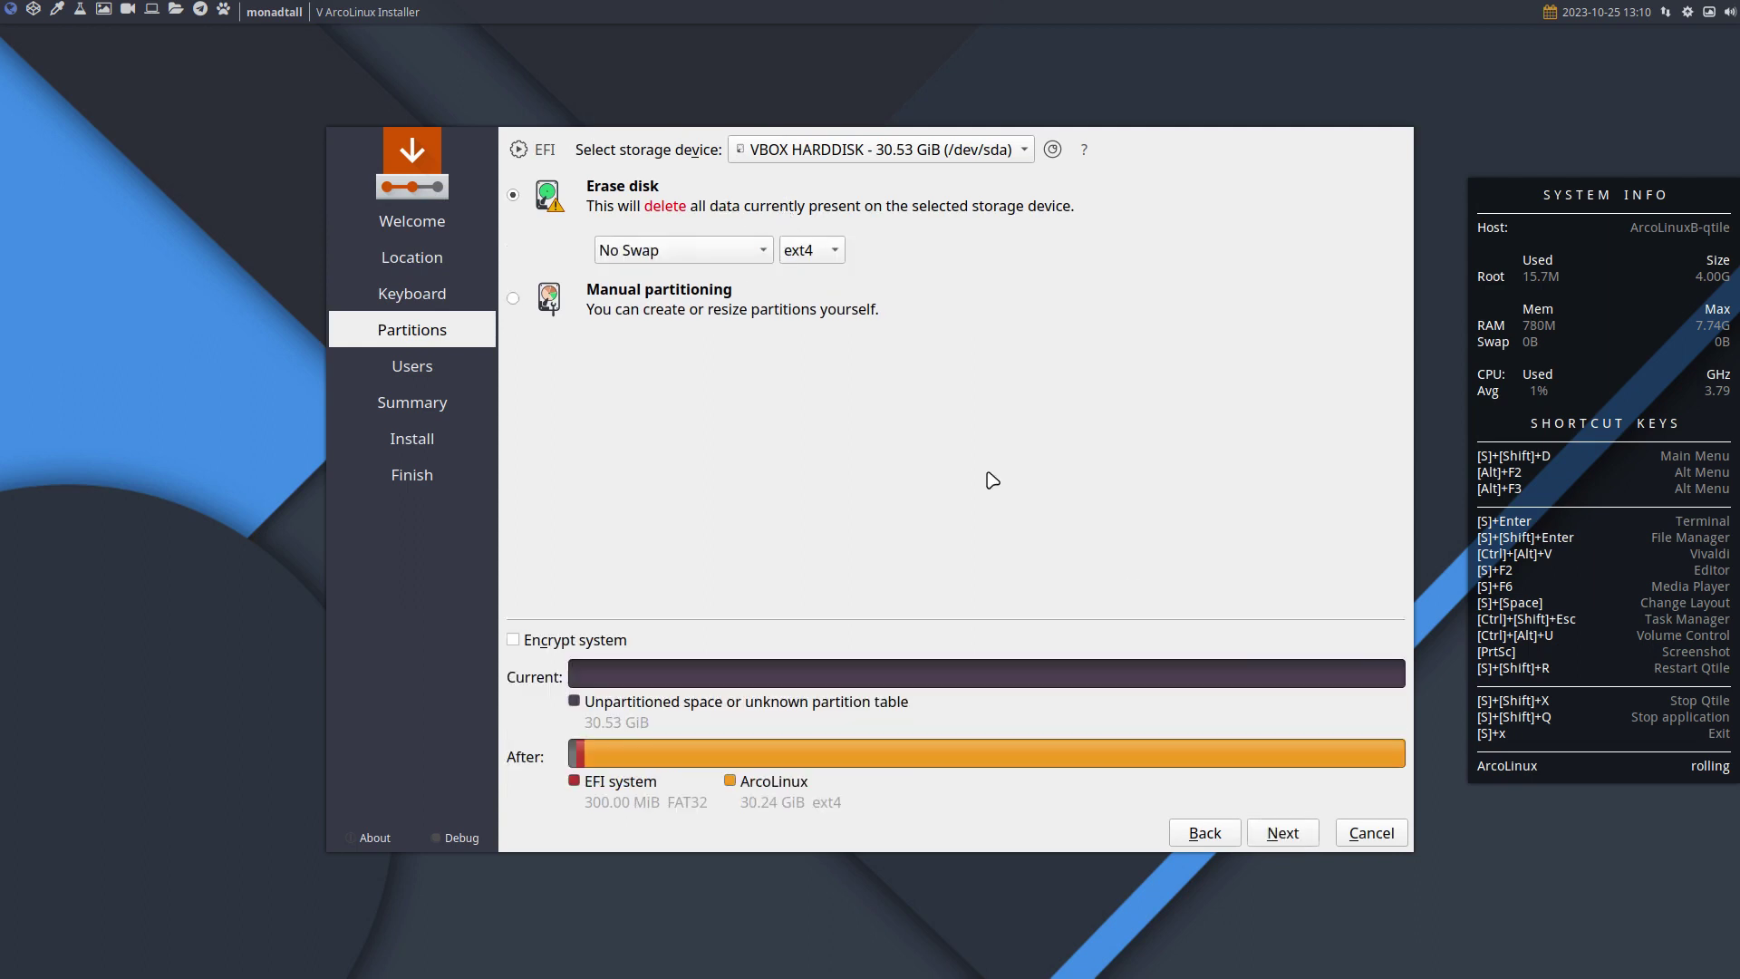
pyautogui.click(1291, 838)
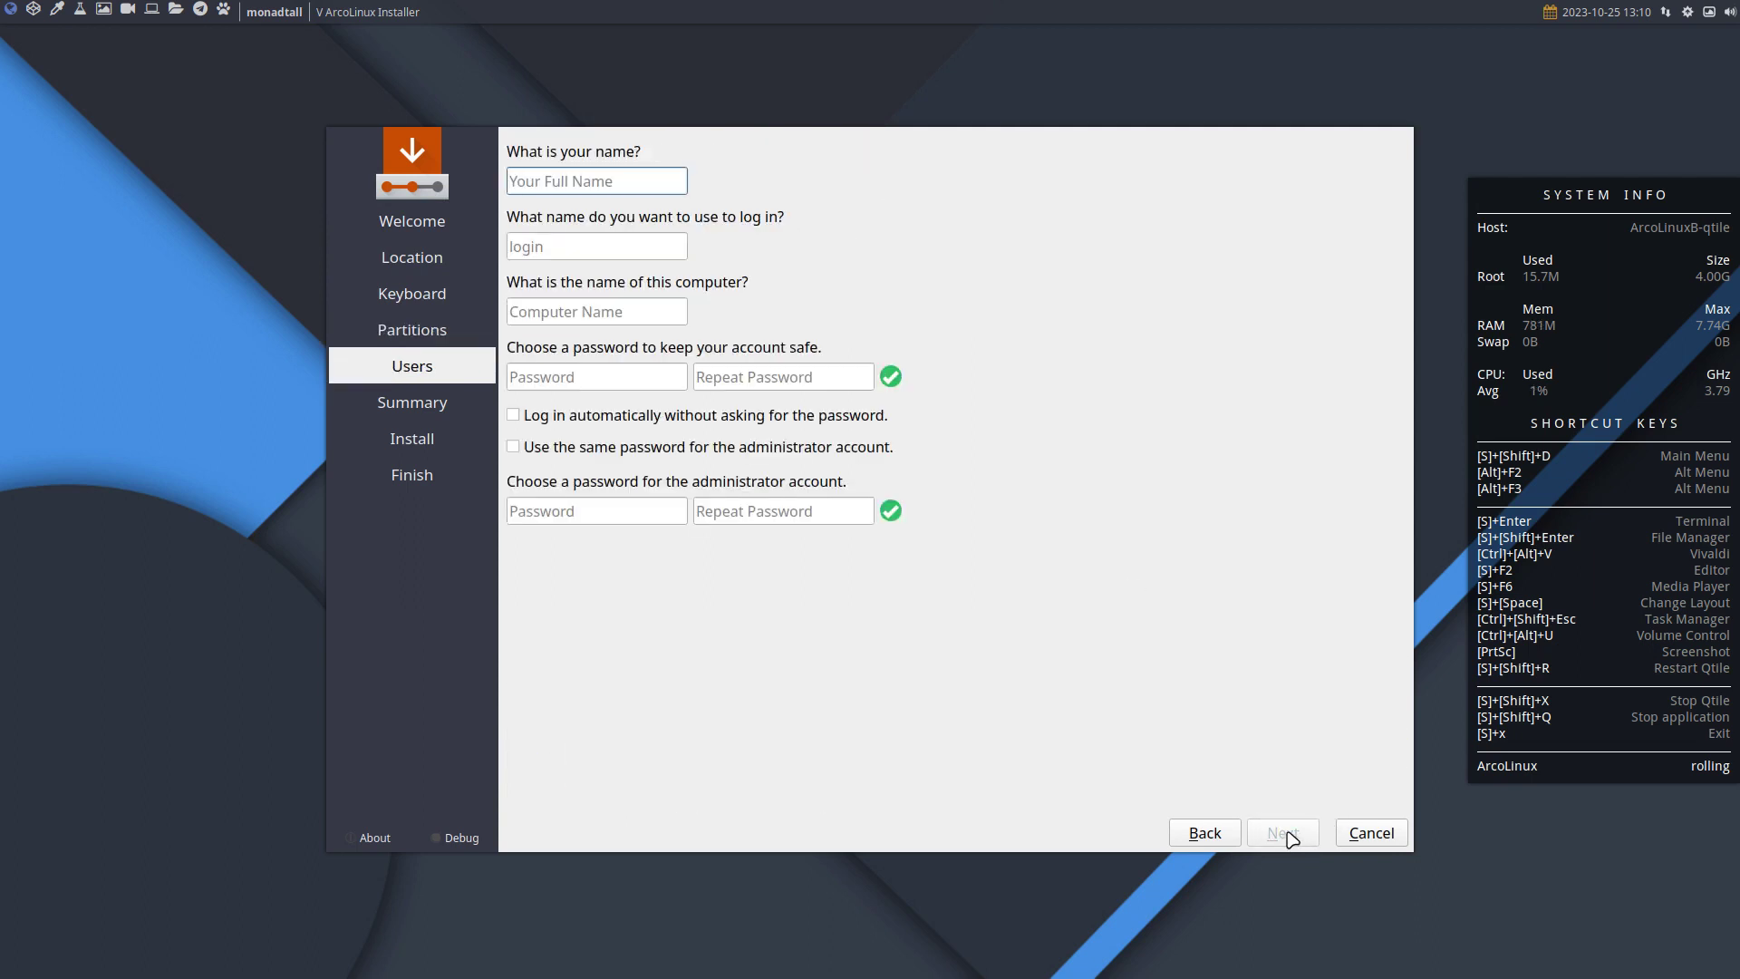
# Fill in the username and password, enable automatic login and admin password reuse, then install.
pyautogui.write('erik')
pyautogui.press('Tab')
pyautogui.press('Tab')
pyautogui.press('Tab')
pyautogui.write('12')
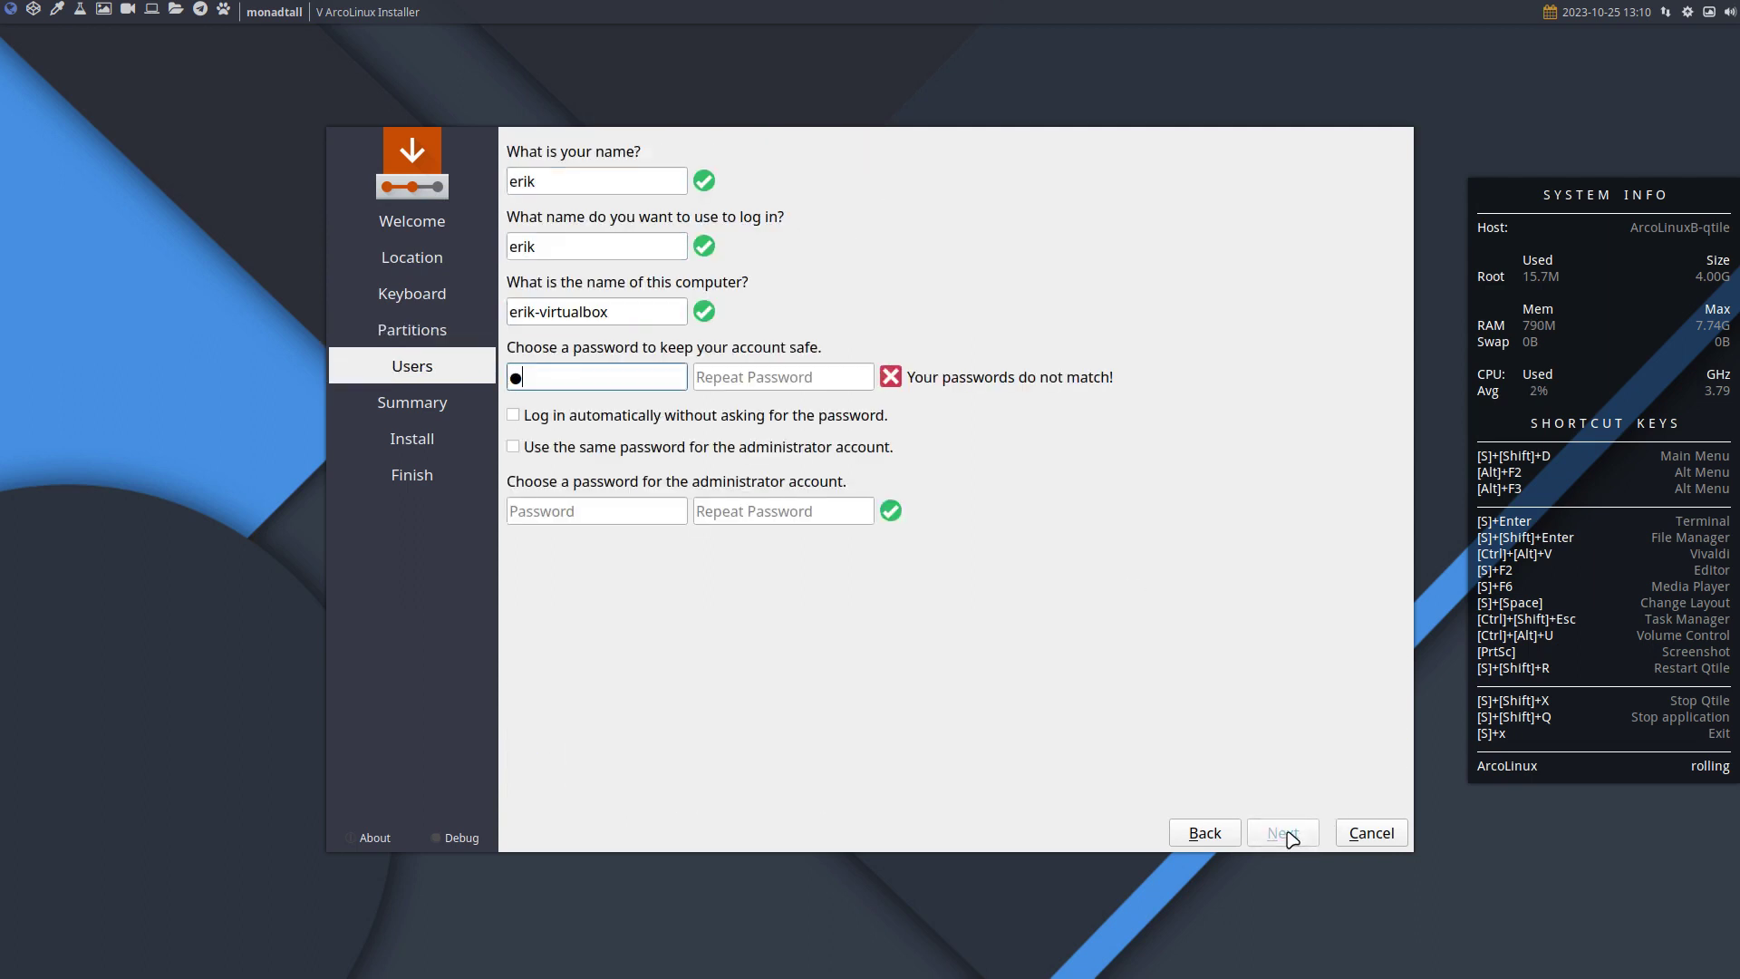
pyautogui.write('34')
pyautogui.press('Tab')
pyautogui.write('1234')
pyautogui.press('Tab')
pyautogui.press('space')
pyautogui.press('Tab')
pyautogui.press('space')
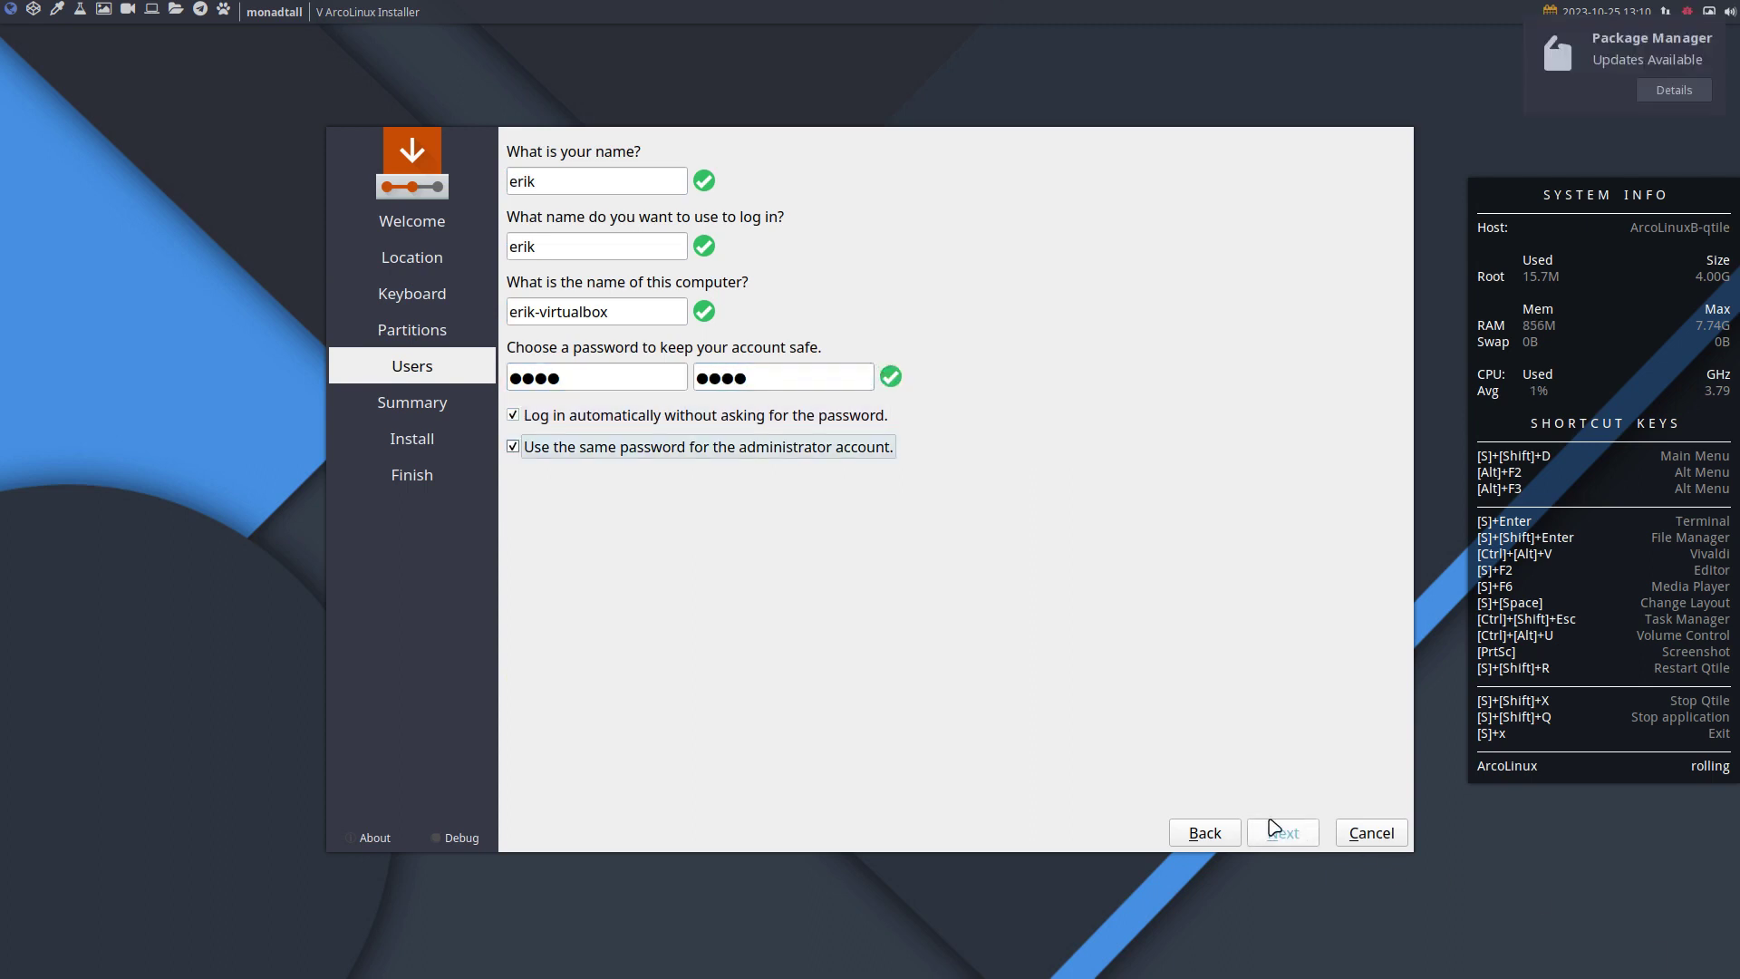
pyautogui.click(1297, 838)
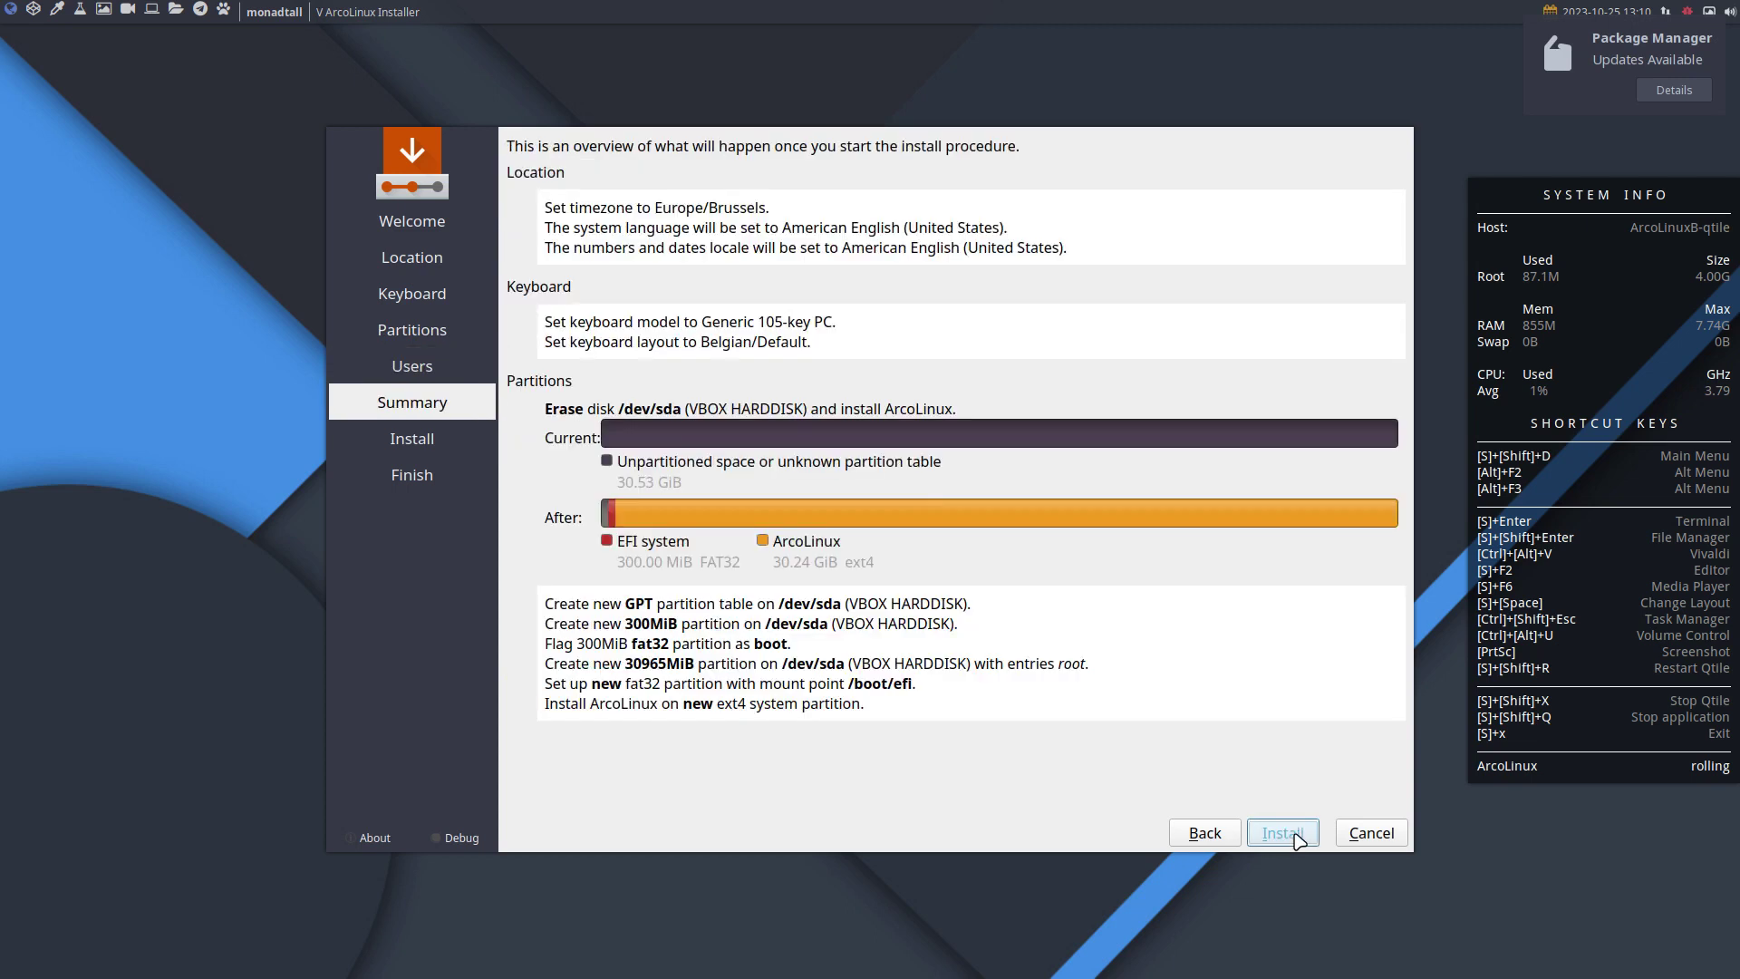
pyautogui.click(1297, 839)
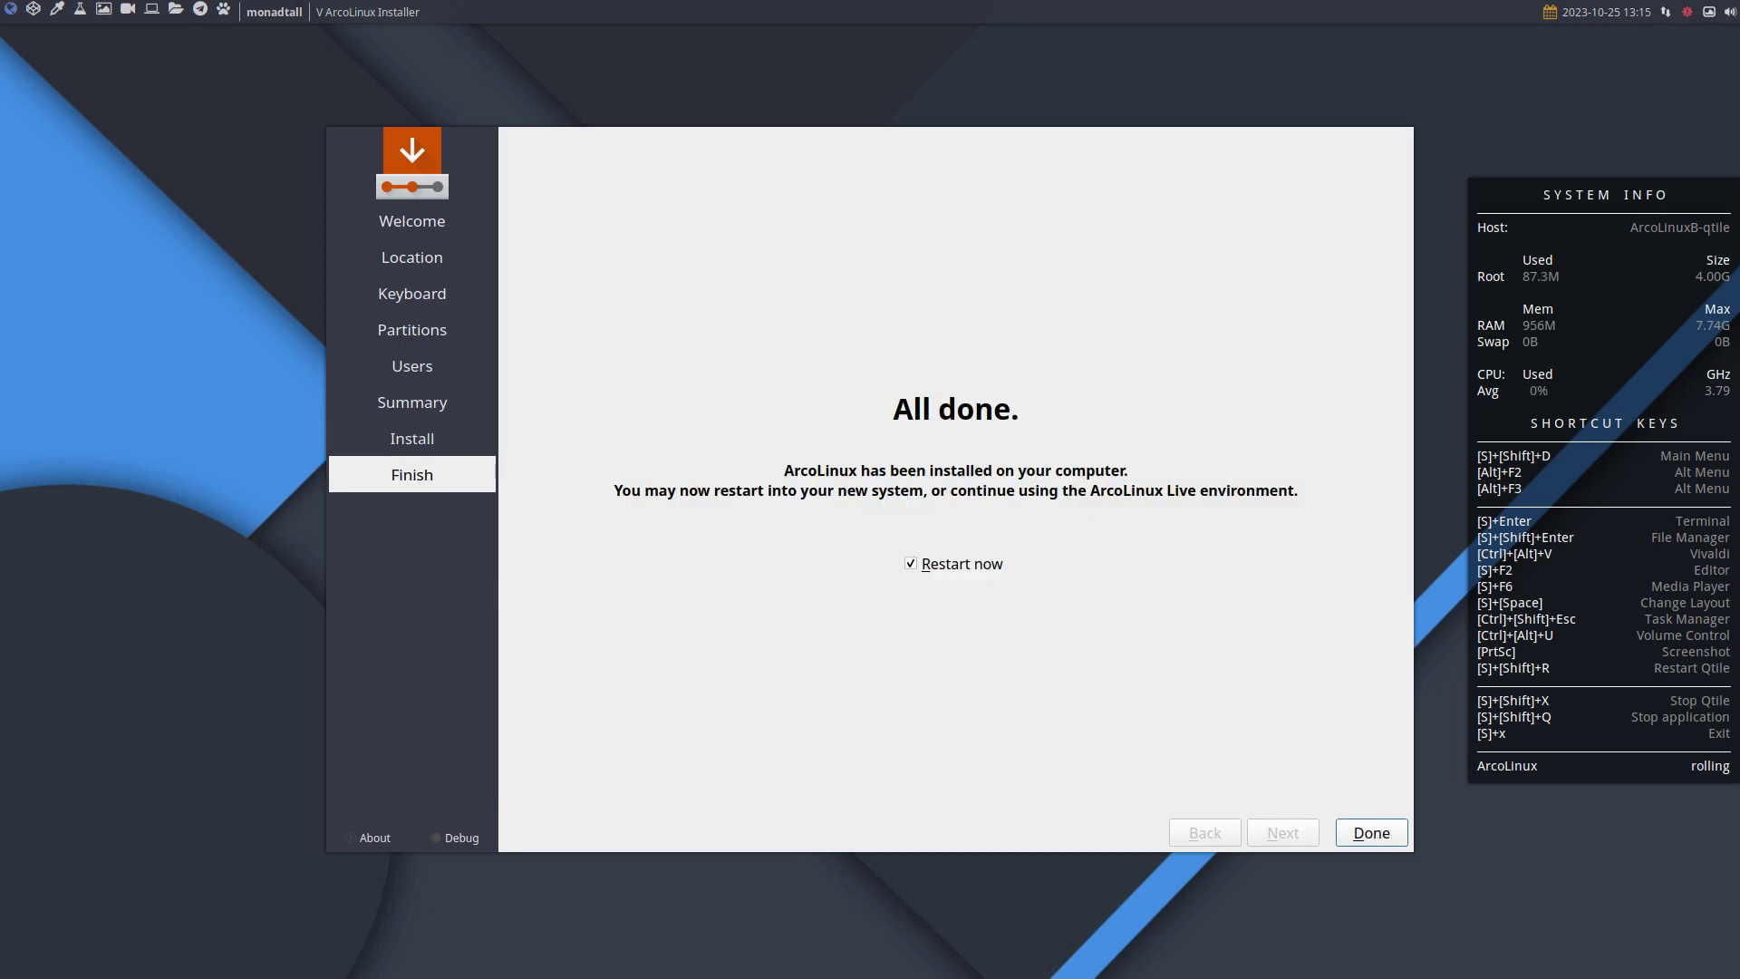
# Restart into the installed system, quit ArcoLinux Welcome, and open archlinux-logout with Super+X.
pyautogui.click(1356, 832)
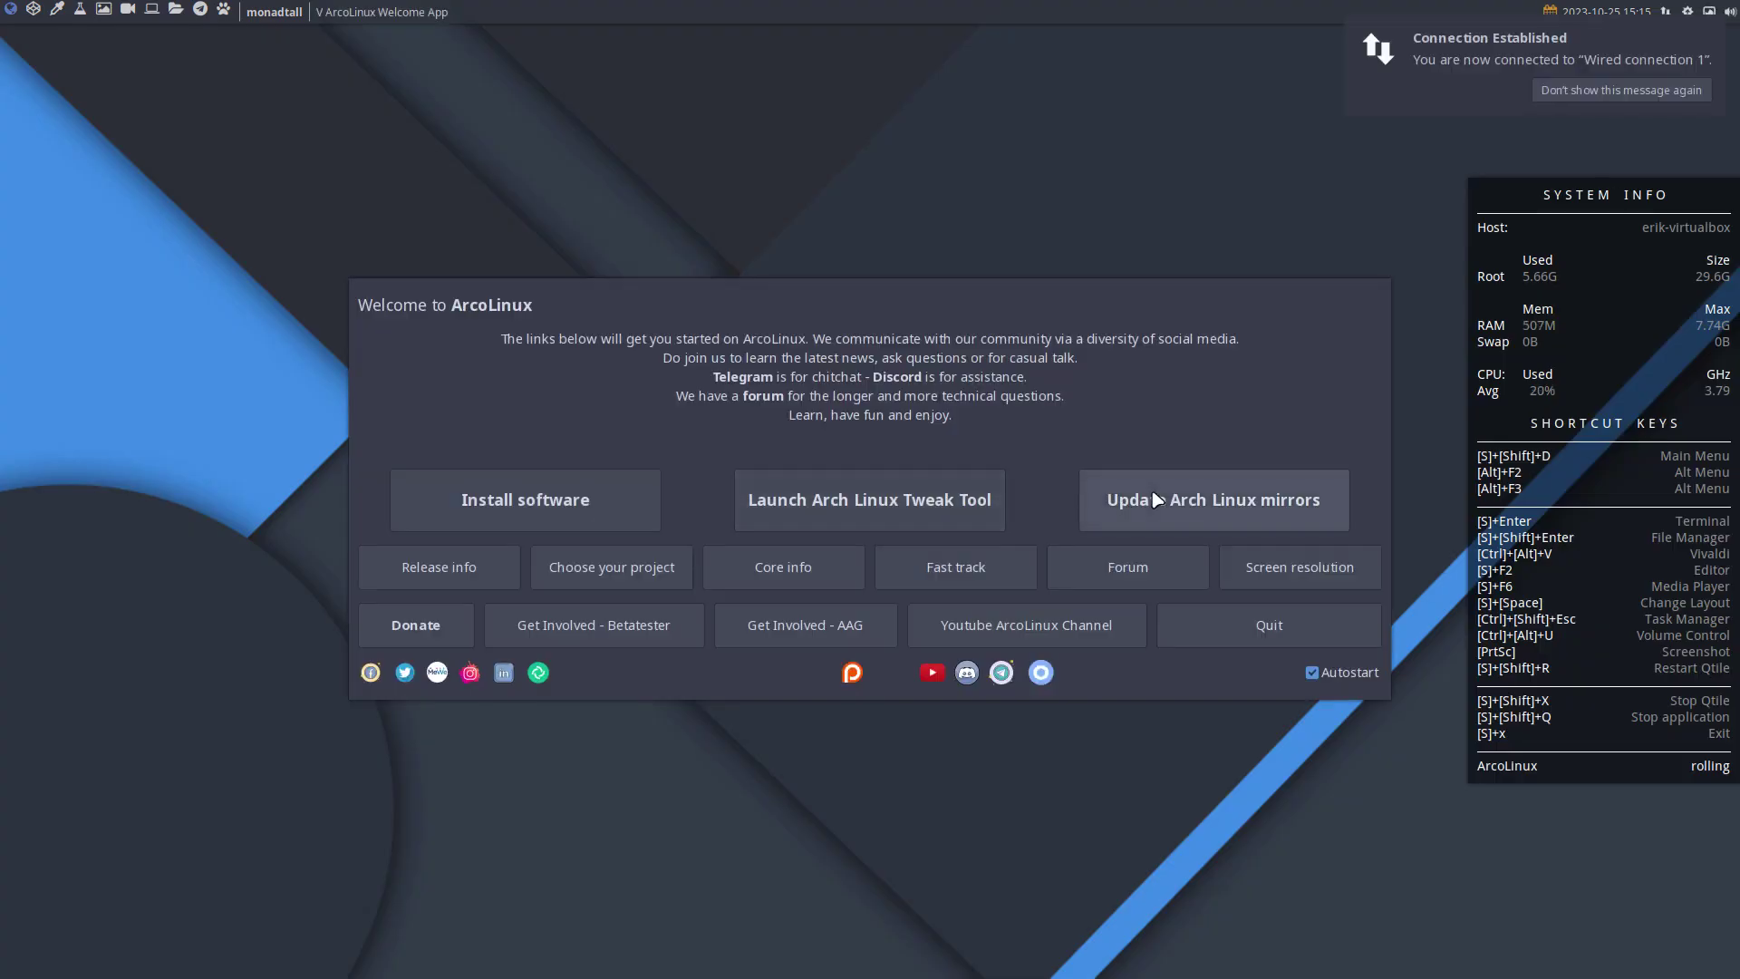
pyautogui.click(1373, 626)
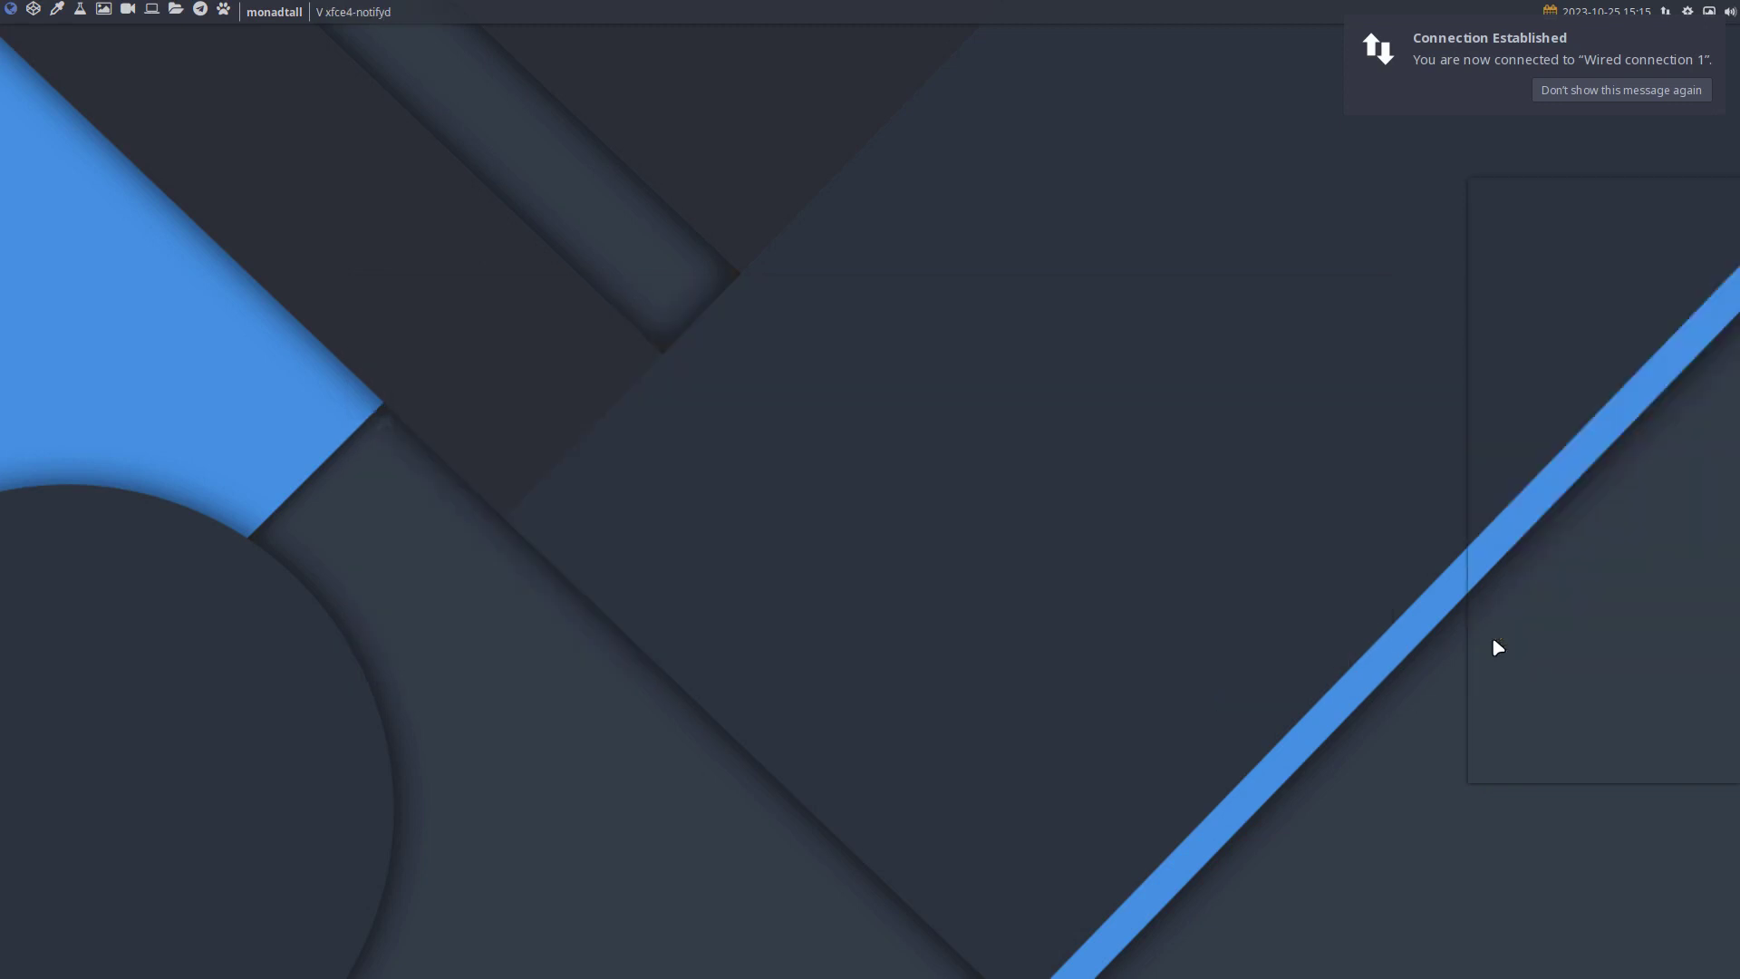
pyautogui.press('super+x')
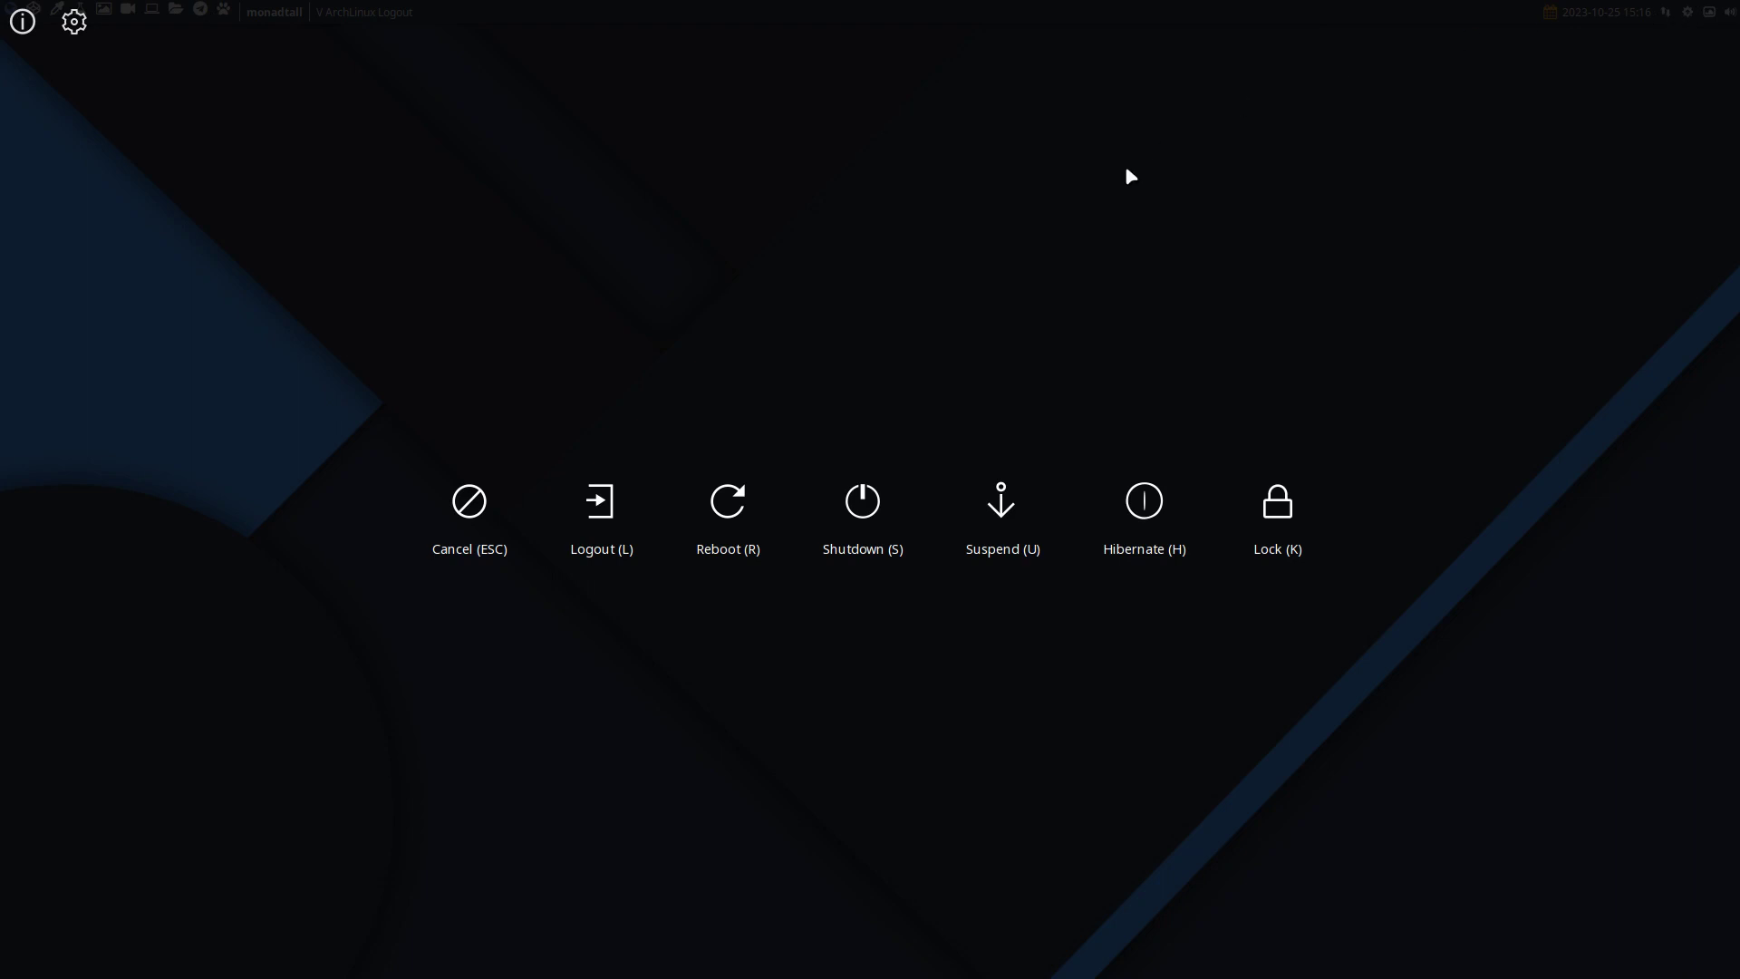
# Run the update alias in Alacritty, replace kwindowsystem with kwindowsystem5, and confirm the upgrade.
pyautogui.press('Escape')
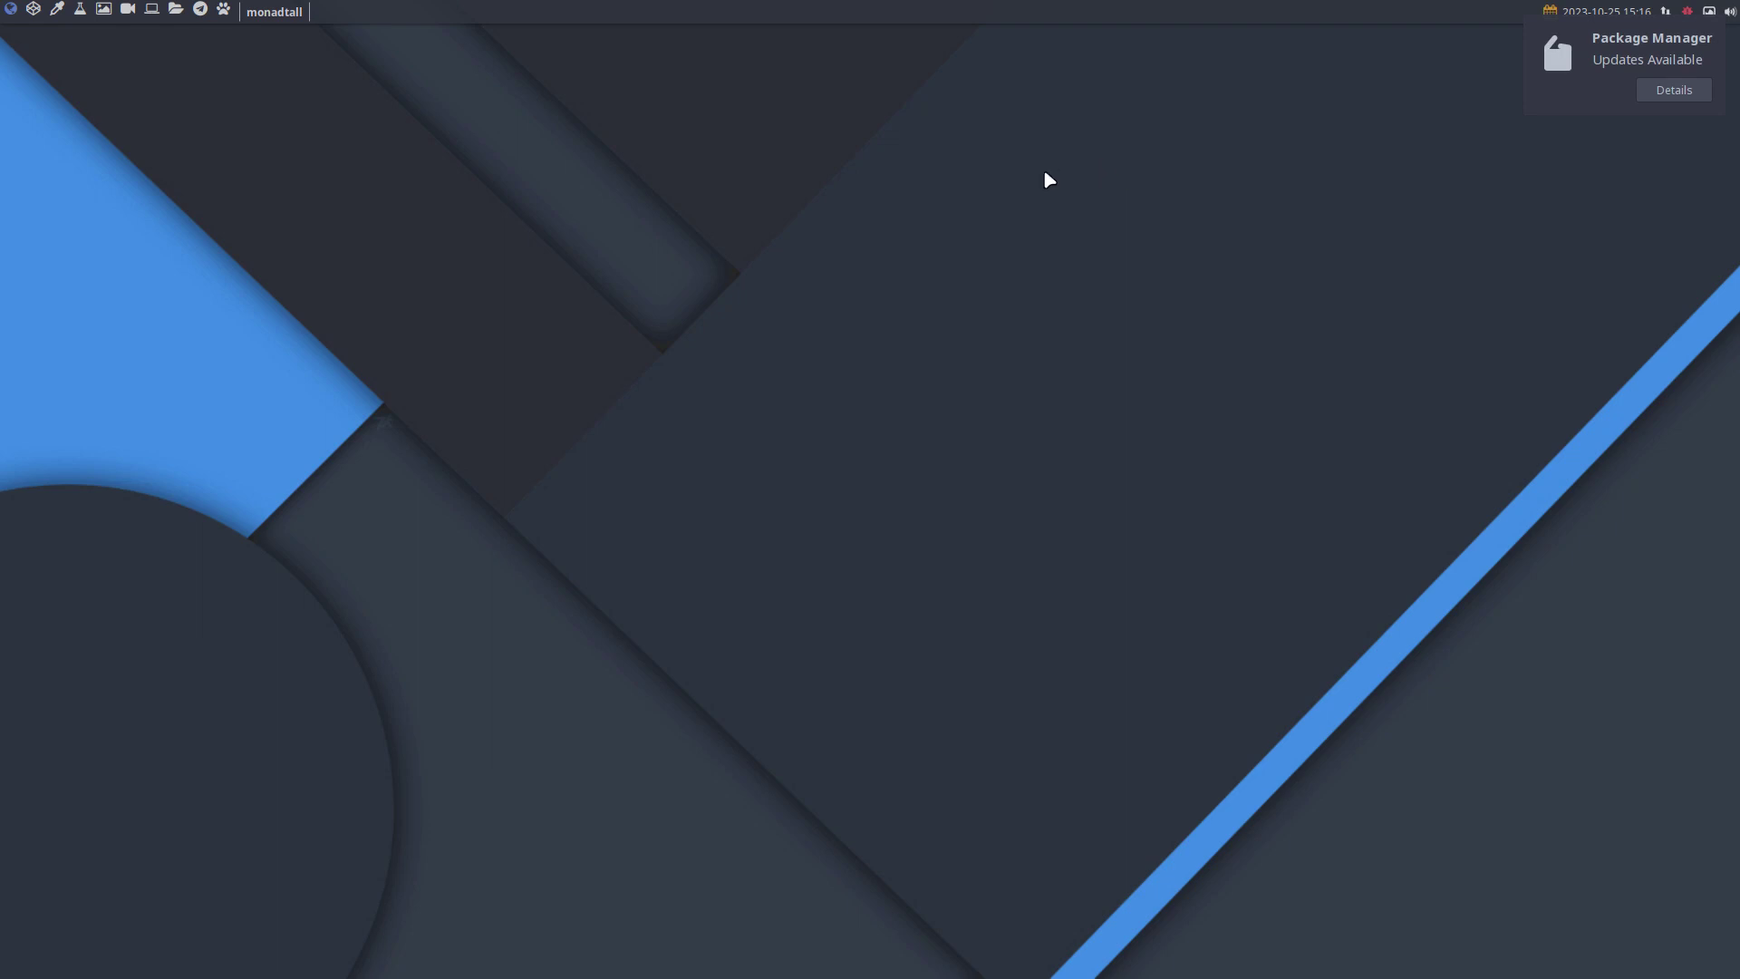
pyautogui.press('super+Return')
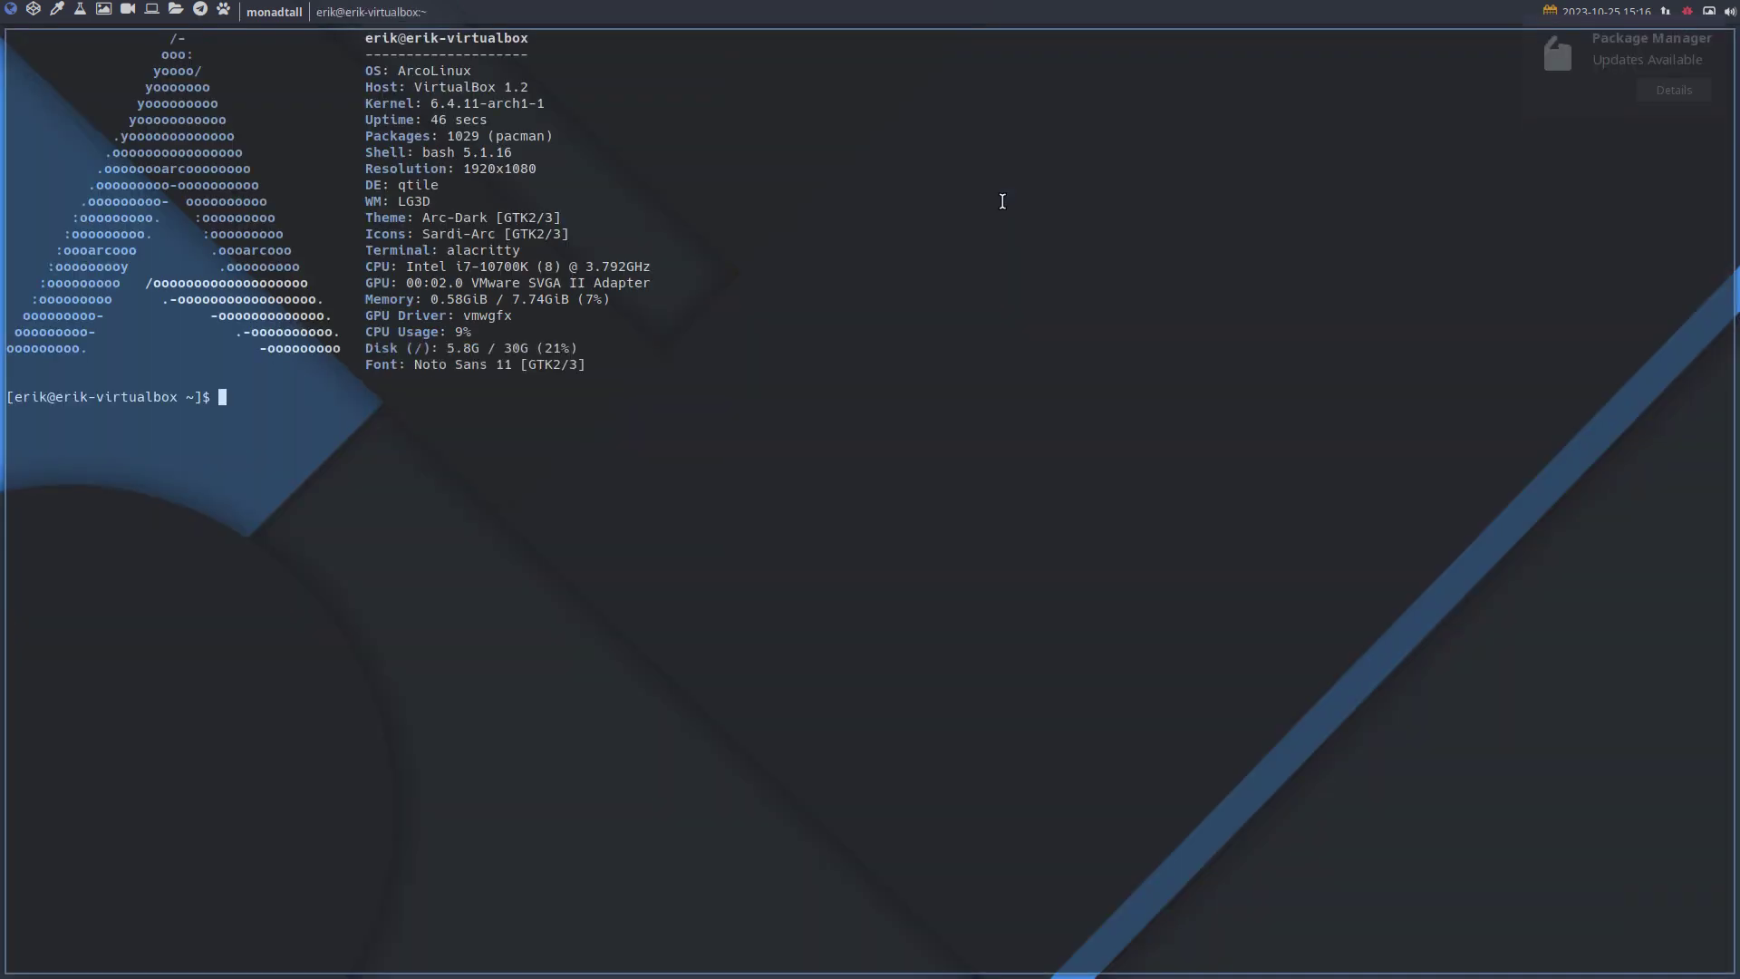
pyautogui.write('udpate')
pyautogui.press('Return')
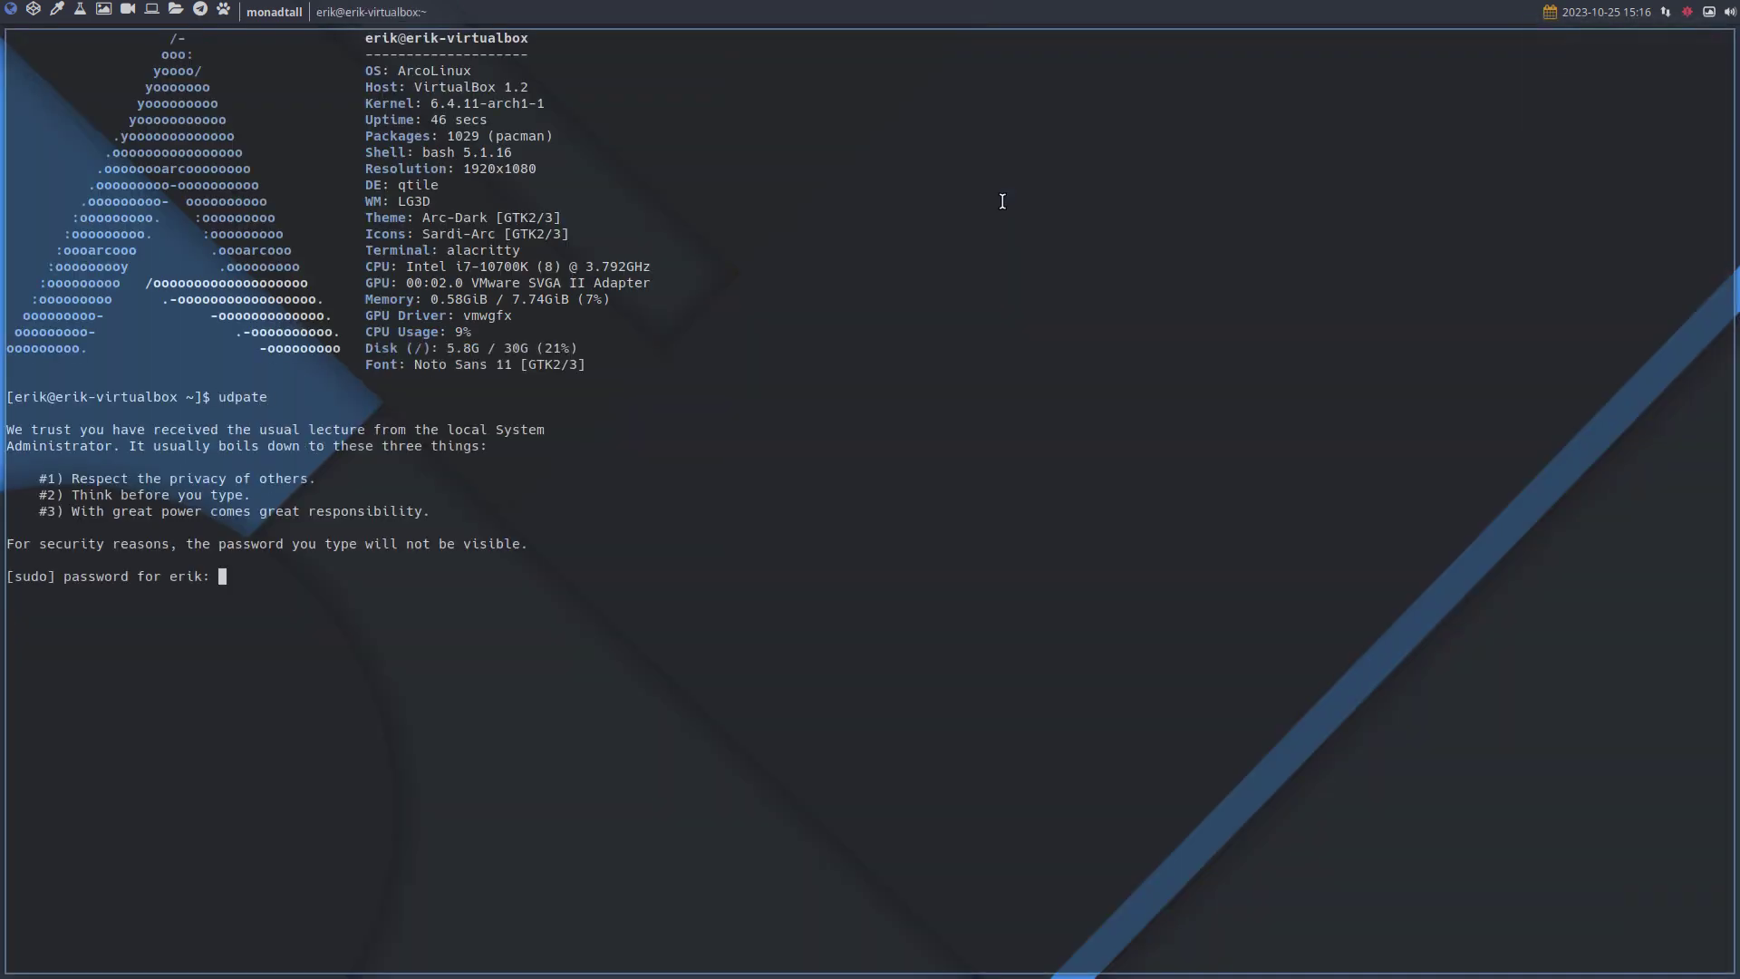
pyautogui.press('Return')
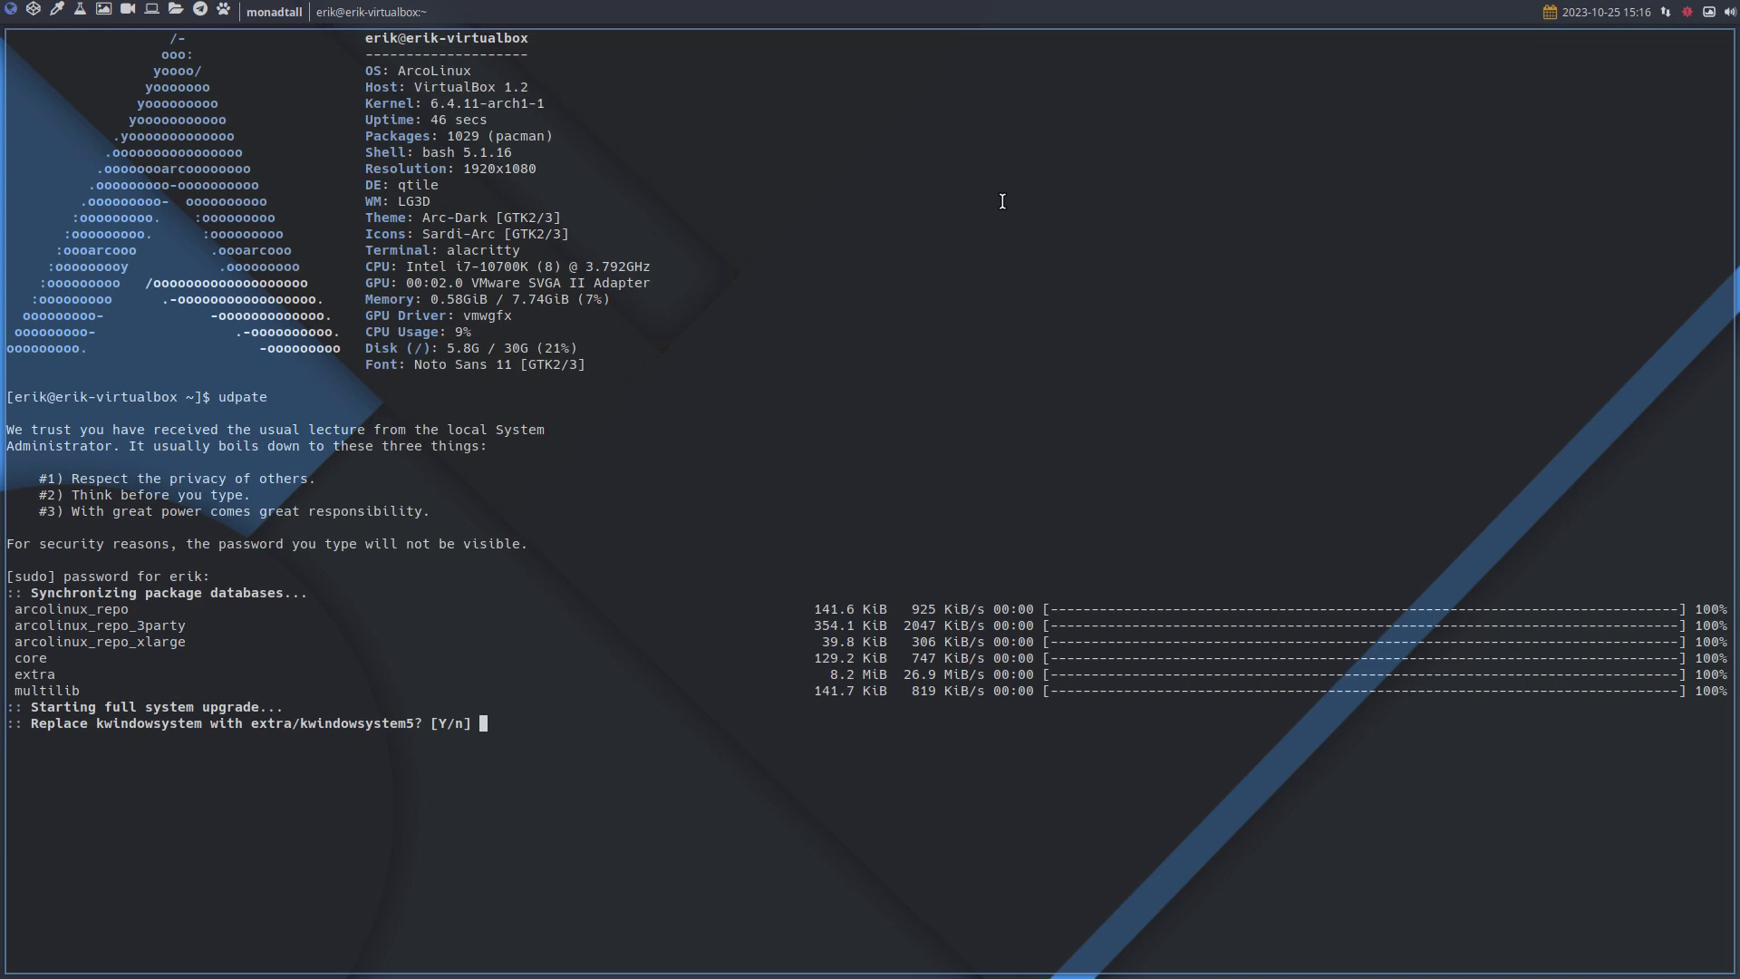
pyautogui.press('Return')
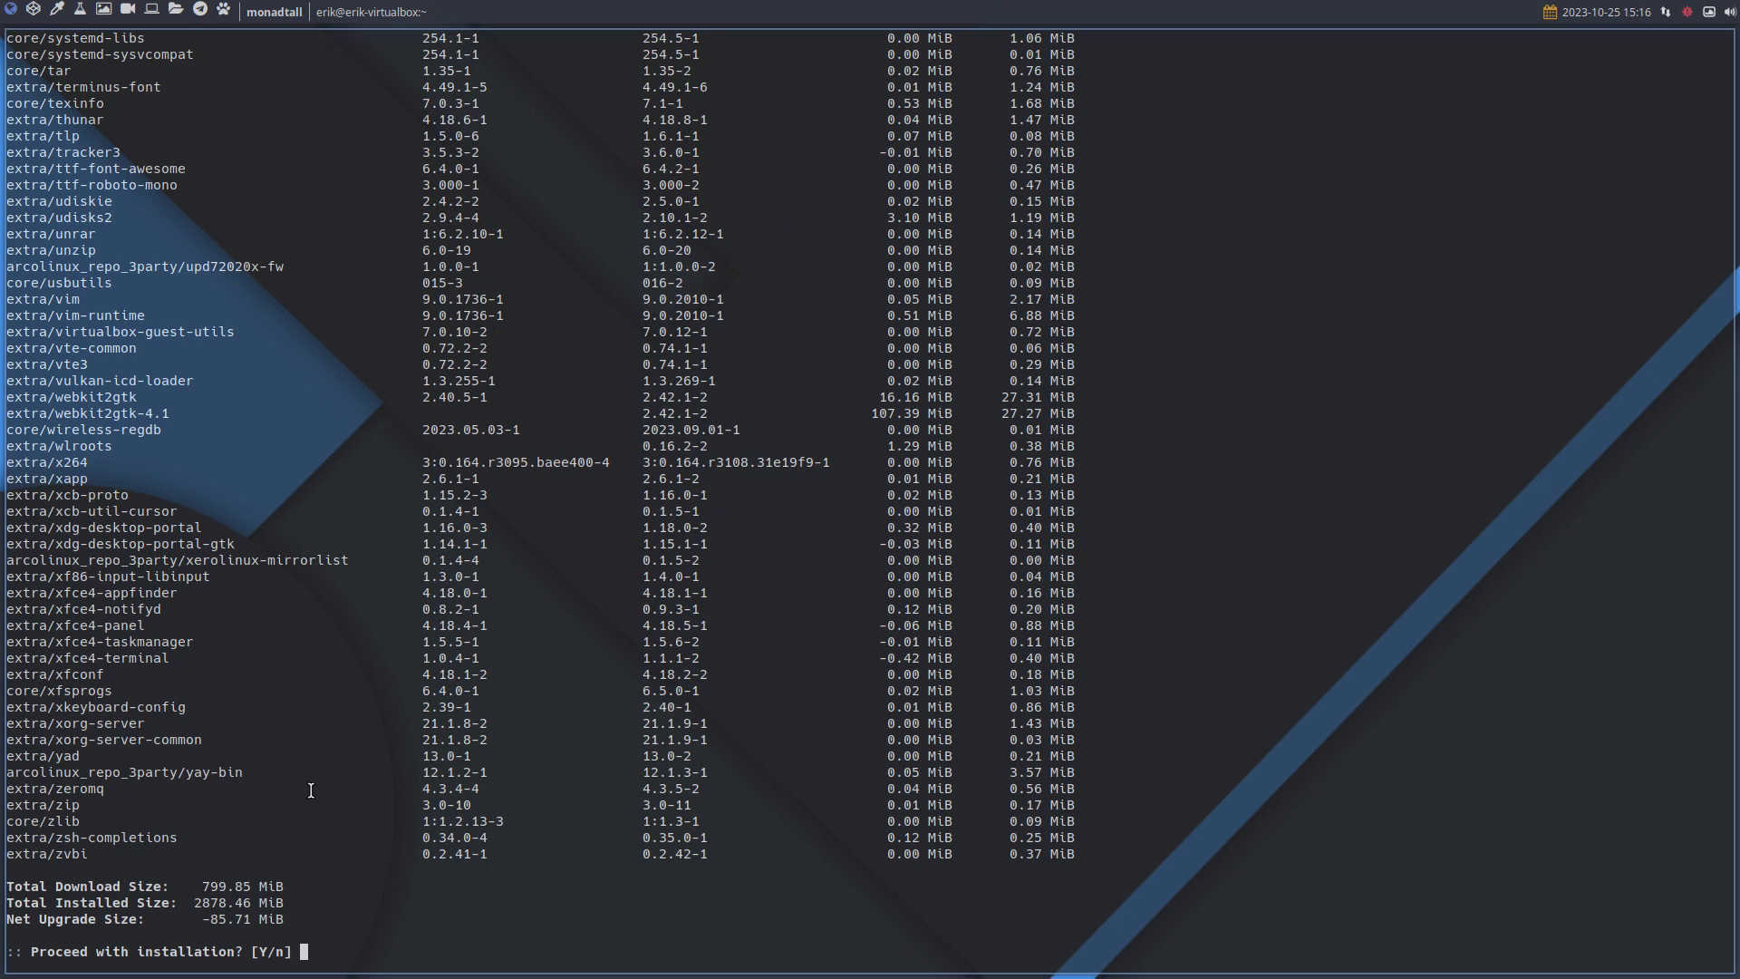
pyautogui.moveTo(194, 883); pyautogui.dragTo(359, 896)
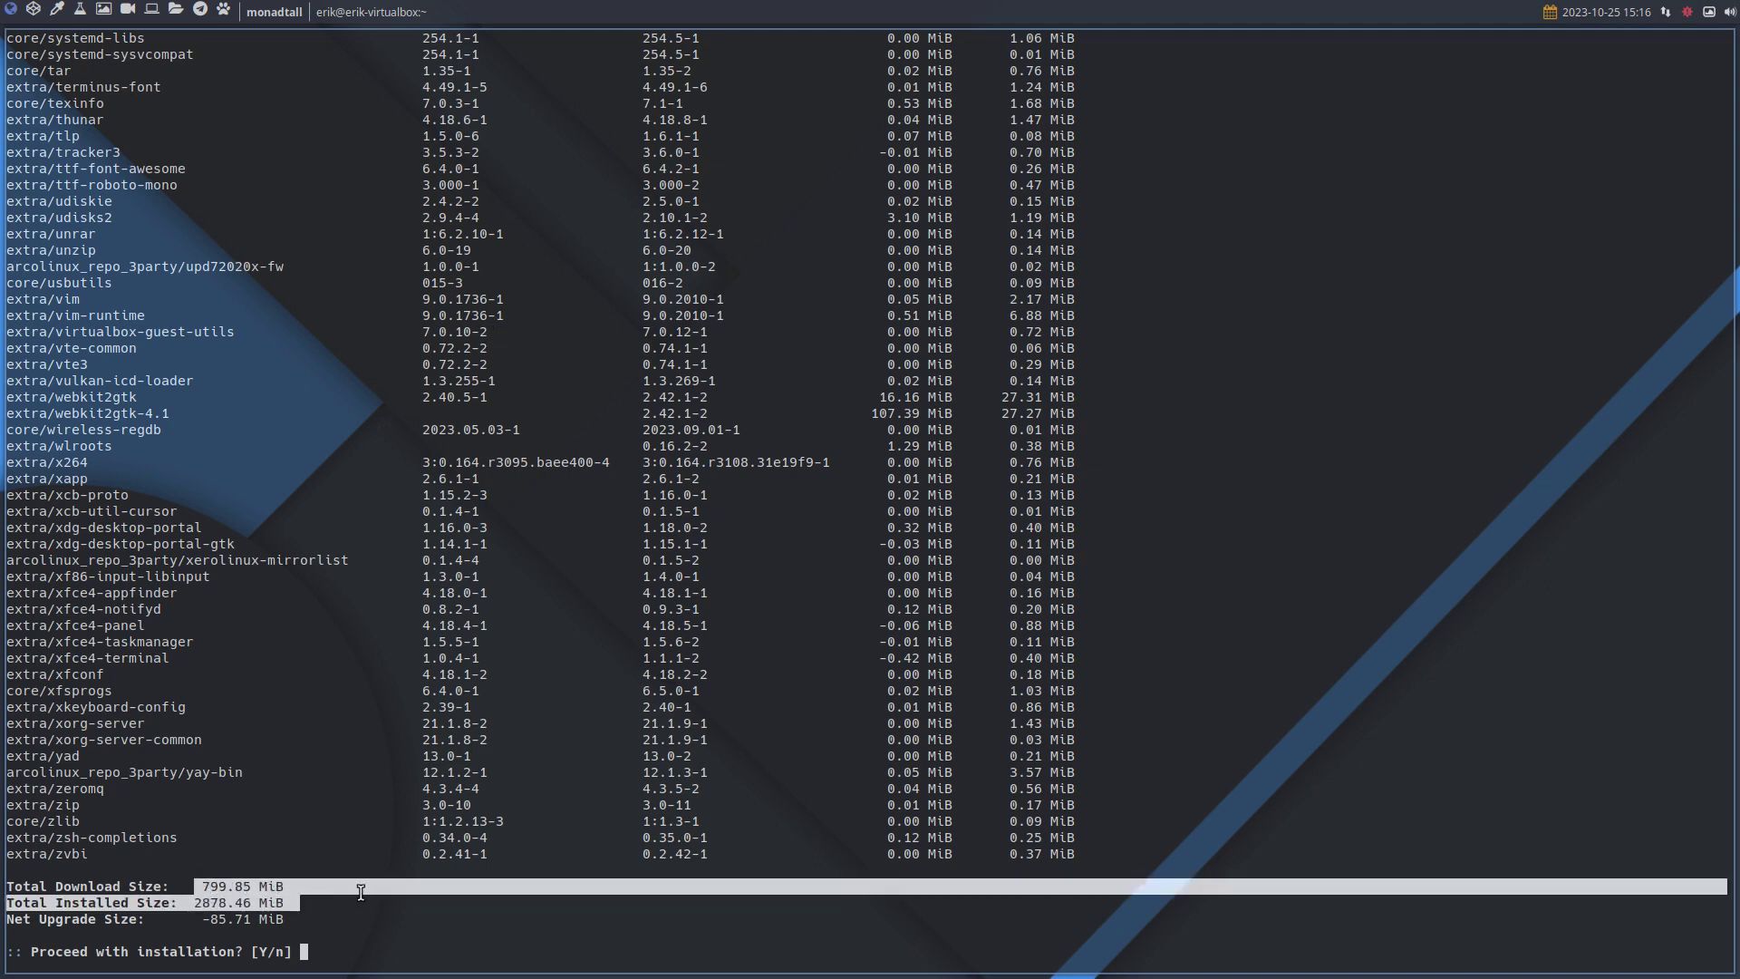
pyautogui.press('Return')
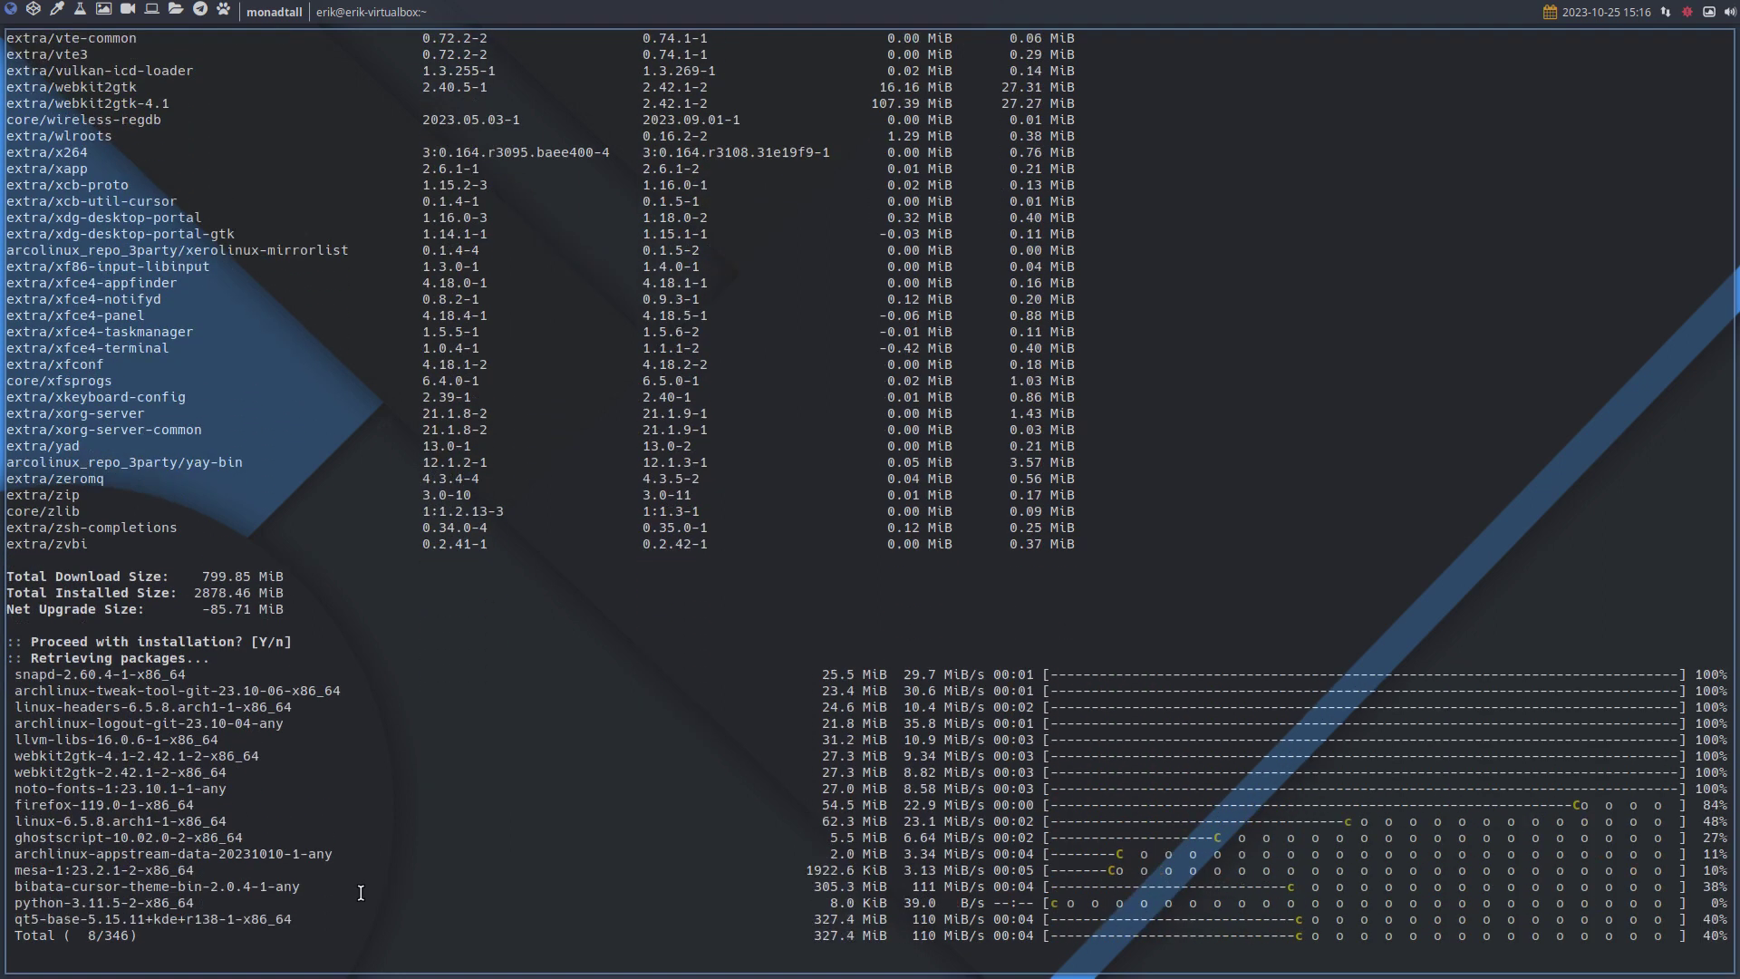
# Check the package list: archlinux-logout-git 23.06-01 to 23.10-04, arcolinux-qtile-git 23.10-03.
pyautogui.scroll(6, 361, 893)
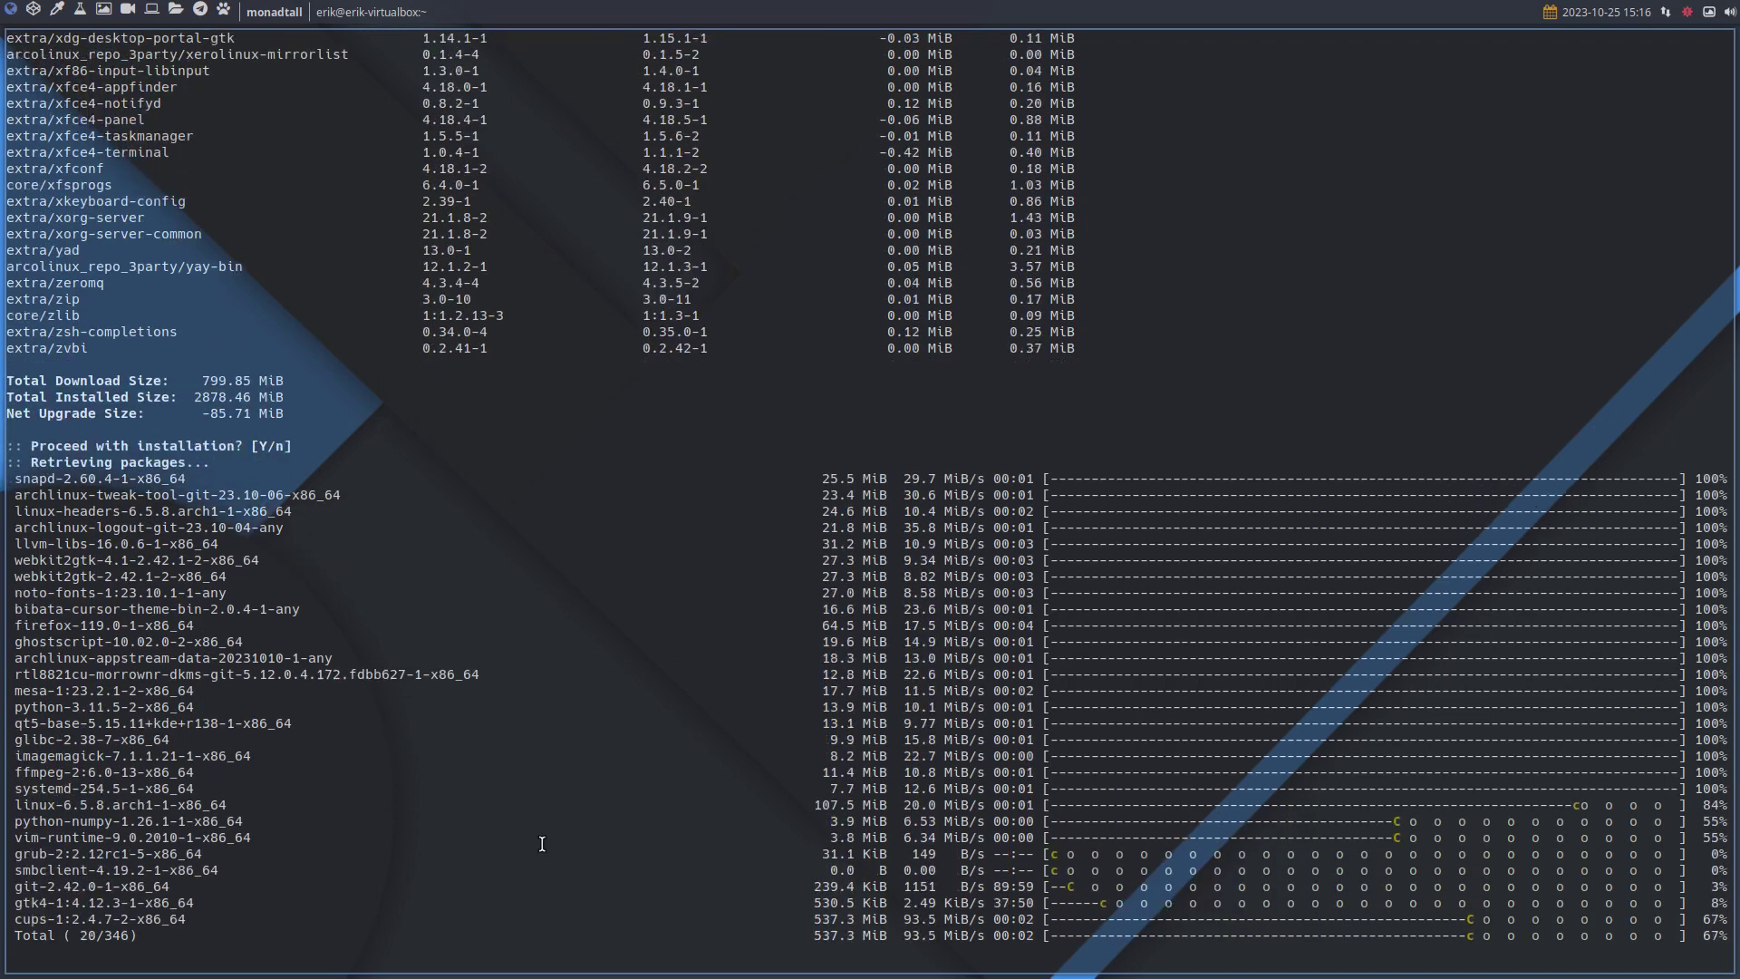
pyautogui.scroll(20, 376, 516)
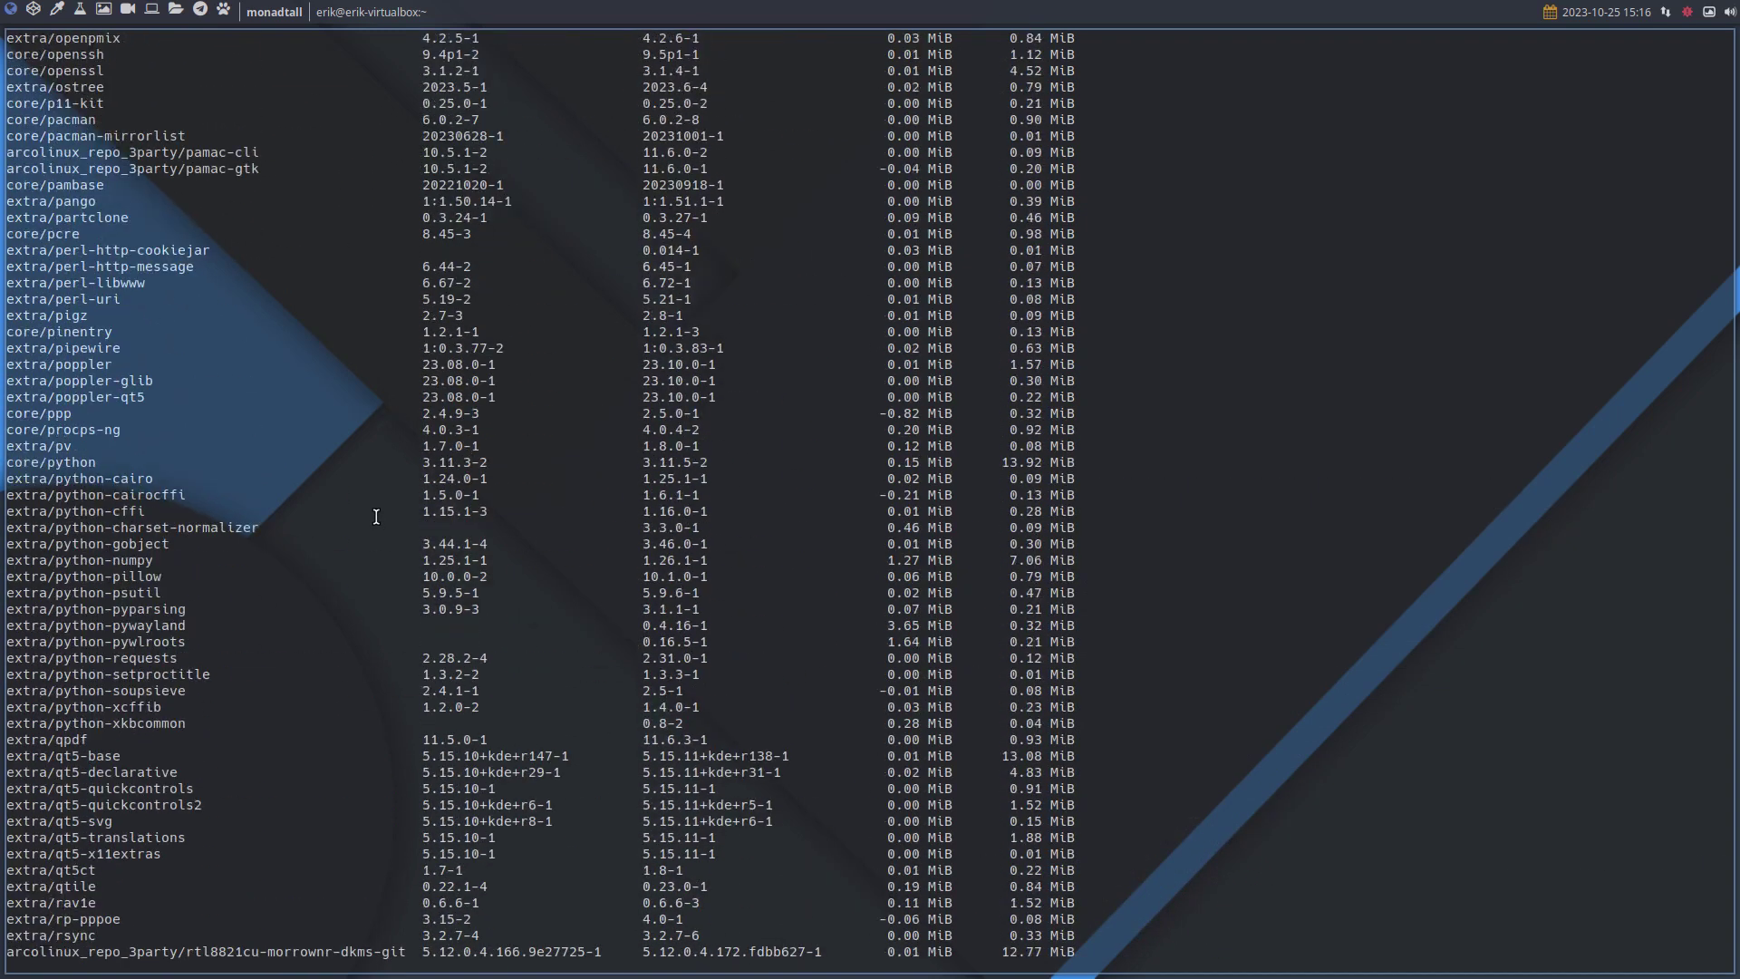
pyautogui.scroll(20, 376, 517)
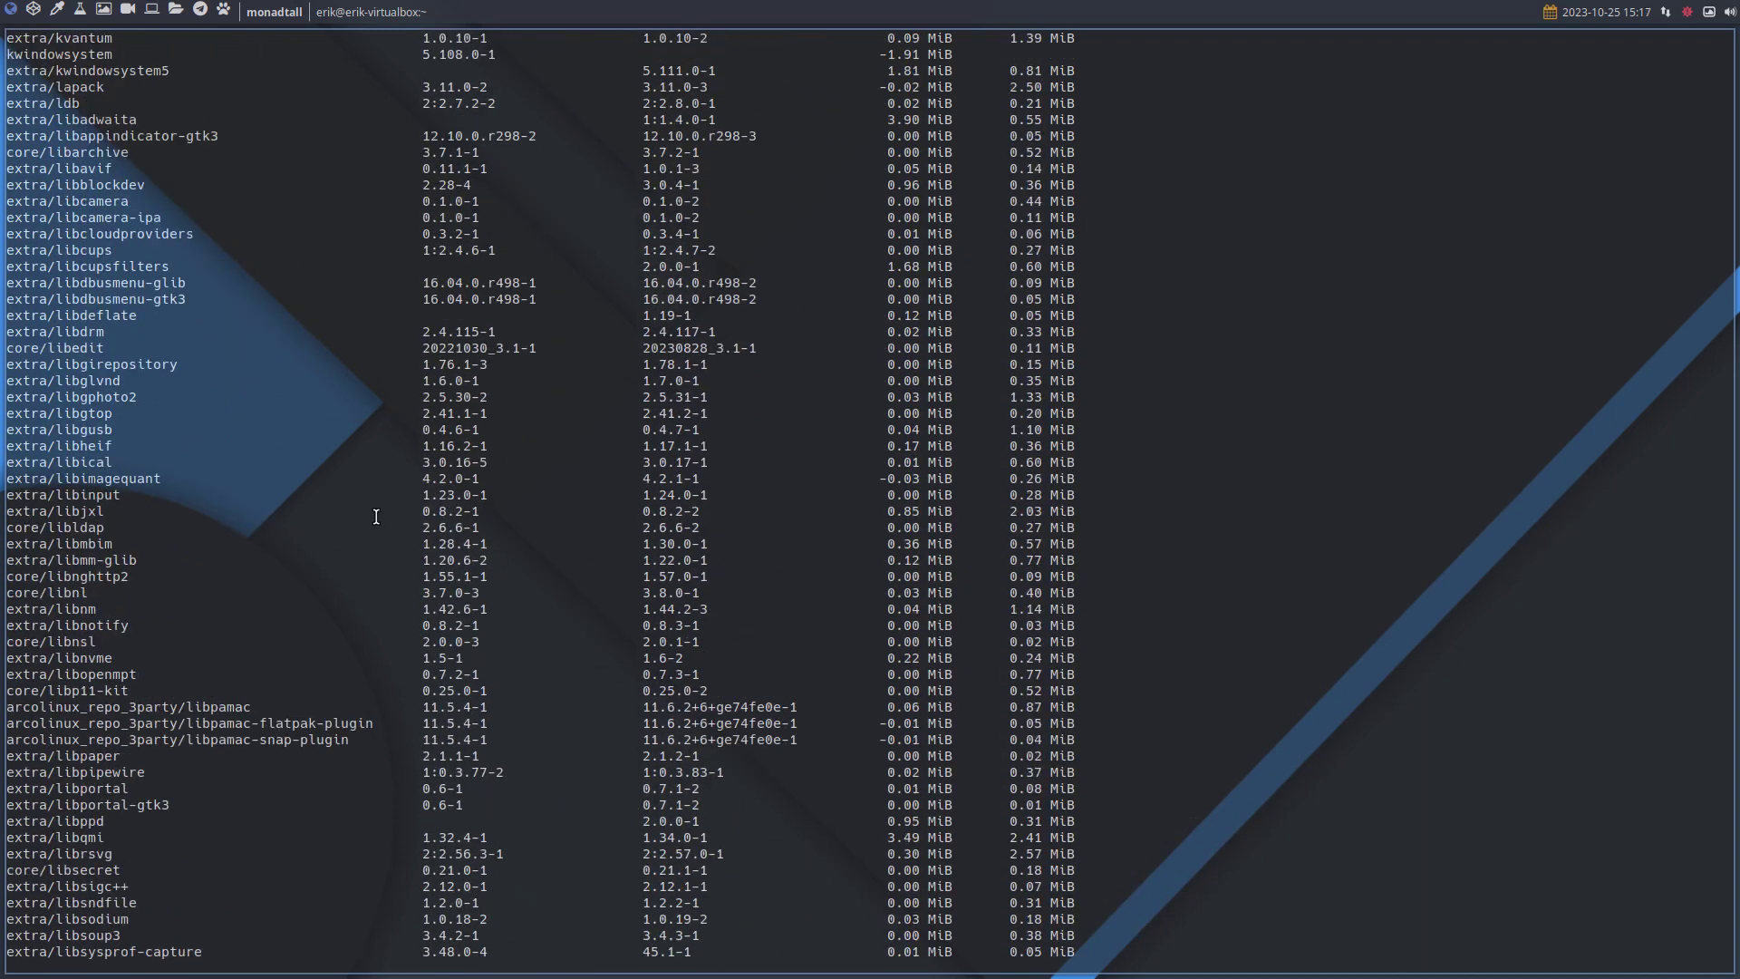
pyautogui.scroll(20, 376, 516)
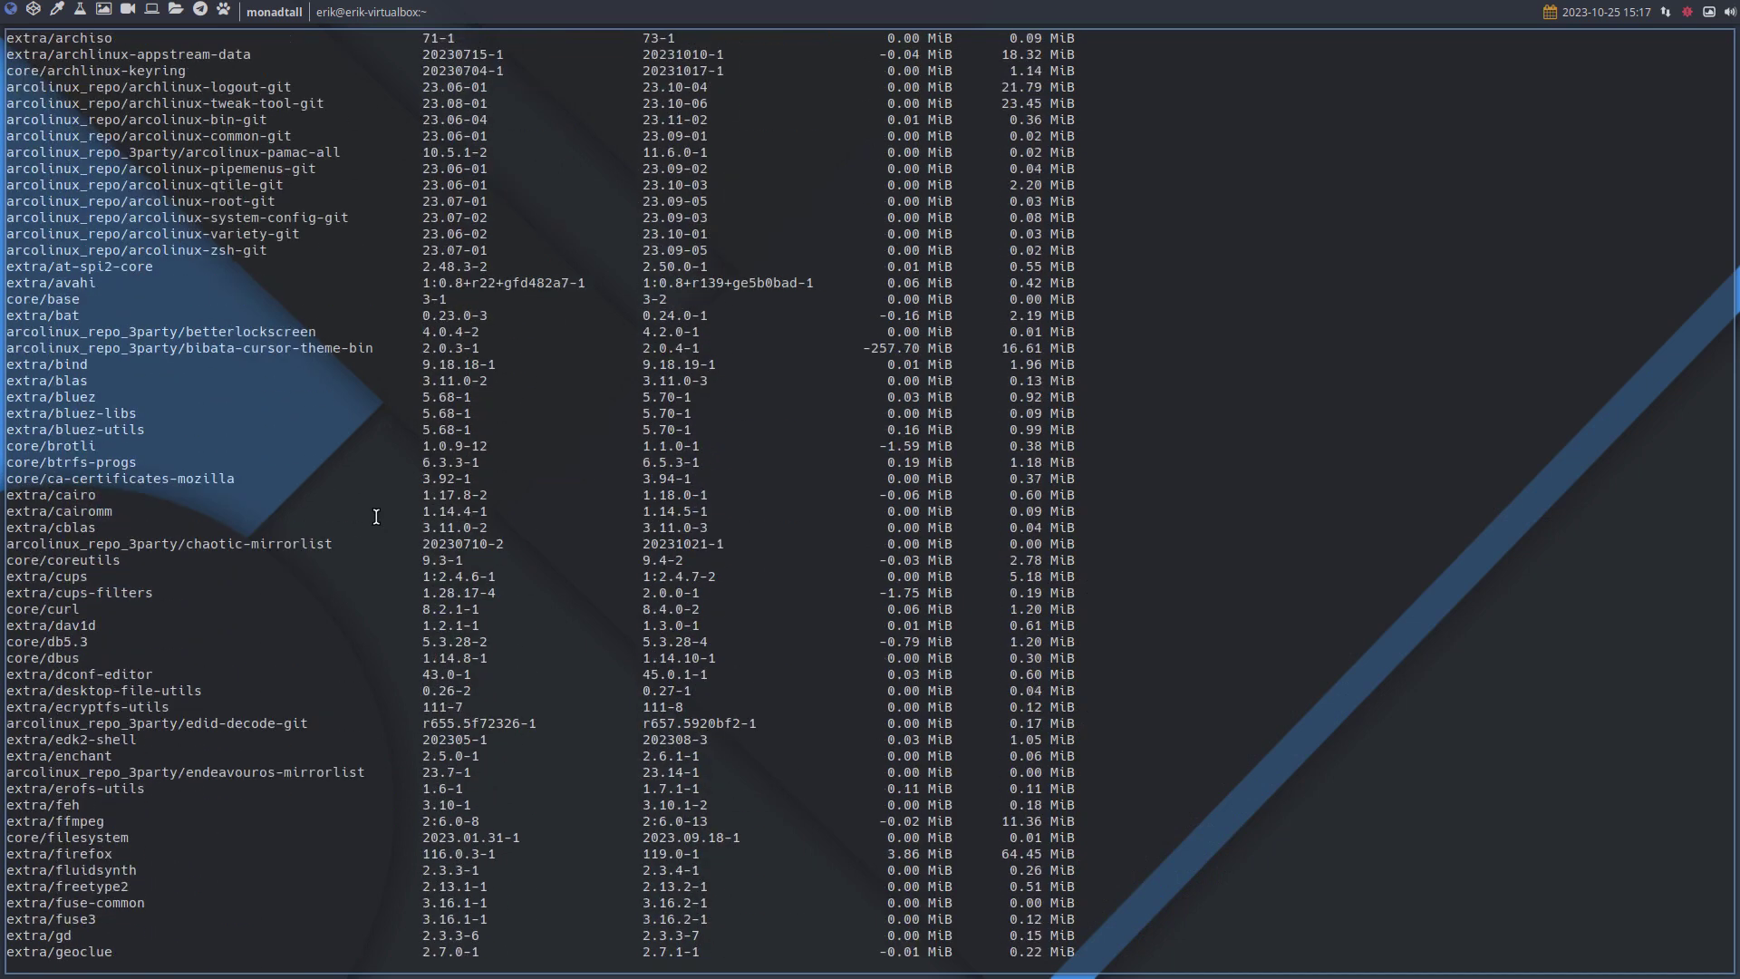
pyautogui.scroll(1, 376, 517)
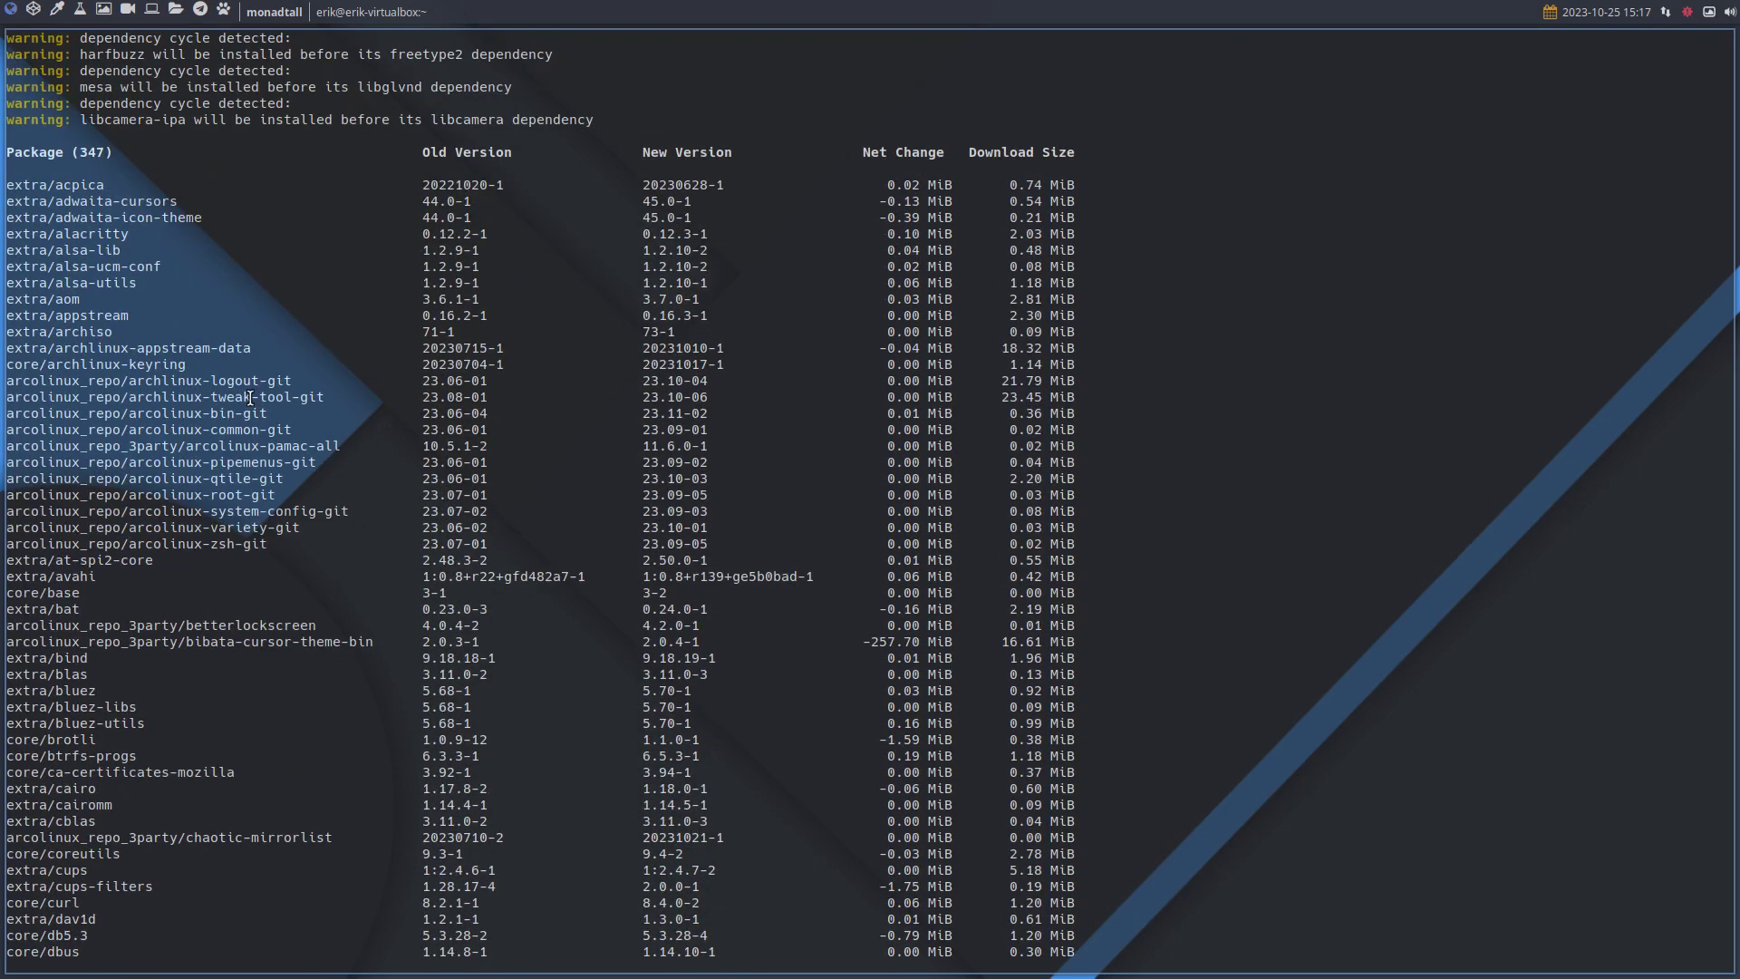
pyautogui.moveTo(719, 372); pyautogui.dragTo(580, 385)
pyautogui.click(613, 388)
pyautogui.moveTo(707, 381); pyautogui.dragTo(28, 374)
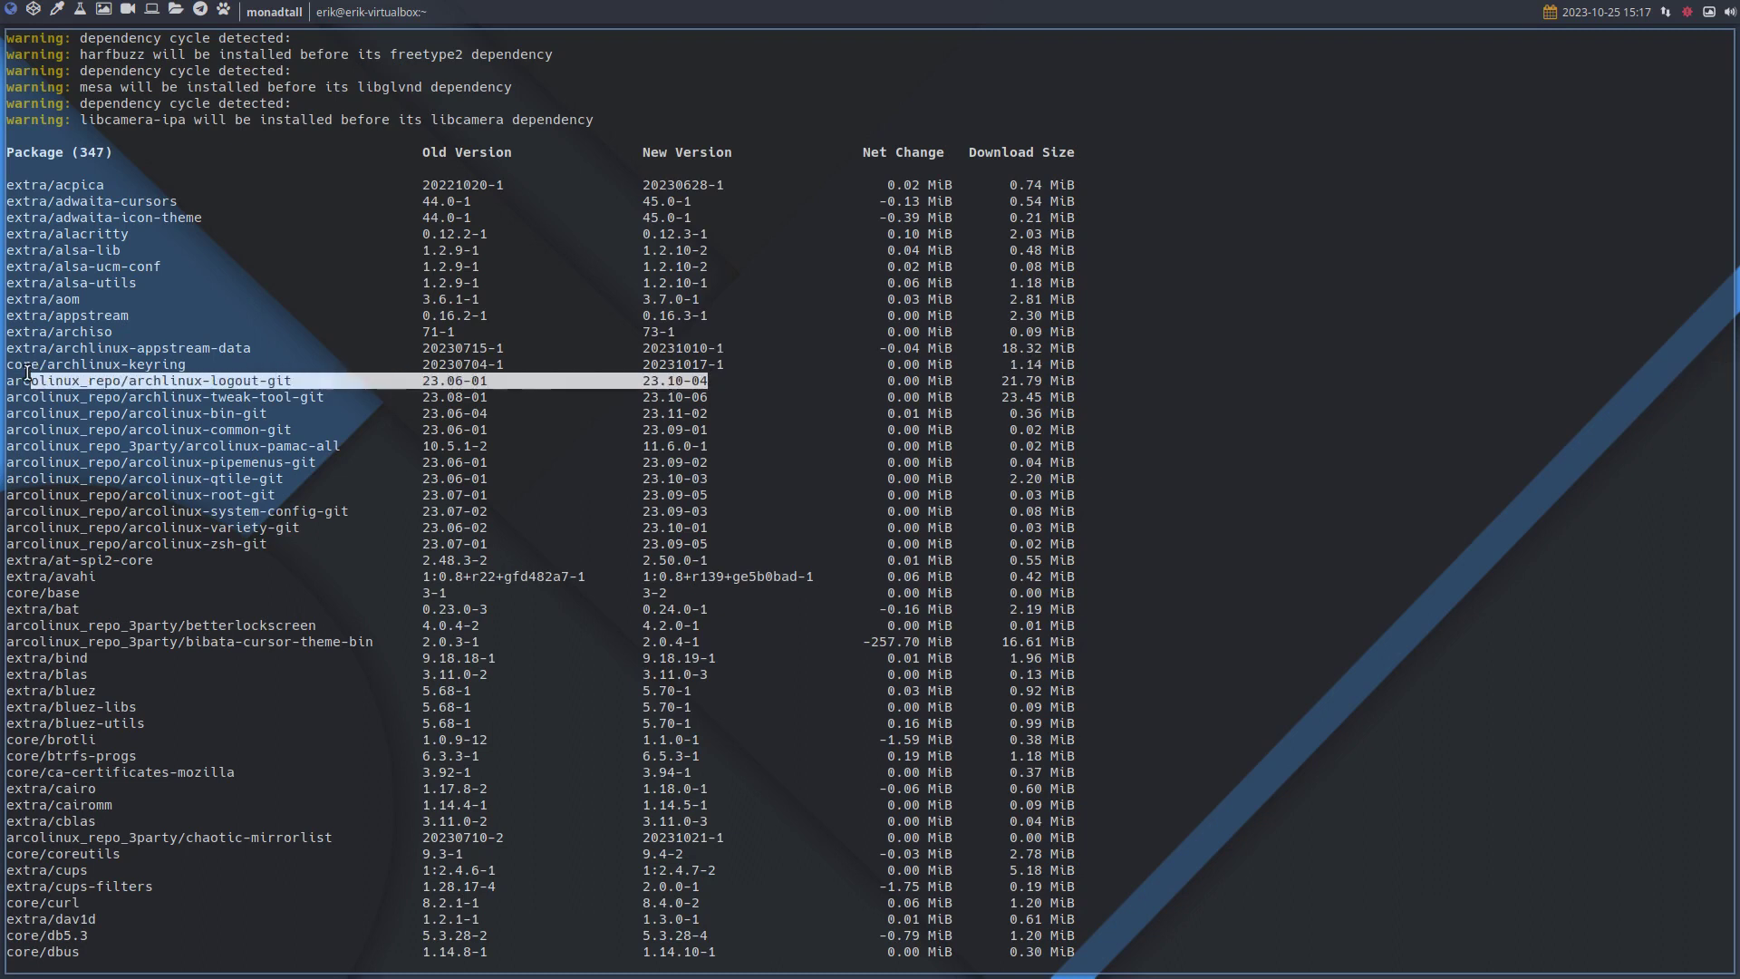
pyautogui.moveTo(726, 478); pyautogui.dragTo(3, 480)
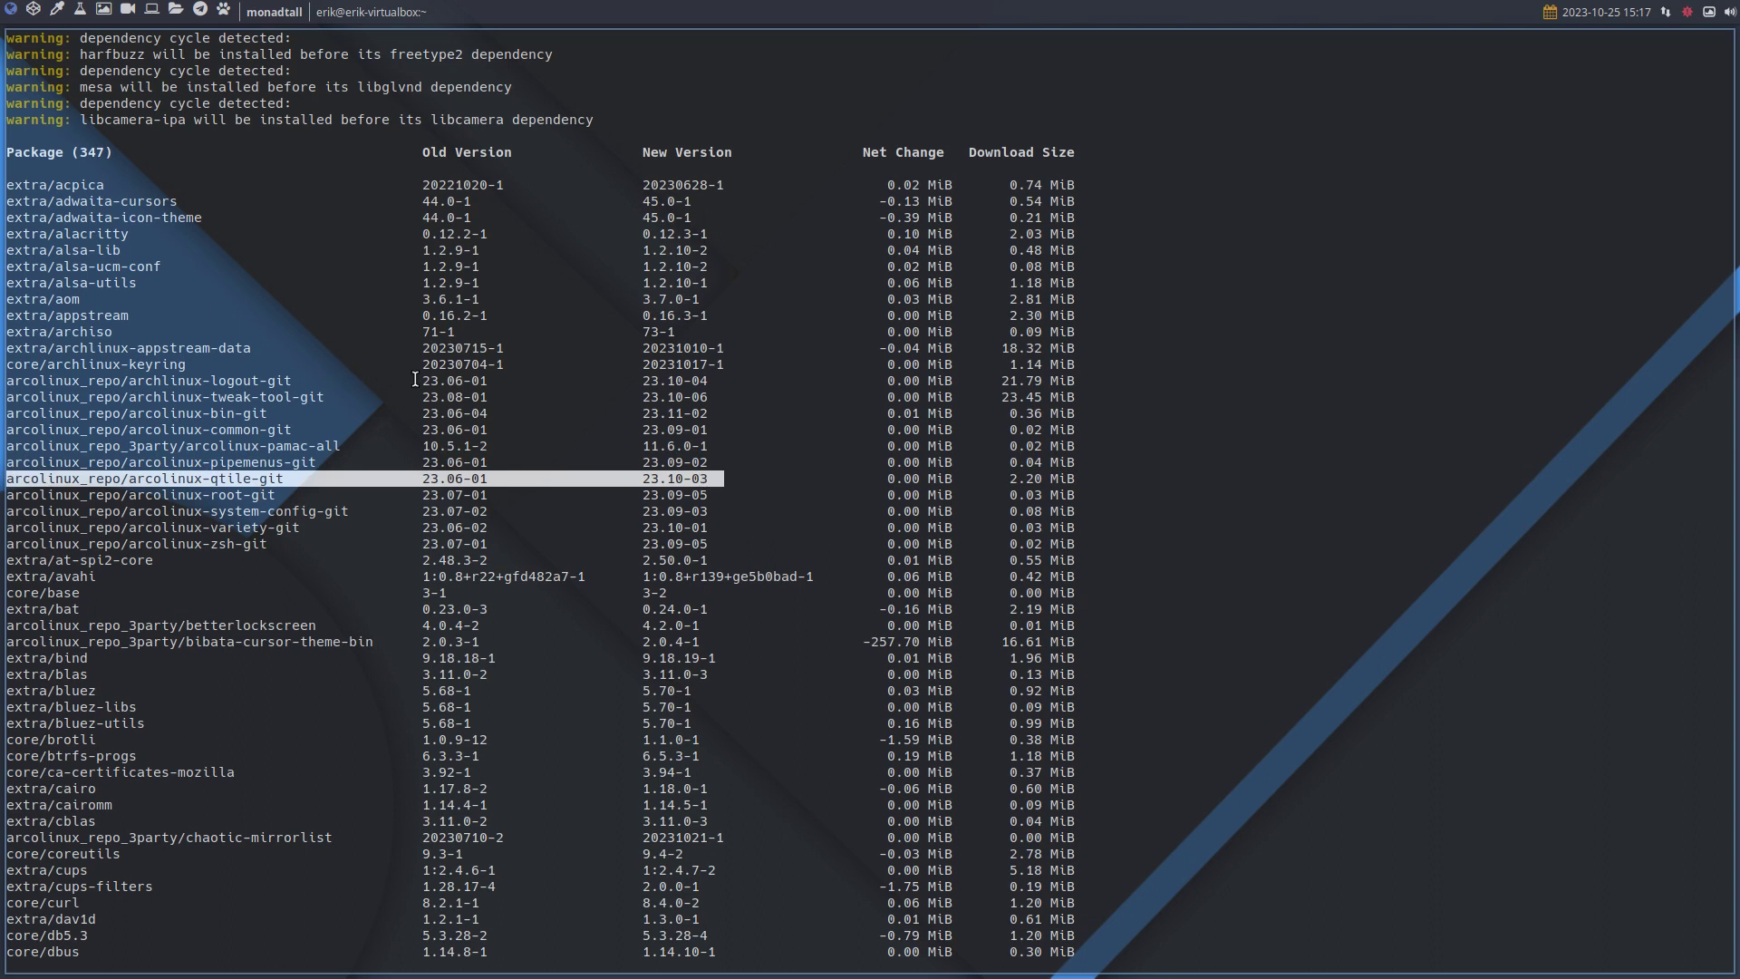
pyautogui.moveTo(425, 380); pyautogui.dragTo(498, 381)
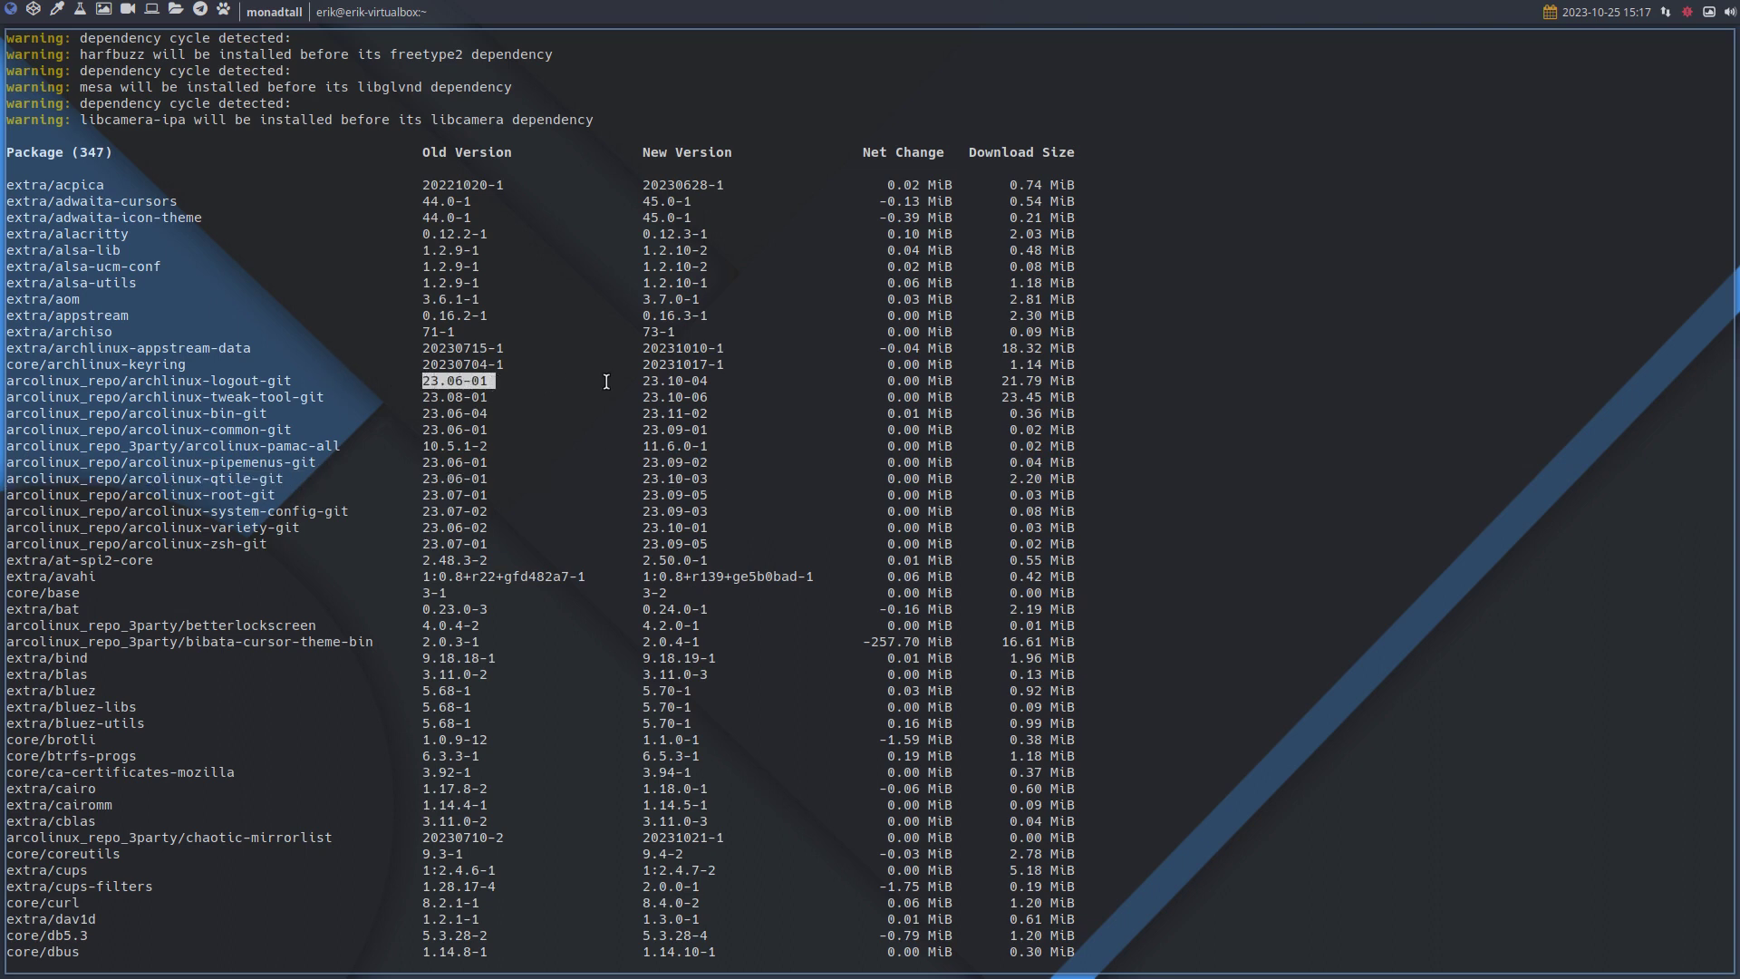
pyautogui.moveTo(637, 381); pyautogui.dragTo(718, 382)
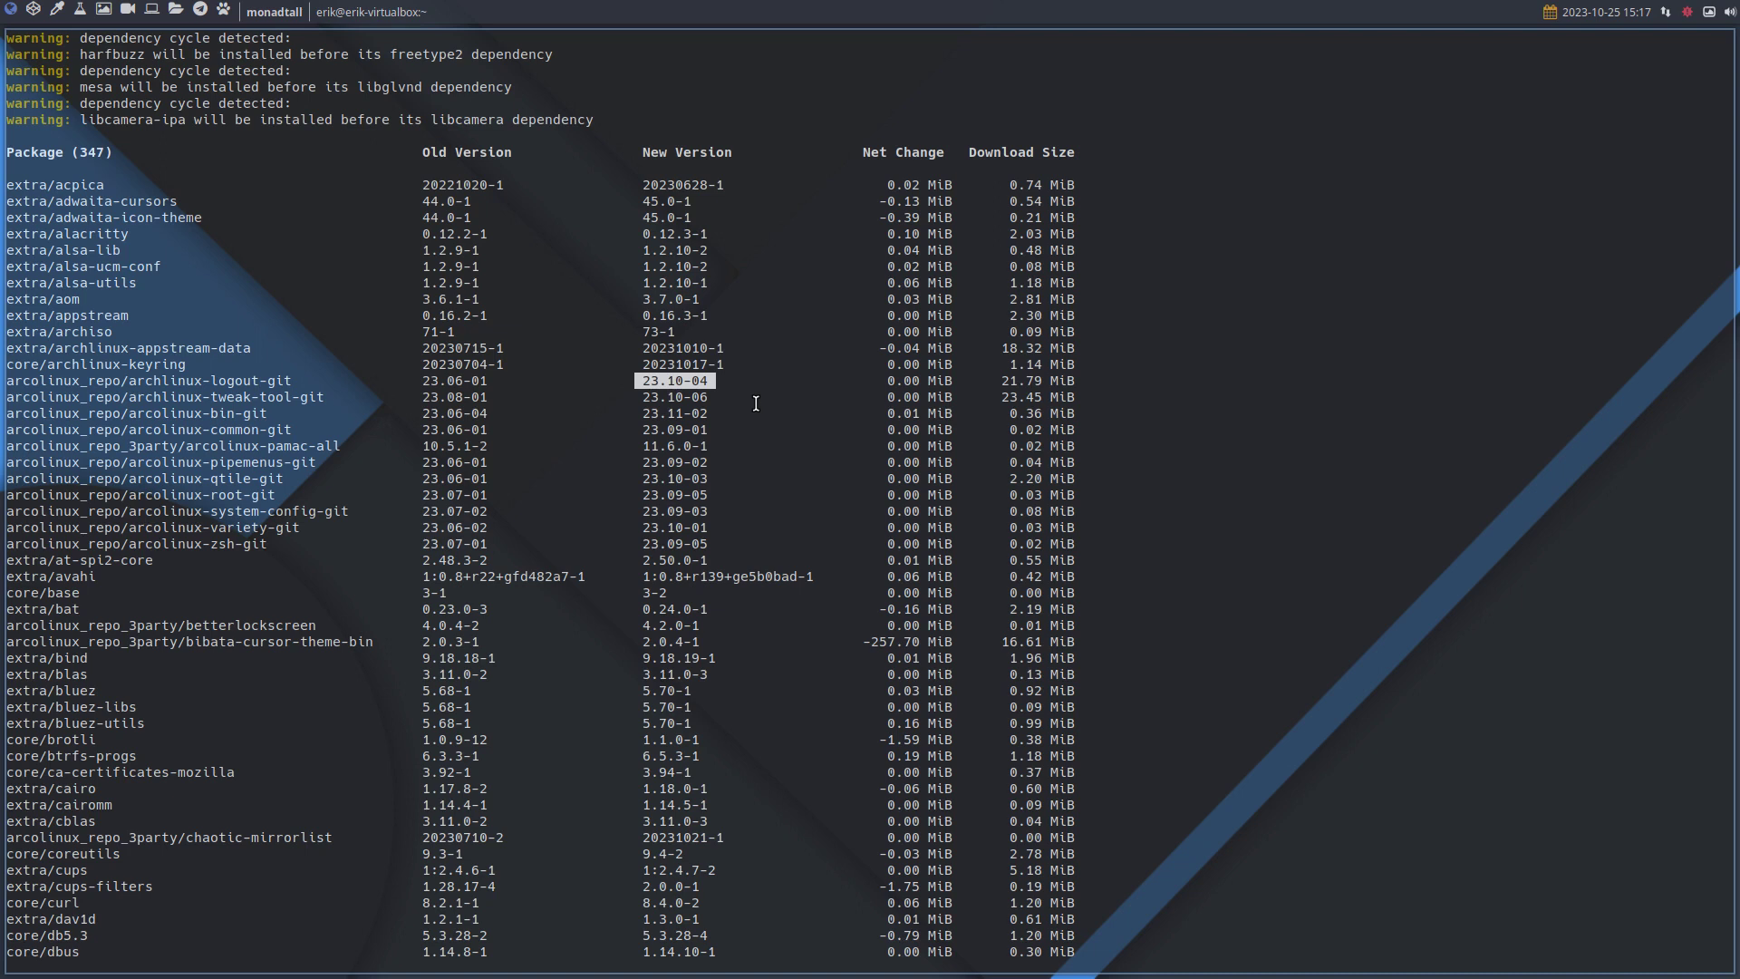
pyautogui.scroll(-11, 756, 404)
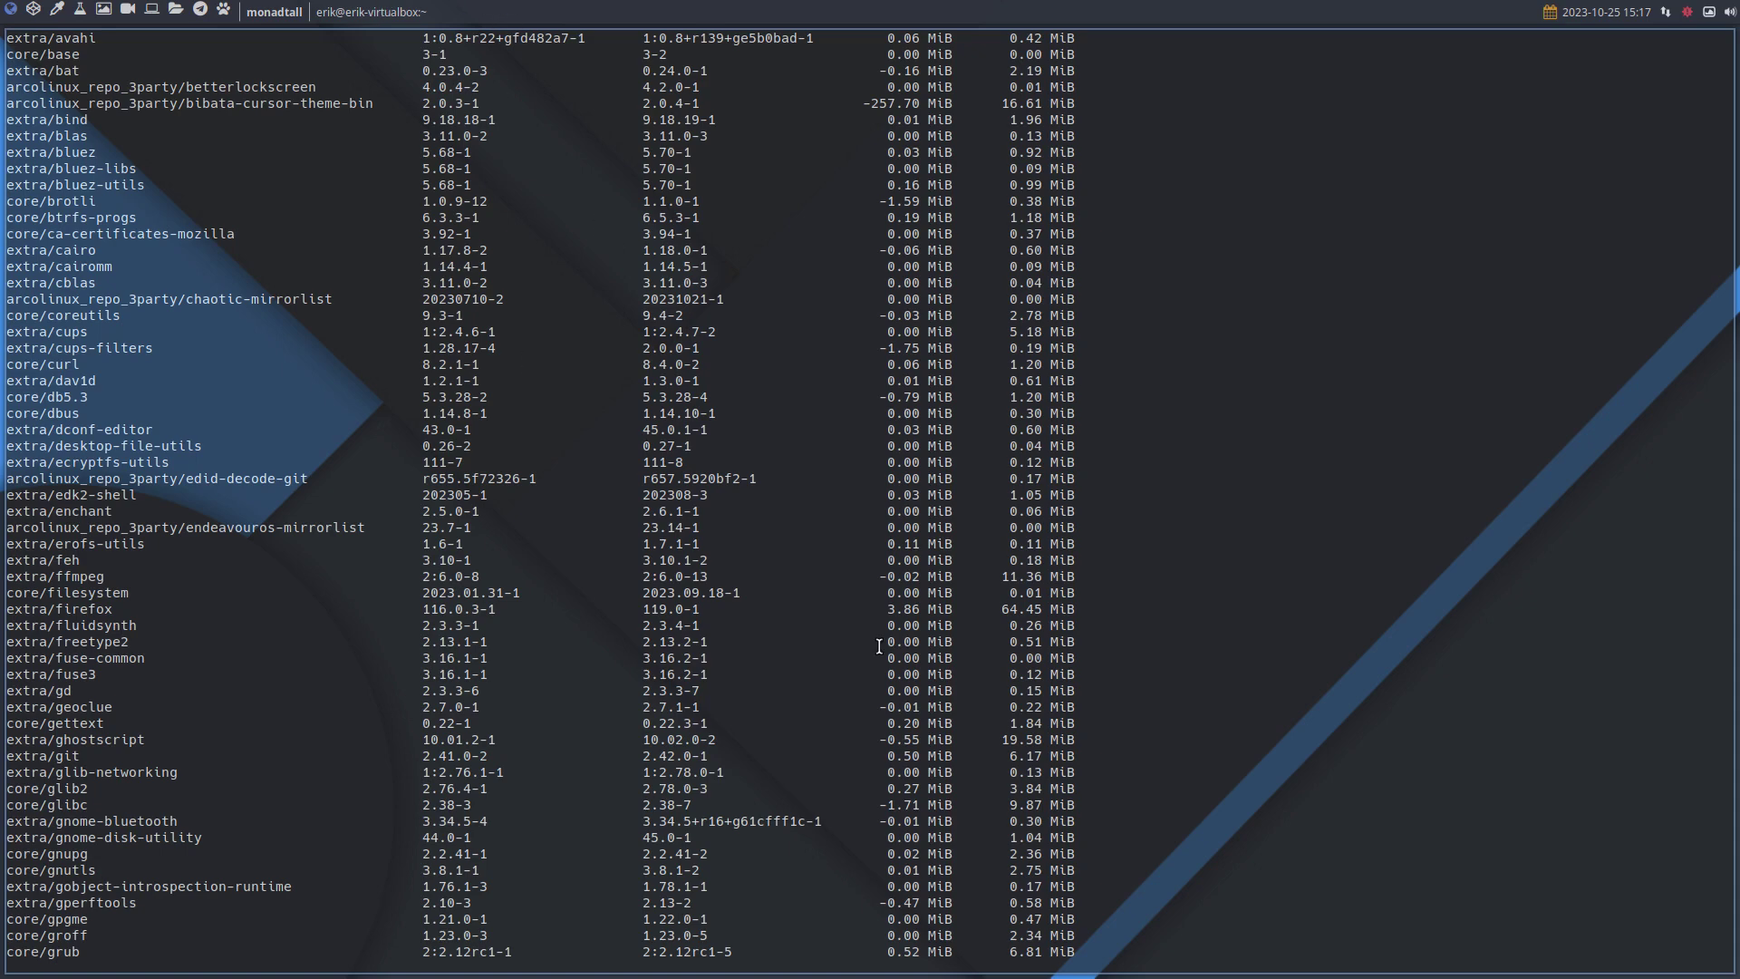
pyautogui.scroll(-20, 878, 646)
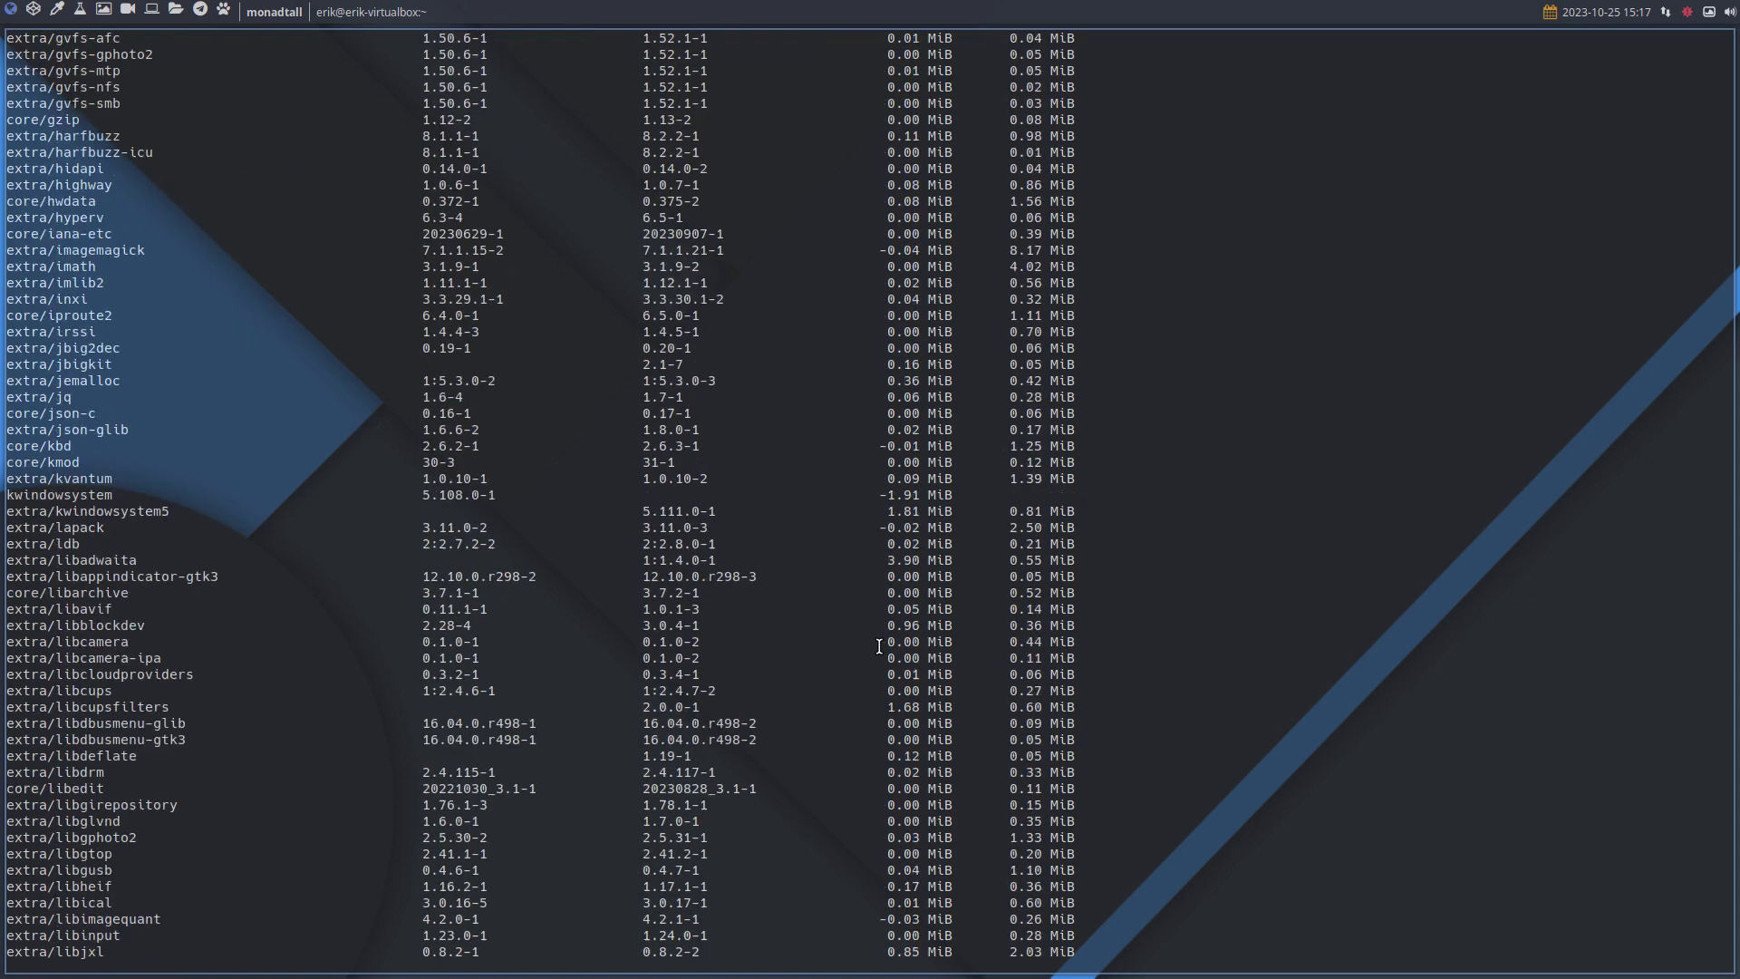
pyautogui.scroll(-20, 879, 647)
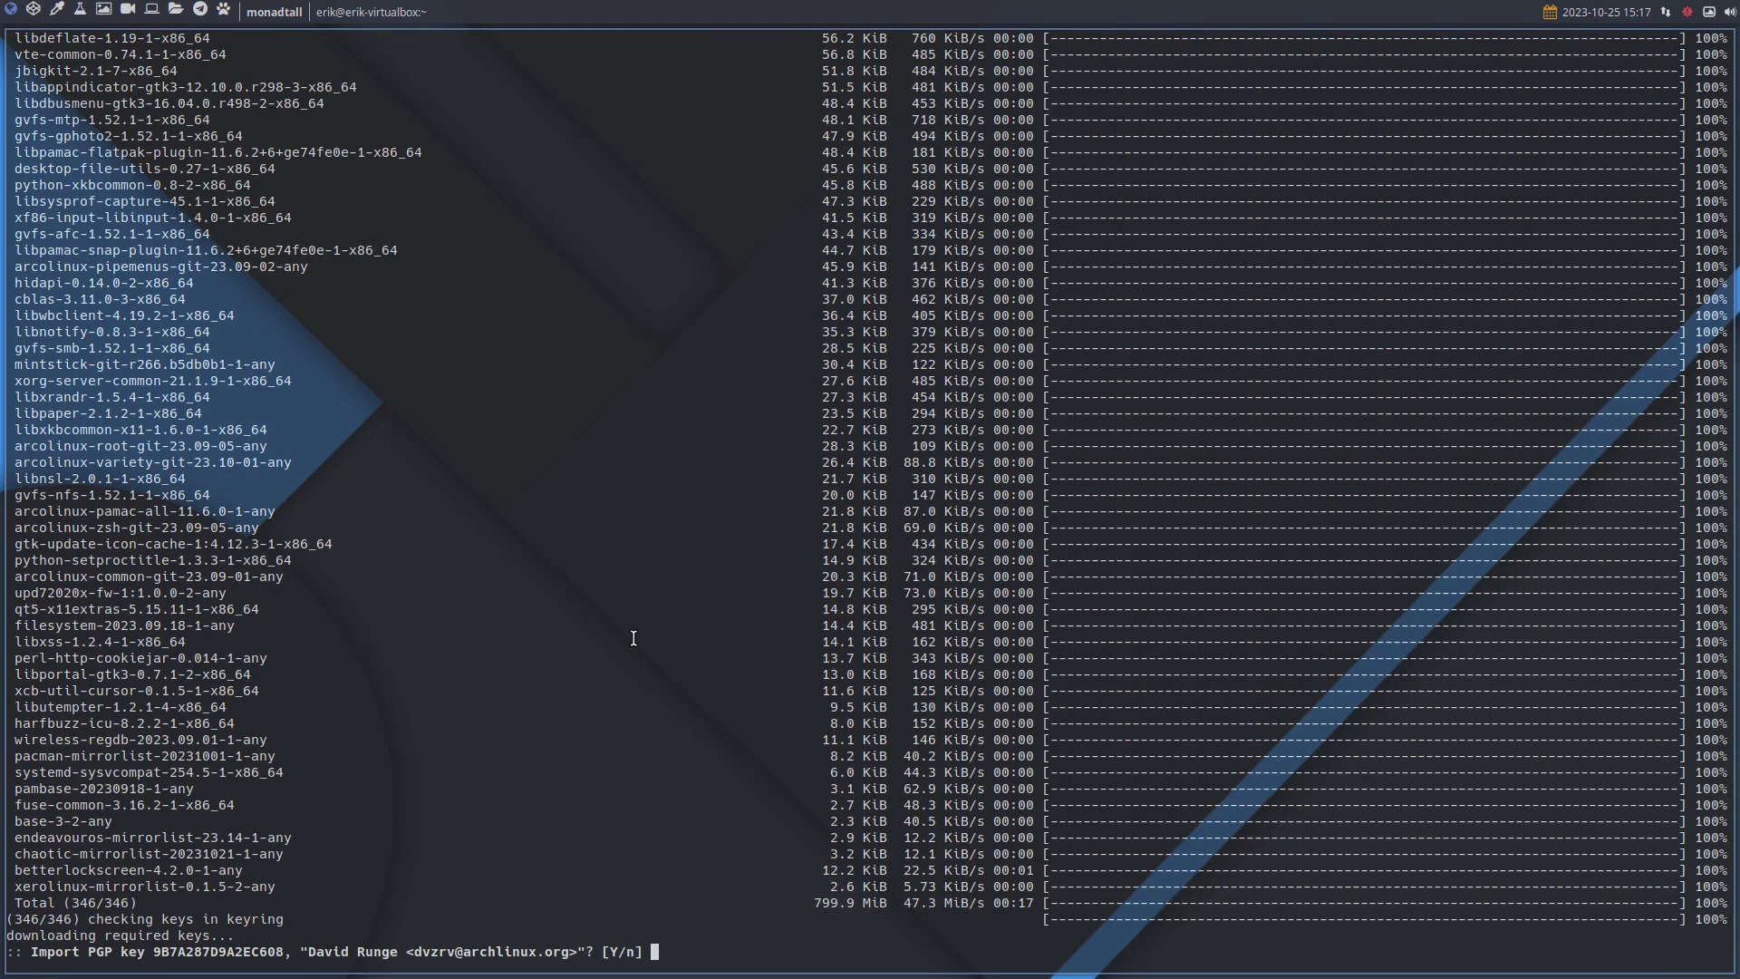
# Accept the PGP key import, then run bupskel in a second terminal.
pyautogui.write('y')
pyautogui.press('Return')
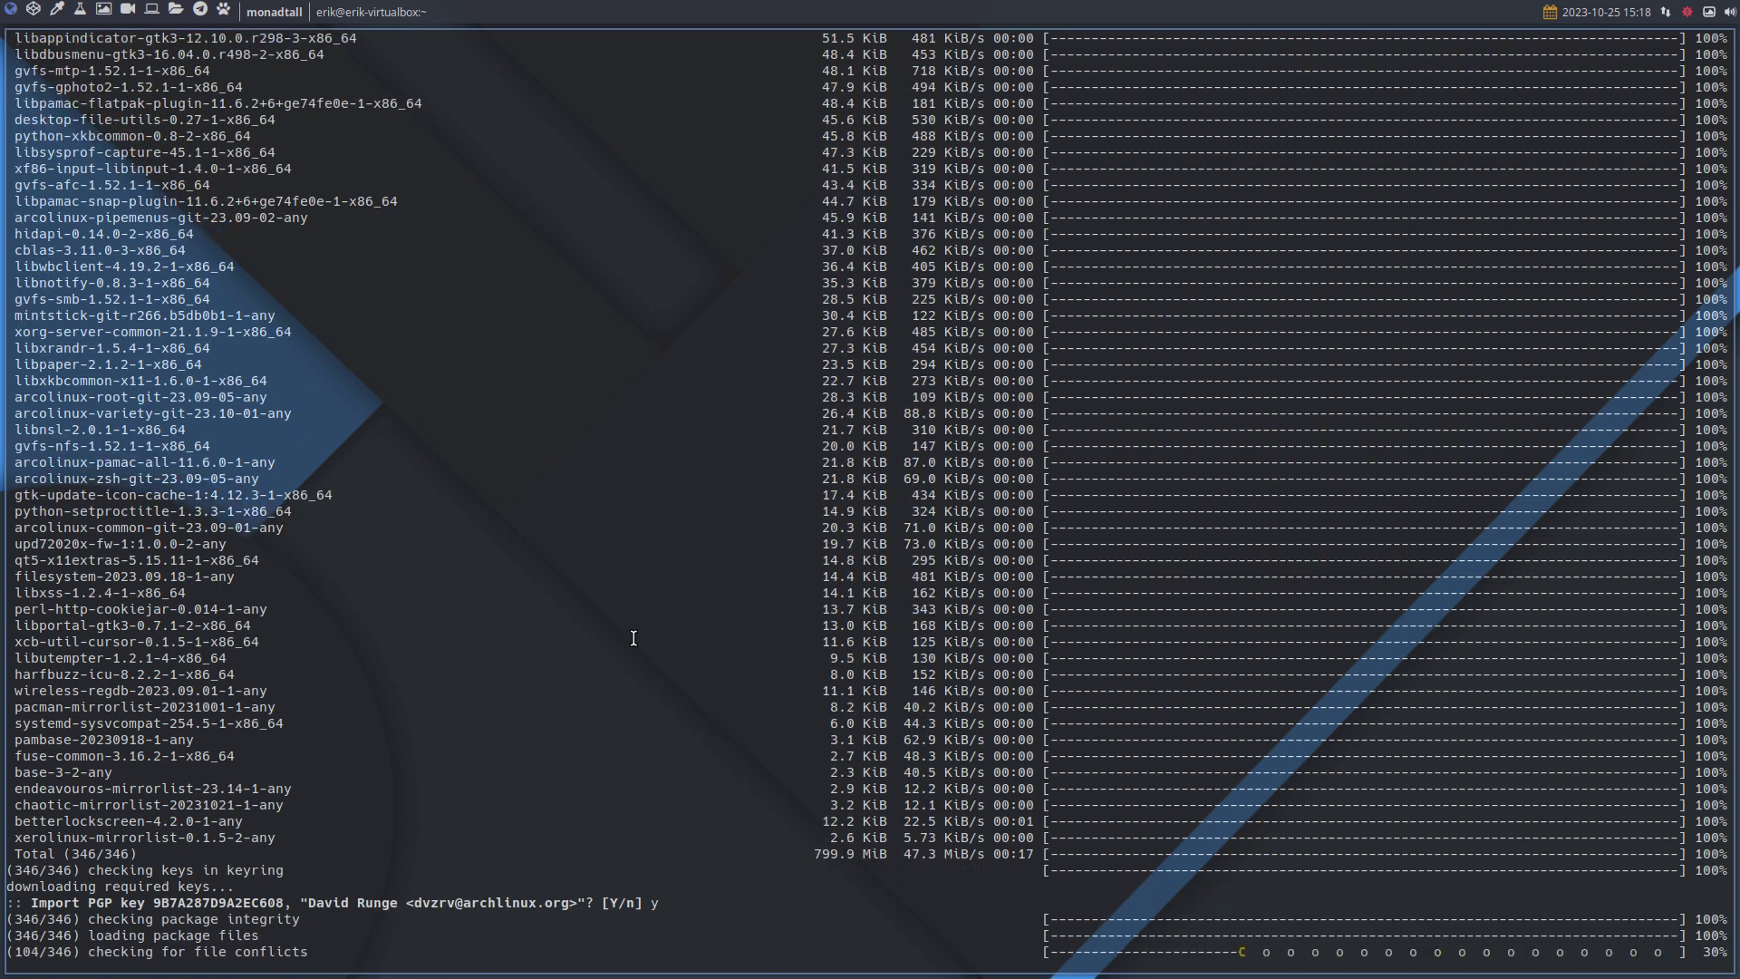
pyautogui.press('super+Return')
pyautogui.write('bu')
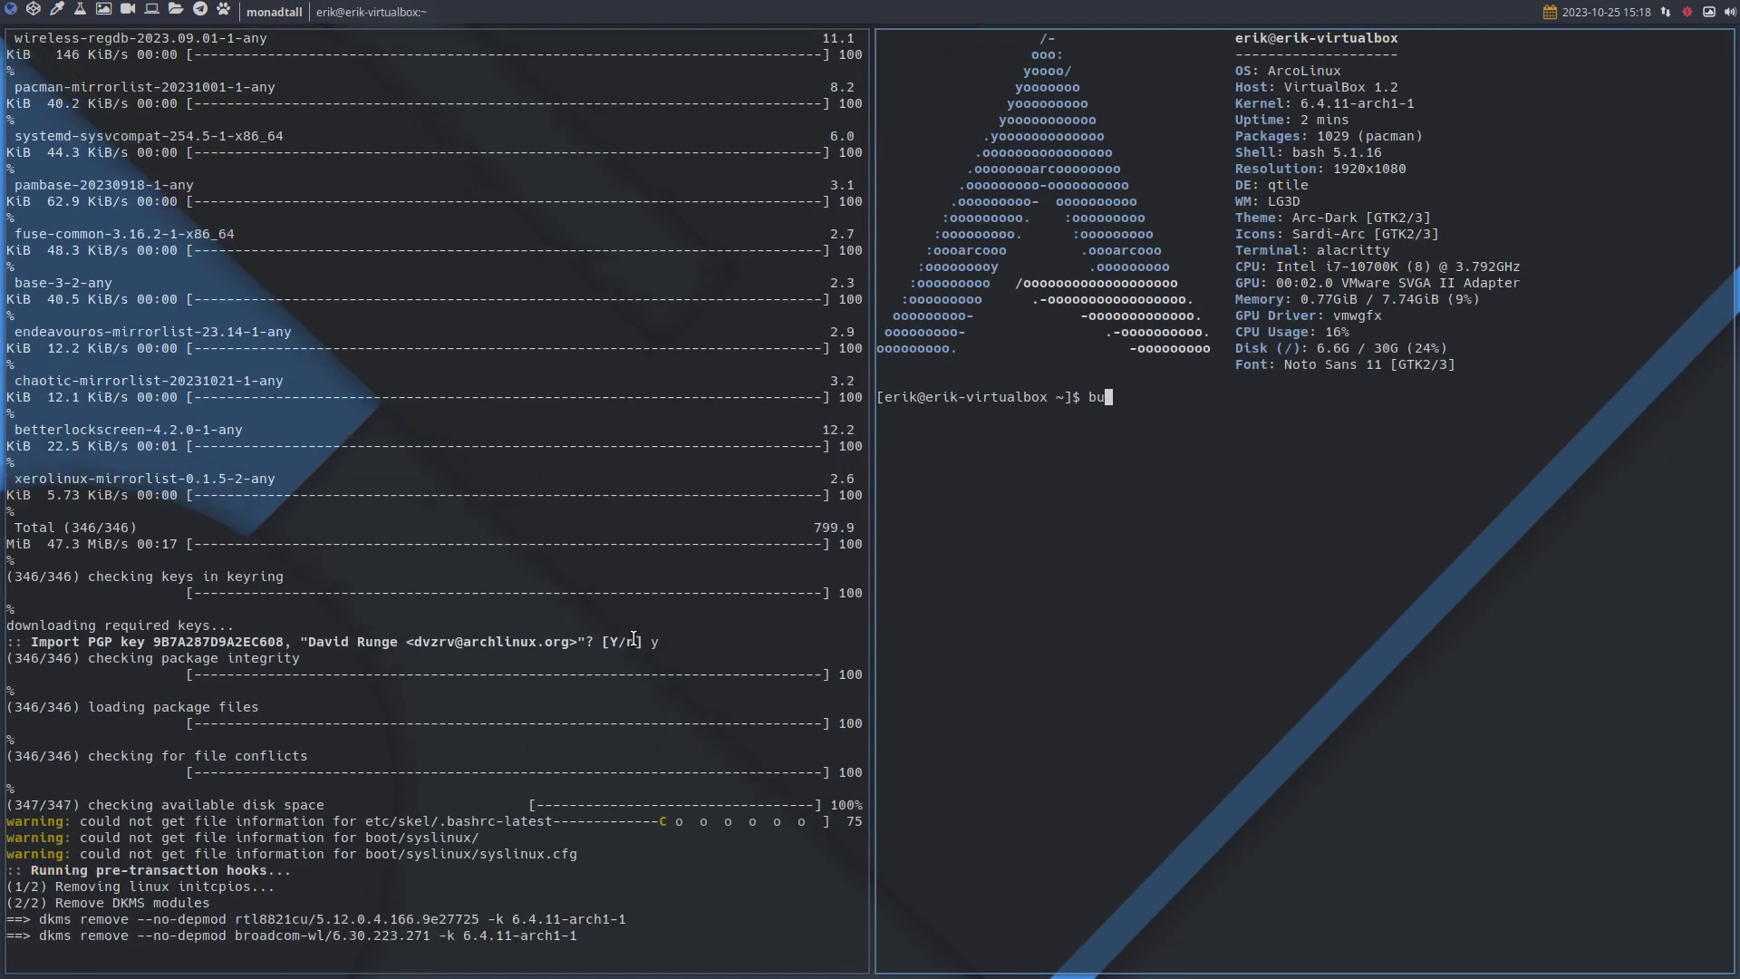
pyautogui.write('pskel')
pyautogui.press('Return')
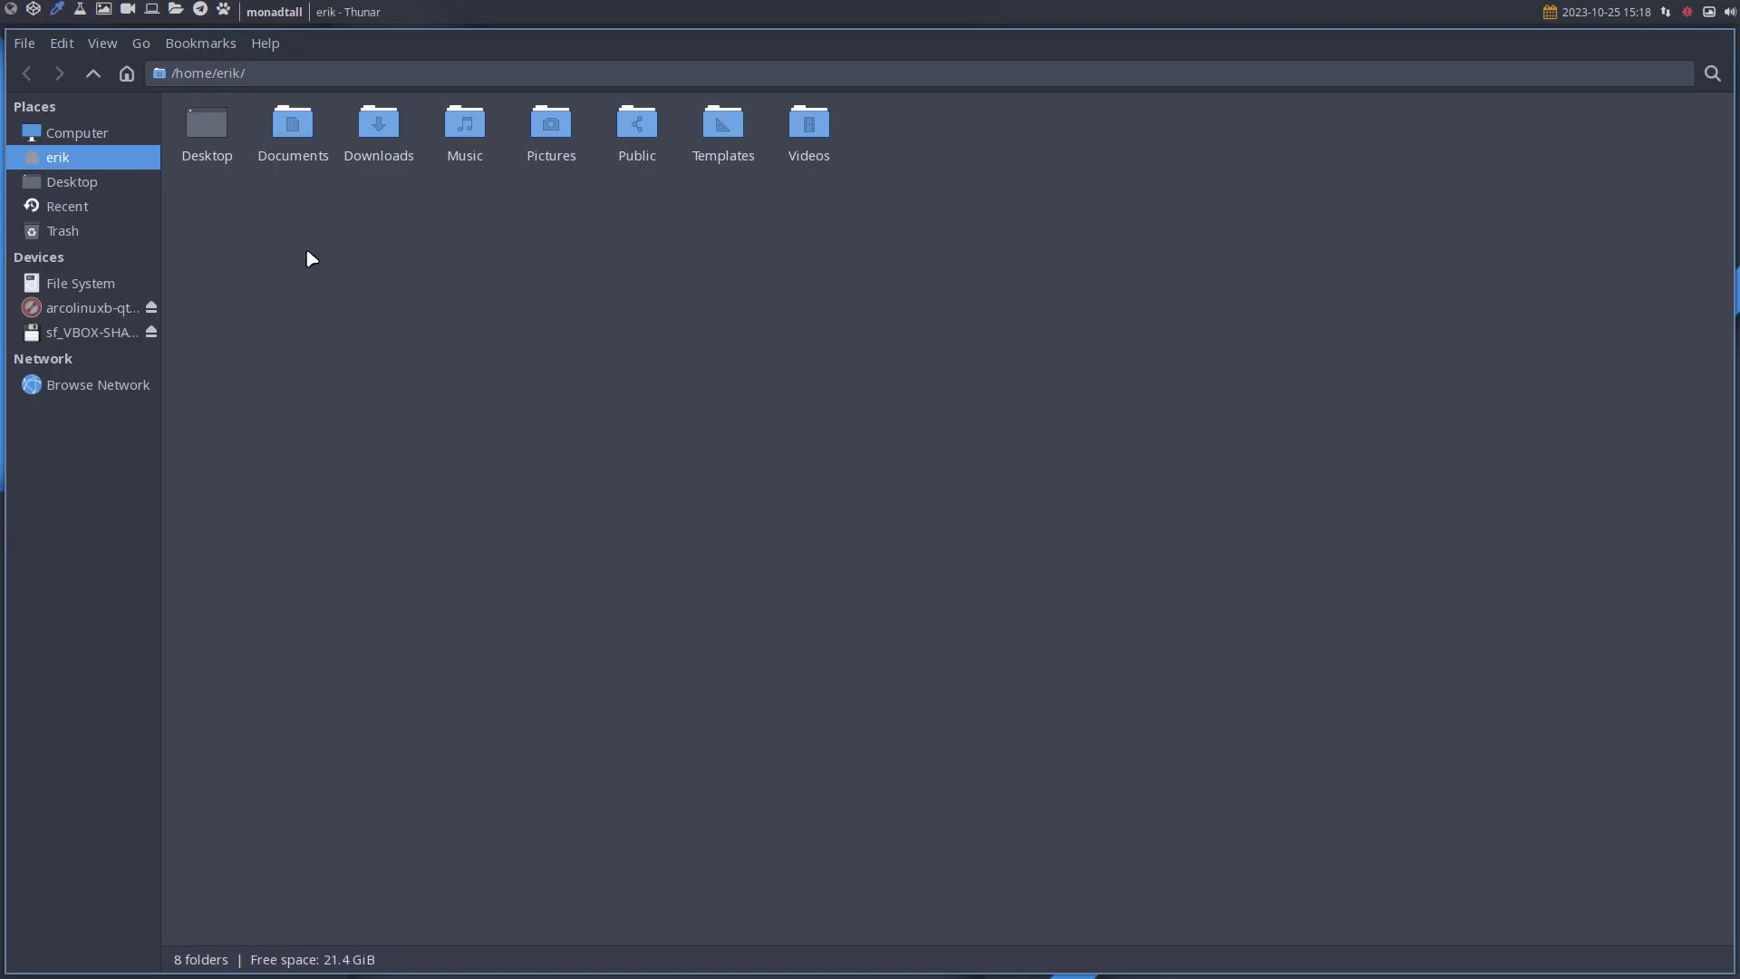
# Show hidden files and open .skel-backup-2023.10.25-15.18.11/.config/qtile in Thunar.
pyautogui.hotkey('ctrl', 'h')
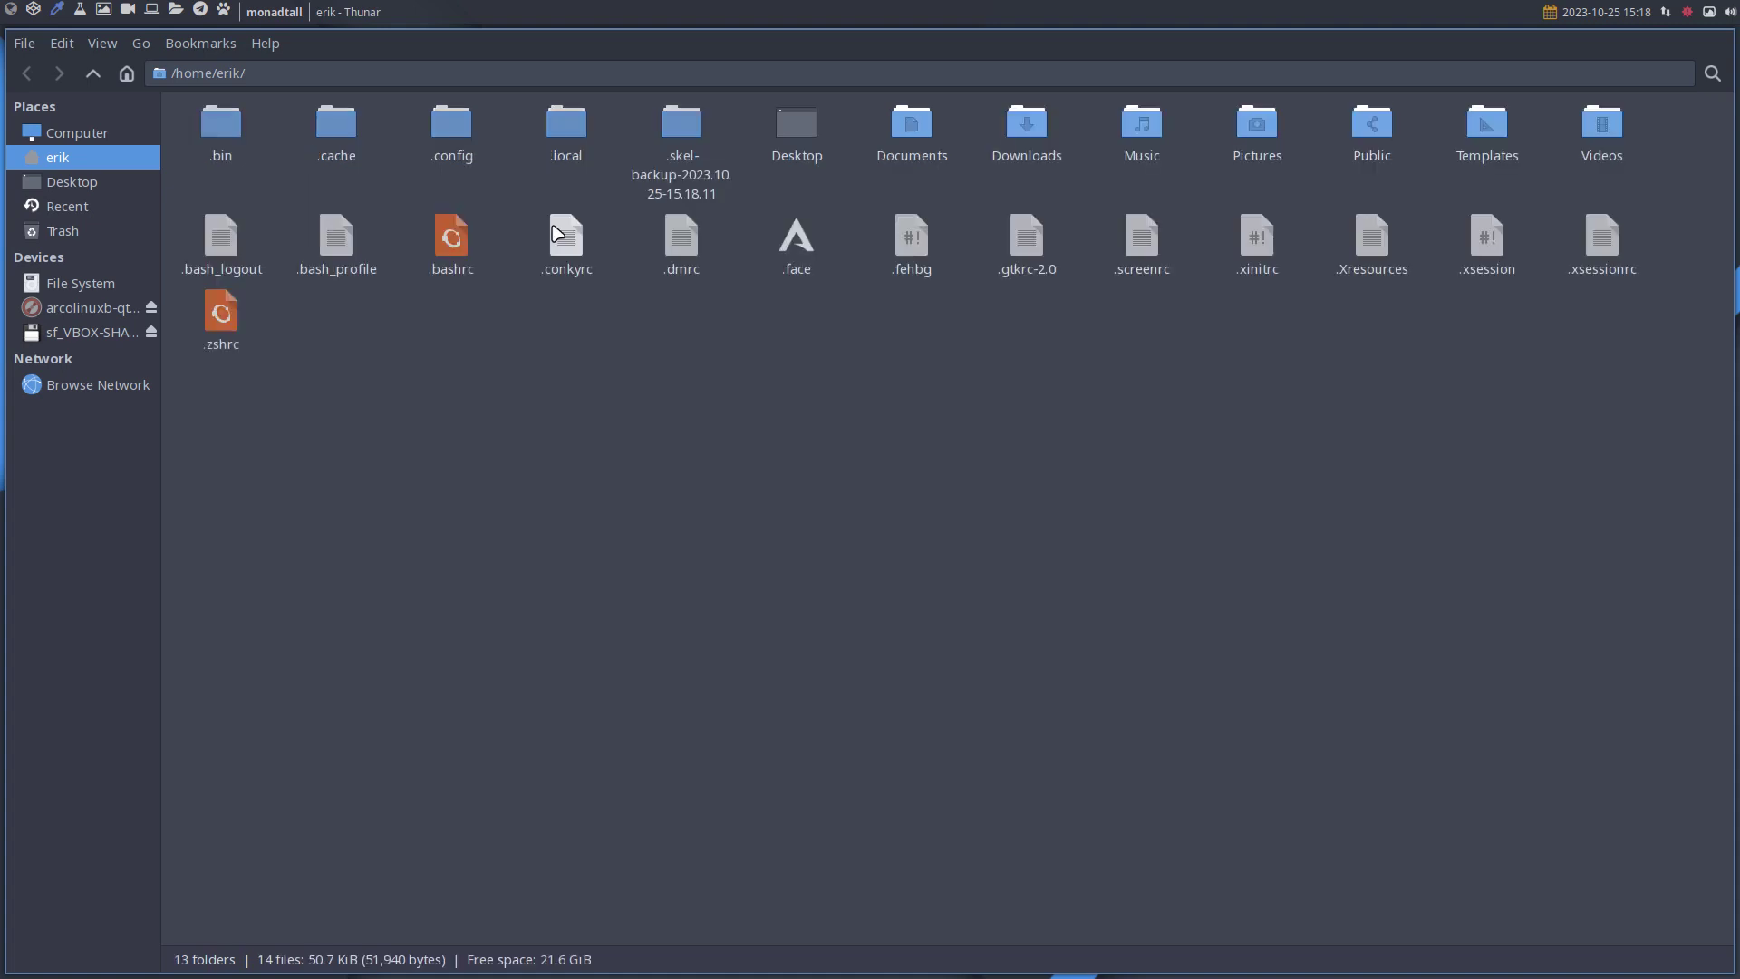
pyautogui.click(686, 129)
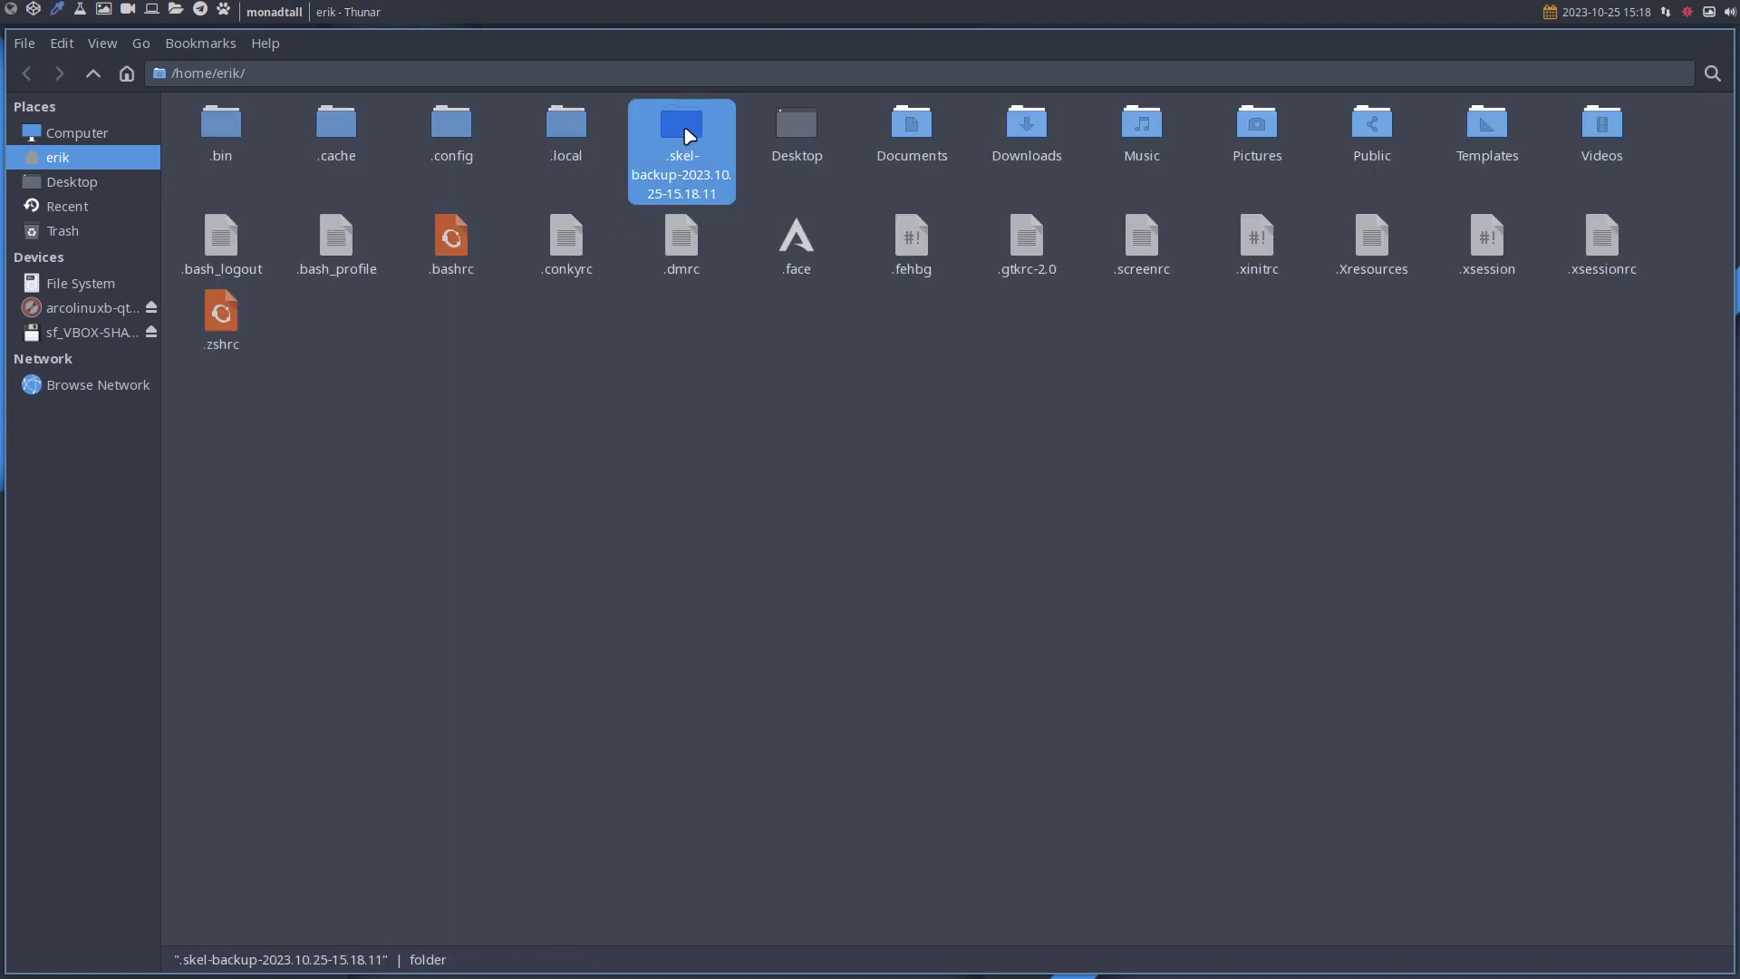
pyautogui.doubleClick(687, 136)
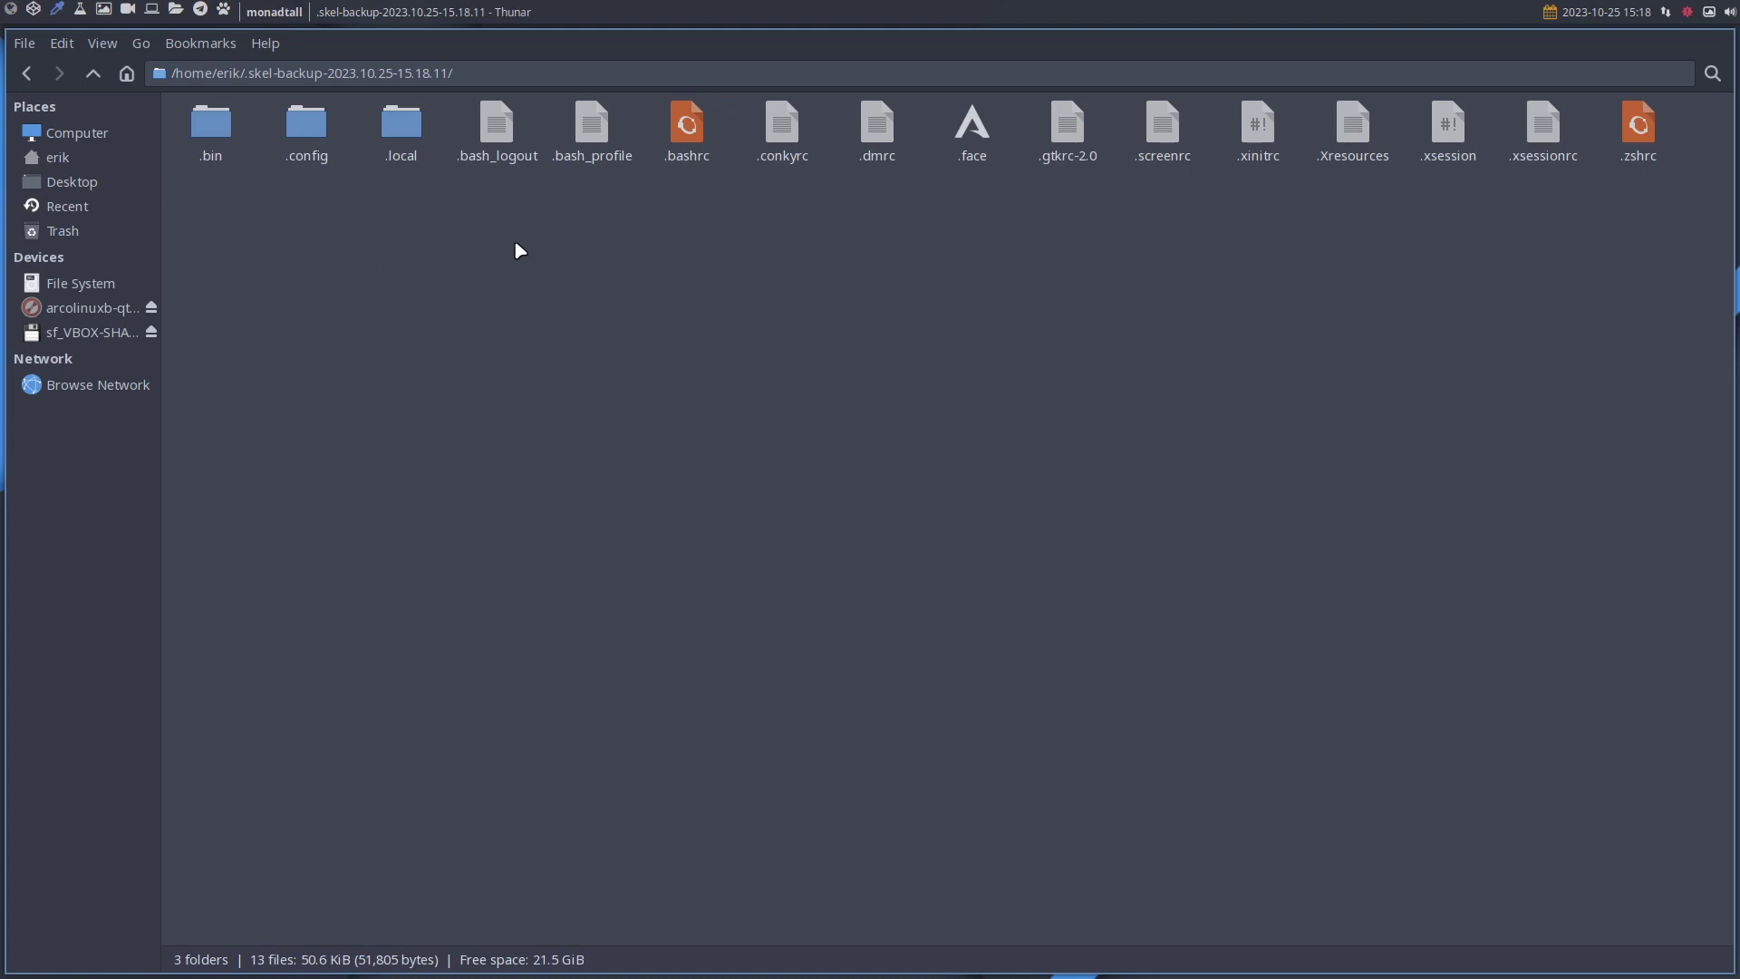
pyautogui.doubleClick(295, 119)
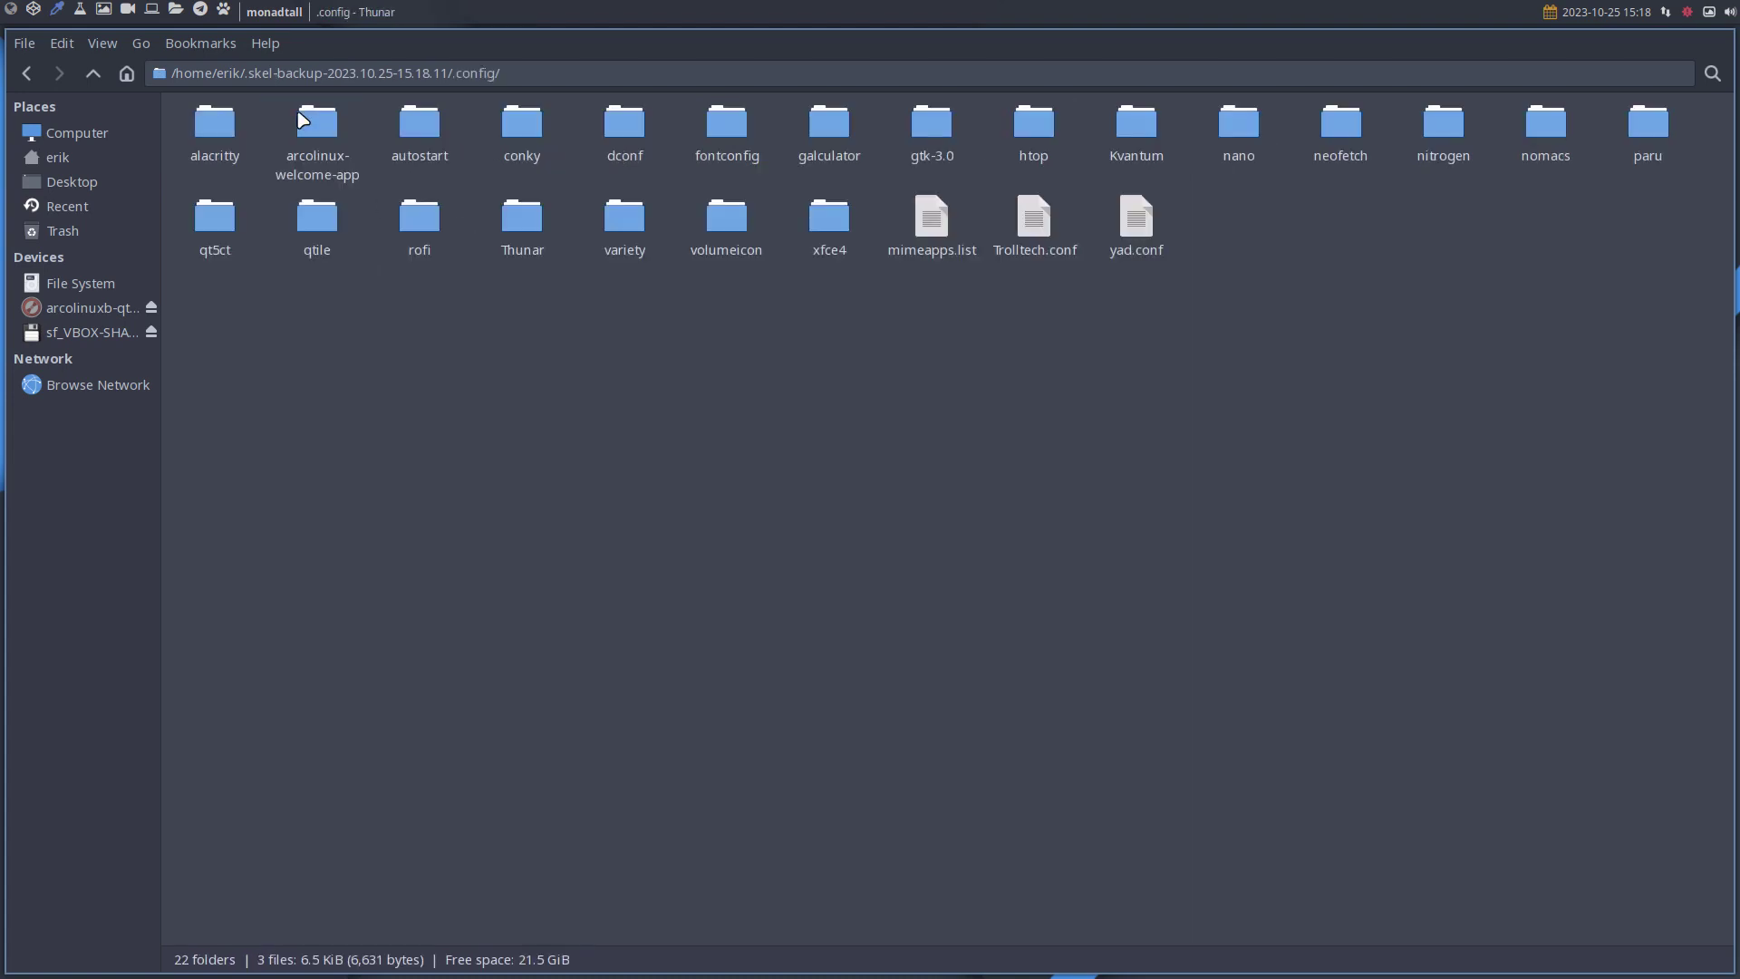
pyautogui.click(325, 234)
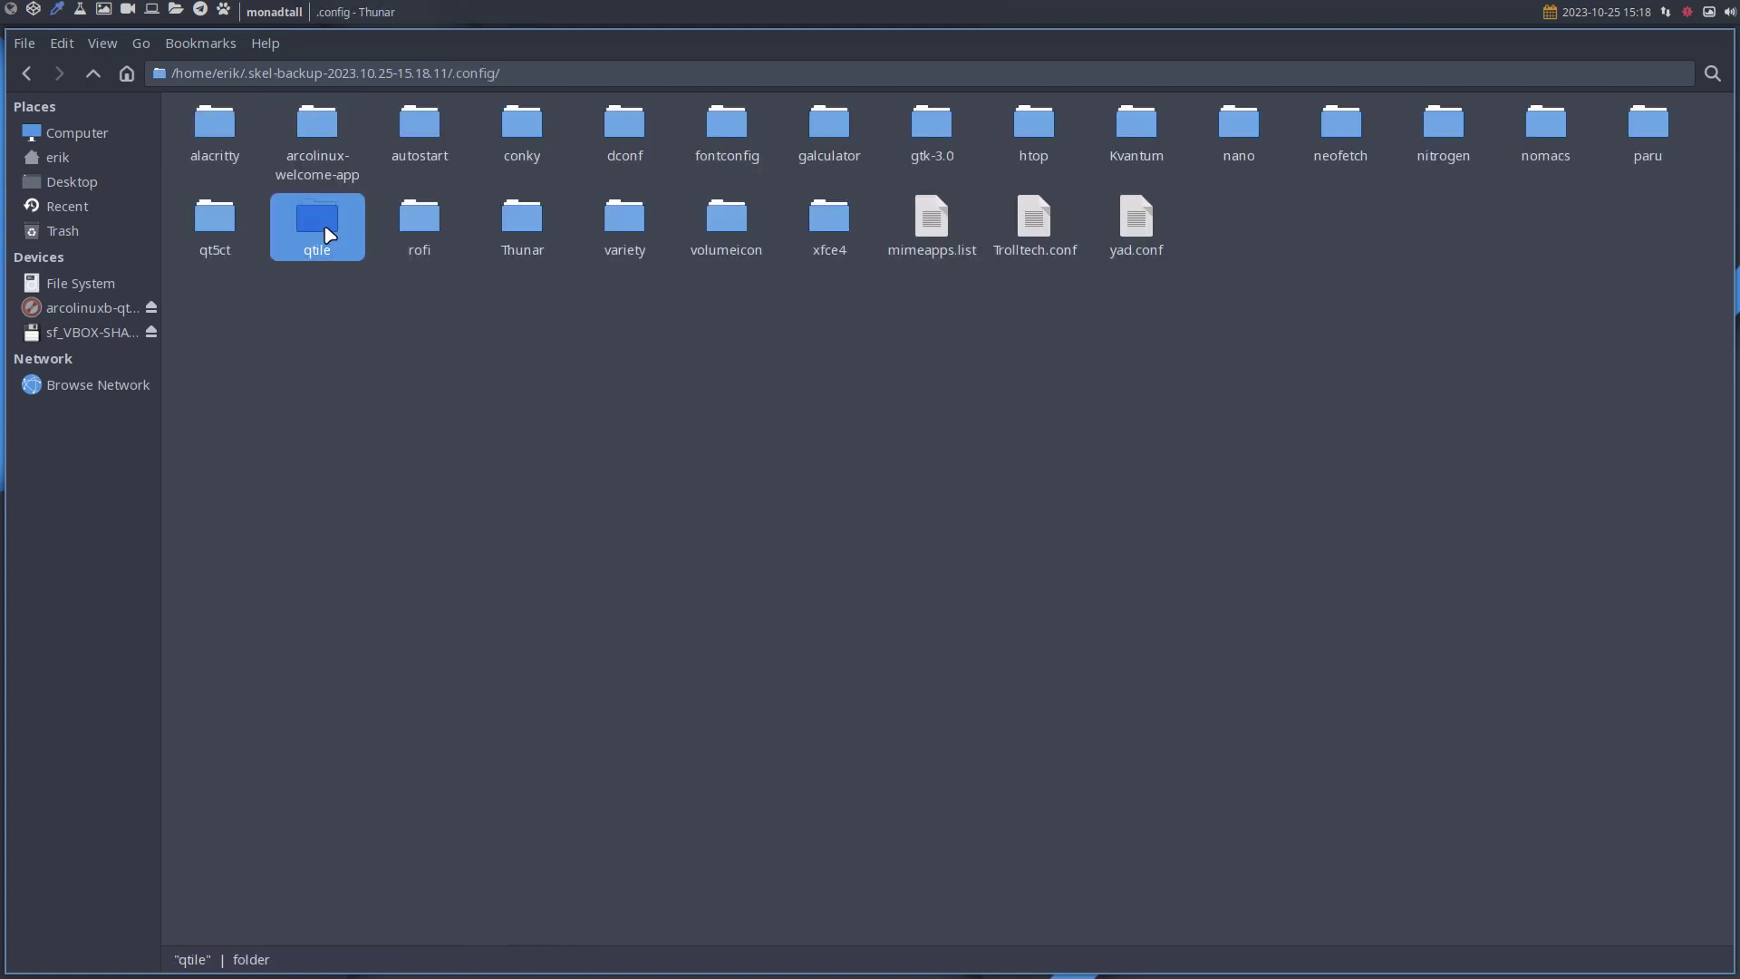
pyautogui.doubleClick(324, 223)
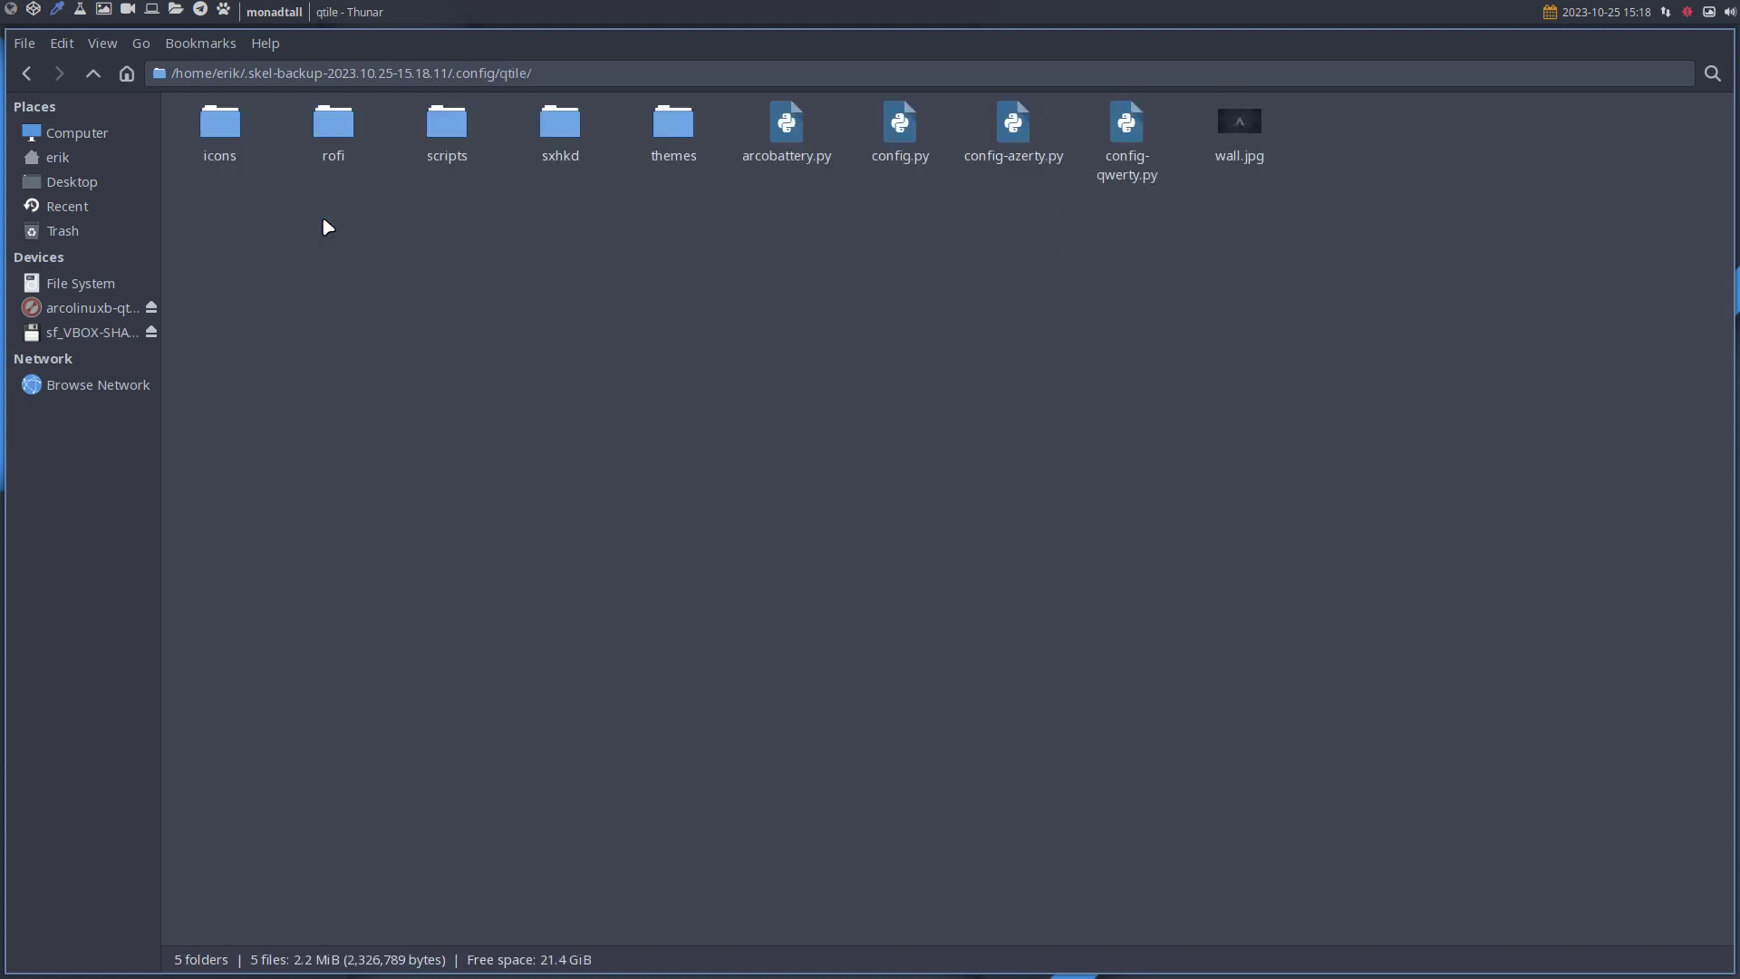
# Read through config.py in the terminal editor, then close it with Super+Q.
pyautogui.click(910, 135)
pyautogui.doubleClick(909, 129)
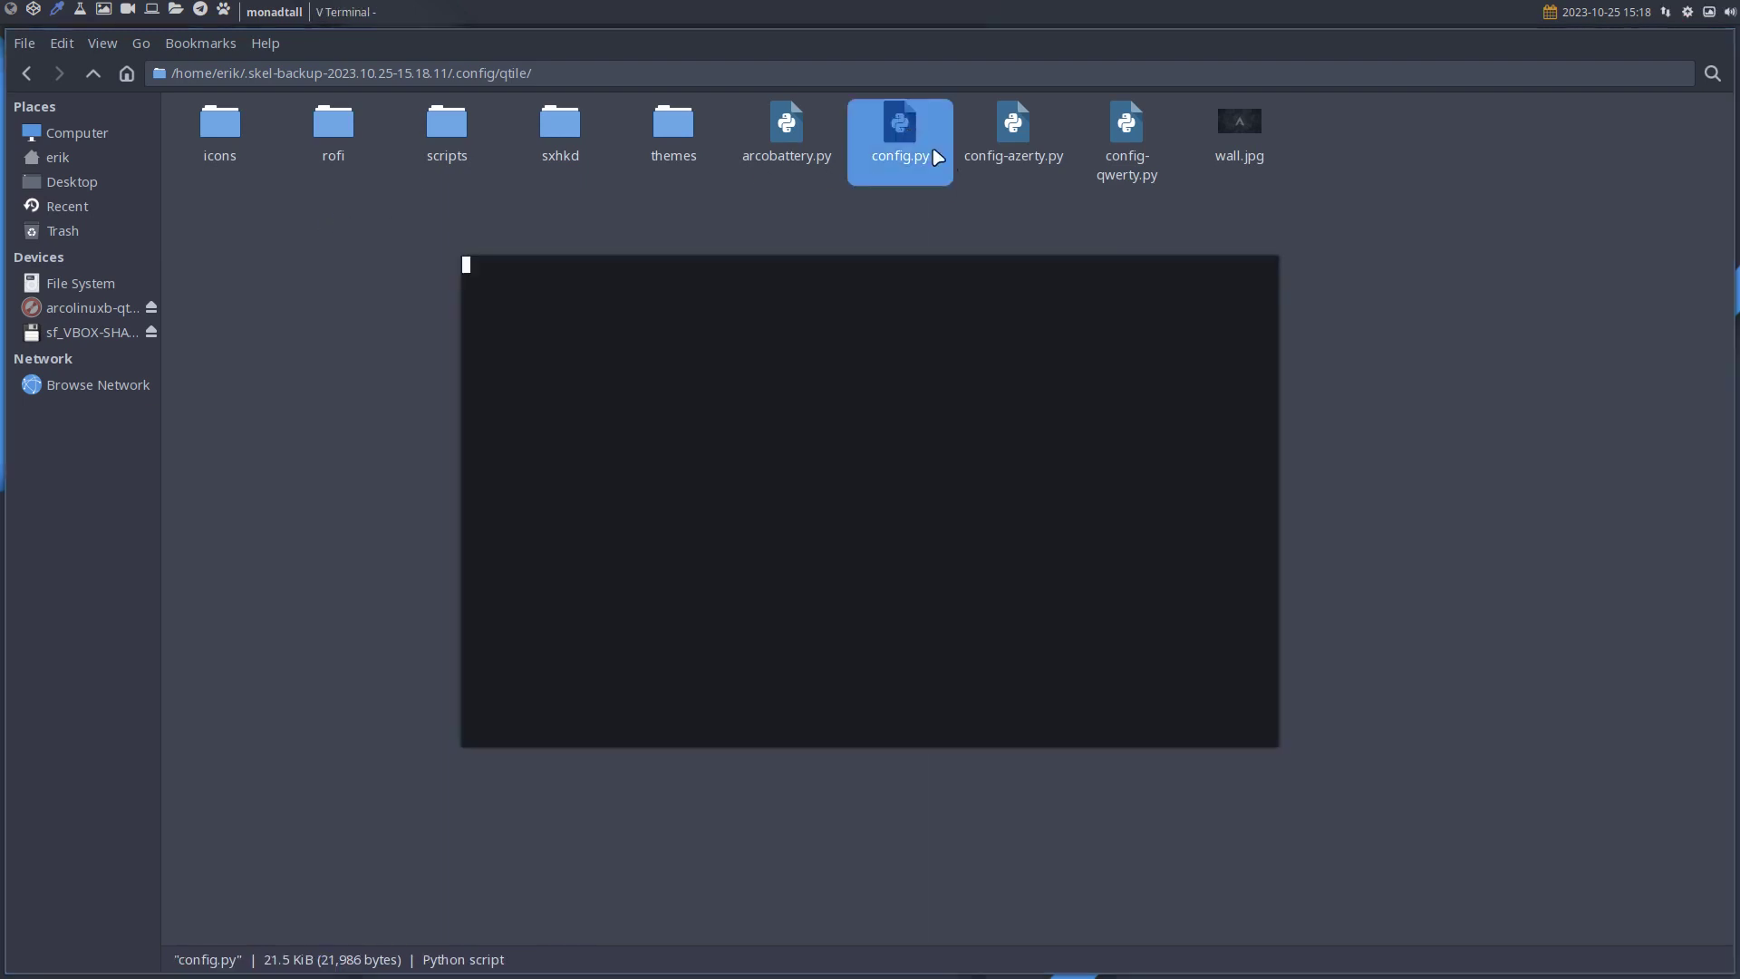
pyautogui.scroll(-4, 928, 261)
pyautogui.scroll(-12, 930, 269)
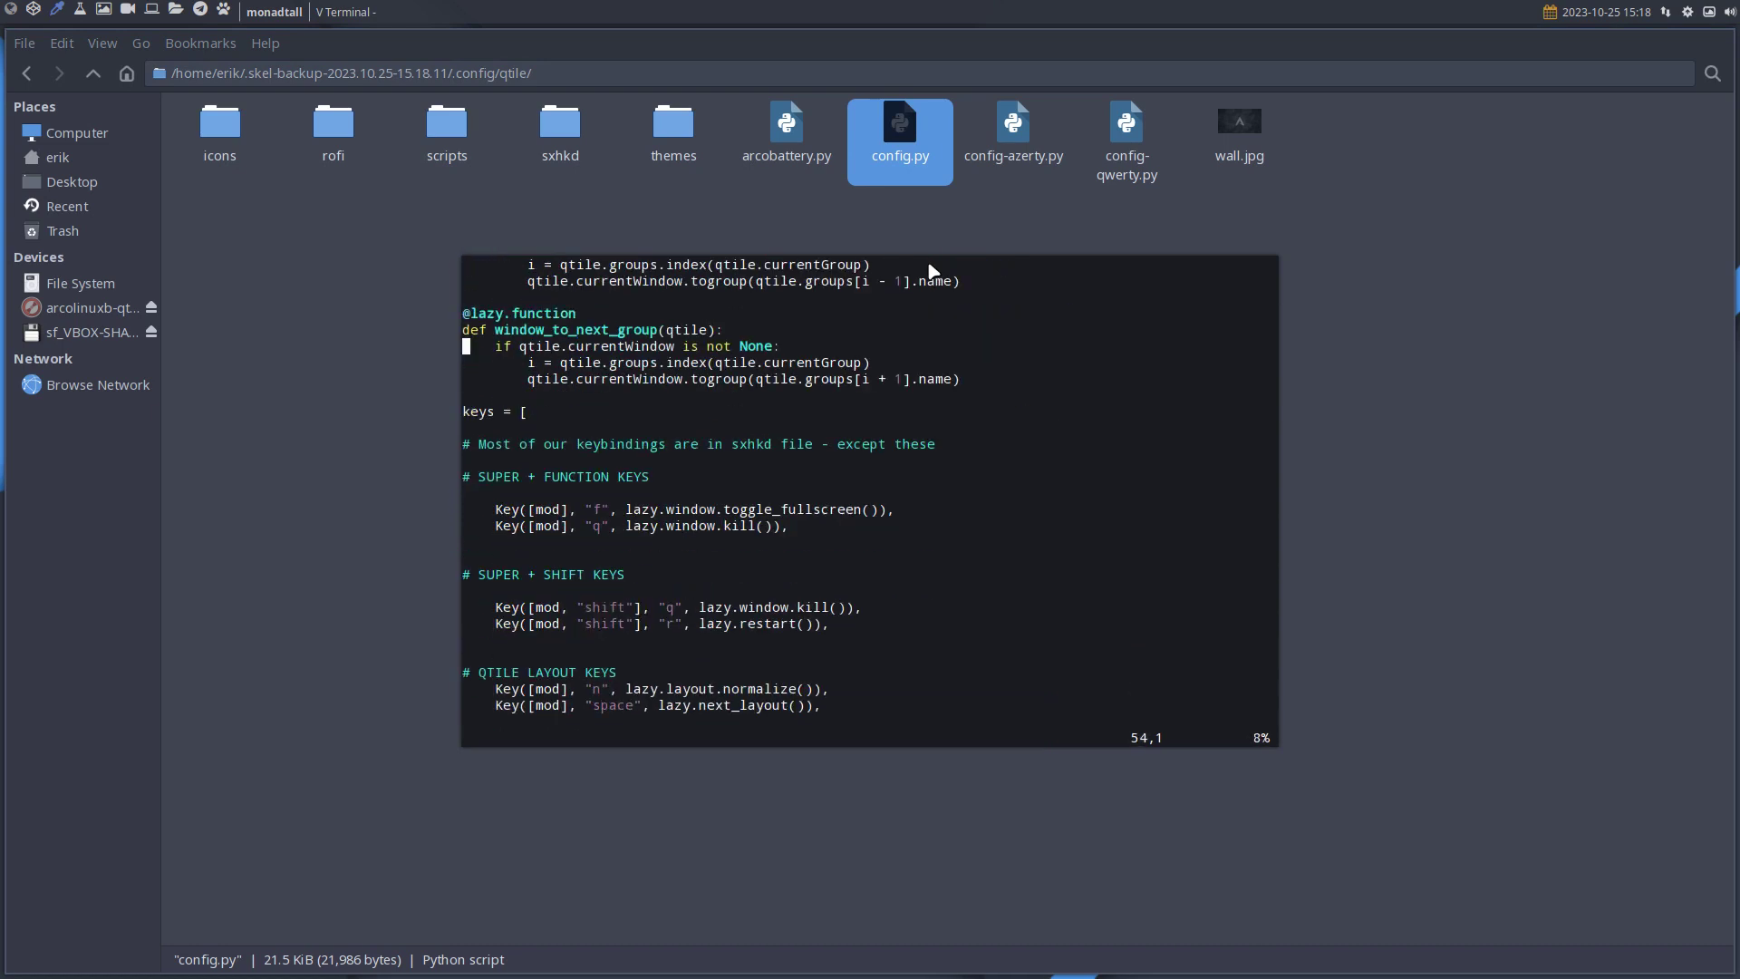
pyautogui.scroll(4, 929, 268)
pyautogui.scroll(-3, 929, 269)
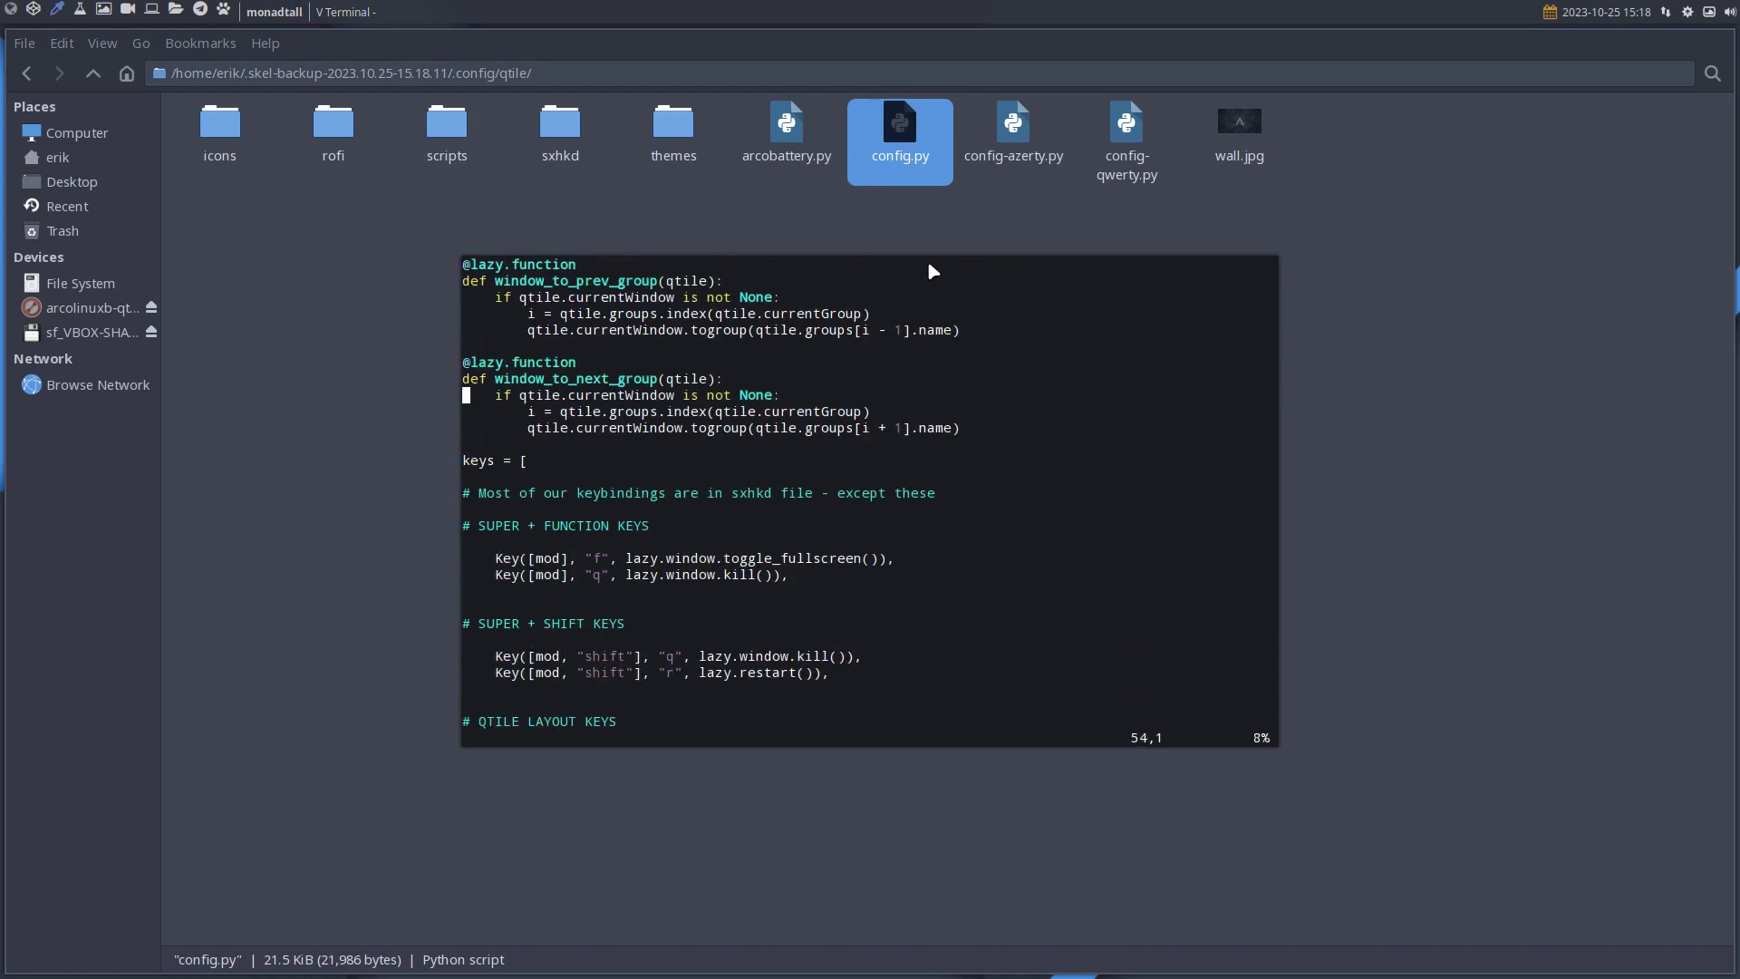
pyautogui.scroll(-4, 932, 270)
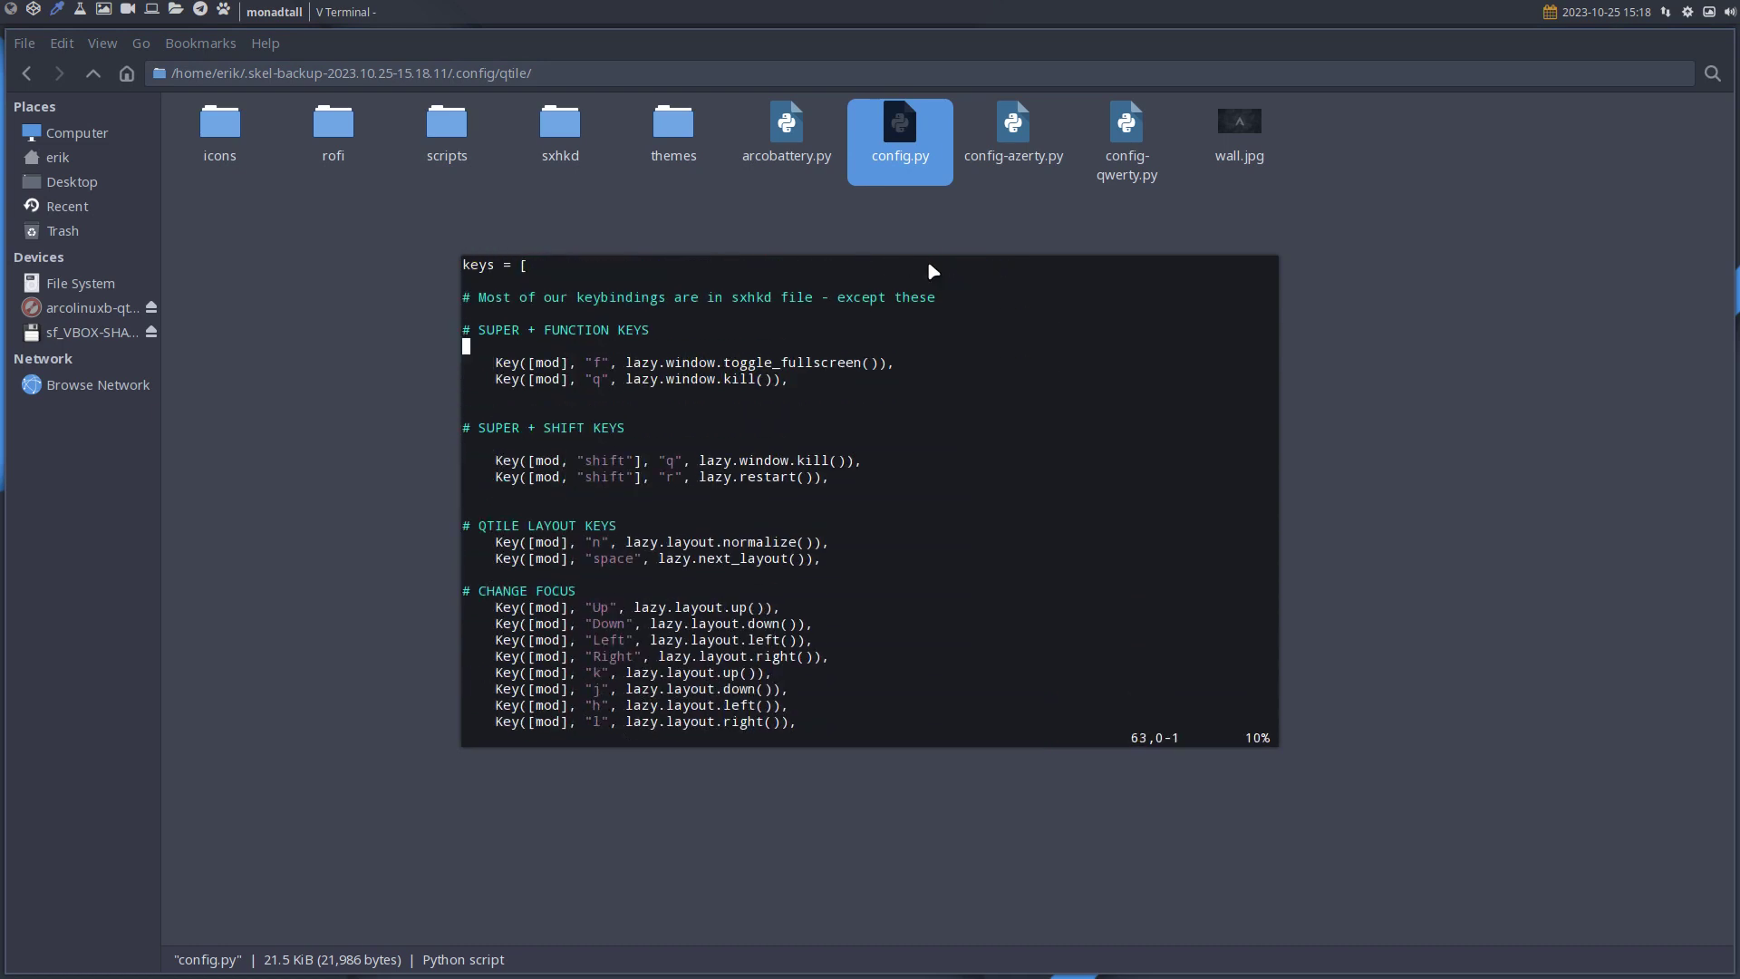
pyautogui.scroll(-20, 930, 269)
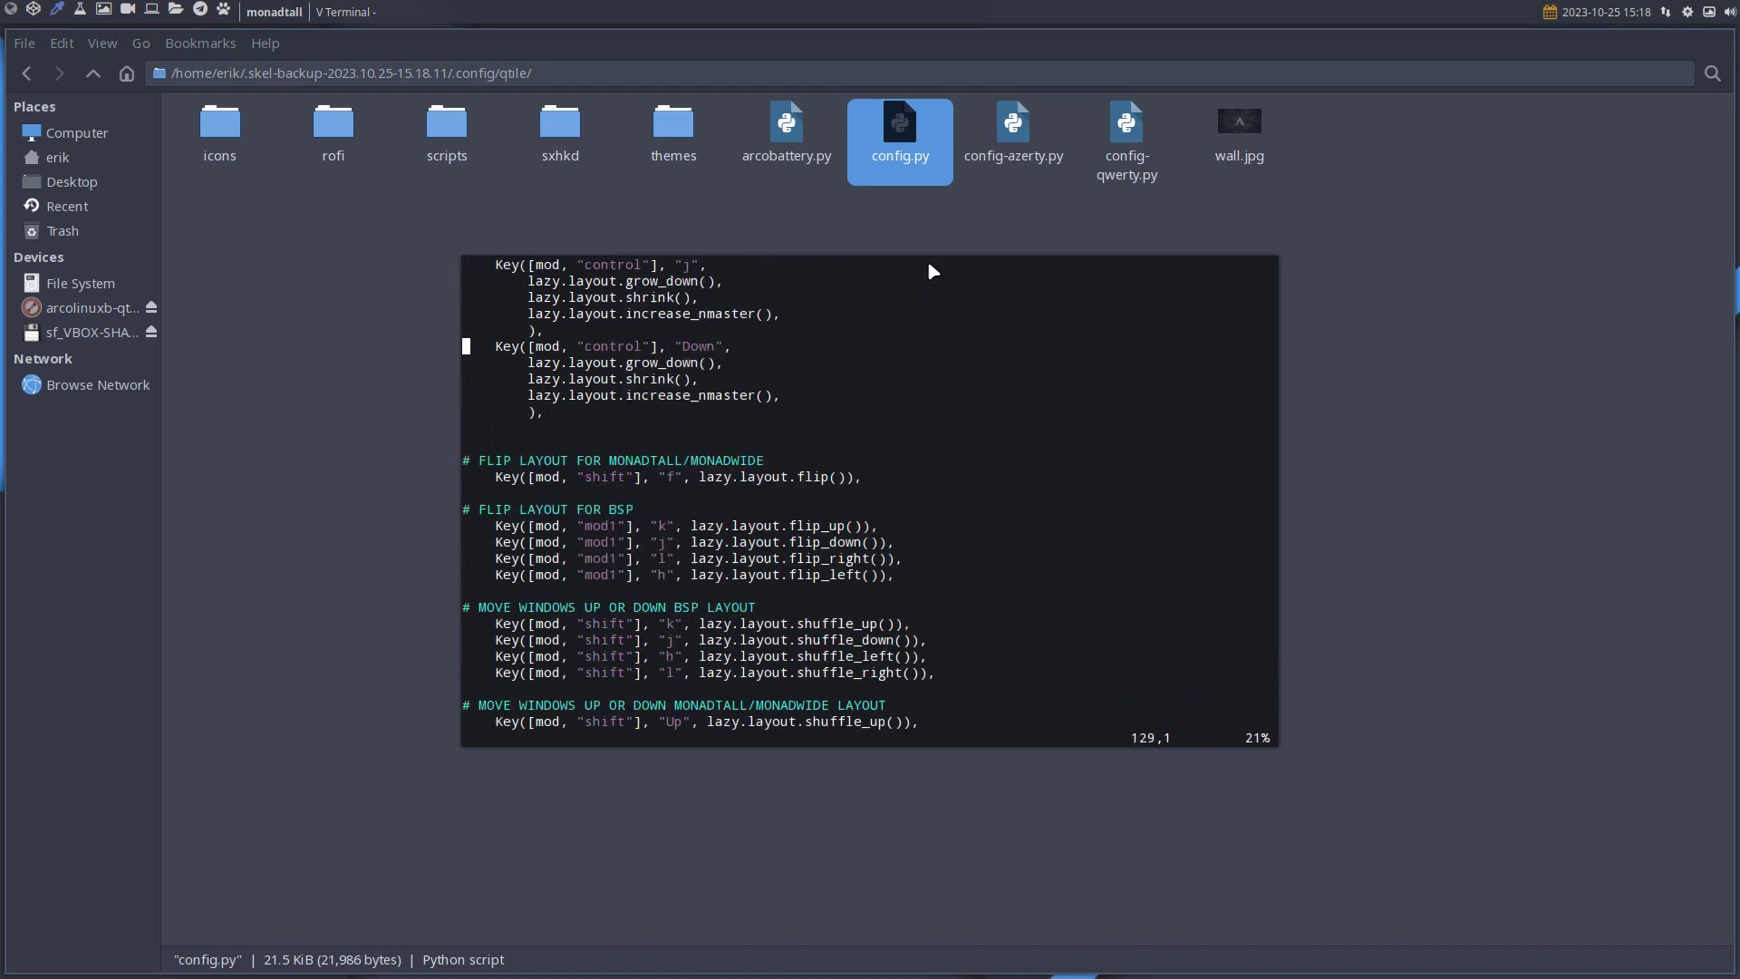
pyautogui.scroll(-3, 931, 269)
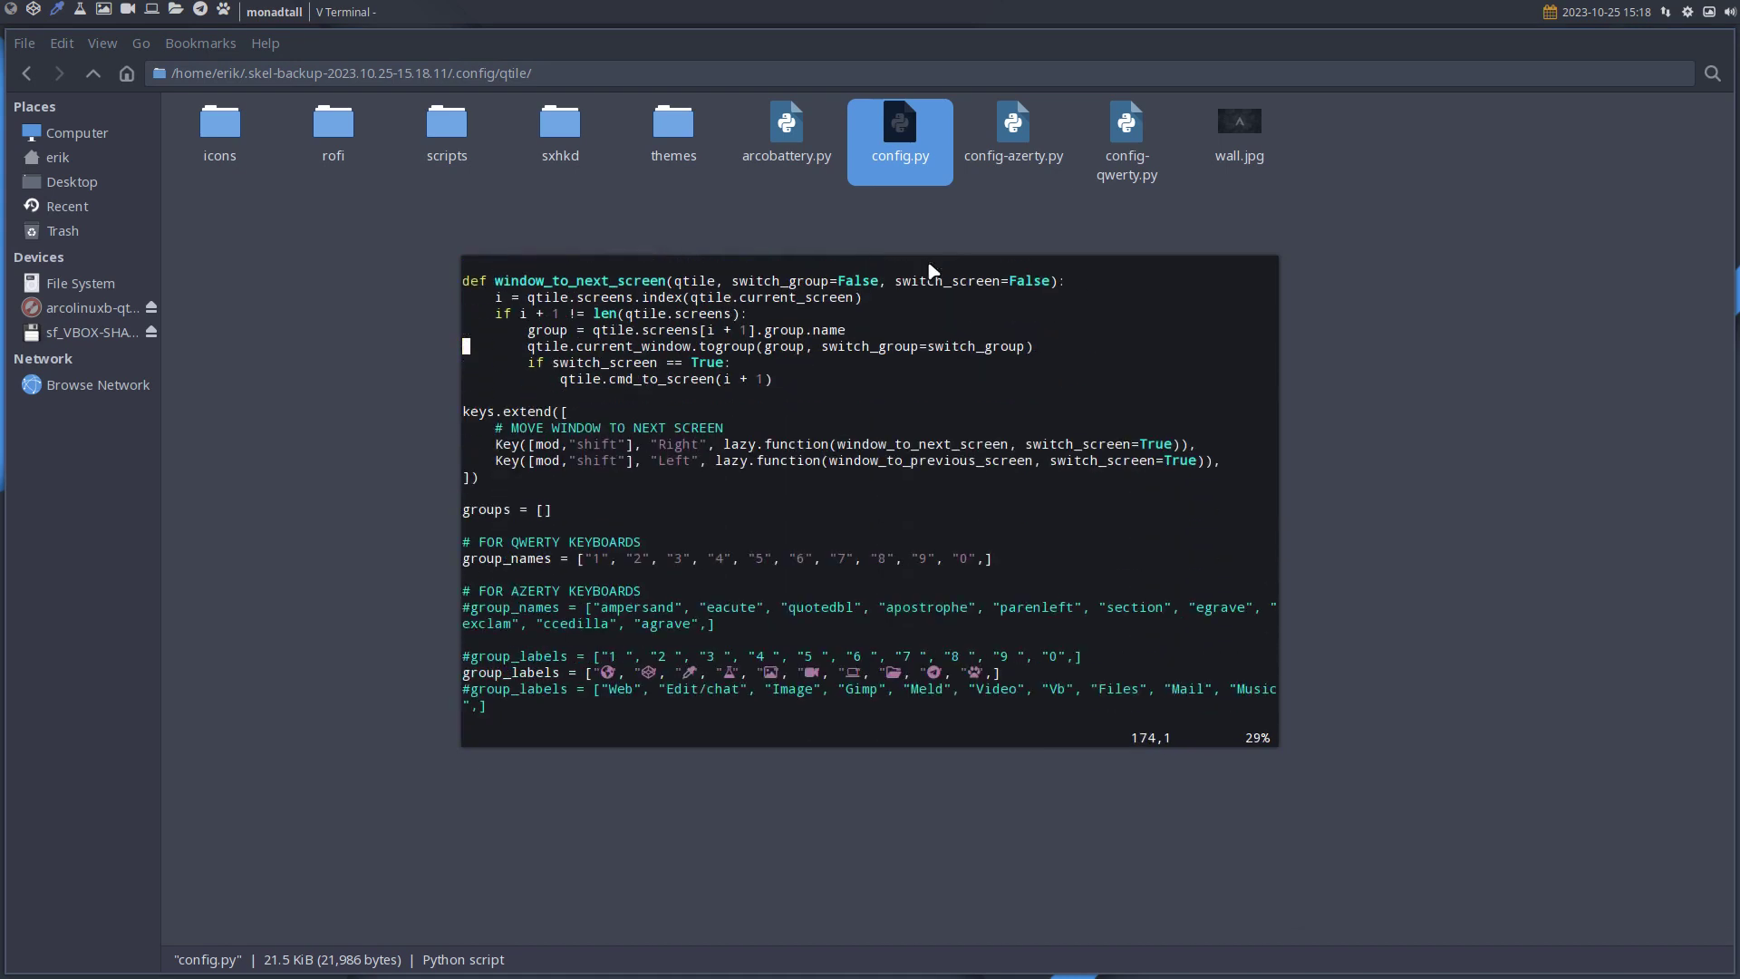
pyautogui.scroll(2, 930, 269)
pyautogui.scroll(5, 930, 266)
pyautogui.scroll(8, 931, 266)
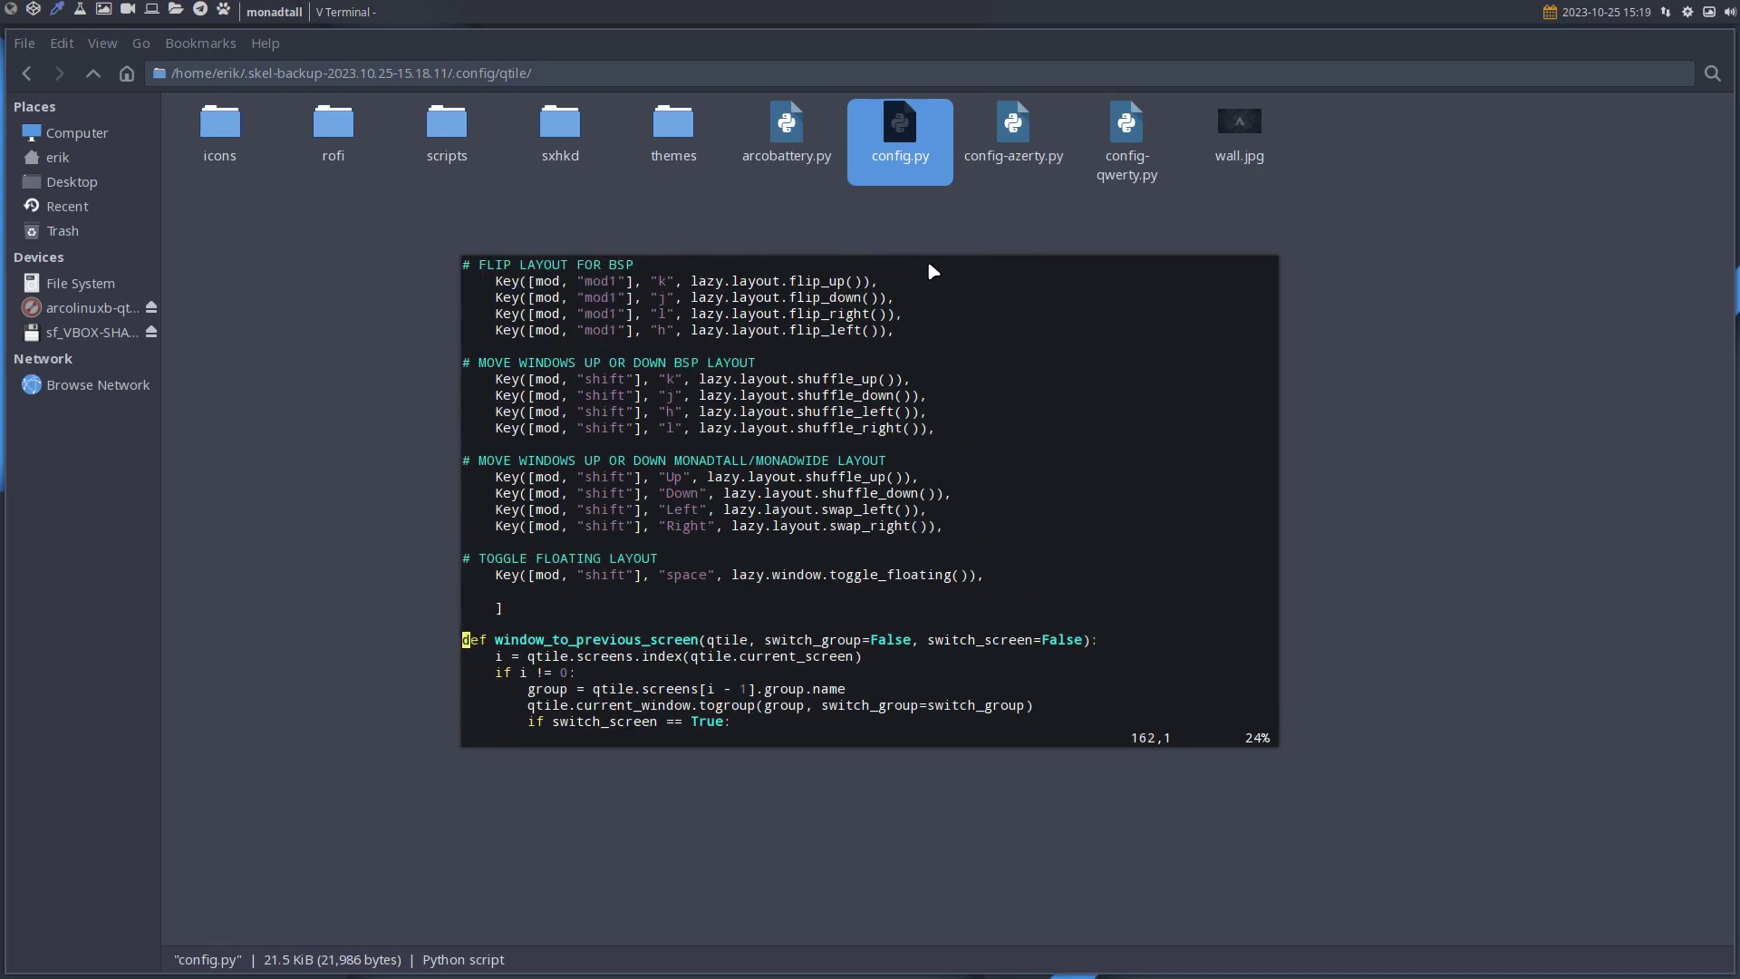
pyautogui.scroll(7, 930, 270)
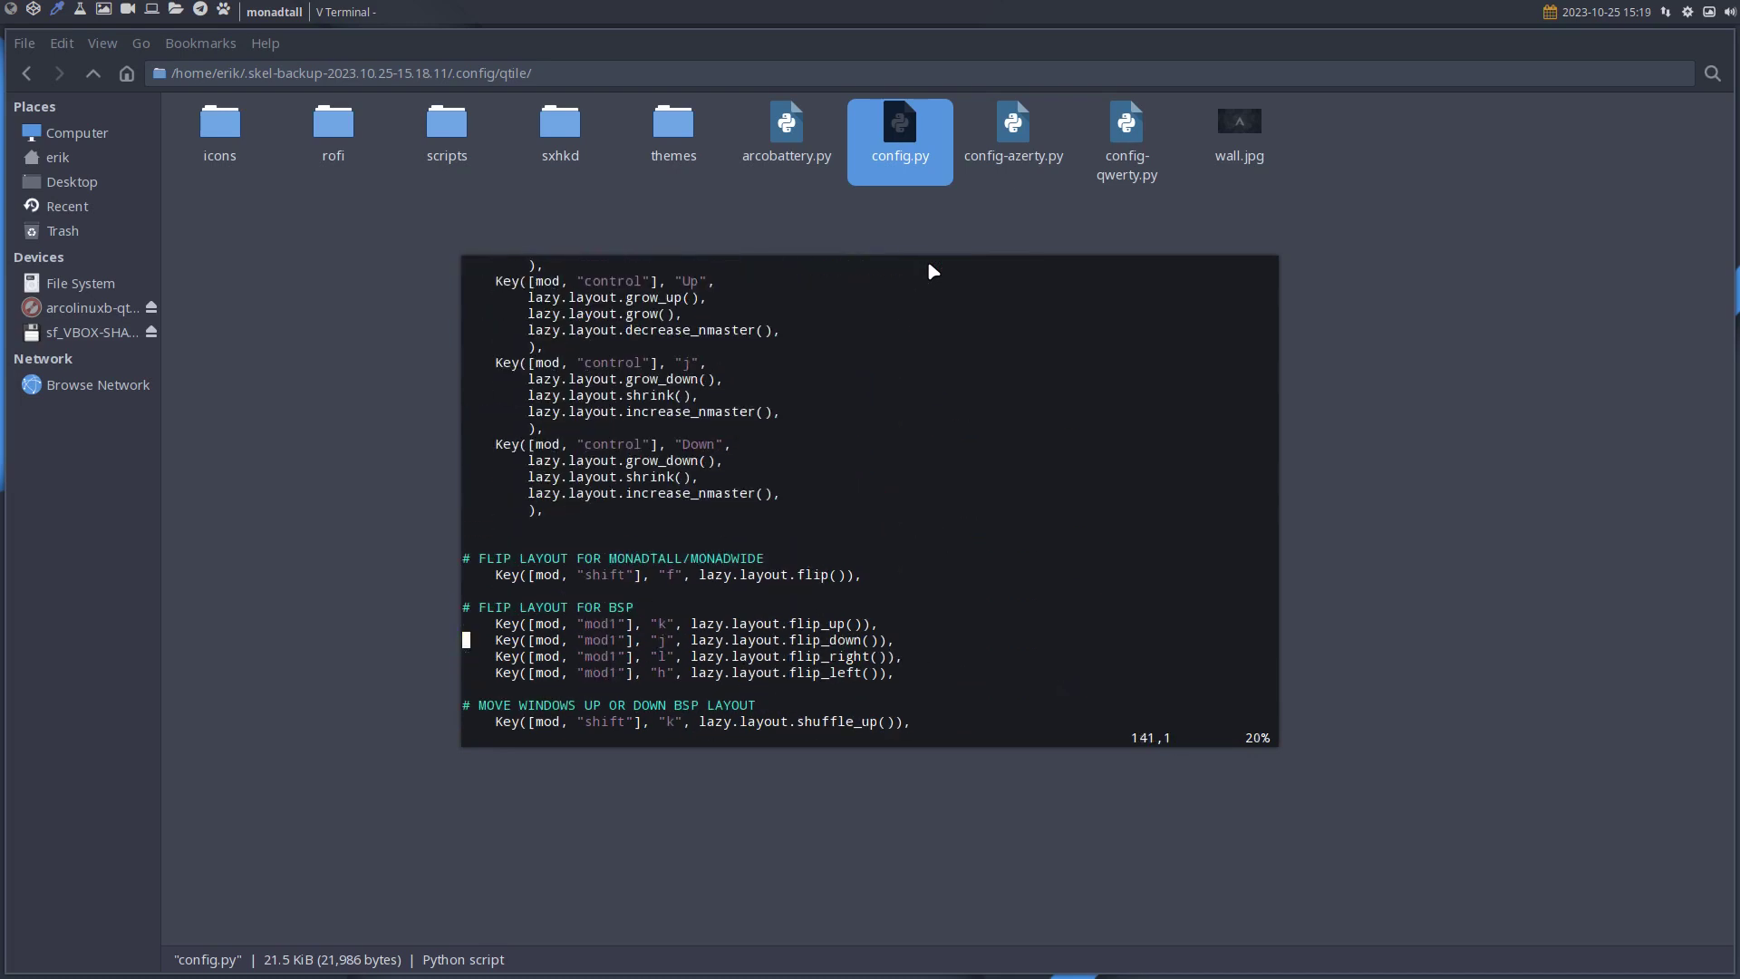
pyautogui.click(953, 227)
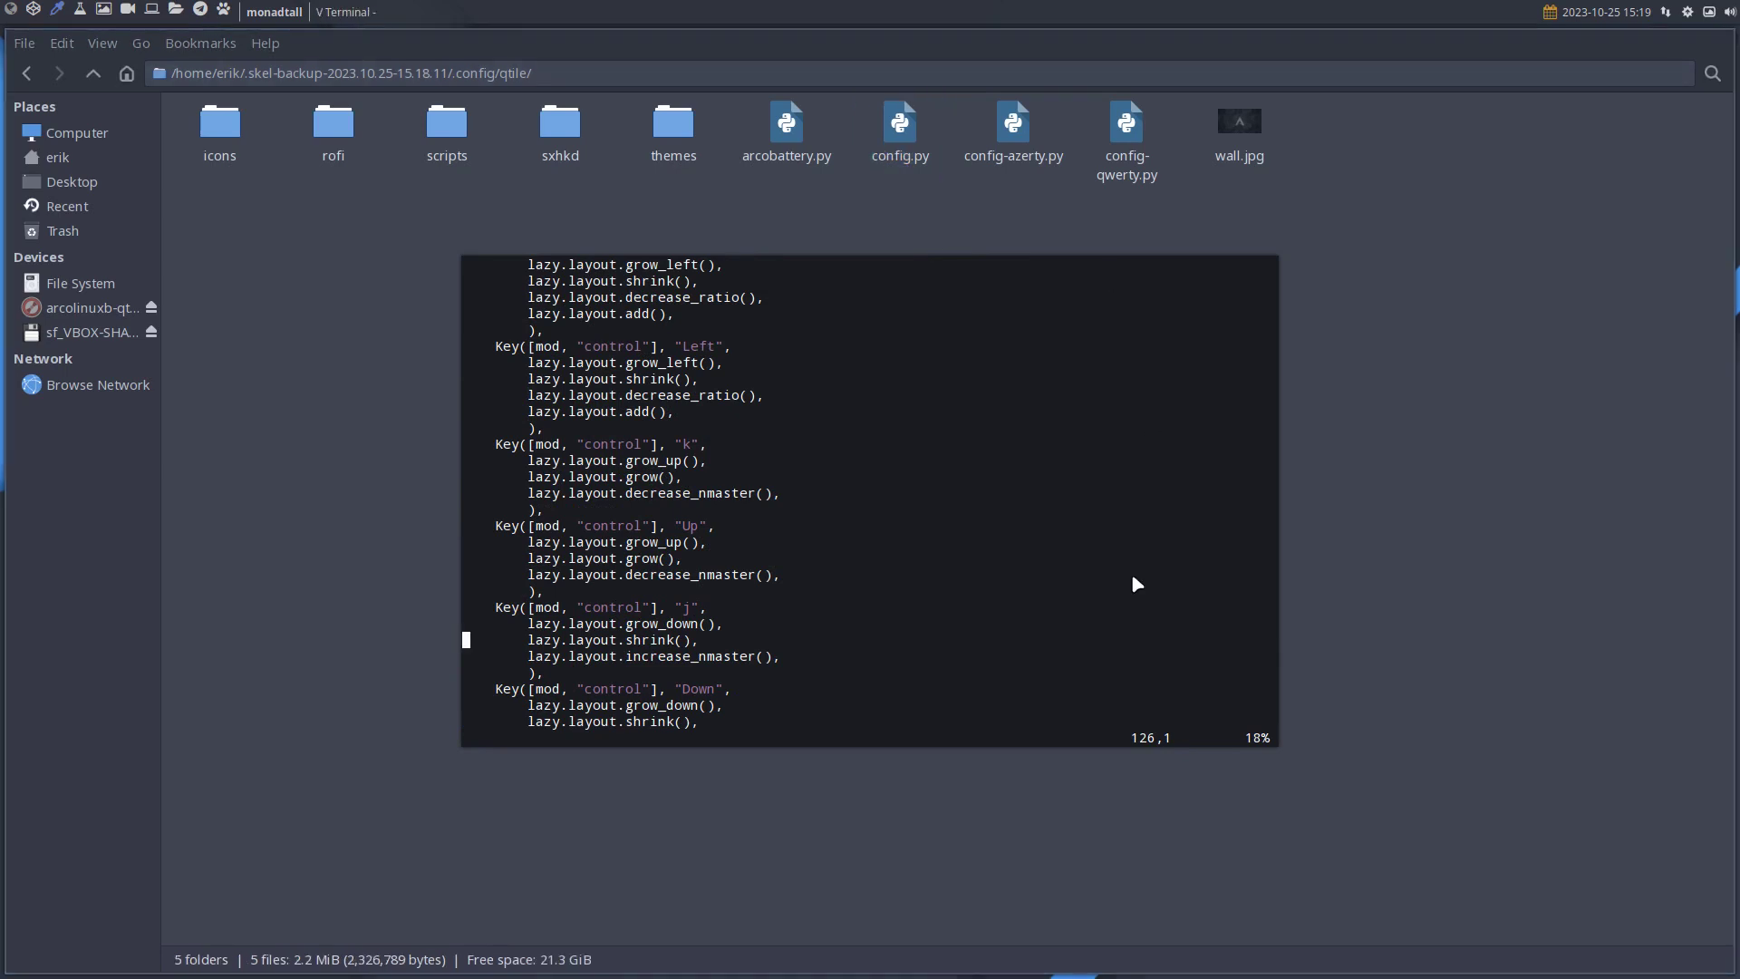
pyautogui.press('super+q')
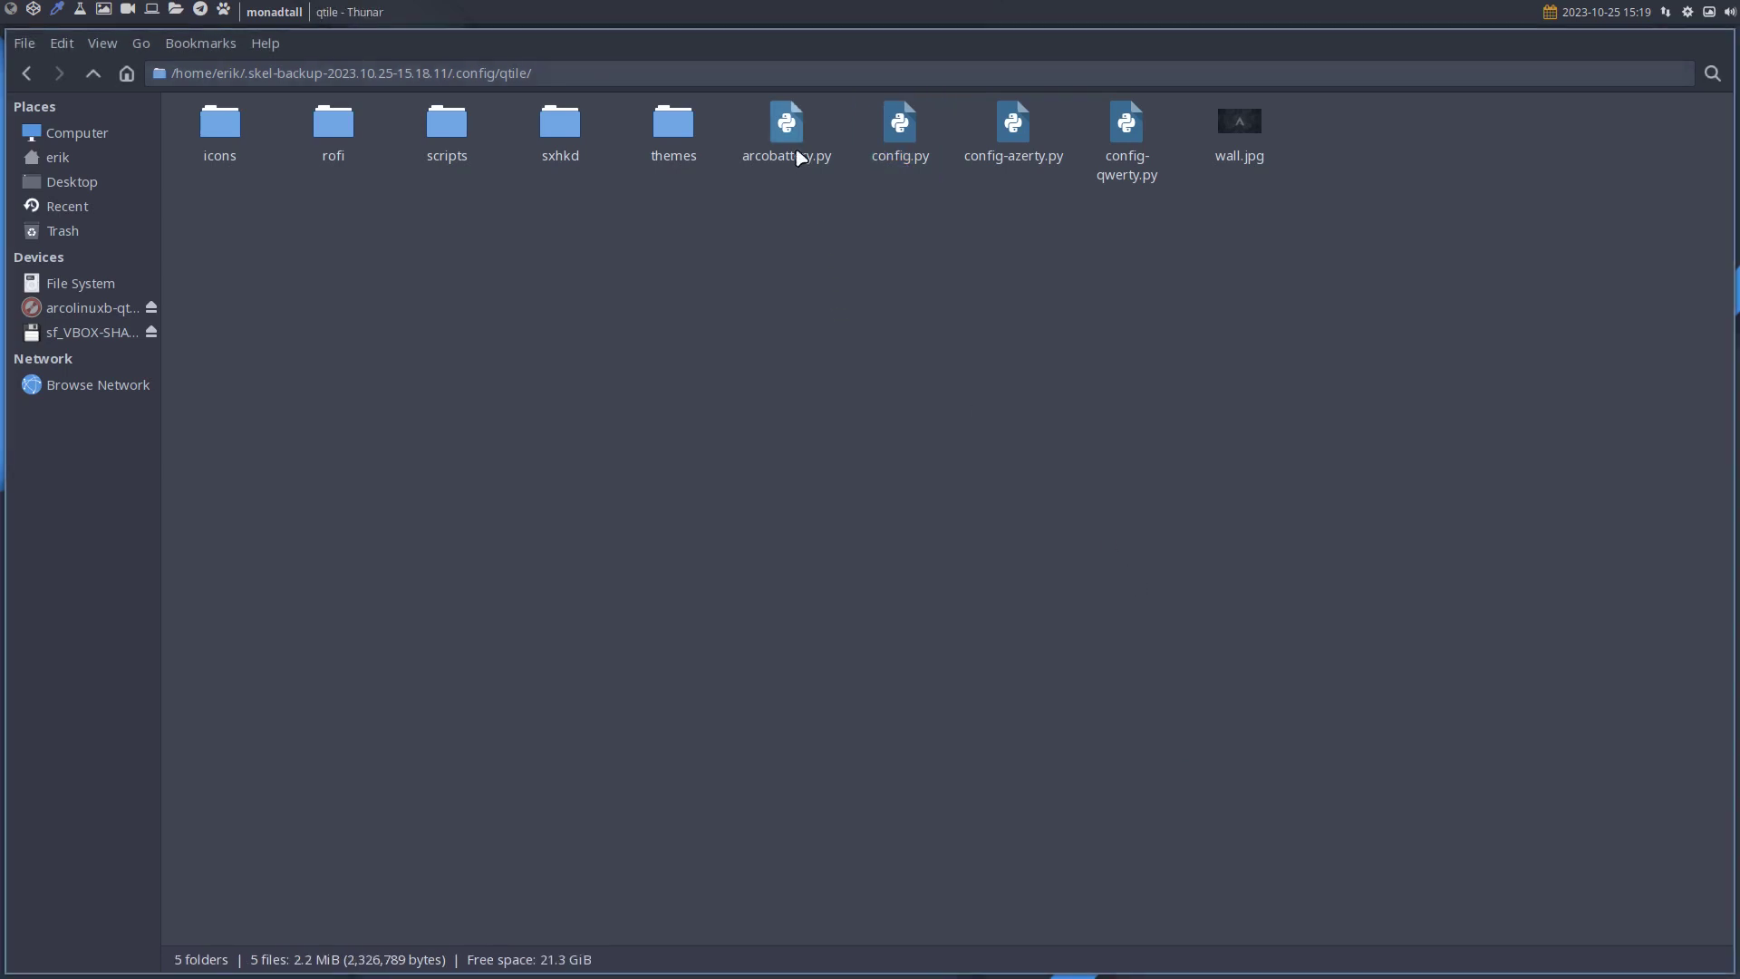
pyautogui.doubleClick(789, 141)
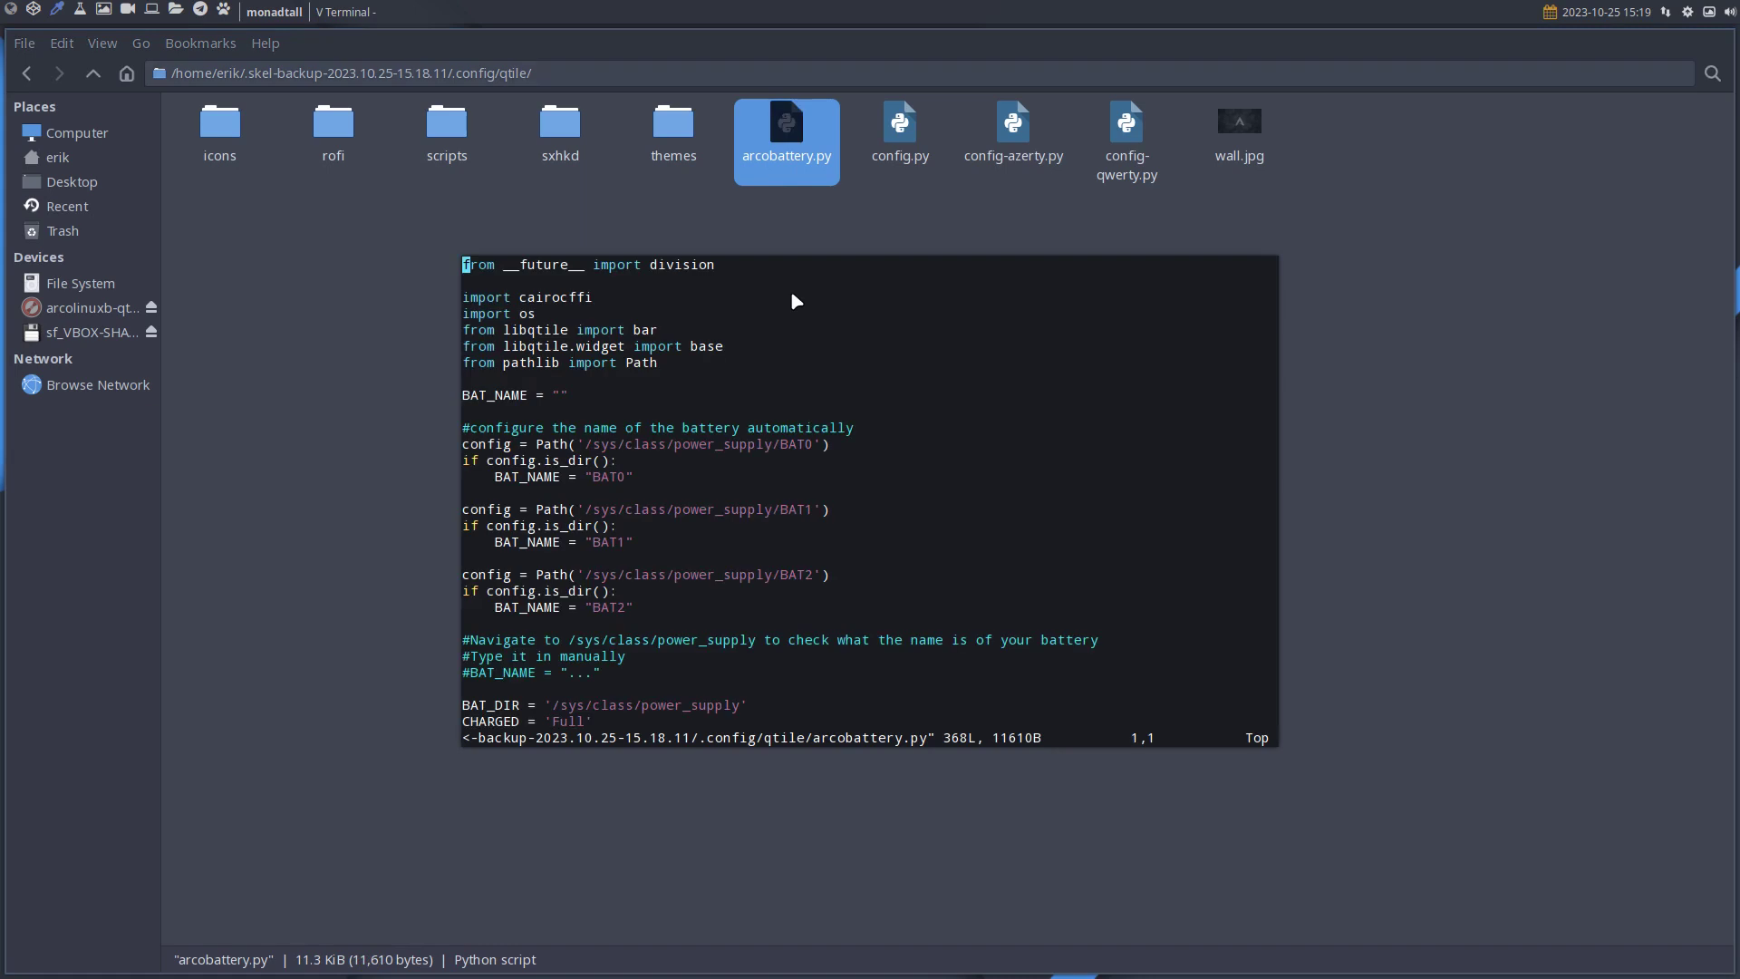
pyautogui.press('super+q')
pyautogui.hotkey('ctrl', 'alt', 't')
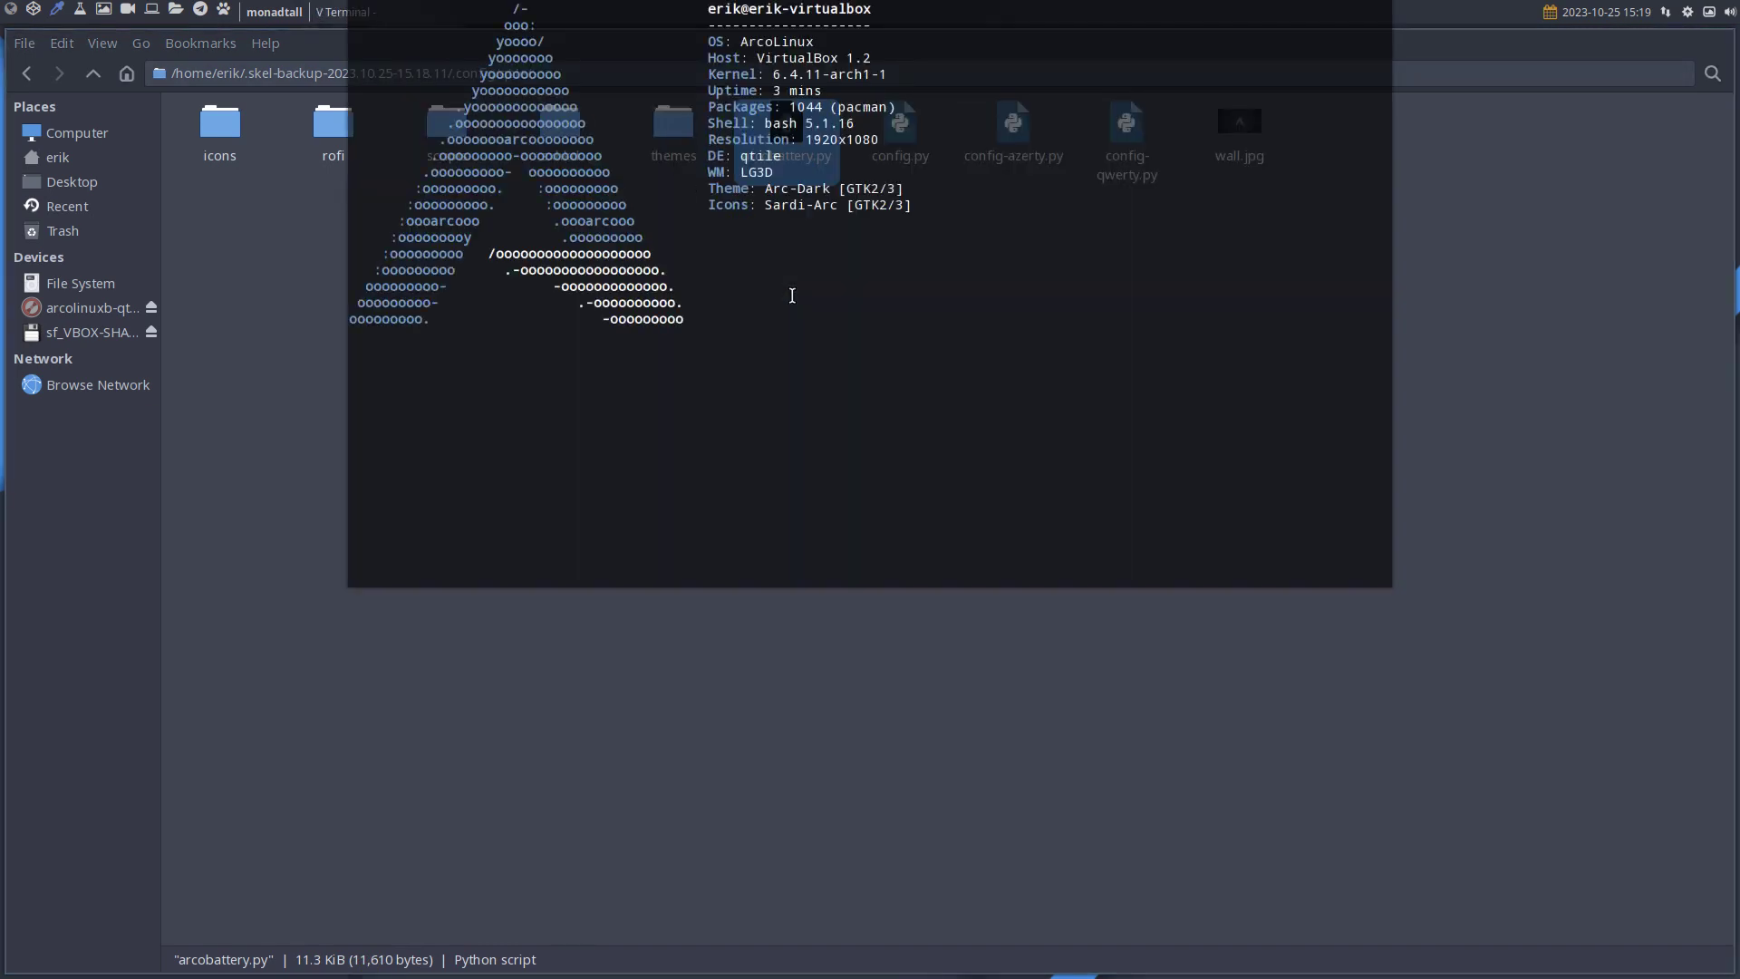
pyautogui.write('velo')
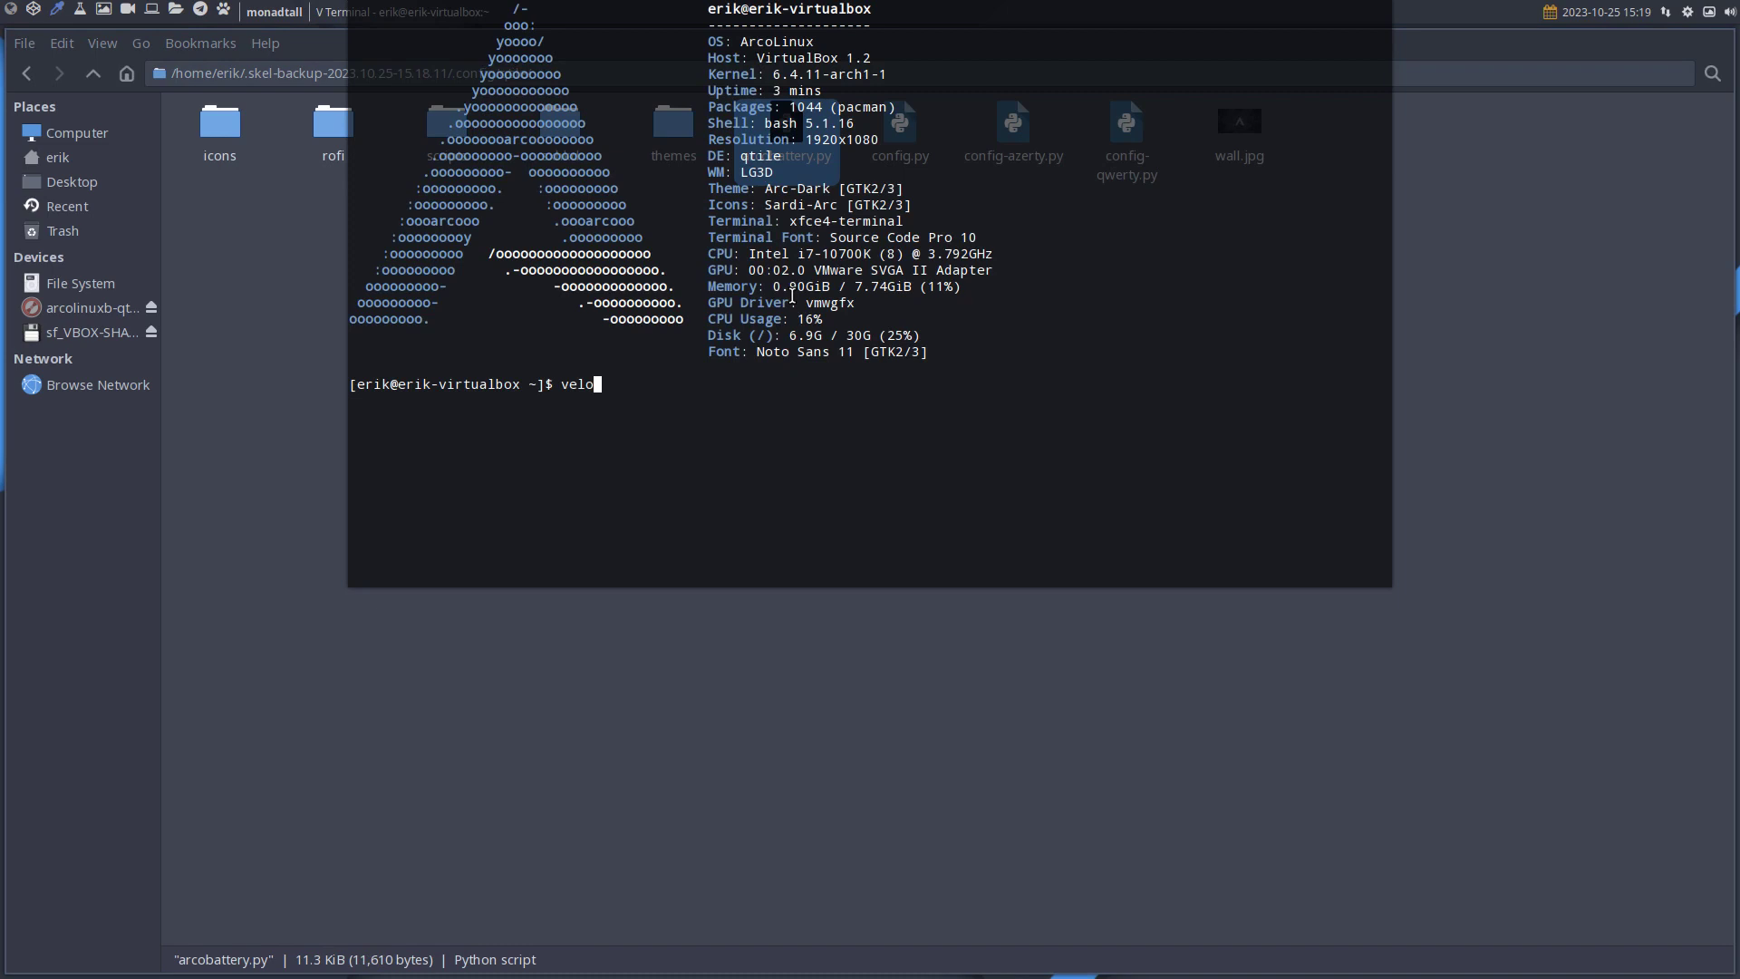
pyautogui.press('BackSpace')
pyautogui.press('BackSpace')
pyautogui.press('BackSpace')
pyautogui.press('BackSpace')
pyautogui.write('de')
pyautogui.press('BackSpace')
pyautogui.press('BackSpace')
pyautogui.write('velo')
pyautogui.press('Return')
pyautogui.press('Return')
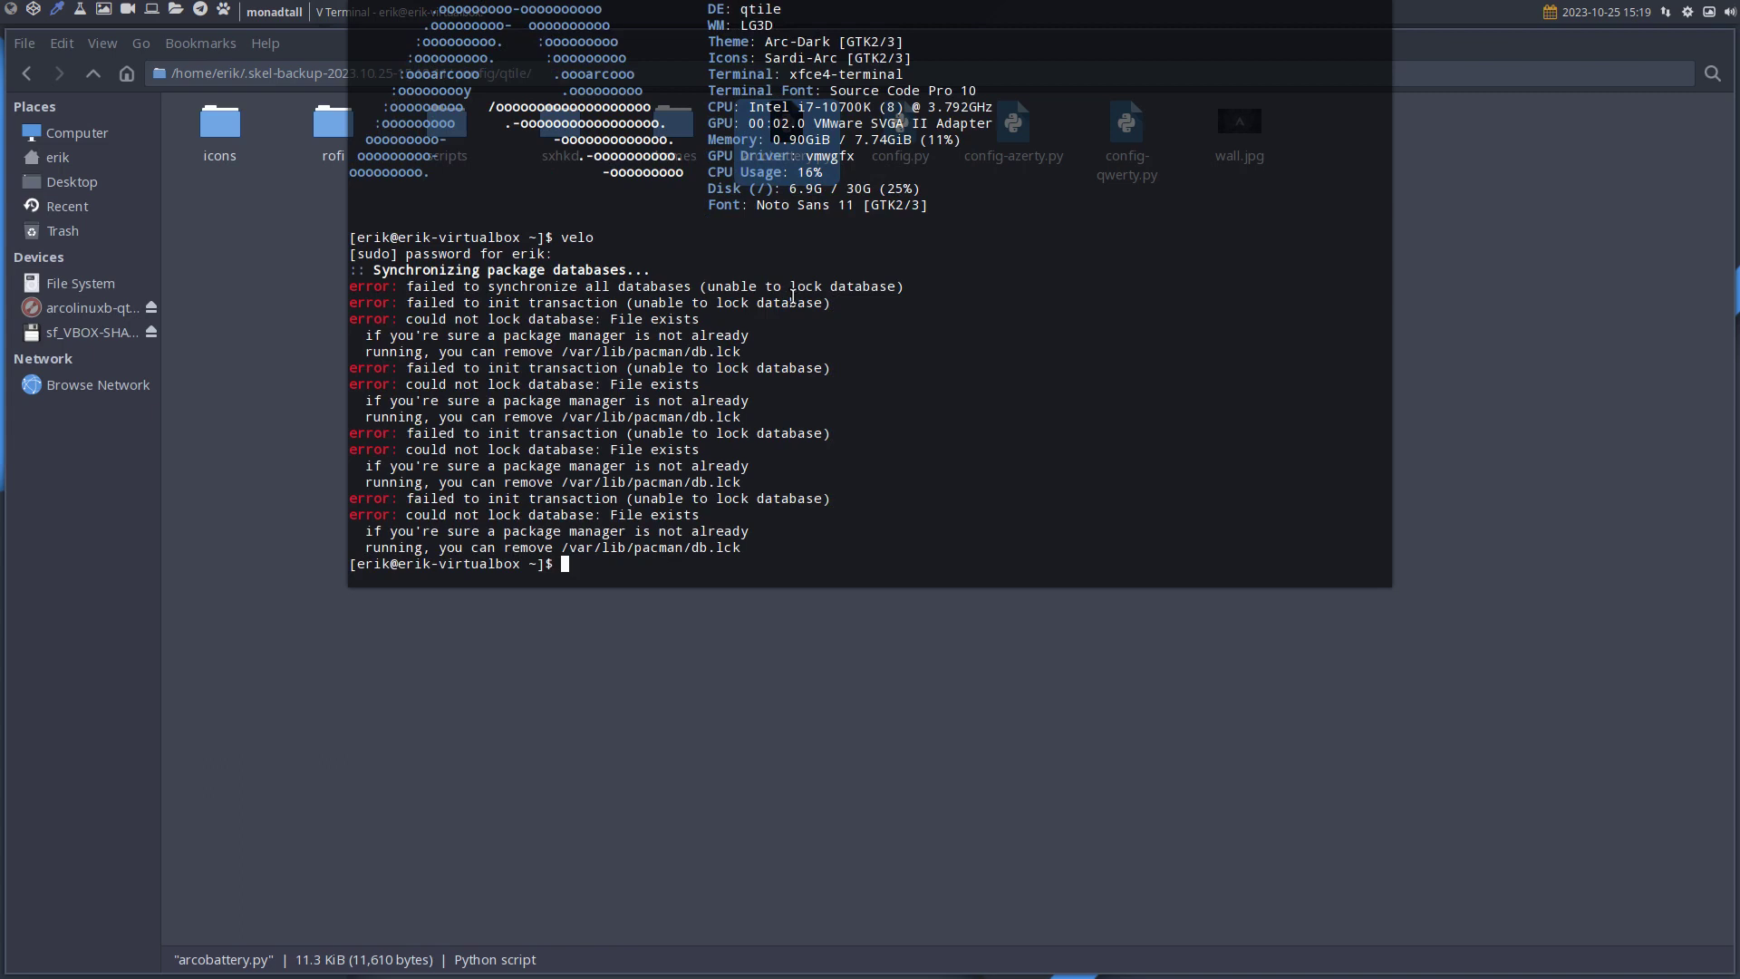
pyautogui.press('super+q')
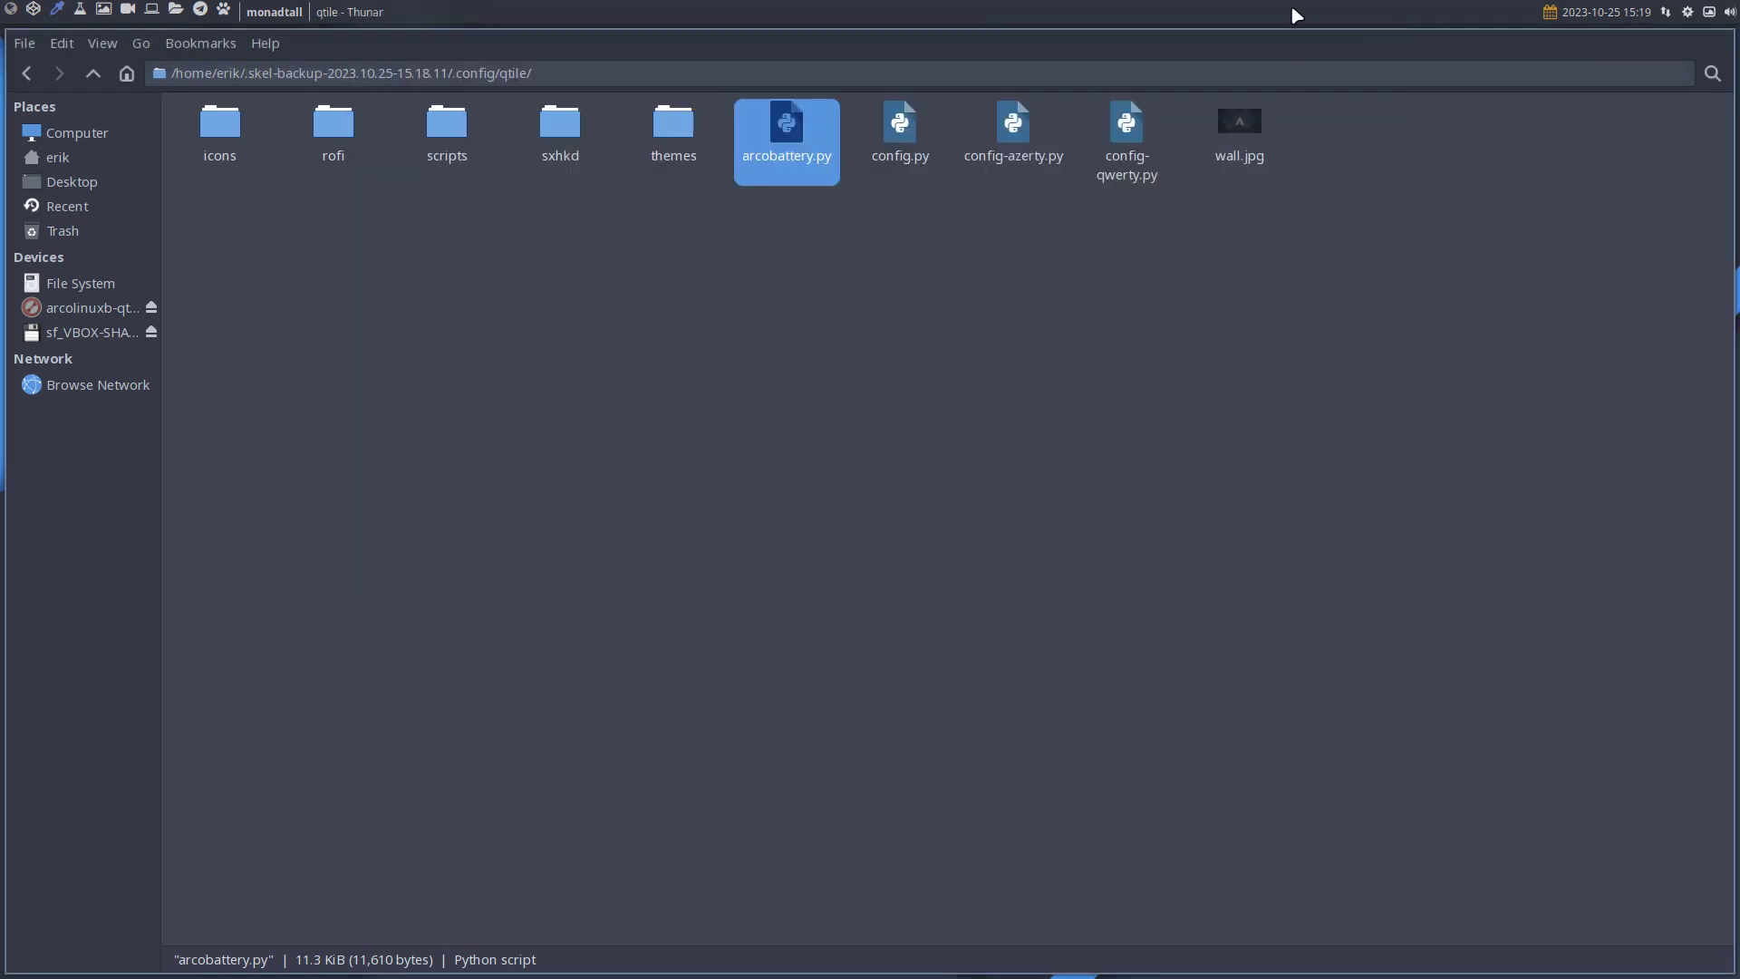
pyautogui.press('super+q')
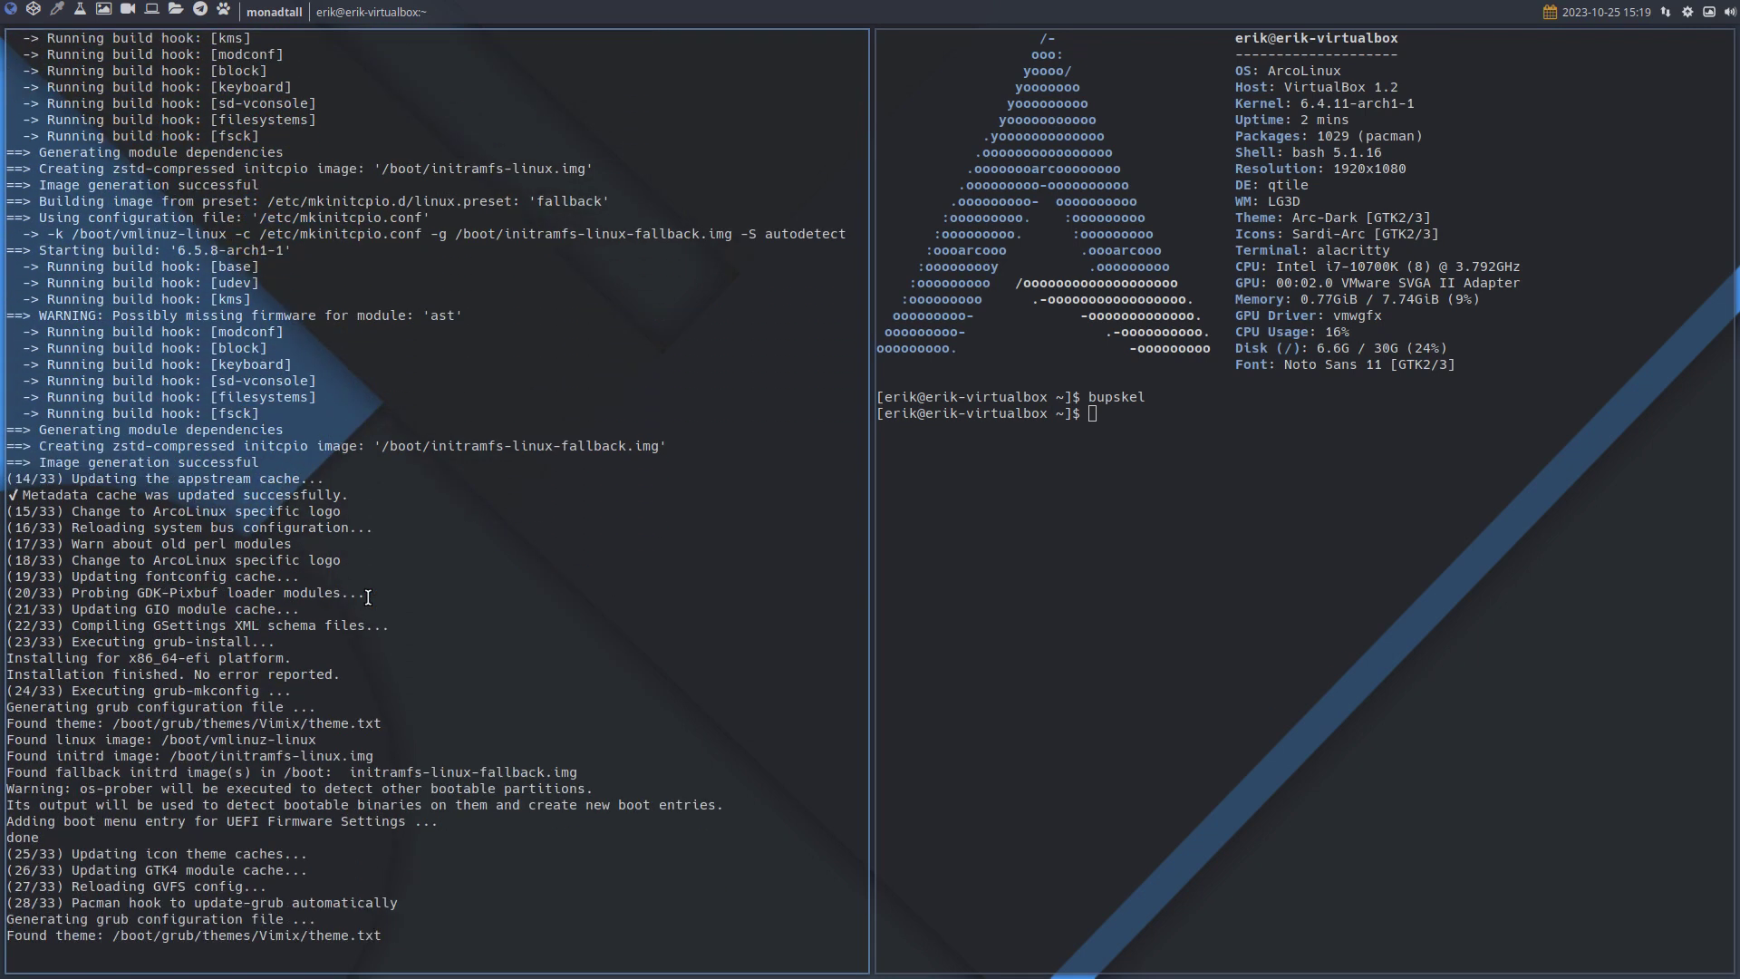
# Run velo in the F12 drop-down terminal to install meld.
pyautogui.click(61, 9)
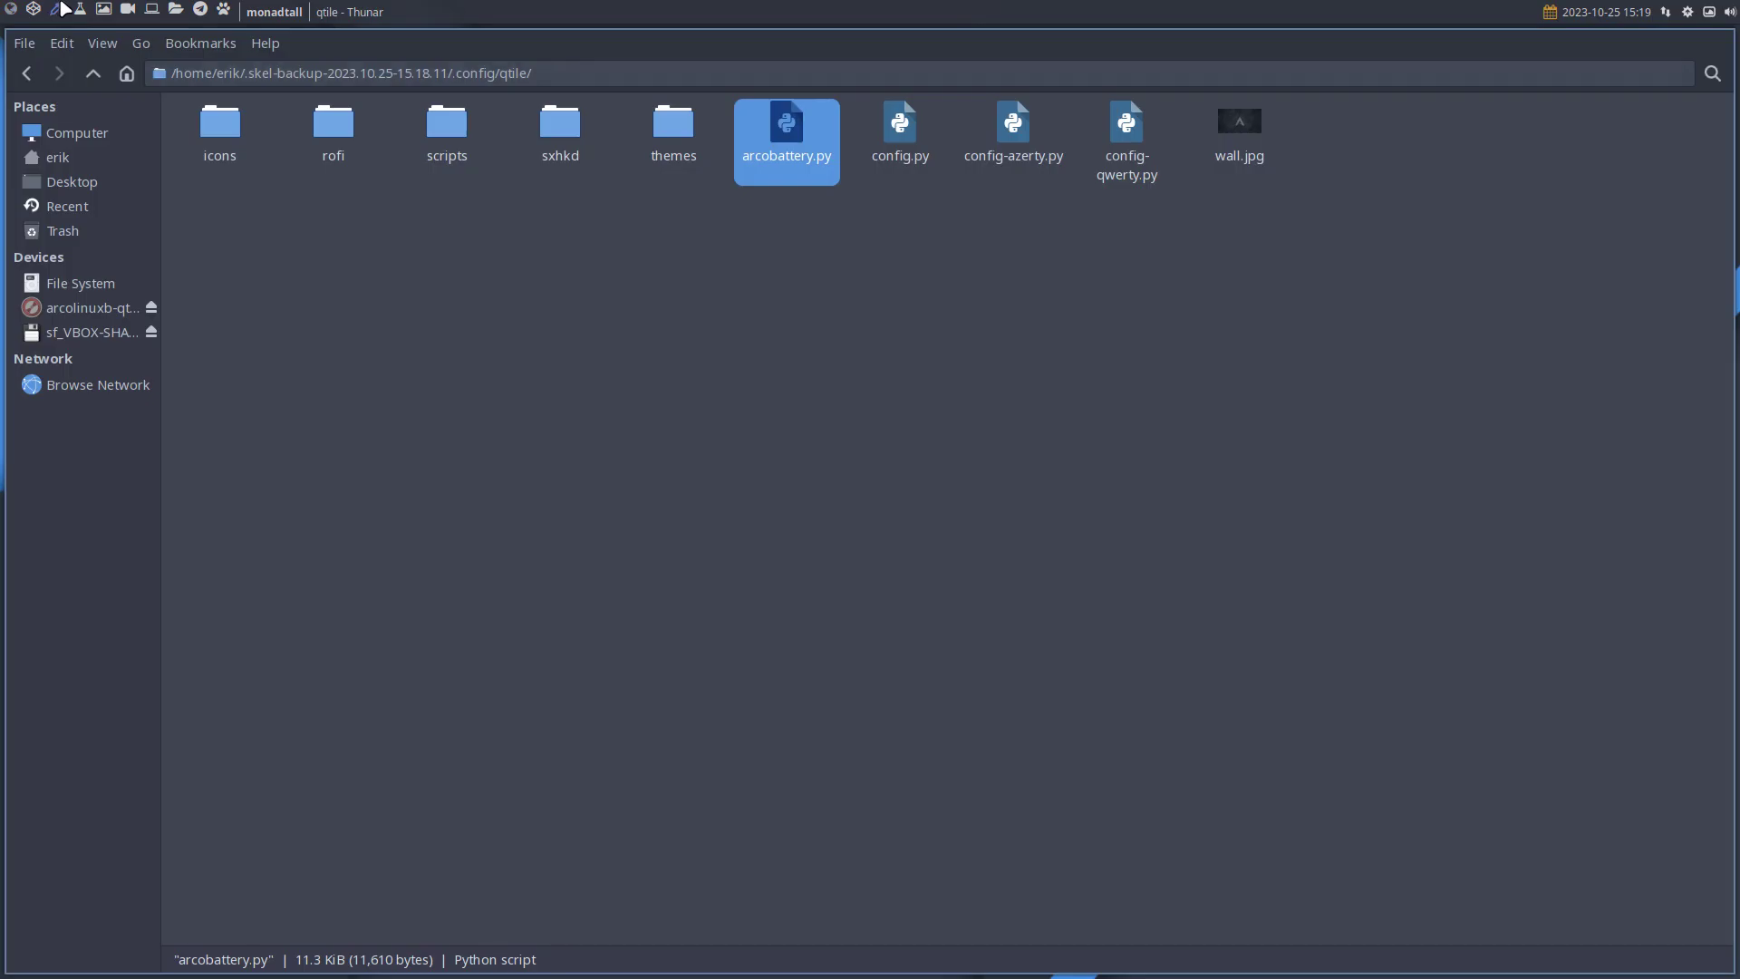
pyautogui.press('F12')
pyautogui.write('velo')
pyautogui.press('Return')
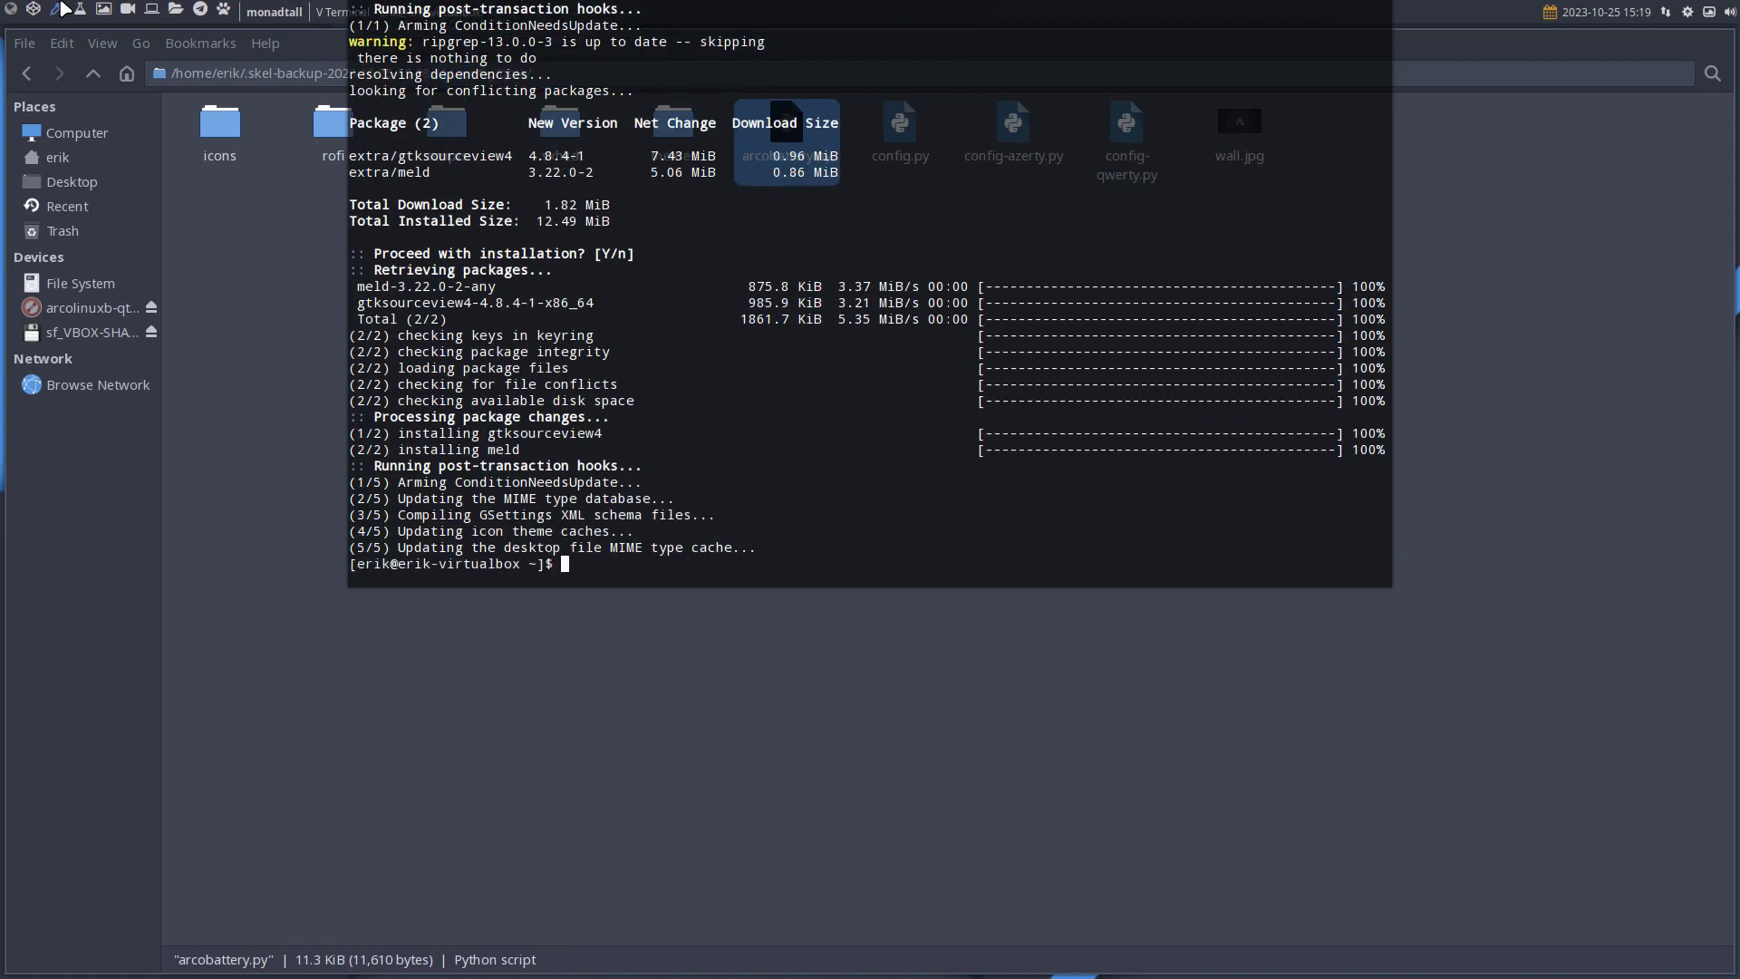
pyautogui.press('F12')
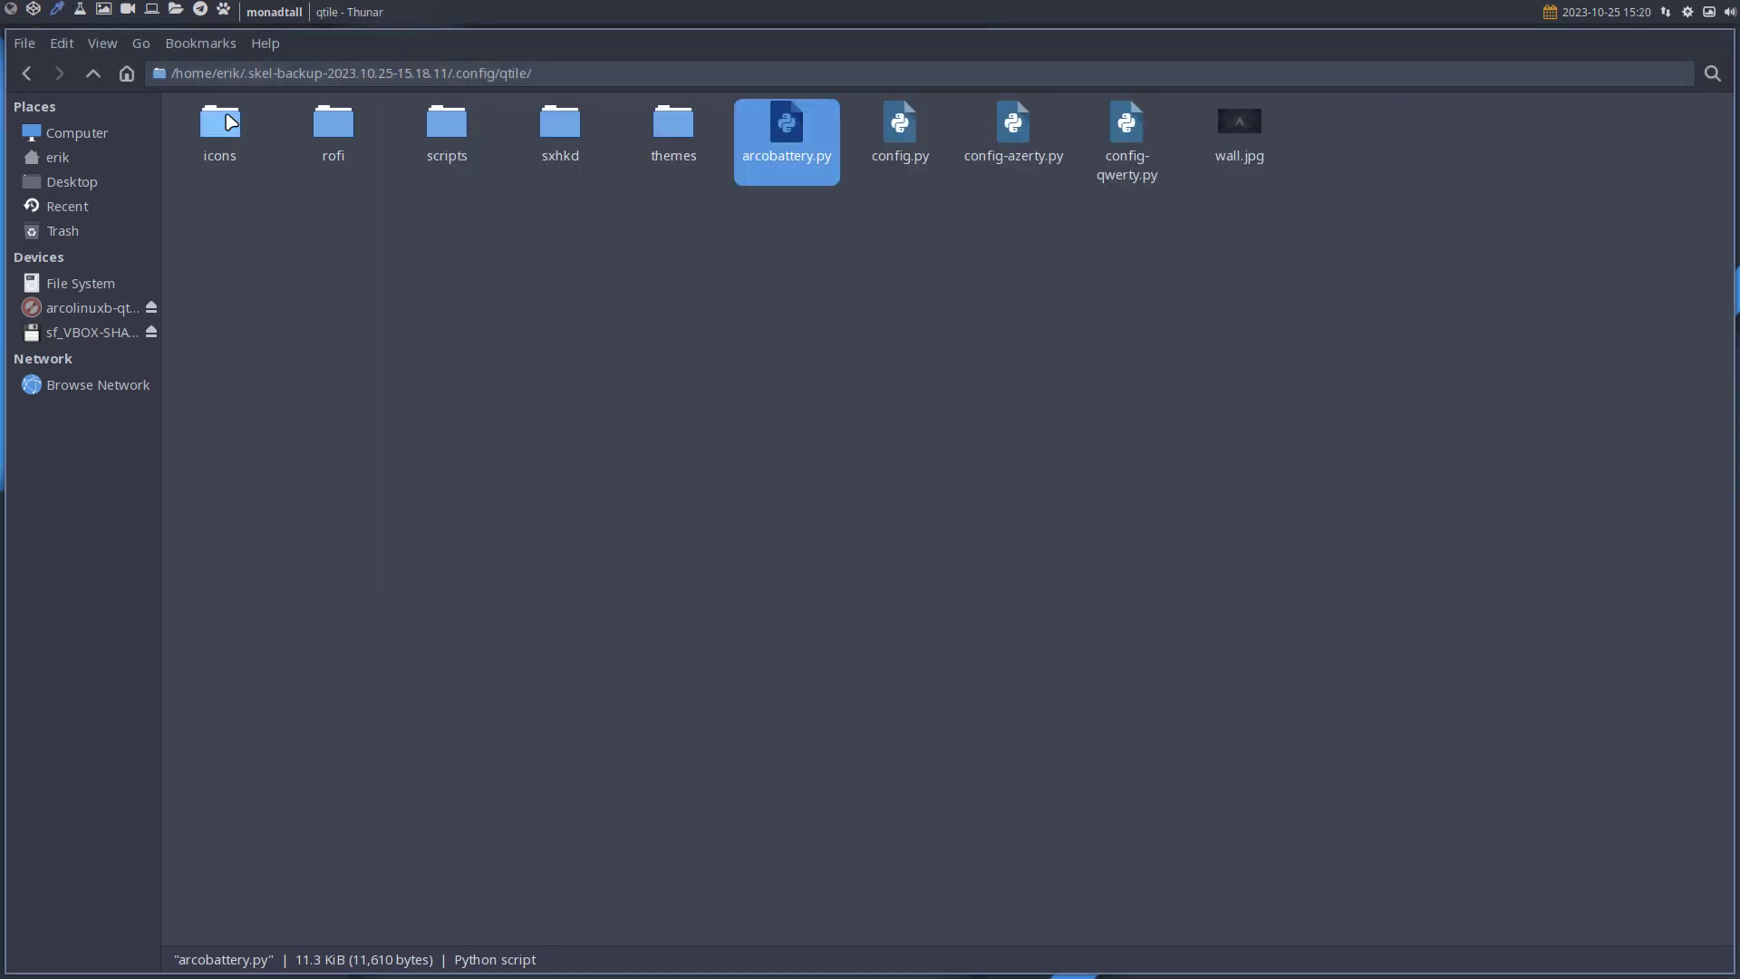
# Make a new skel backup with bupskel on workspace 1 and close both terminals.
pyautogui.press('super+1')
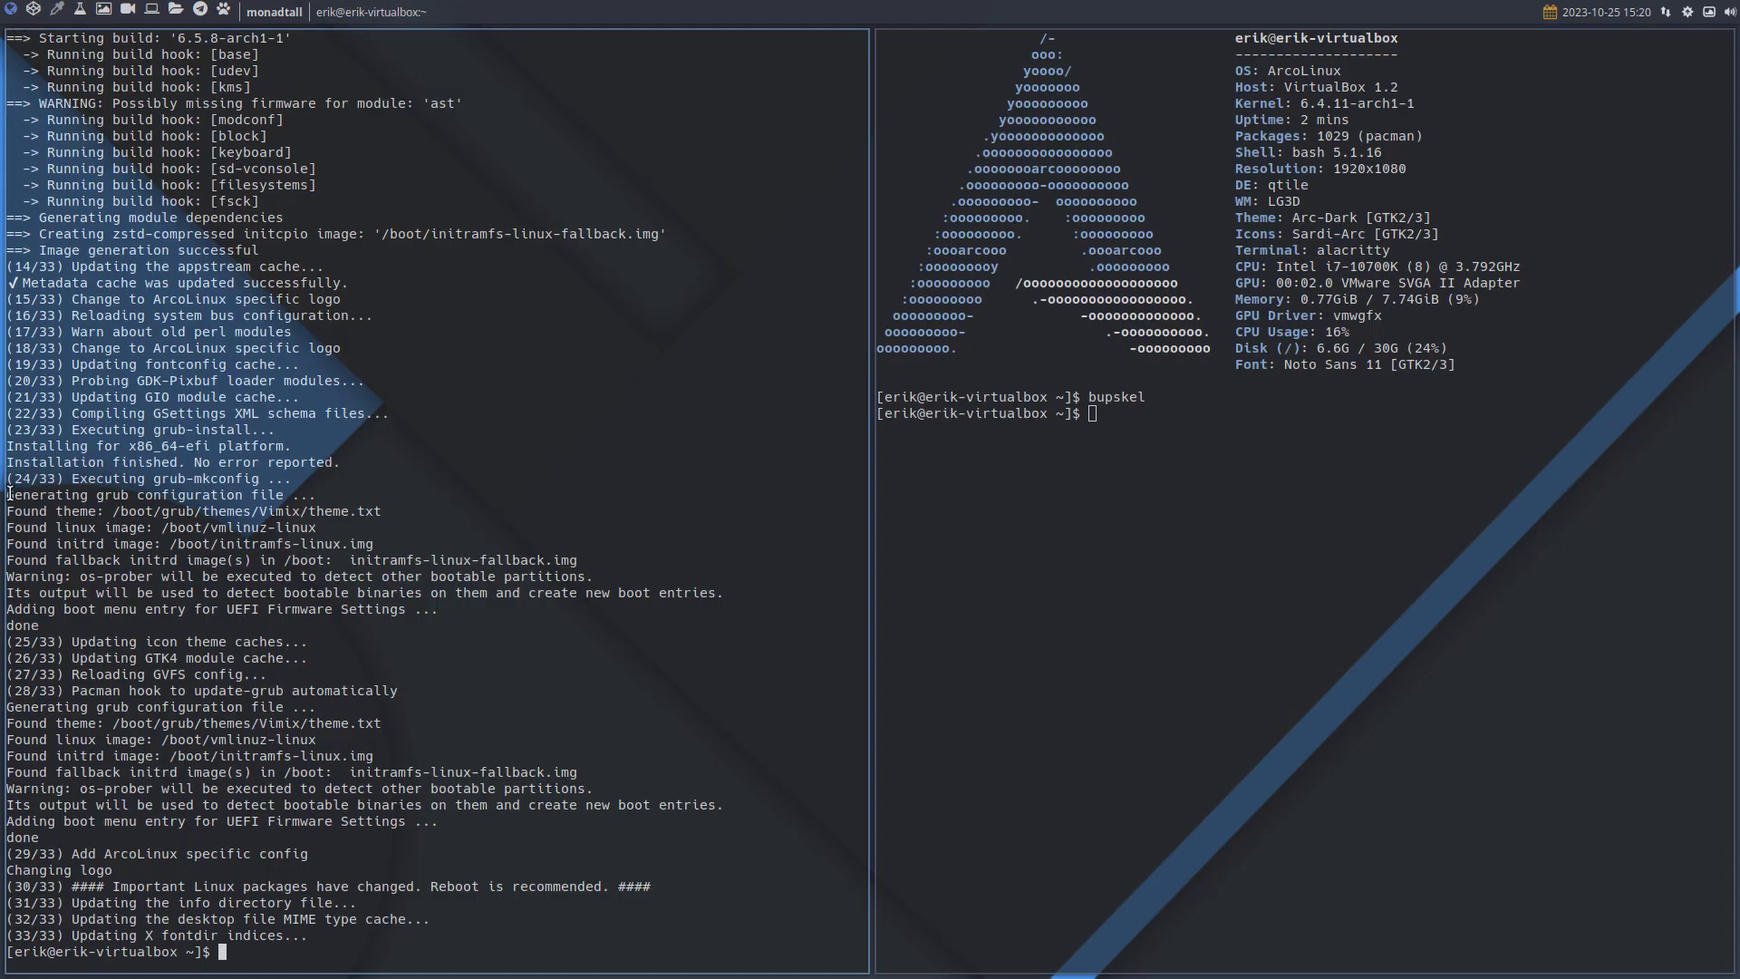
pyautogui.write('bupskel')
pyautogui.press('Return')
pyautogui.press('super+q')
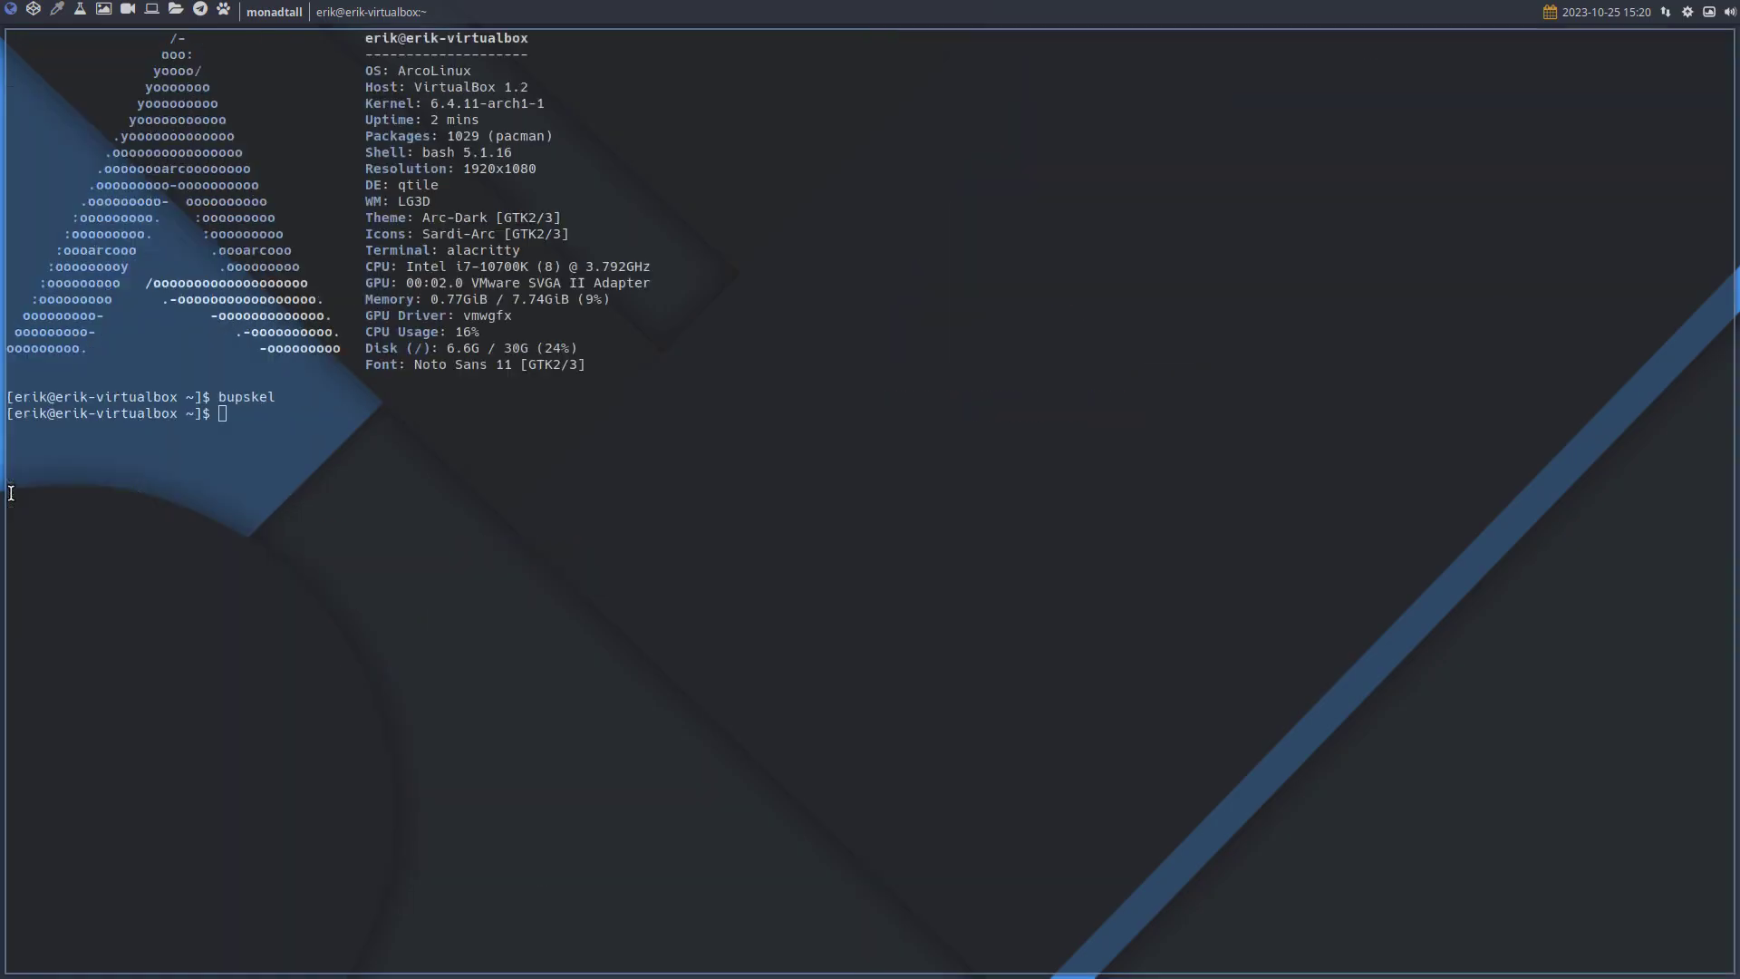
pyautogui.press('super+q')
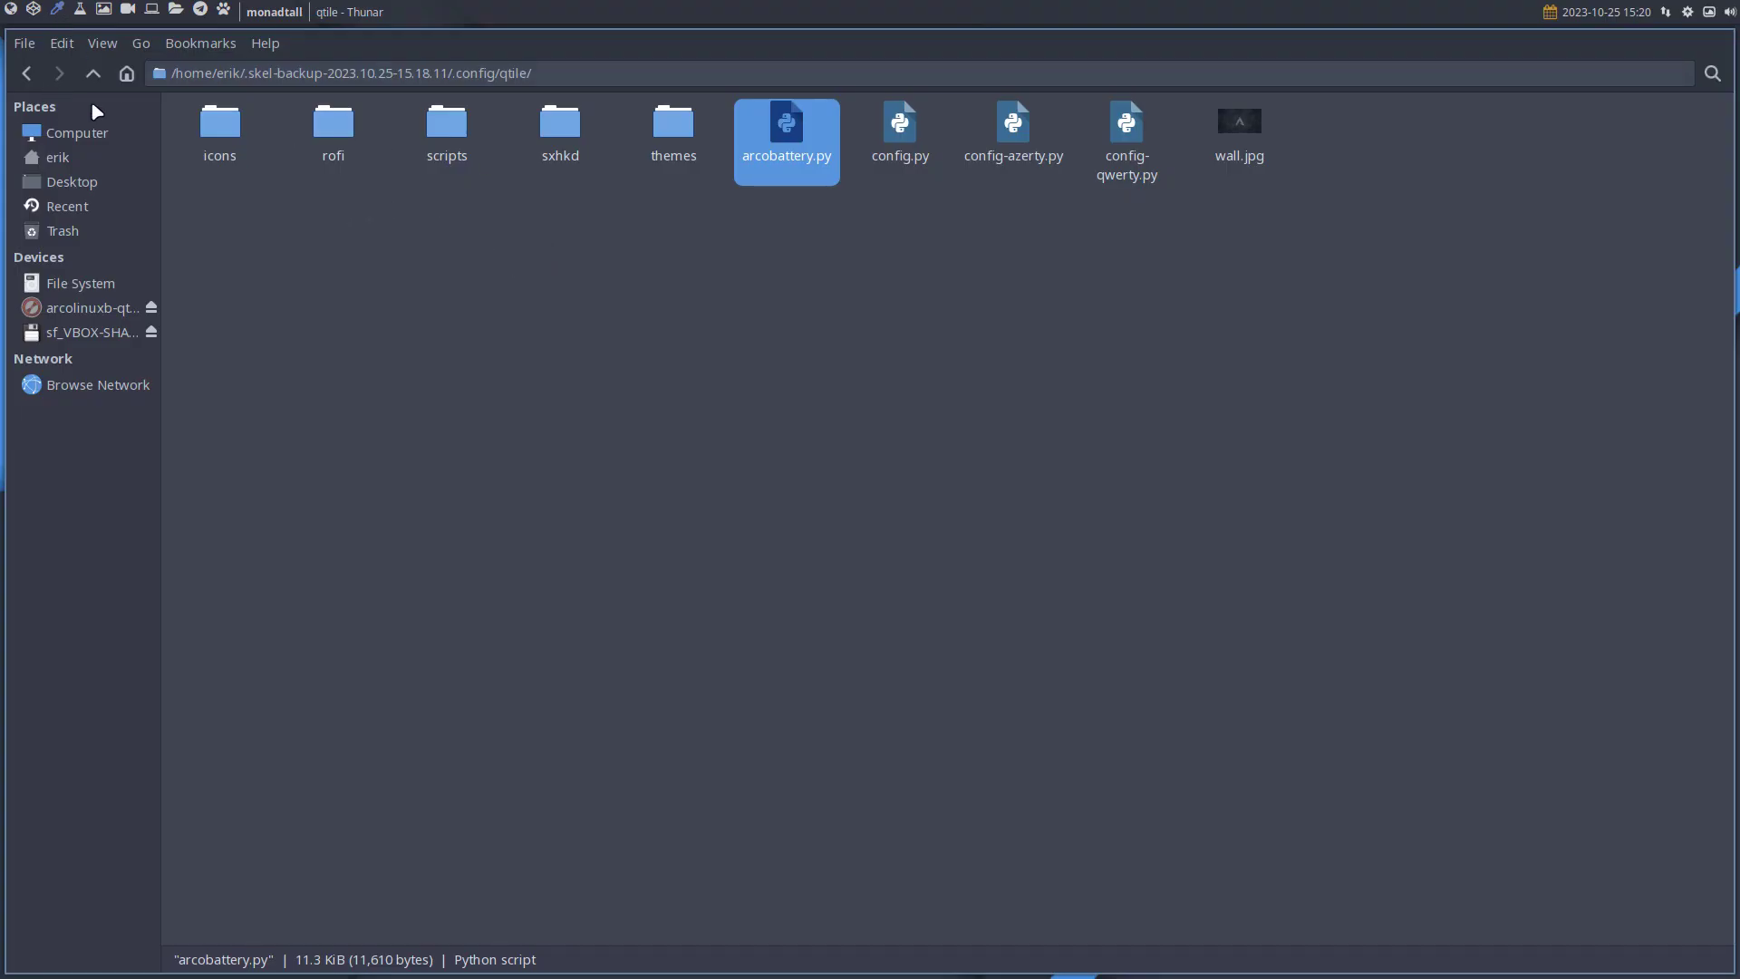
# Compare the two skel backup folders in Meld, hiding identical files.
pyautogui.click(105, 69)
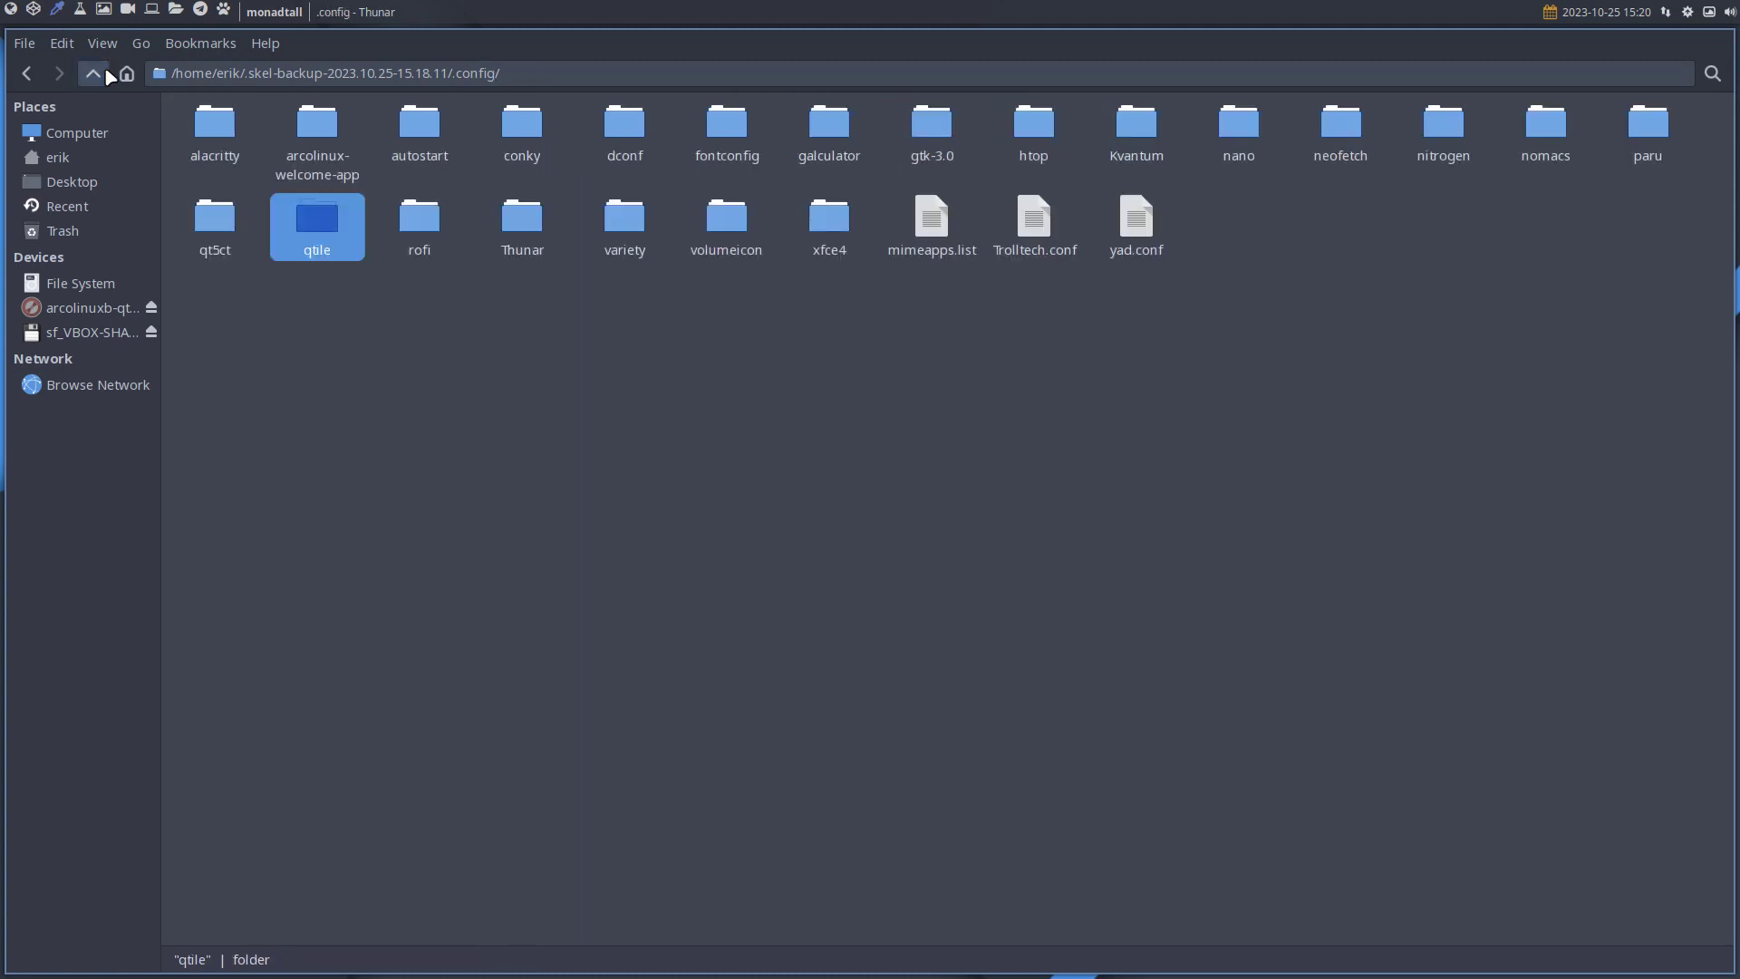
pyautogui.click(105, 69)
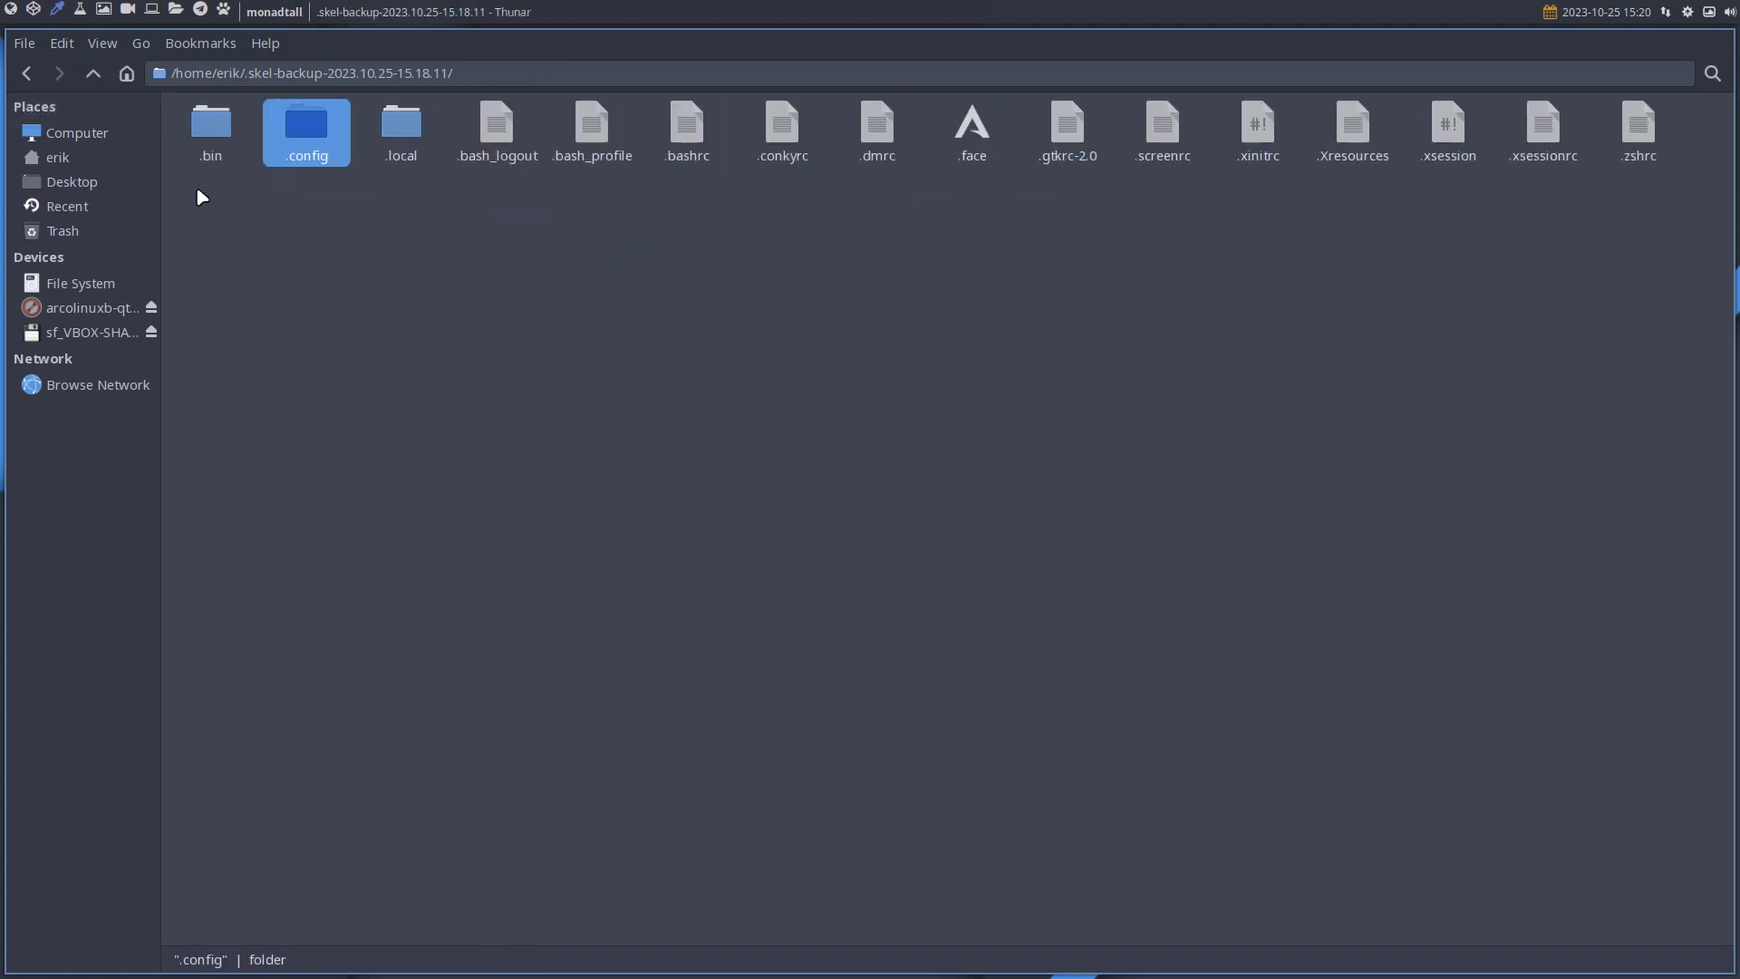
pyautogui.click(95, 75)
pyautogui.keyDown('ctrl'); pyautogui.click(802, 136); pyautogui.keyUp('ctrl')
pyautogui.rightClick(803, 136)
pyautogui.click(904, 470)
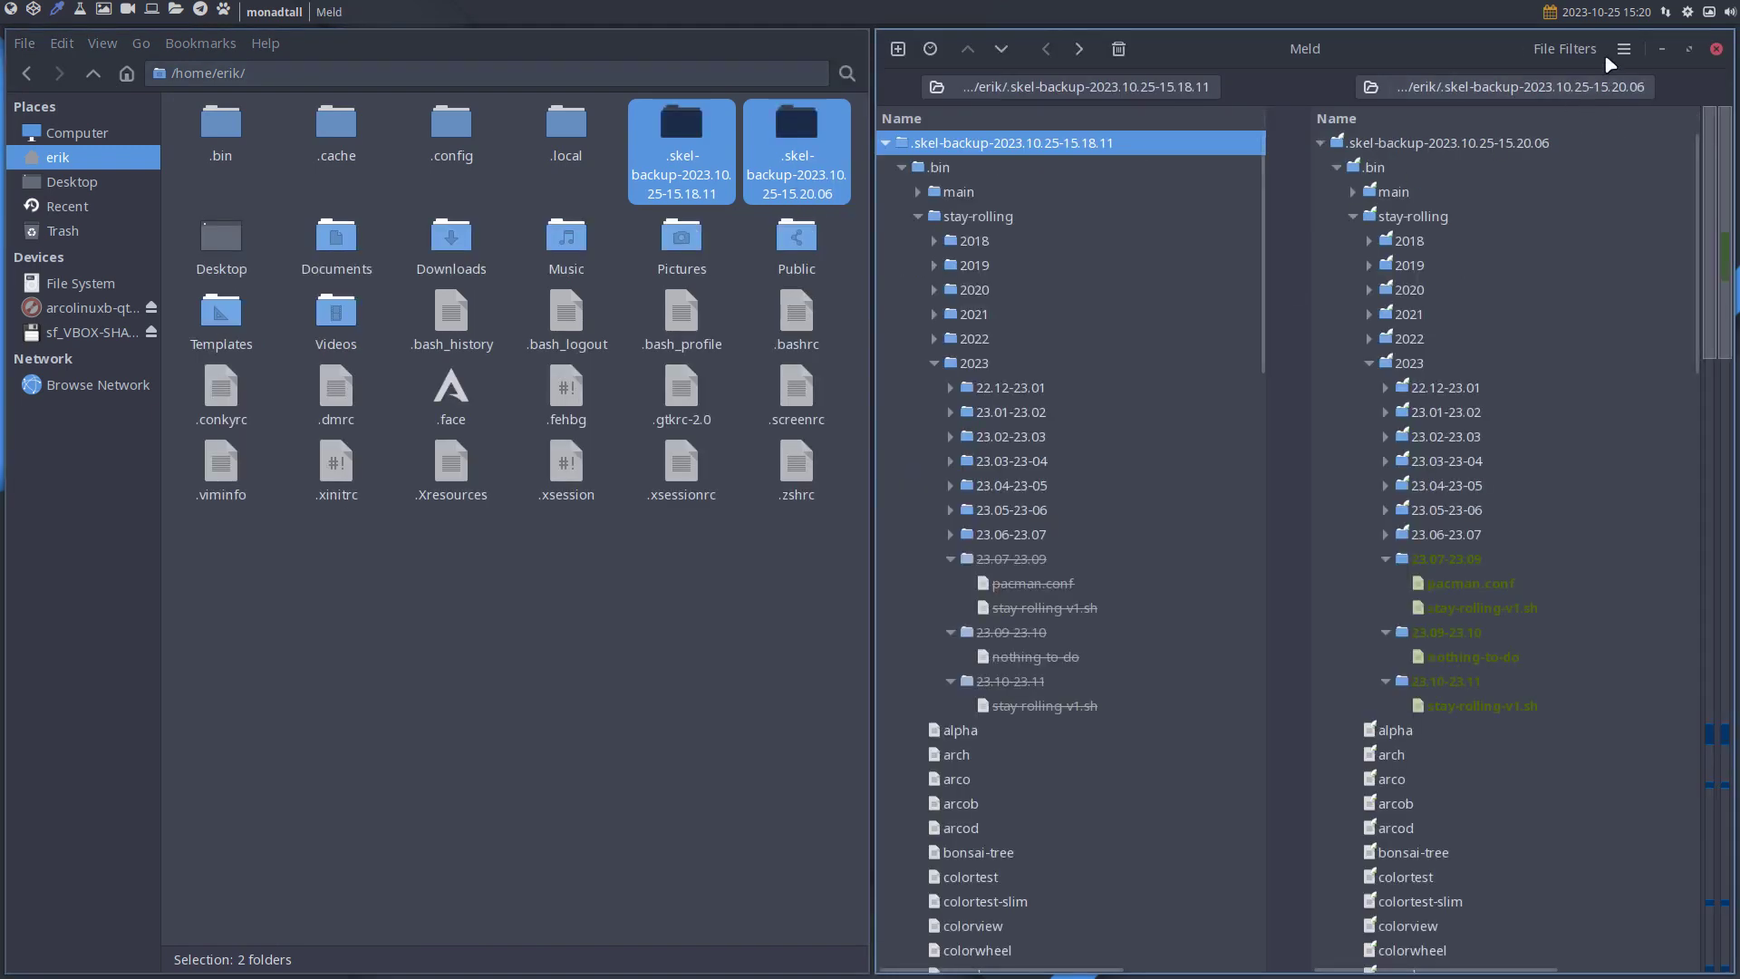
pyautogui.click(1582, 50)
pyautogui.click(1647, 122)
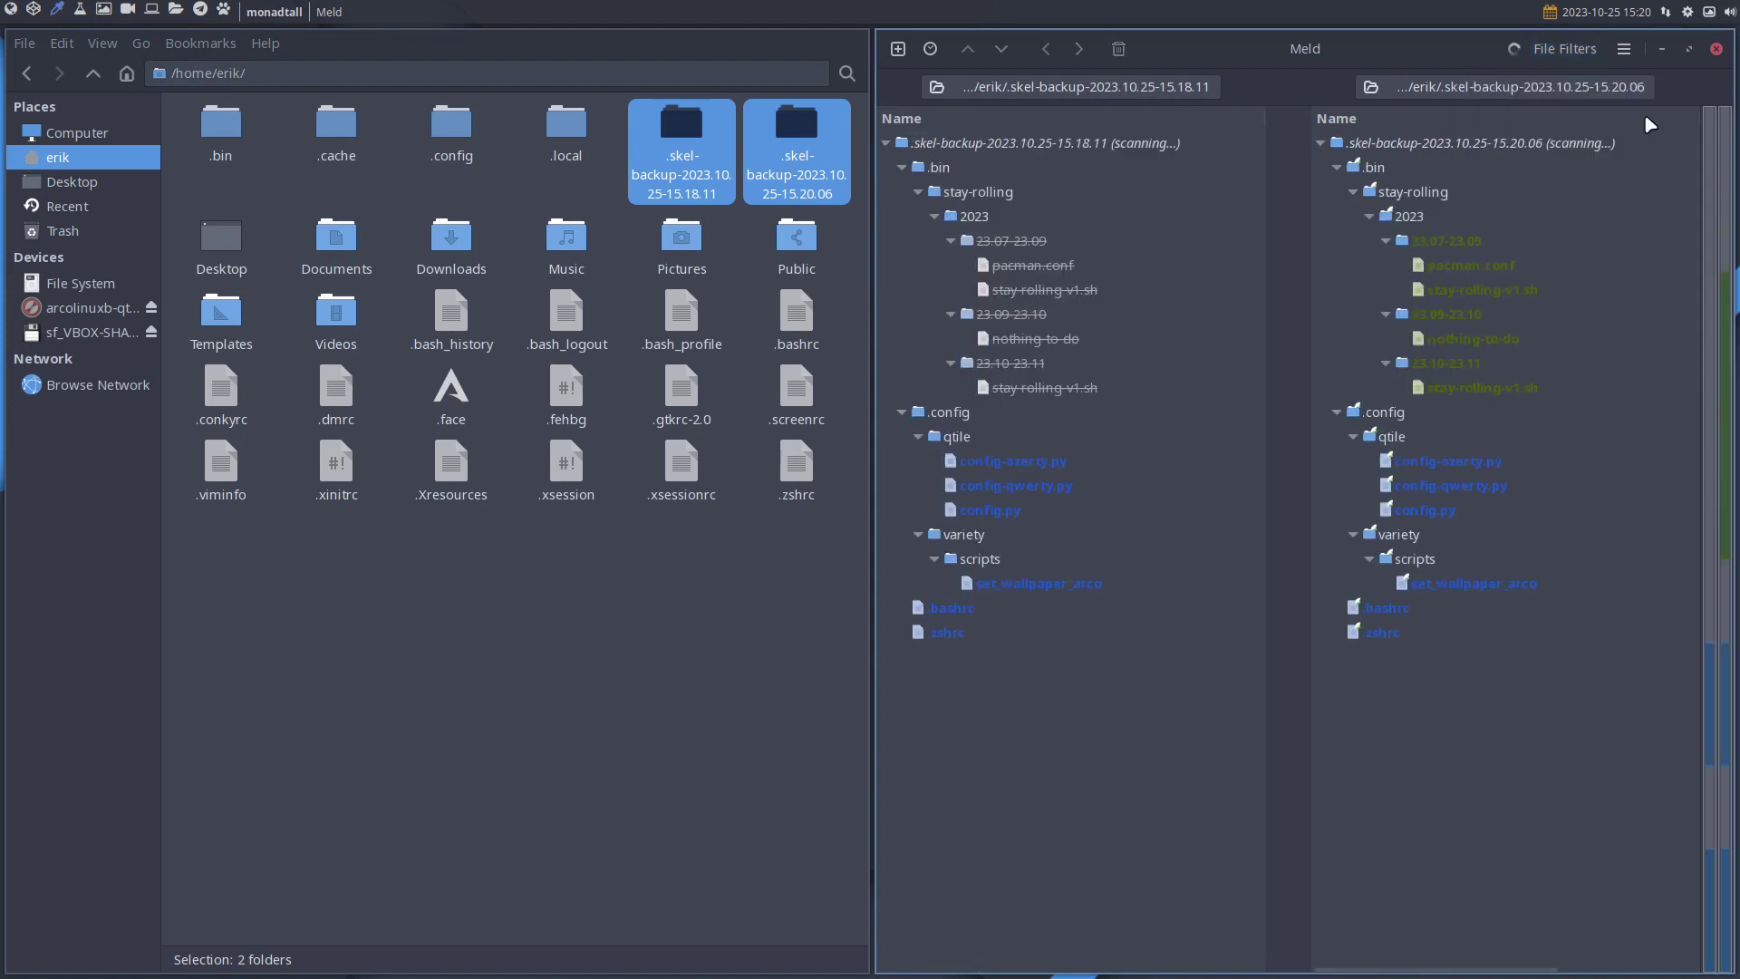
# Review the config-azerty.py diff showing the new top-bar hide/show hooks for ArchLinux Logout.
pyautogui.click(1467, 469)
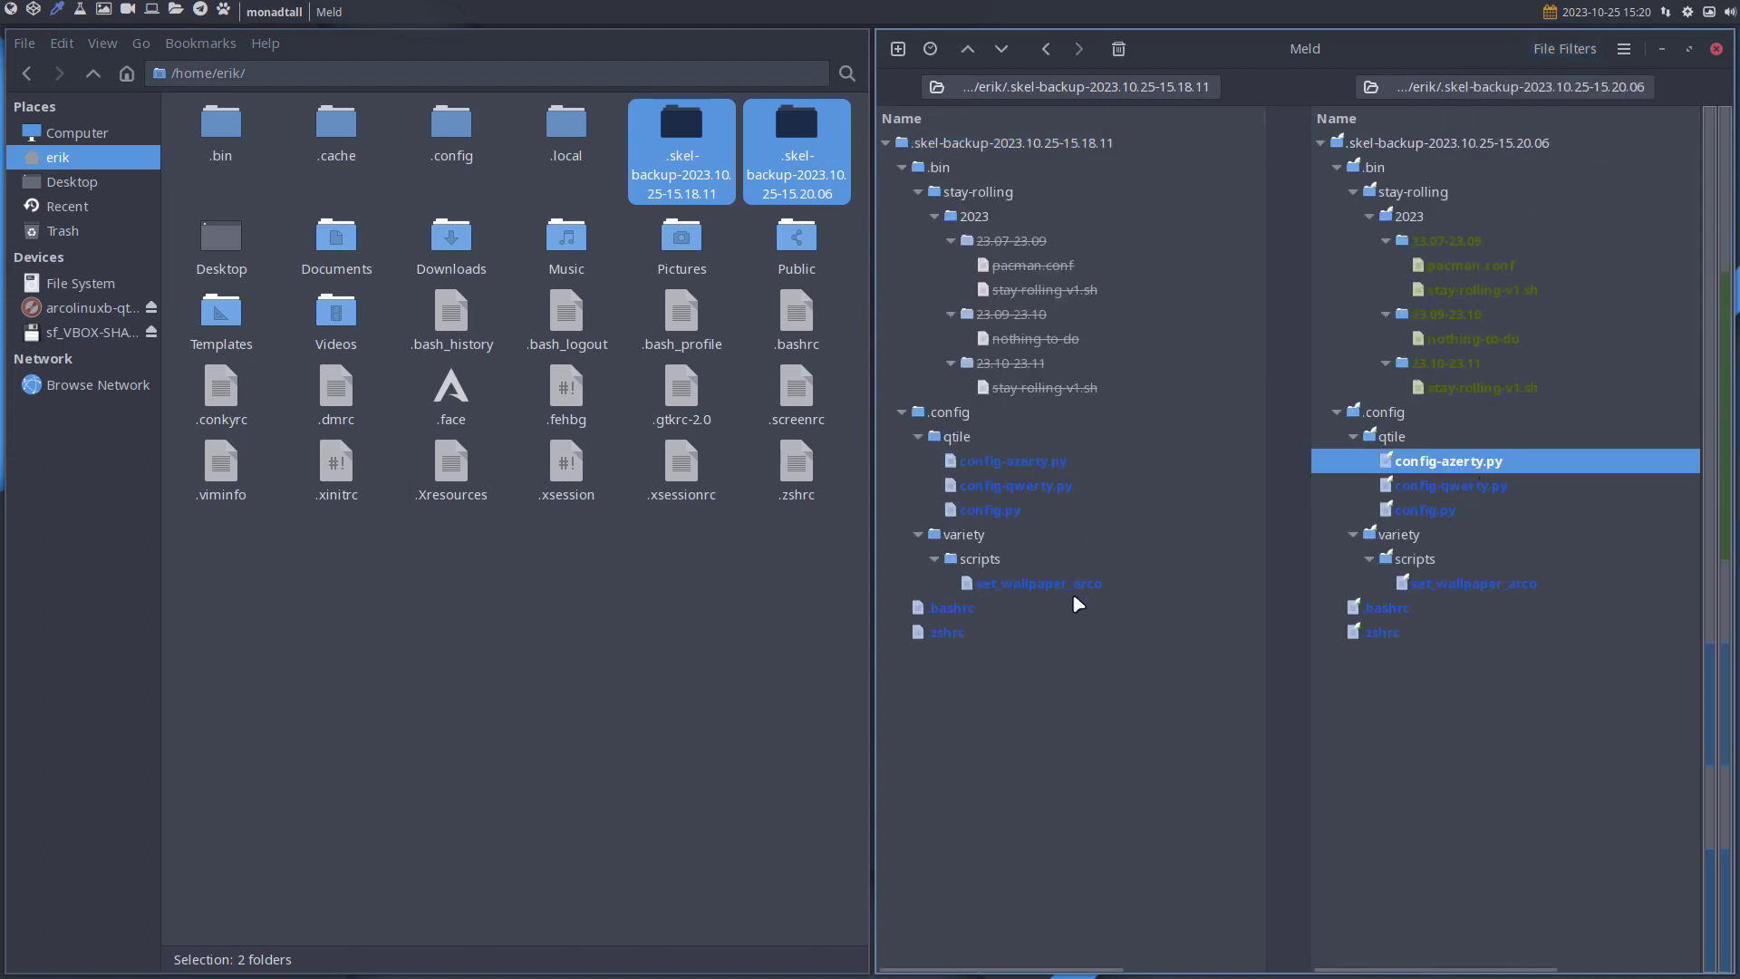
pyautogui.doubleClick(1041, 460)
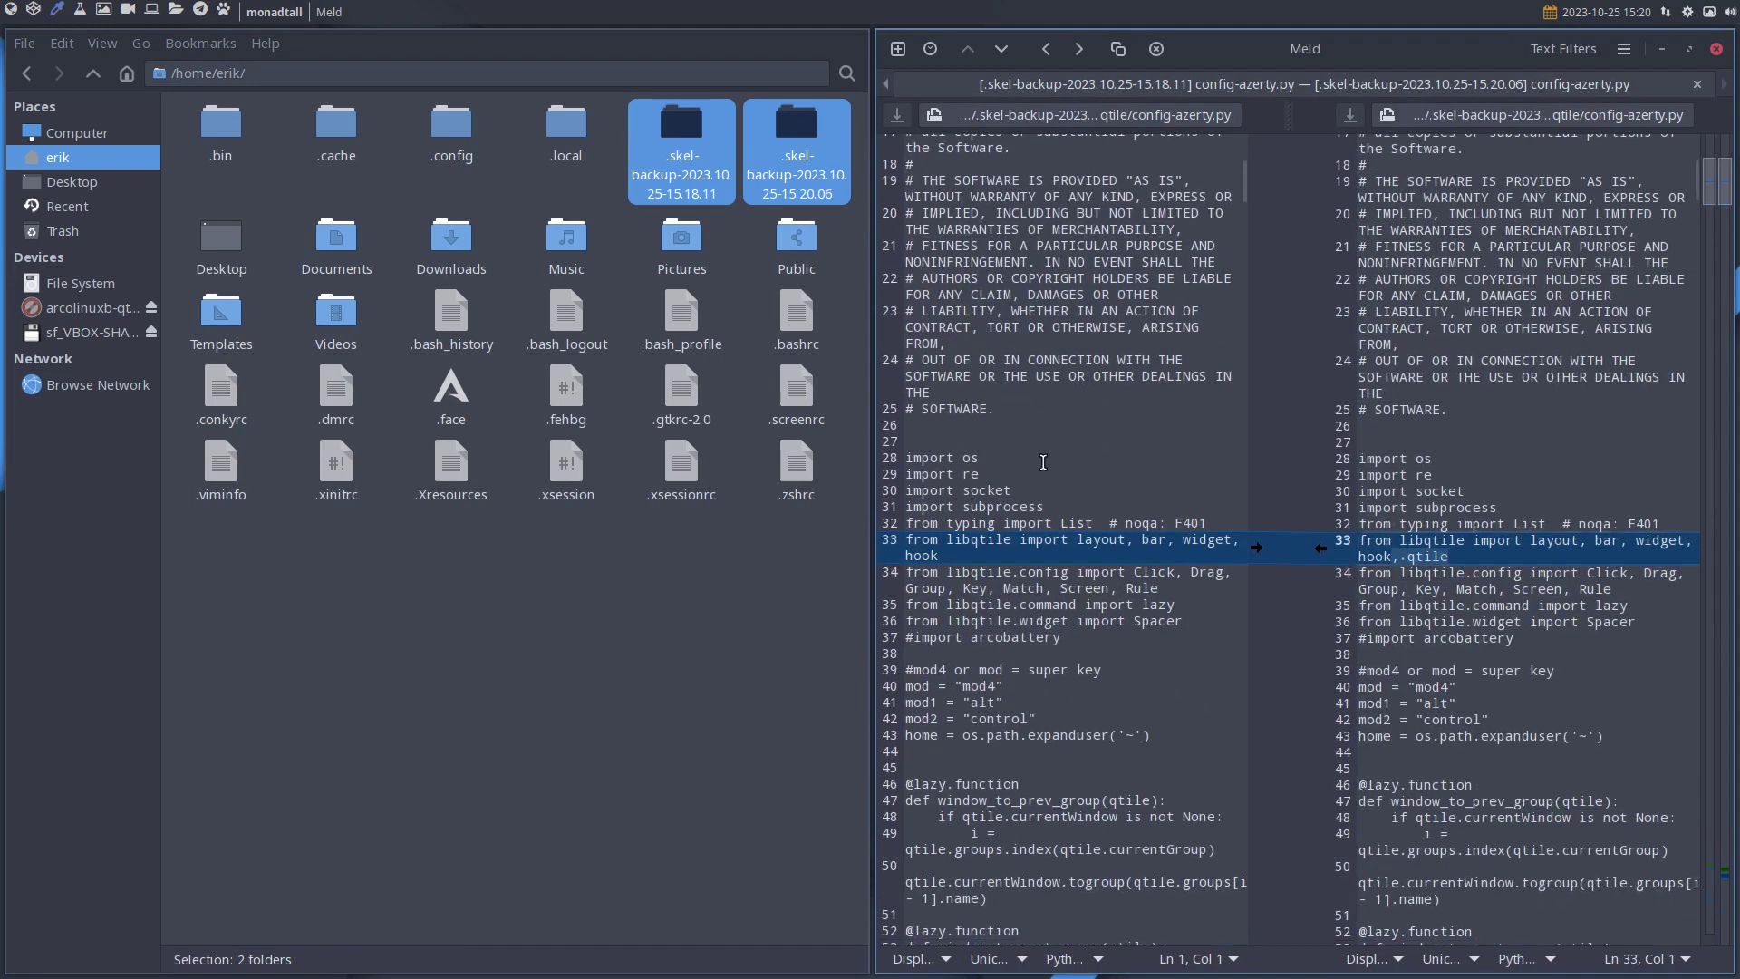
pyautogui.scroll(-5, 1114, 670)
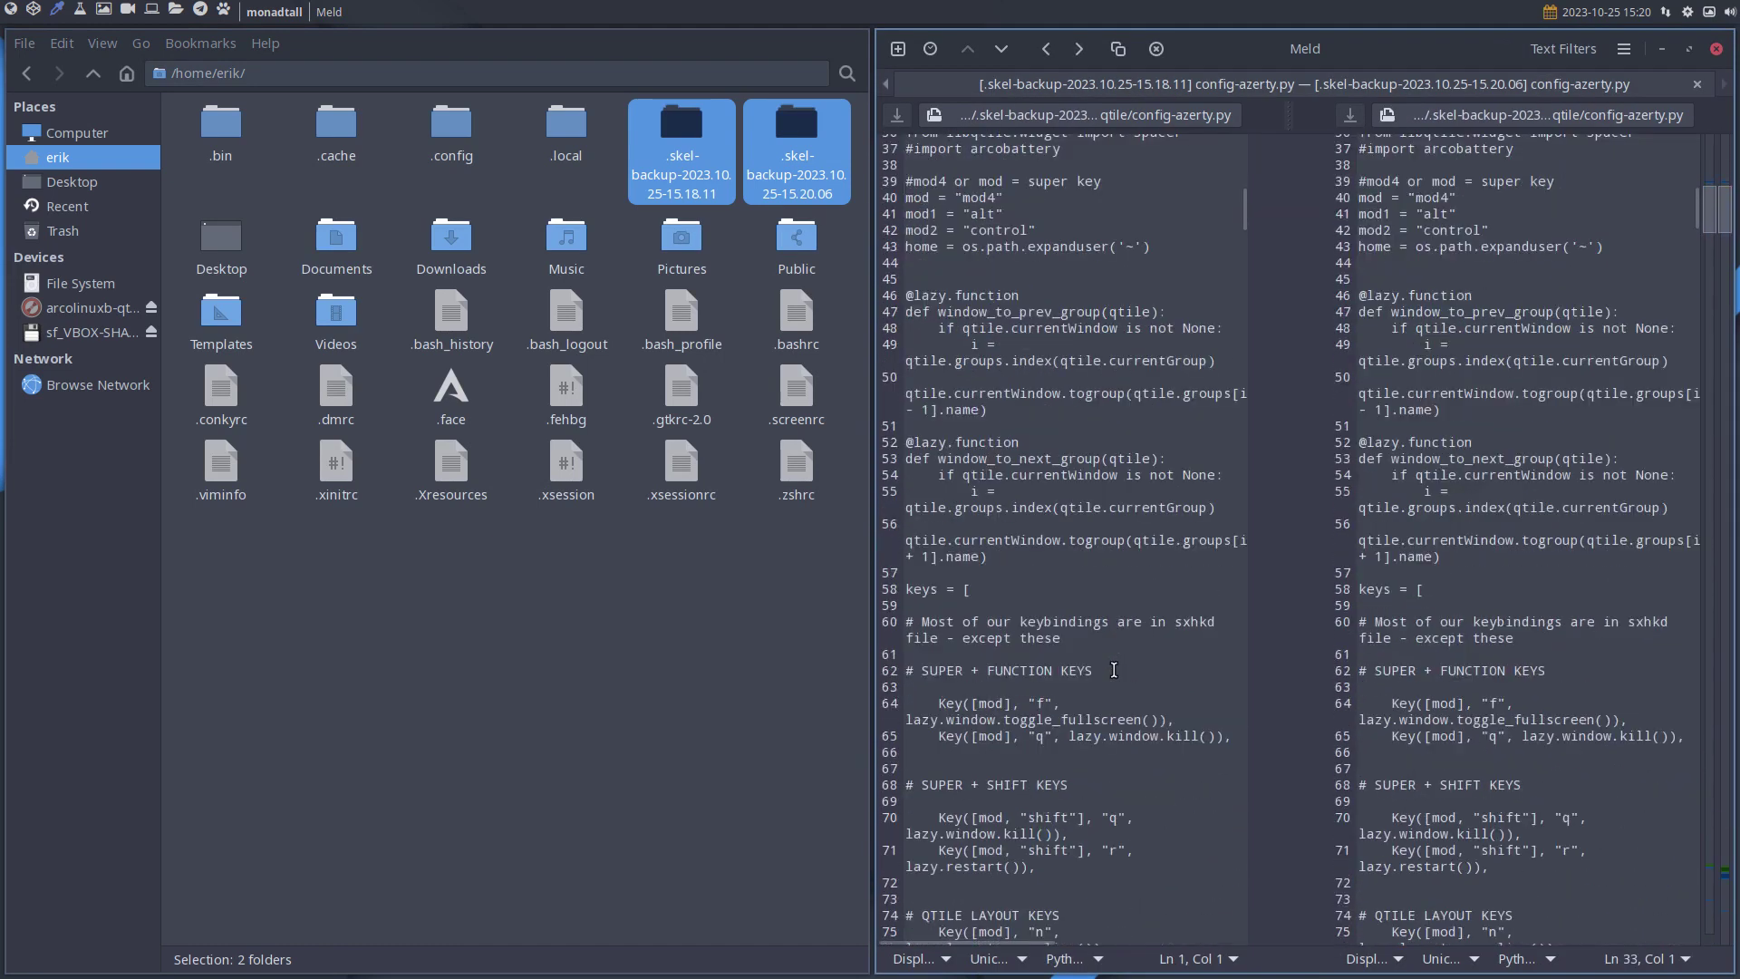
pyautogui.scroll(-20, 1114, 669)
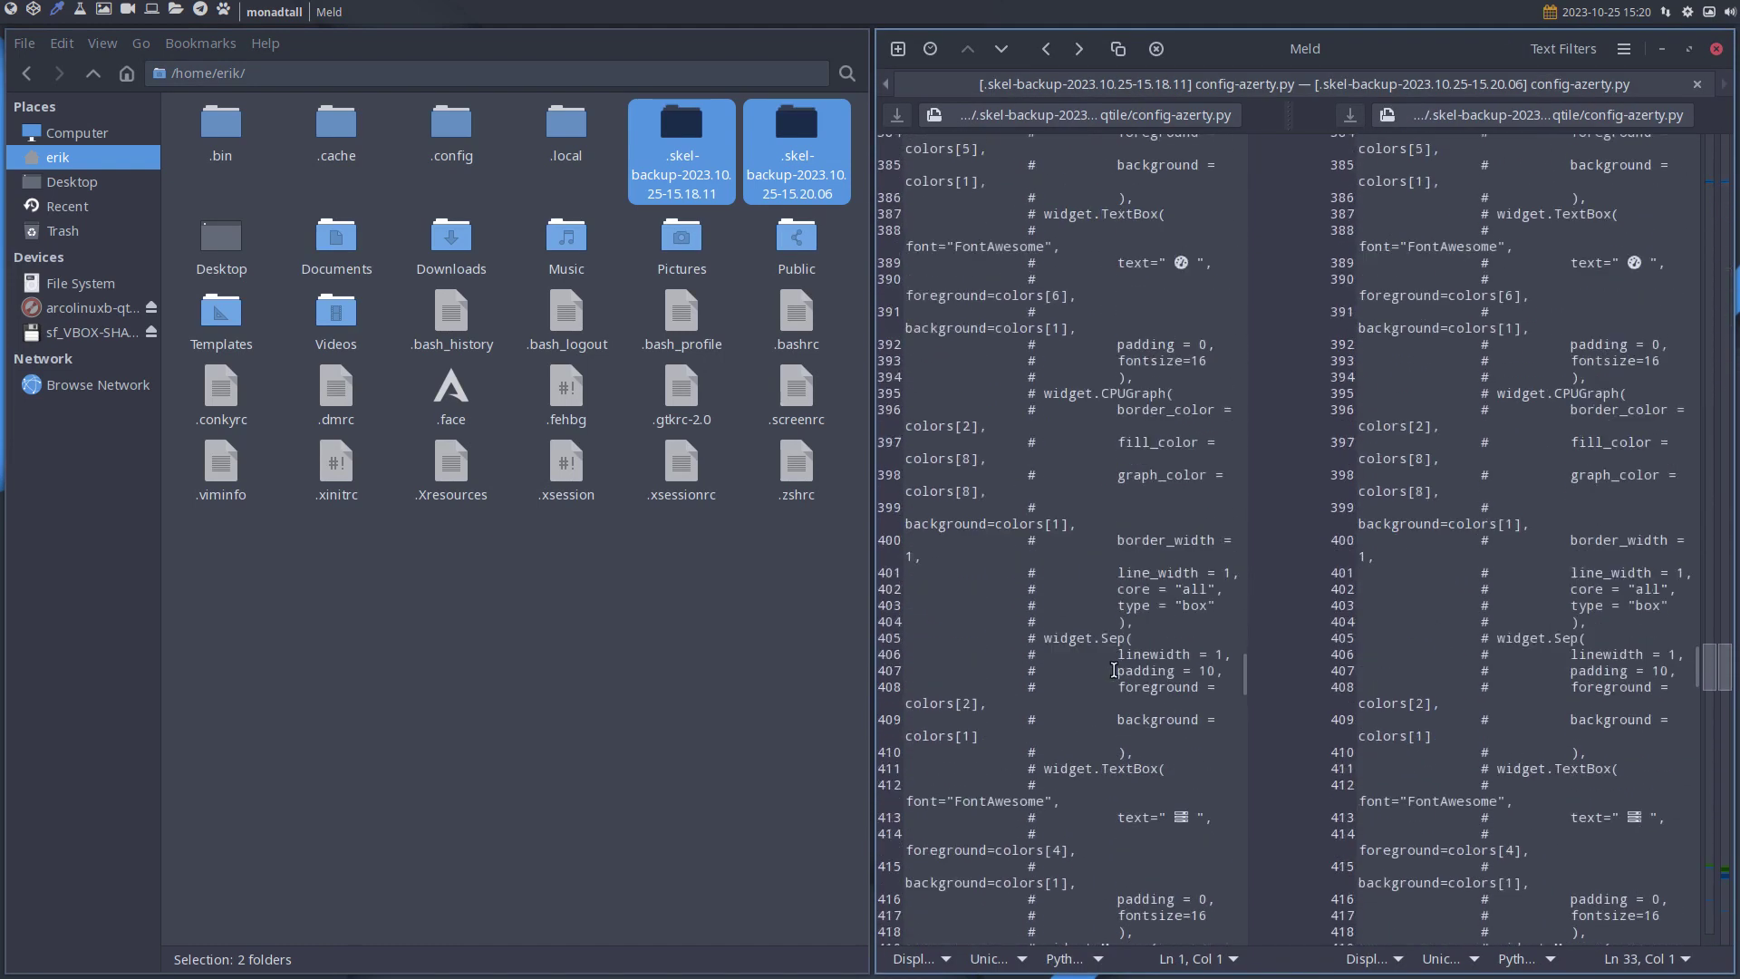
pyautogui.scroll(-20, 1114, 670)
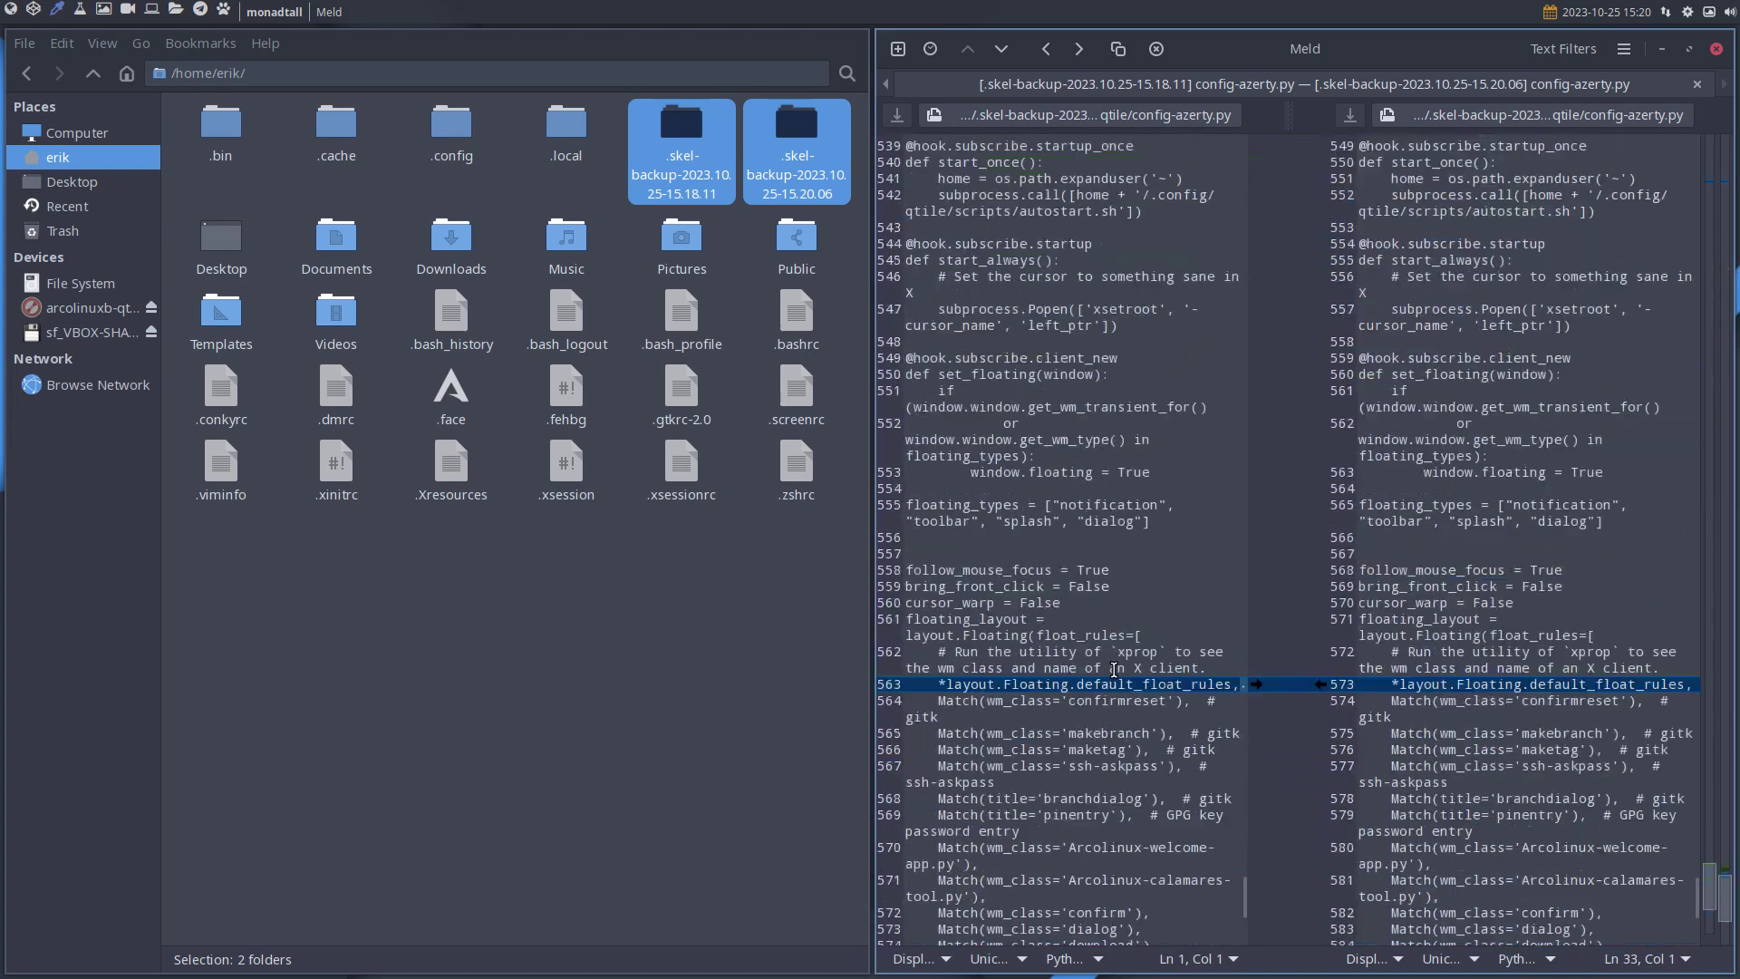
pyautogui.scroll(5, 1114, 670)
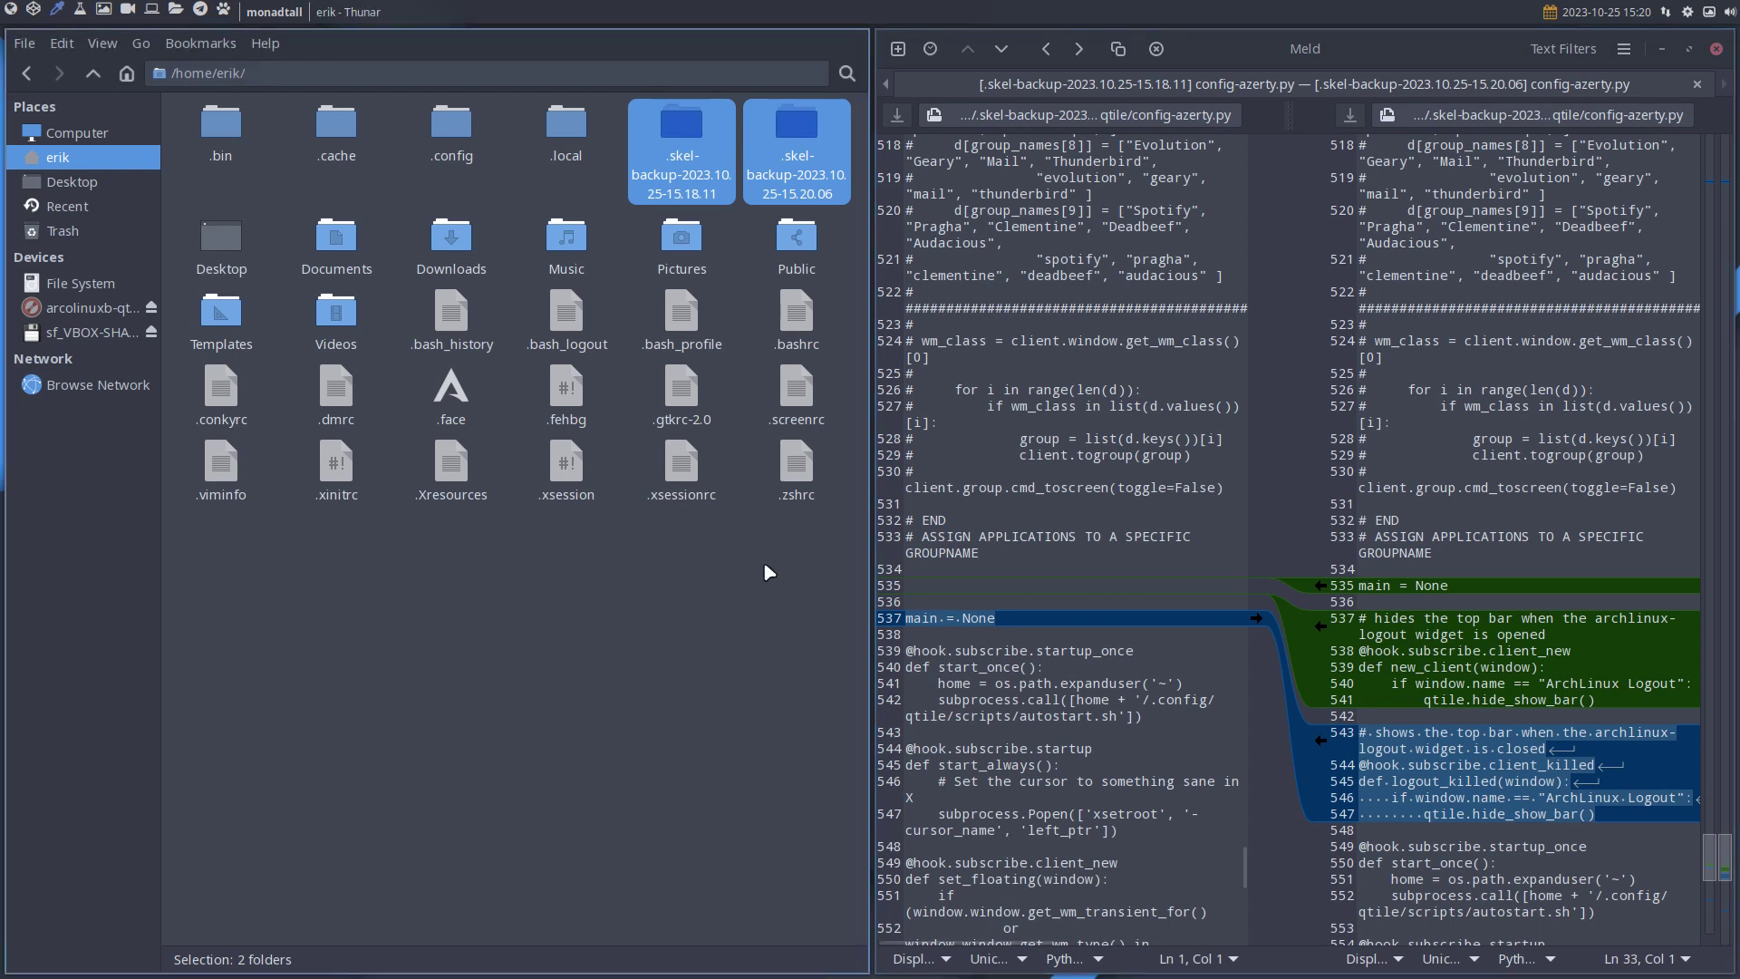
pyautogui.click(734, 567)
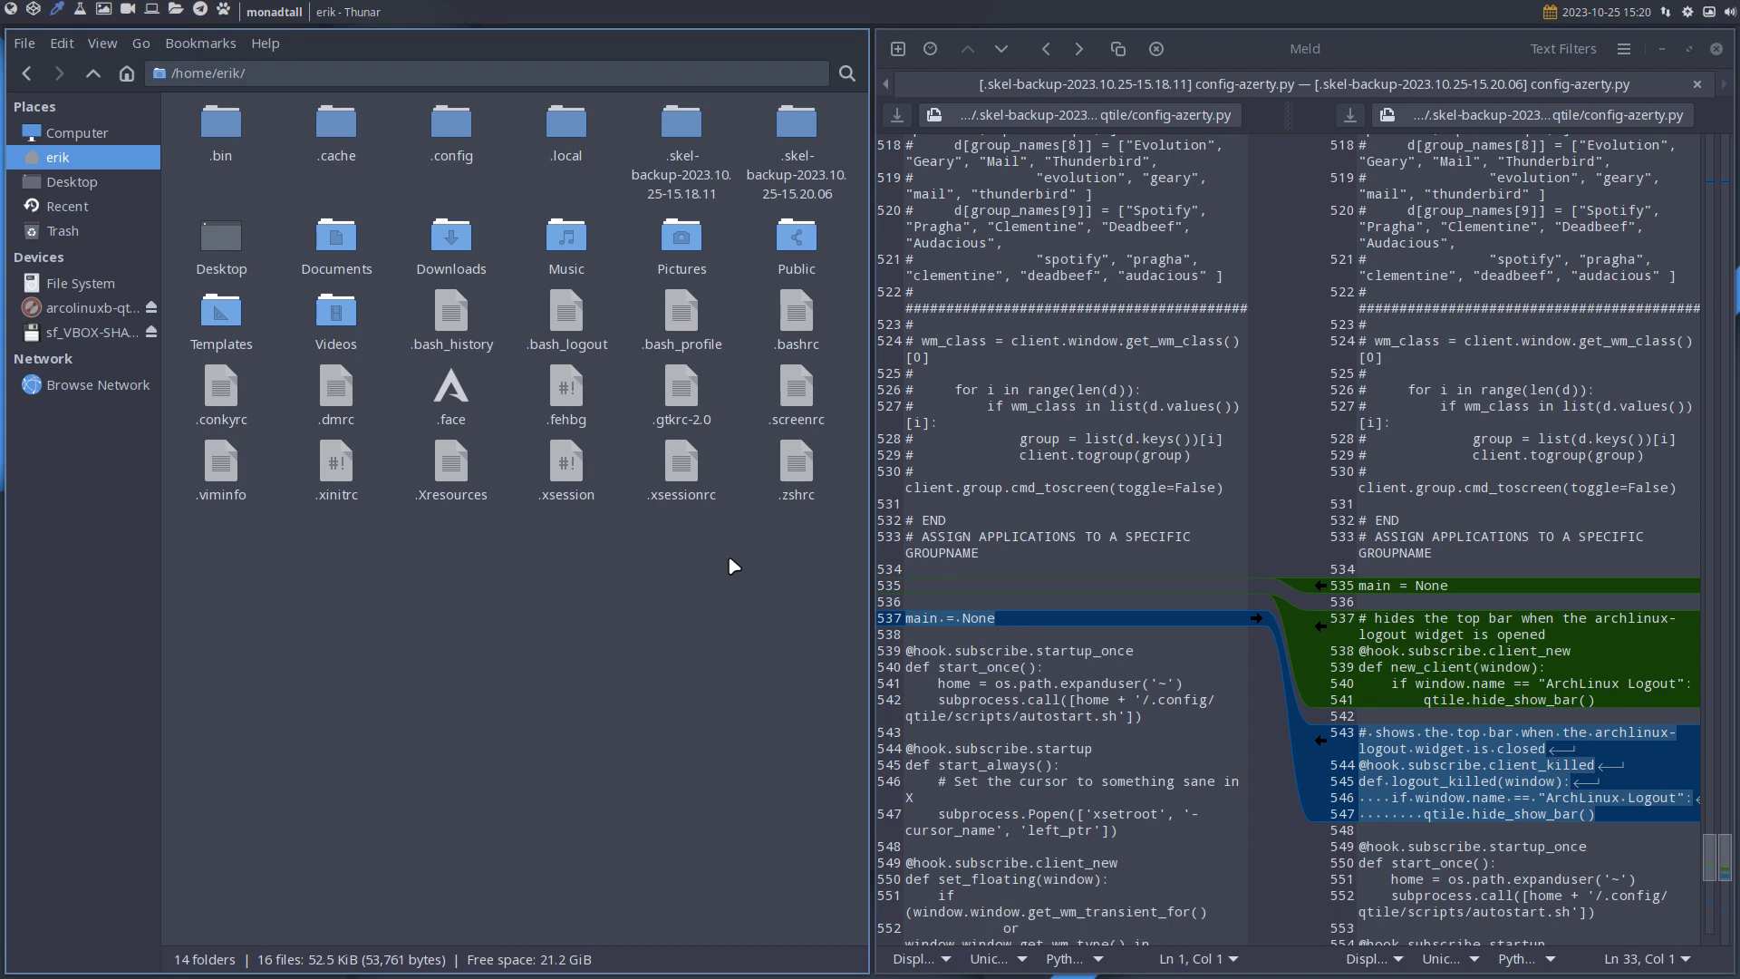
# Browse Thunar to /etc/skel and open a new terminal beside it.
pyautogui.click(87, 283)
pyautogui.doubleClick(454, 127)
pyautogui.write('skel')
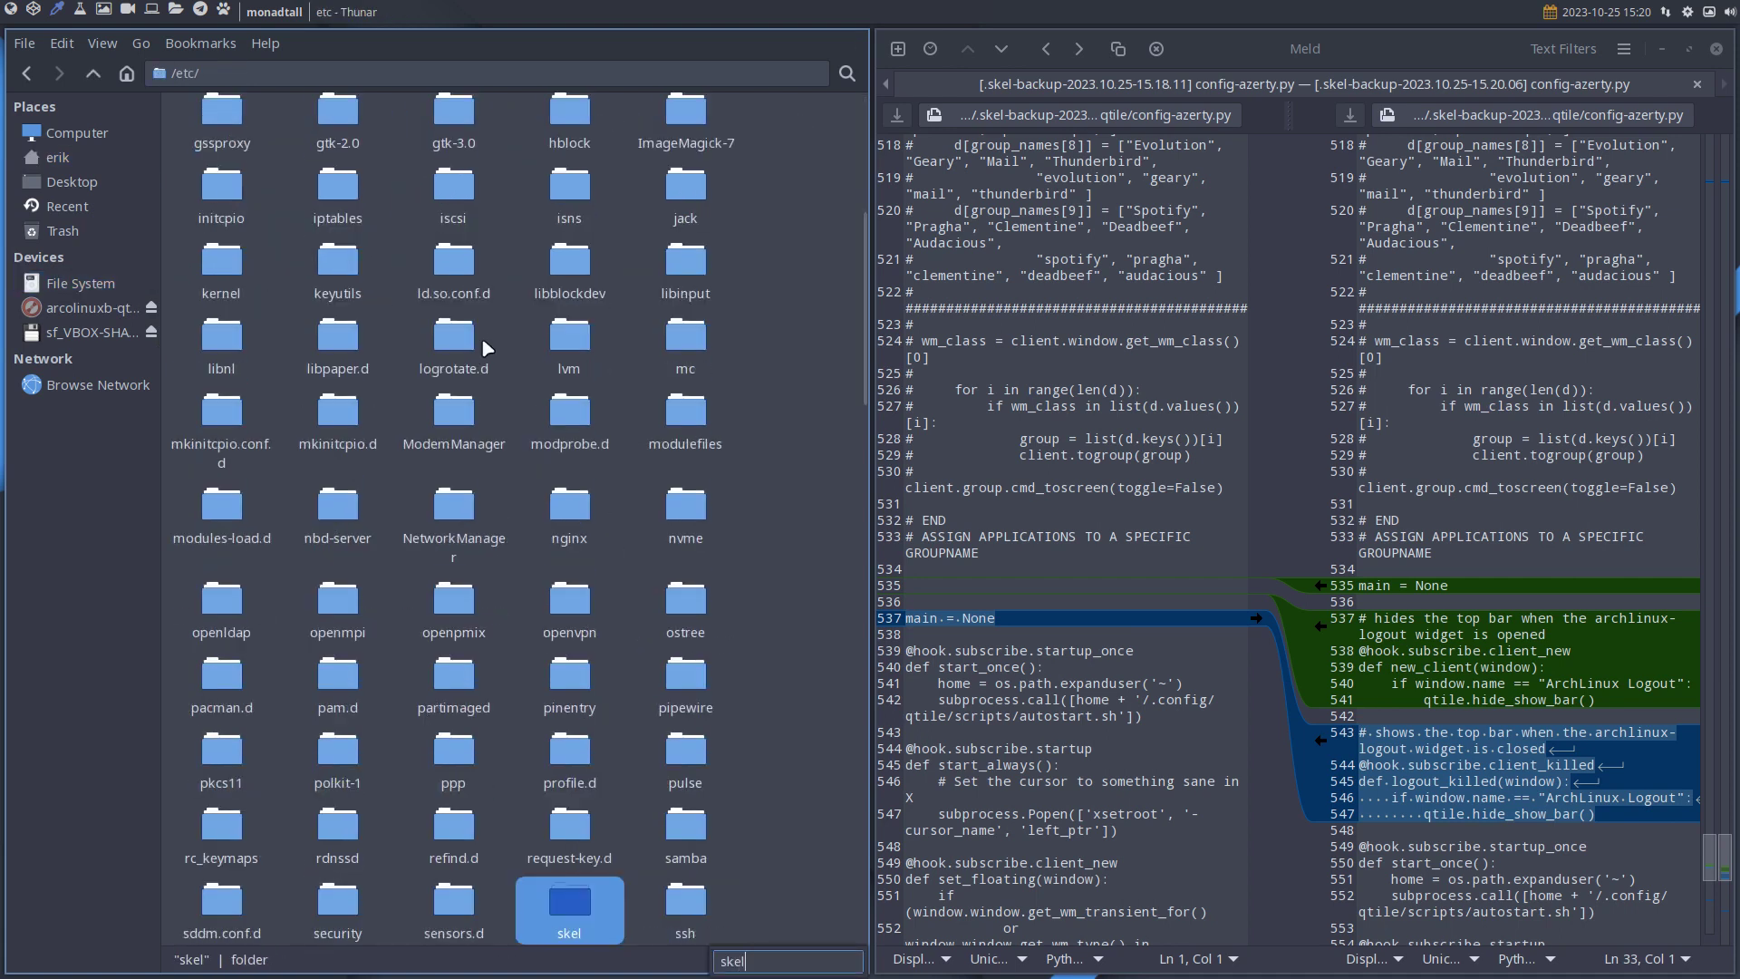
pyautogui.press('Return')
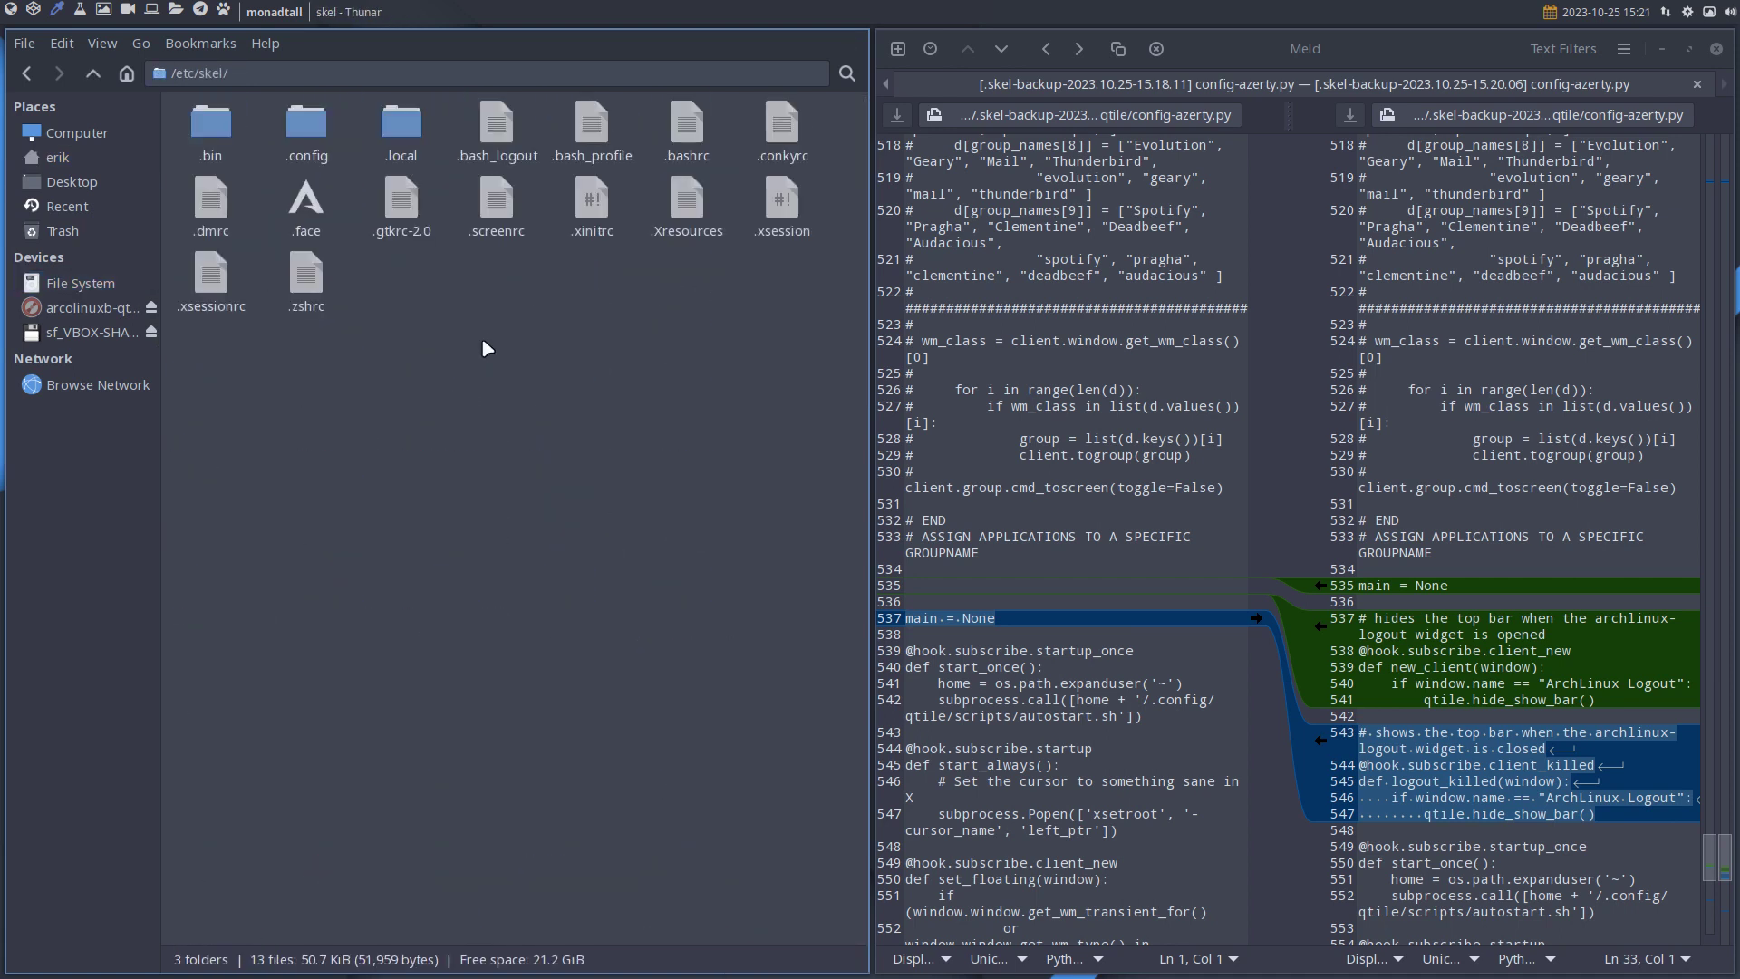
pyautogui.press('super+Return')
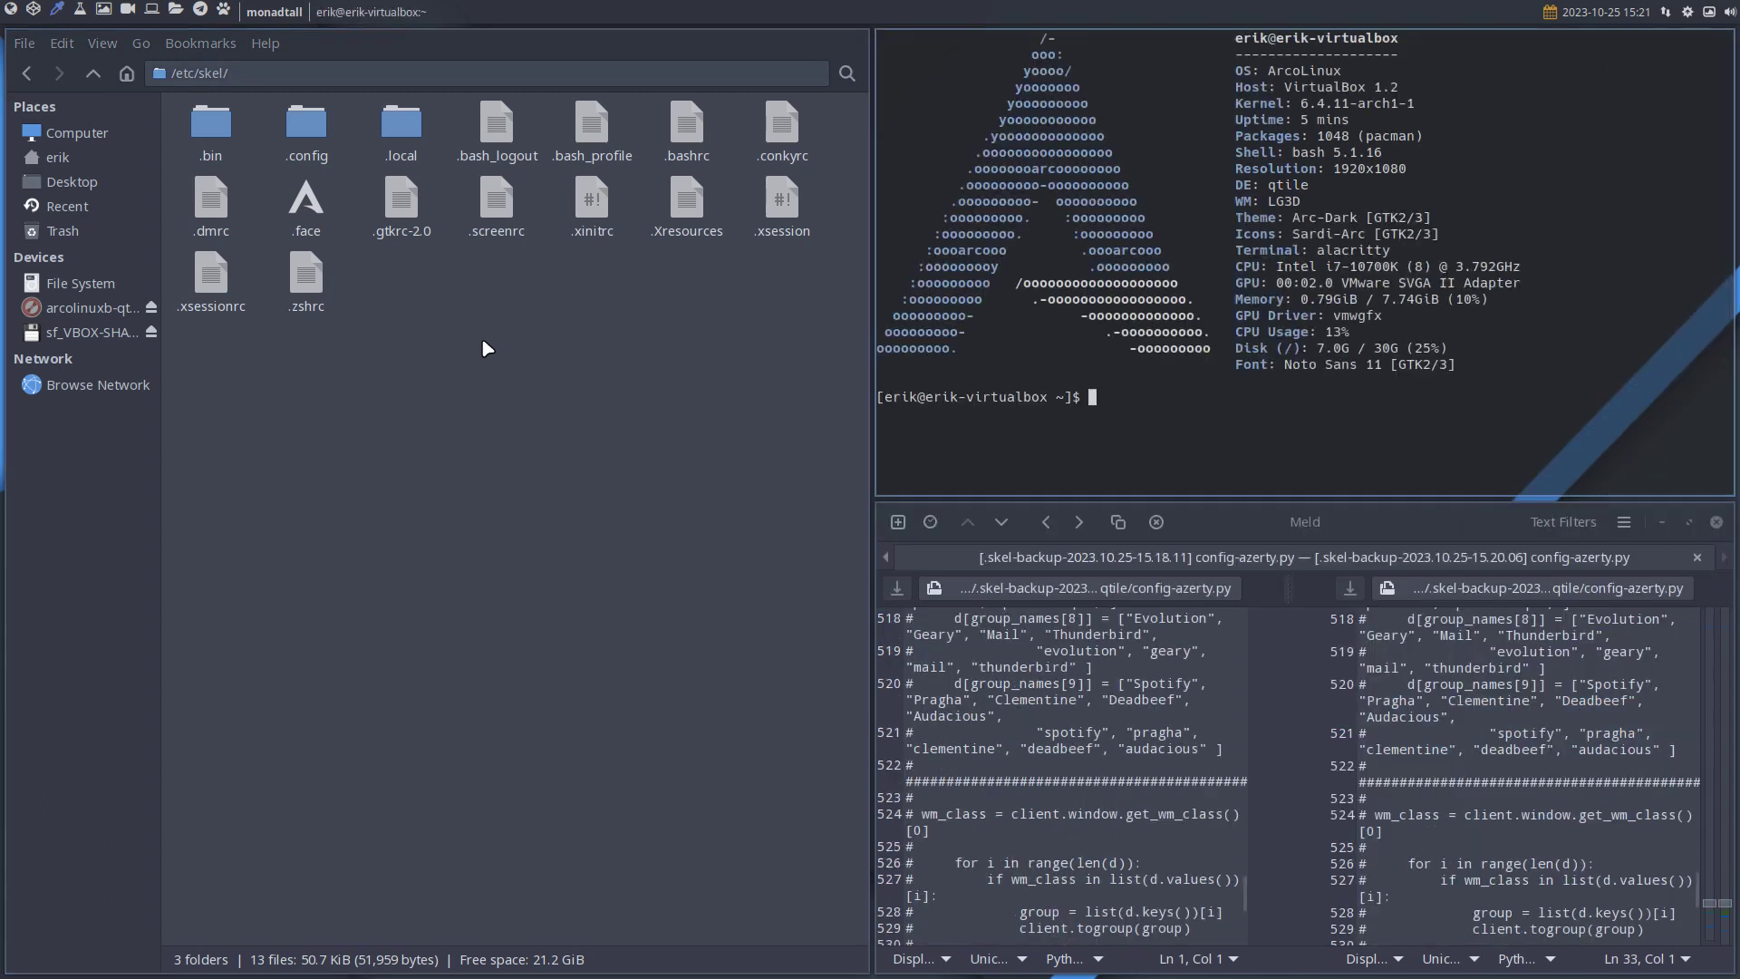
pyautogui.write('skel')
# Copy all /etc/skel items into the home folder, replacing existing files.
pyautogui.moveTo(179, 344); pyautogui.dragTo(820, 124)
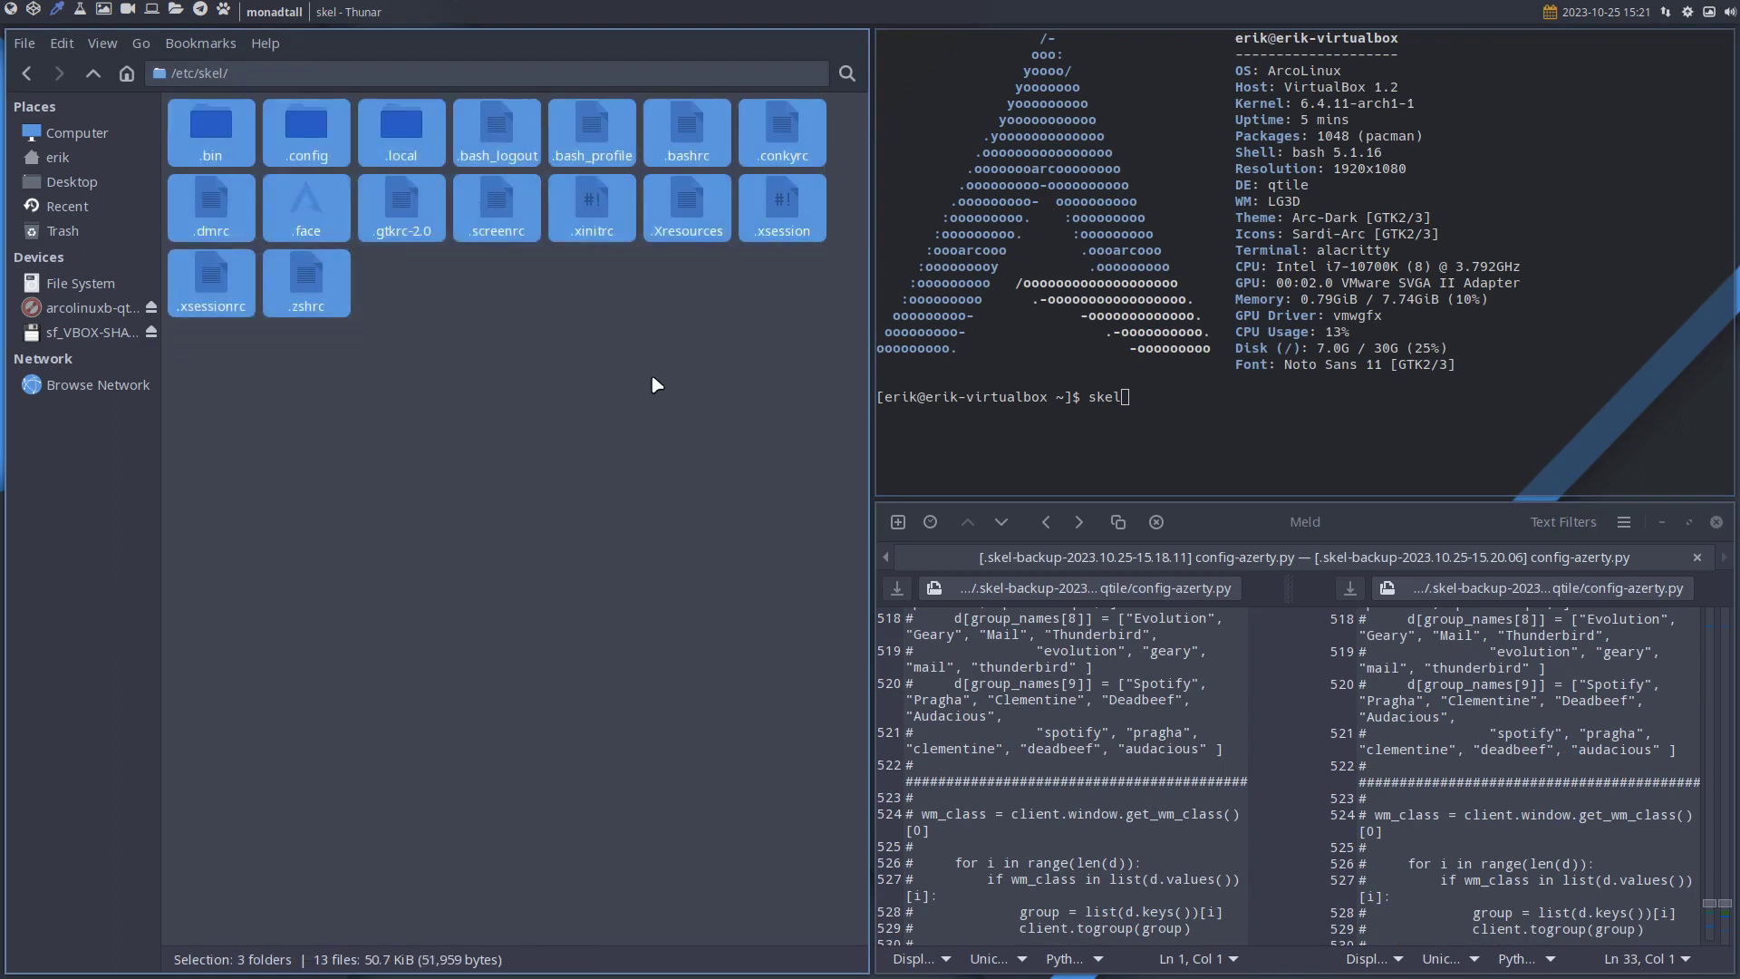
pyautogui.click(57, 157)
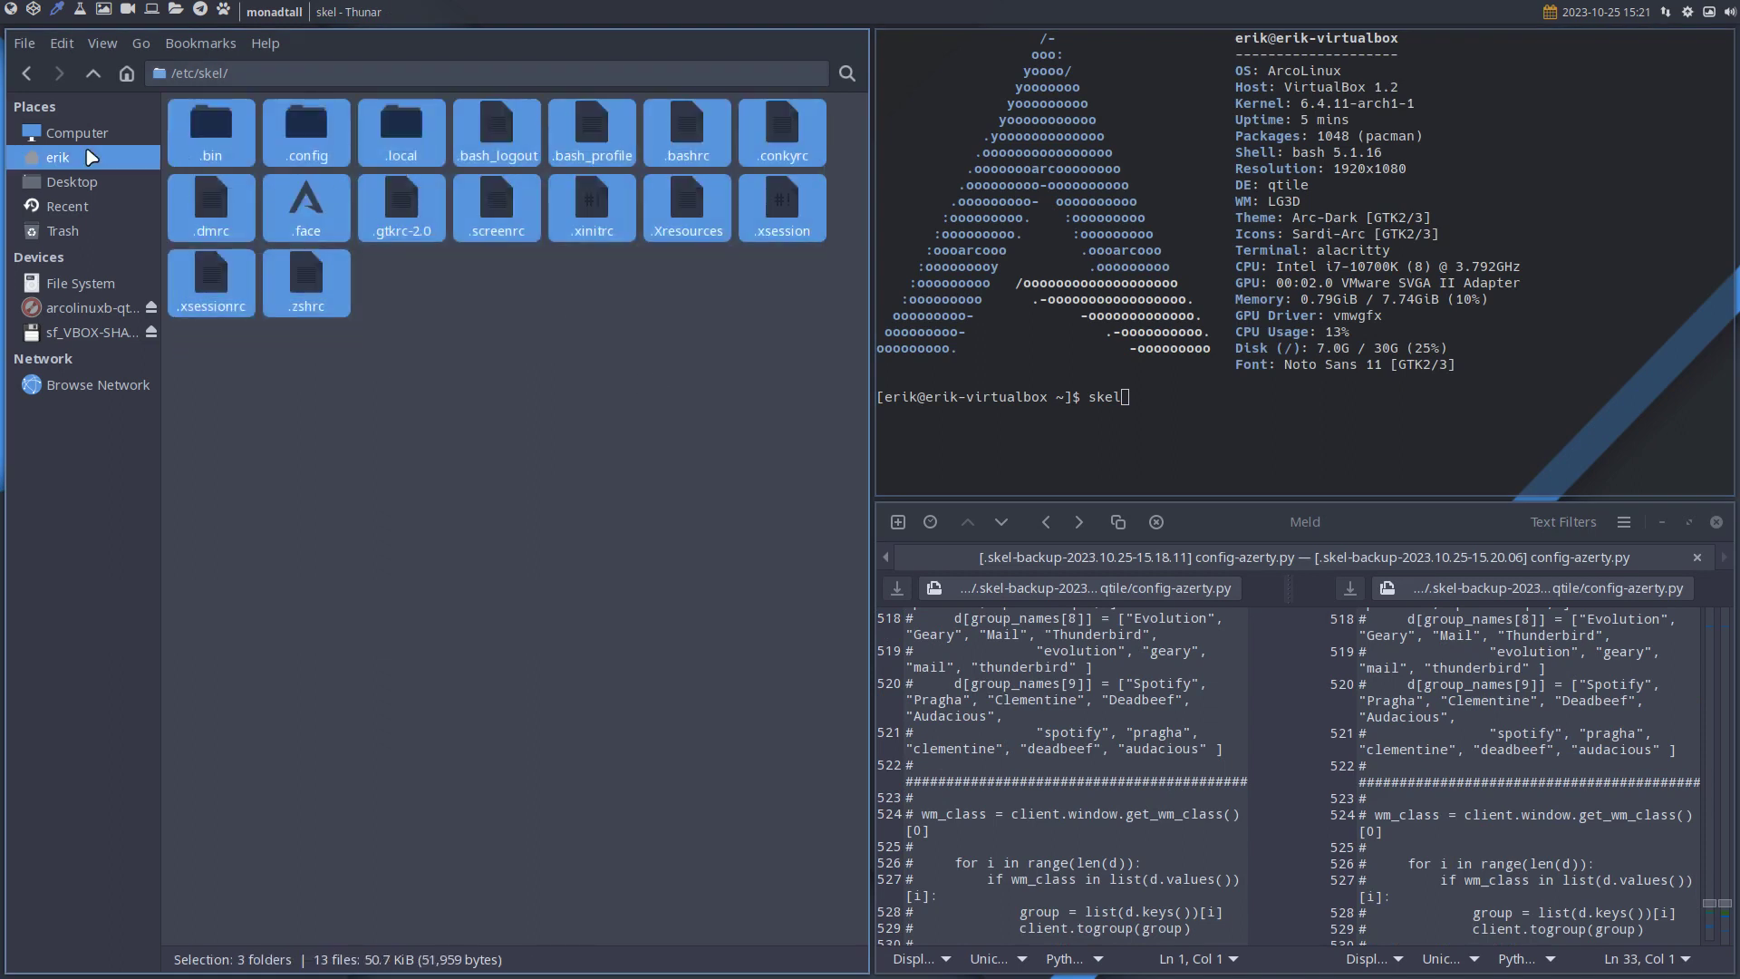
pyautogui.hotkey('ctrl', 'v')
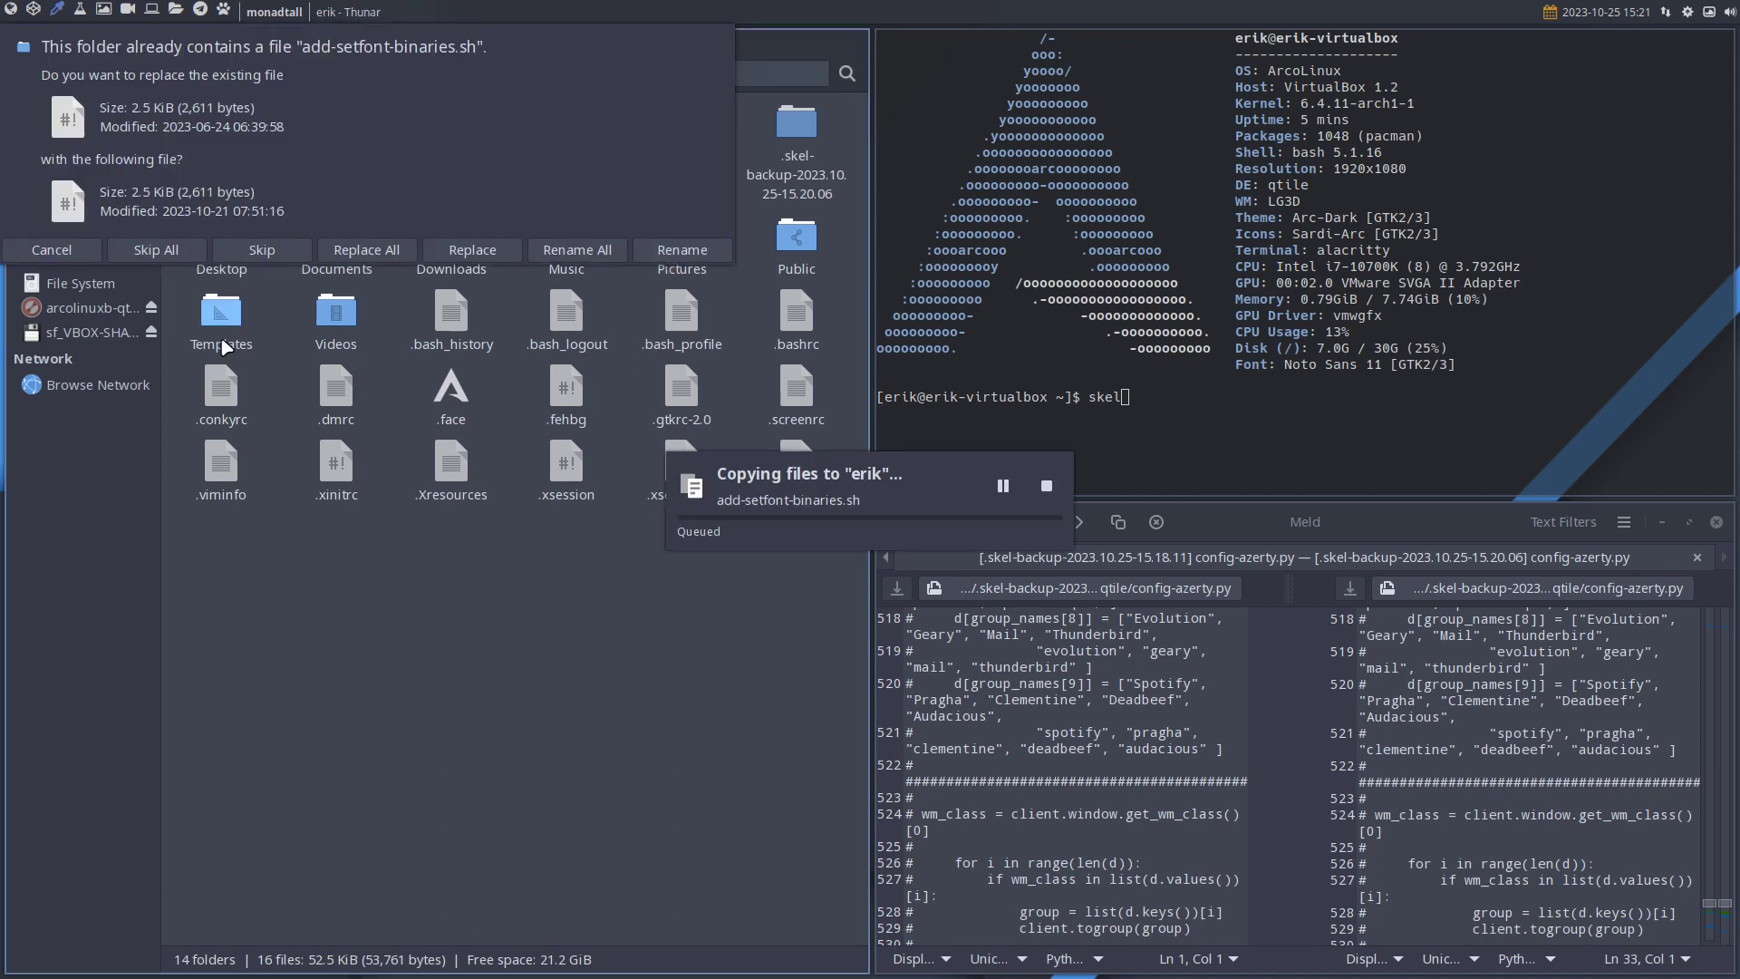
pyautogui.click(82, 248)
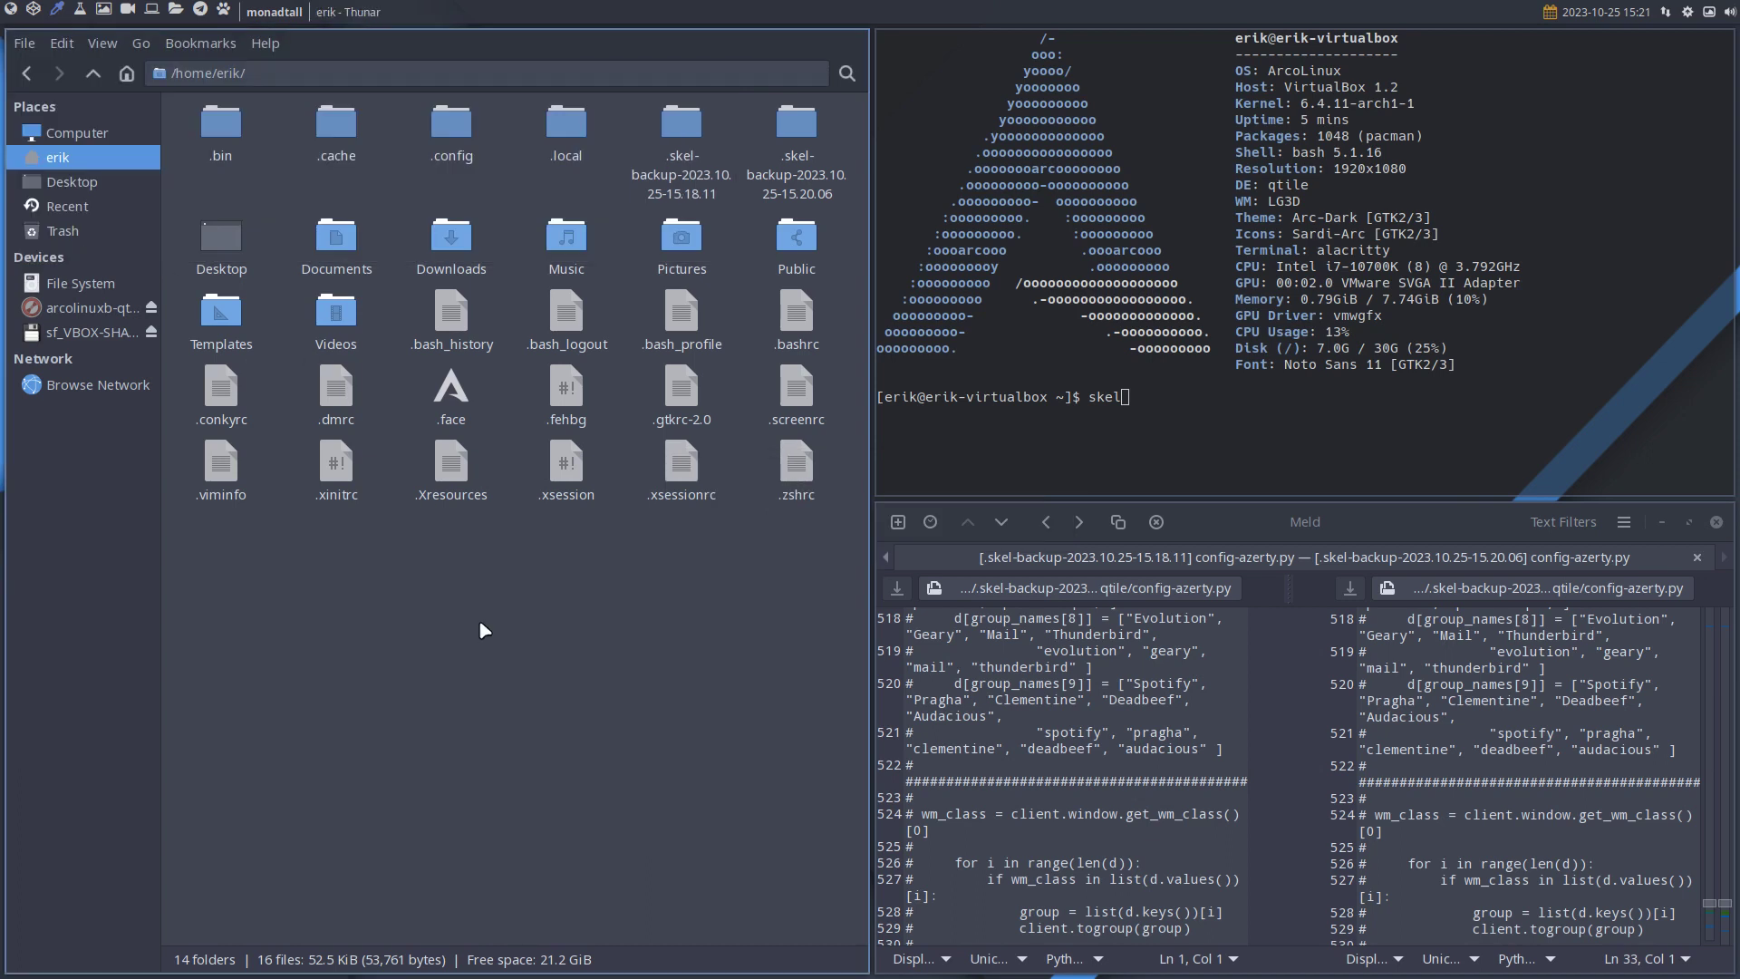
# Open /etc/skel/.config/qtile and select all ten items in it.
pyautogui.click(26, 74)
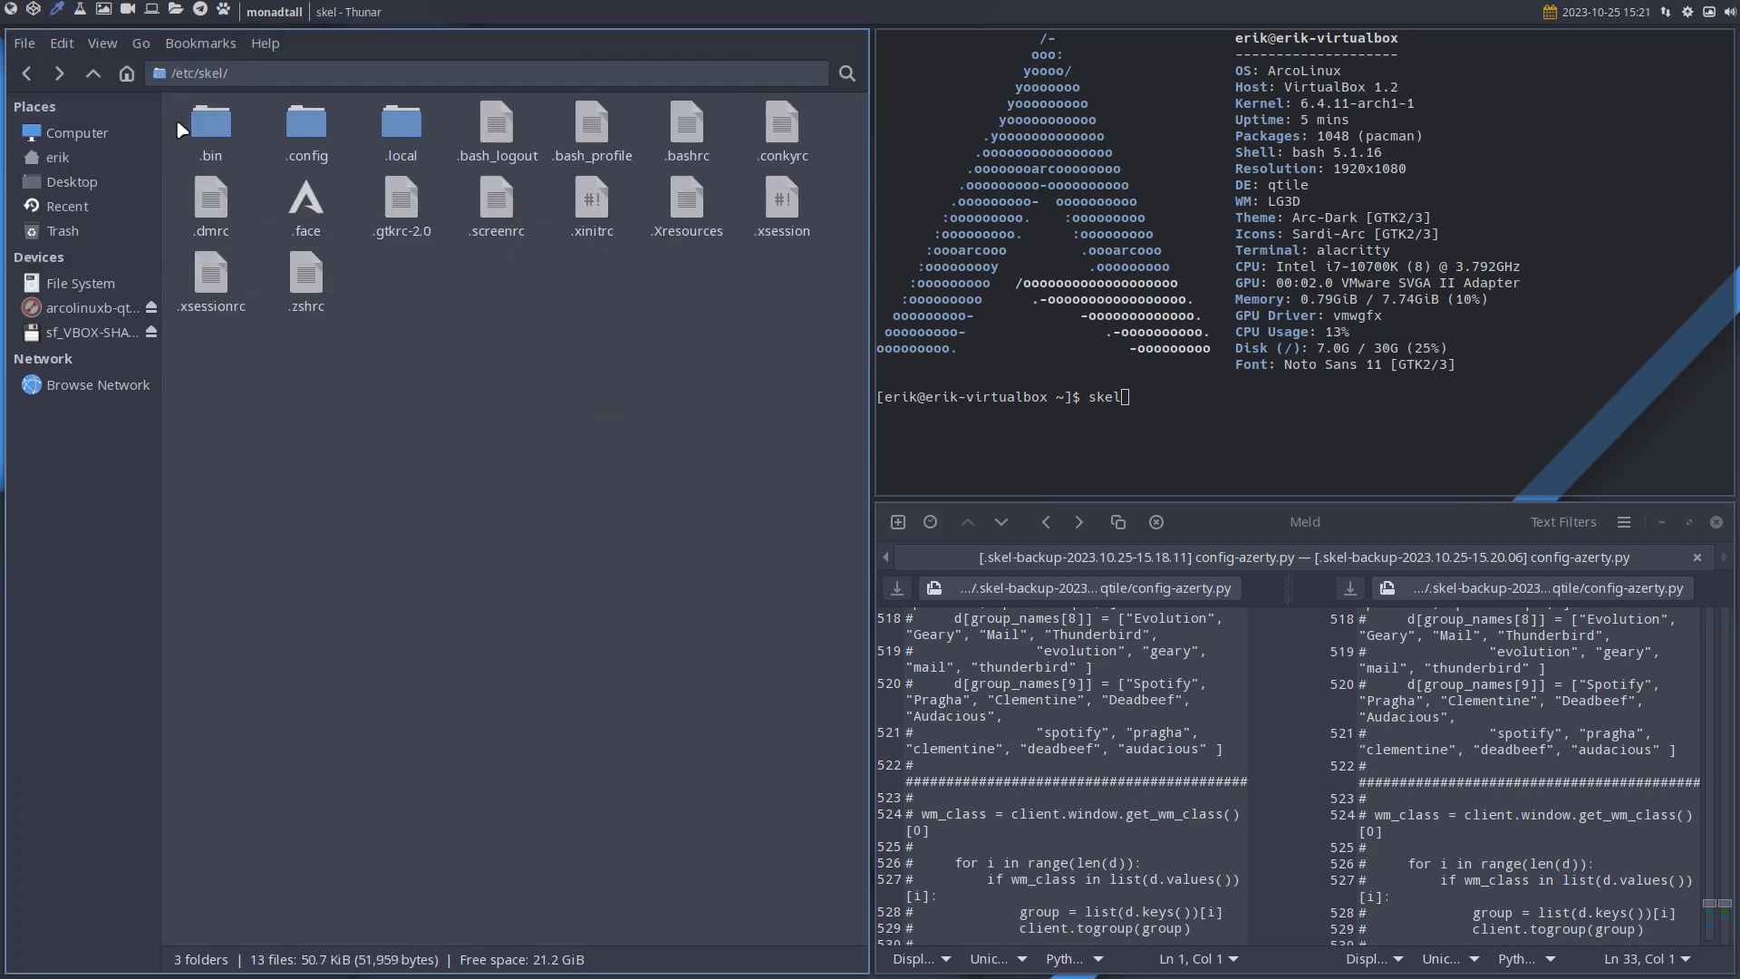
pyautogui.doubleClick(306, 125)
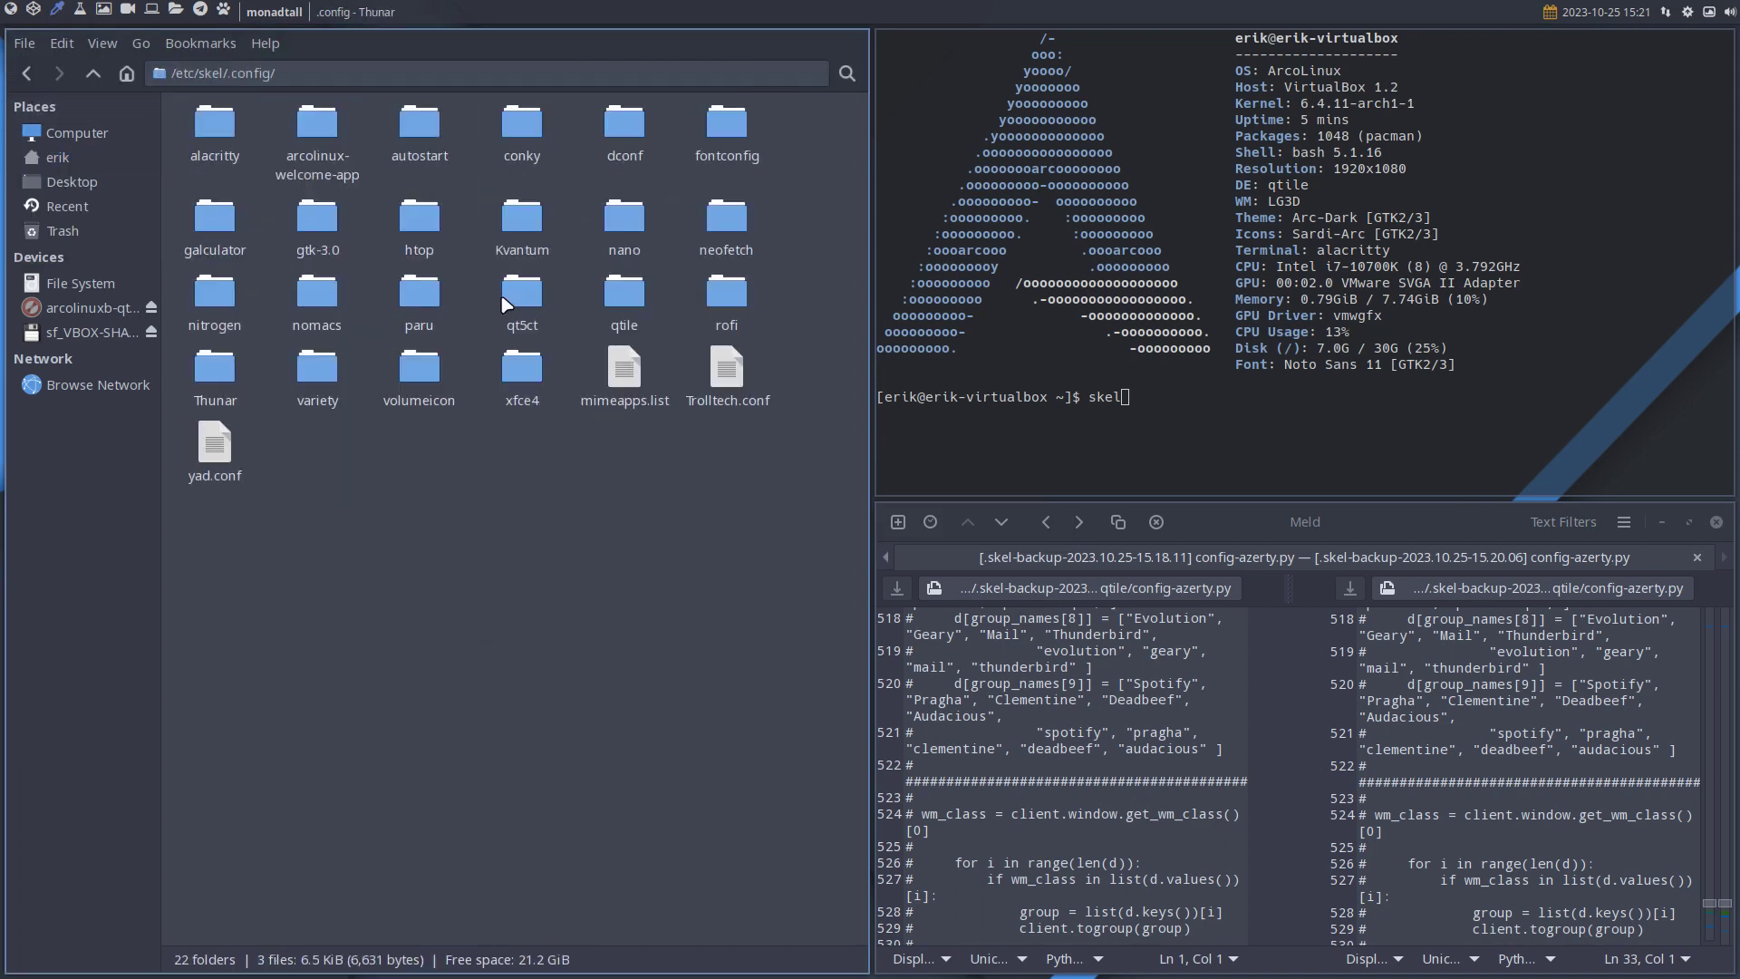
pyautogui.doubleClick(624, 292)
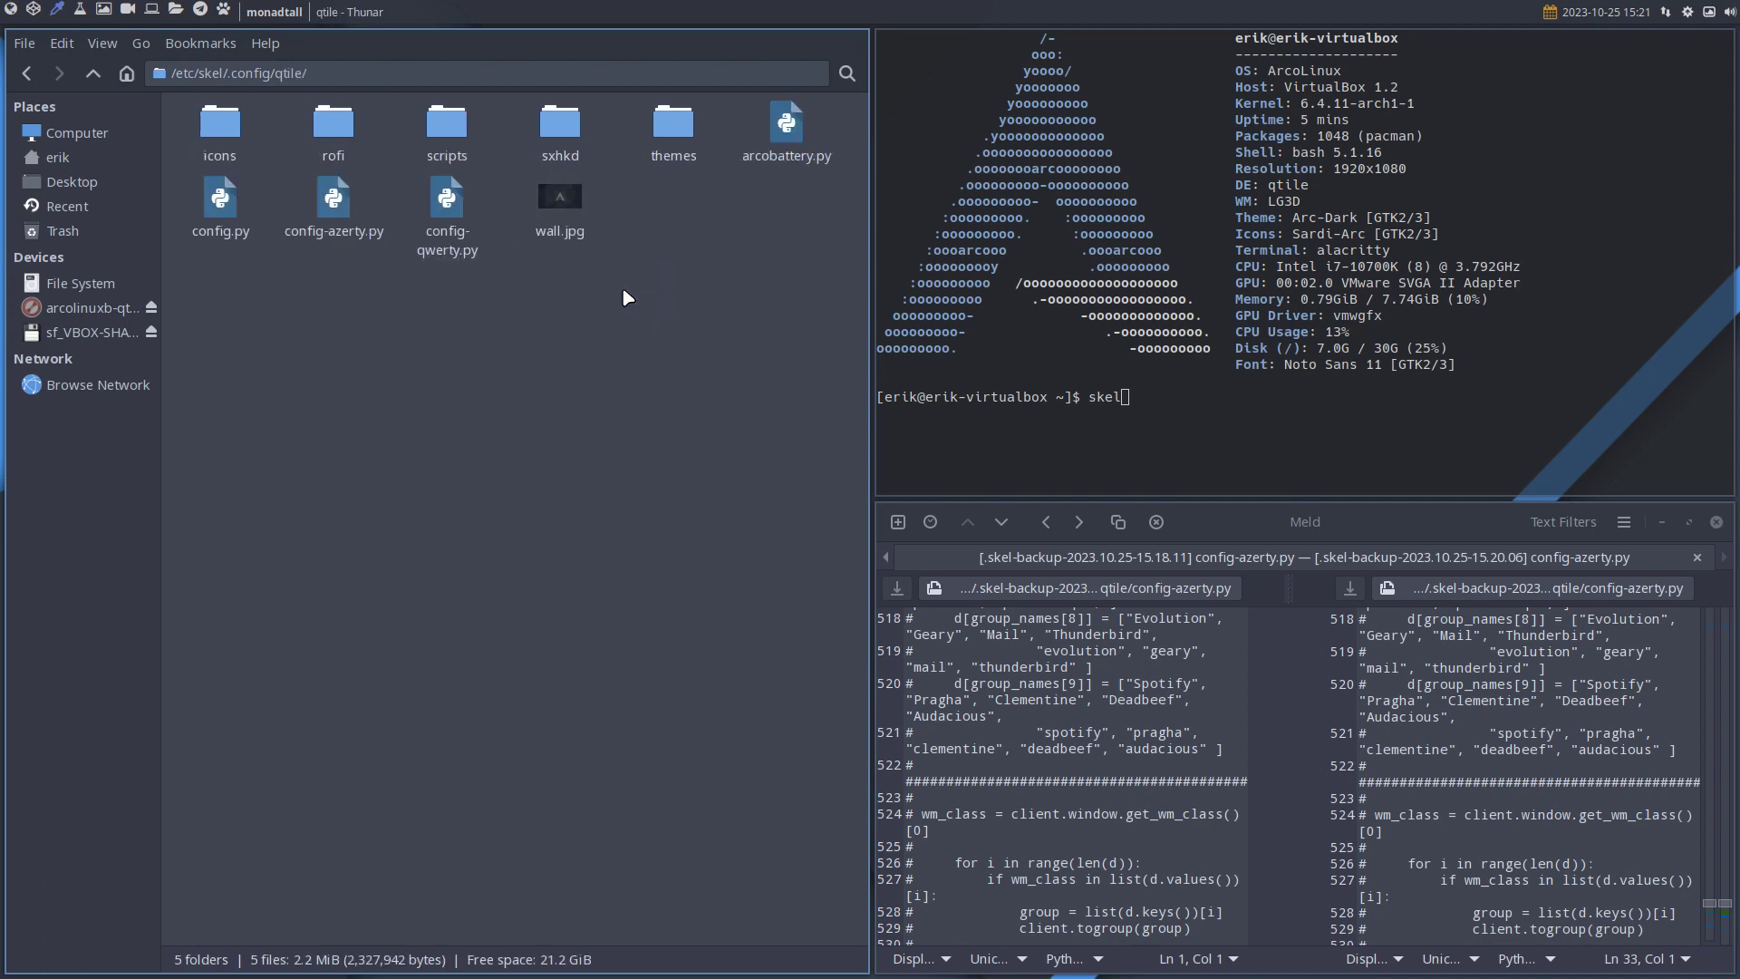
pyautogui.moveTo(216, 330); pyautogui.dragTo(816, 159)
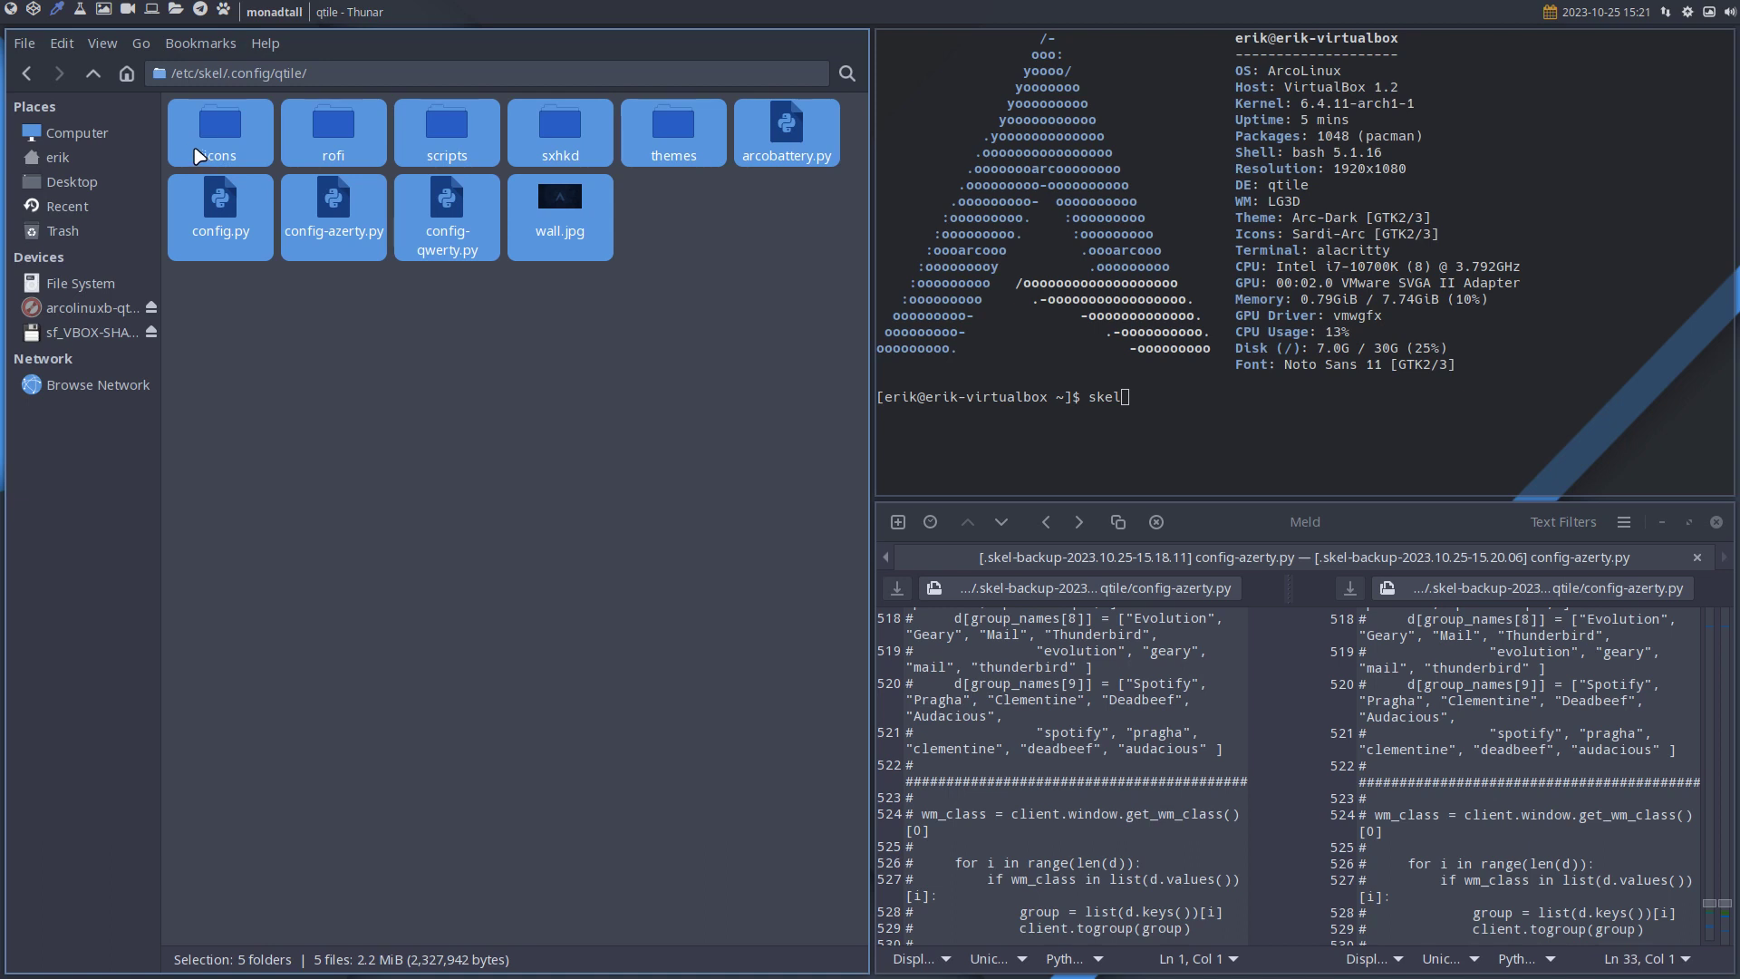
# Duplicate ~/.config/qtile as a backup named qtile (copy 1).
pyautogui.click(60, 157)
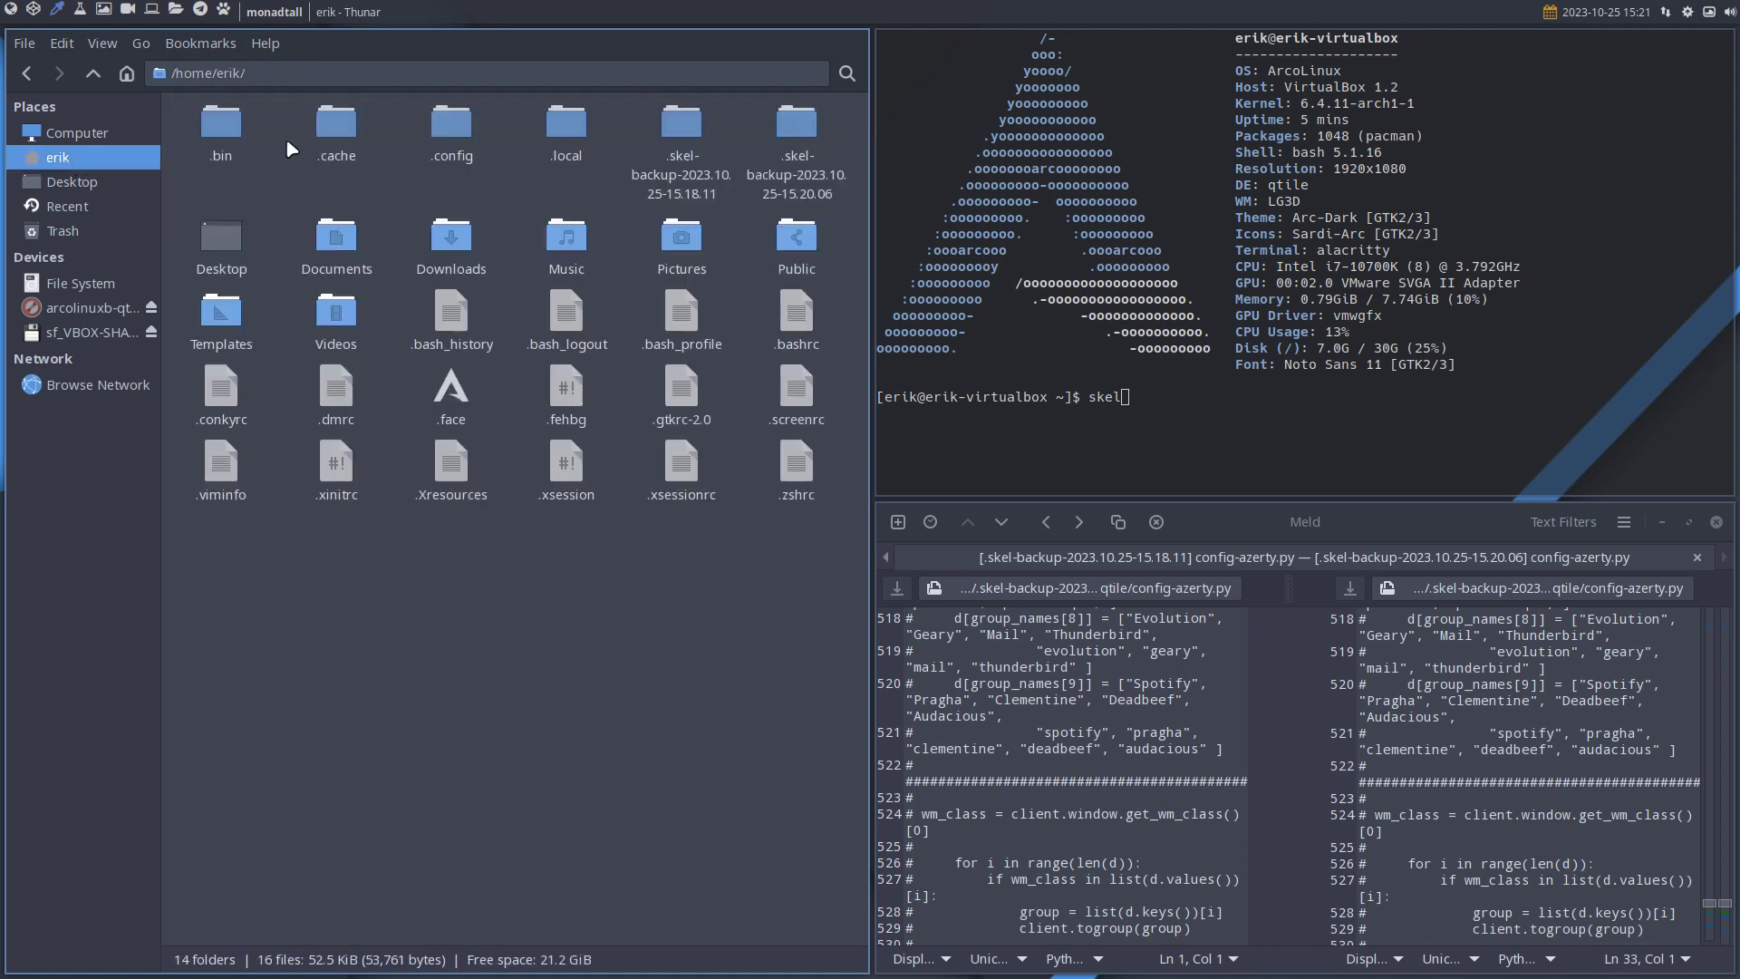
pyautogui.doubleClick(446, 126)
pyautogui.write('q')
pyautogui.click(350, 362)
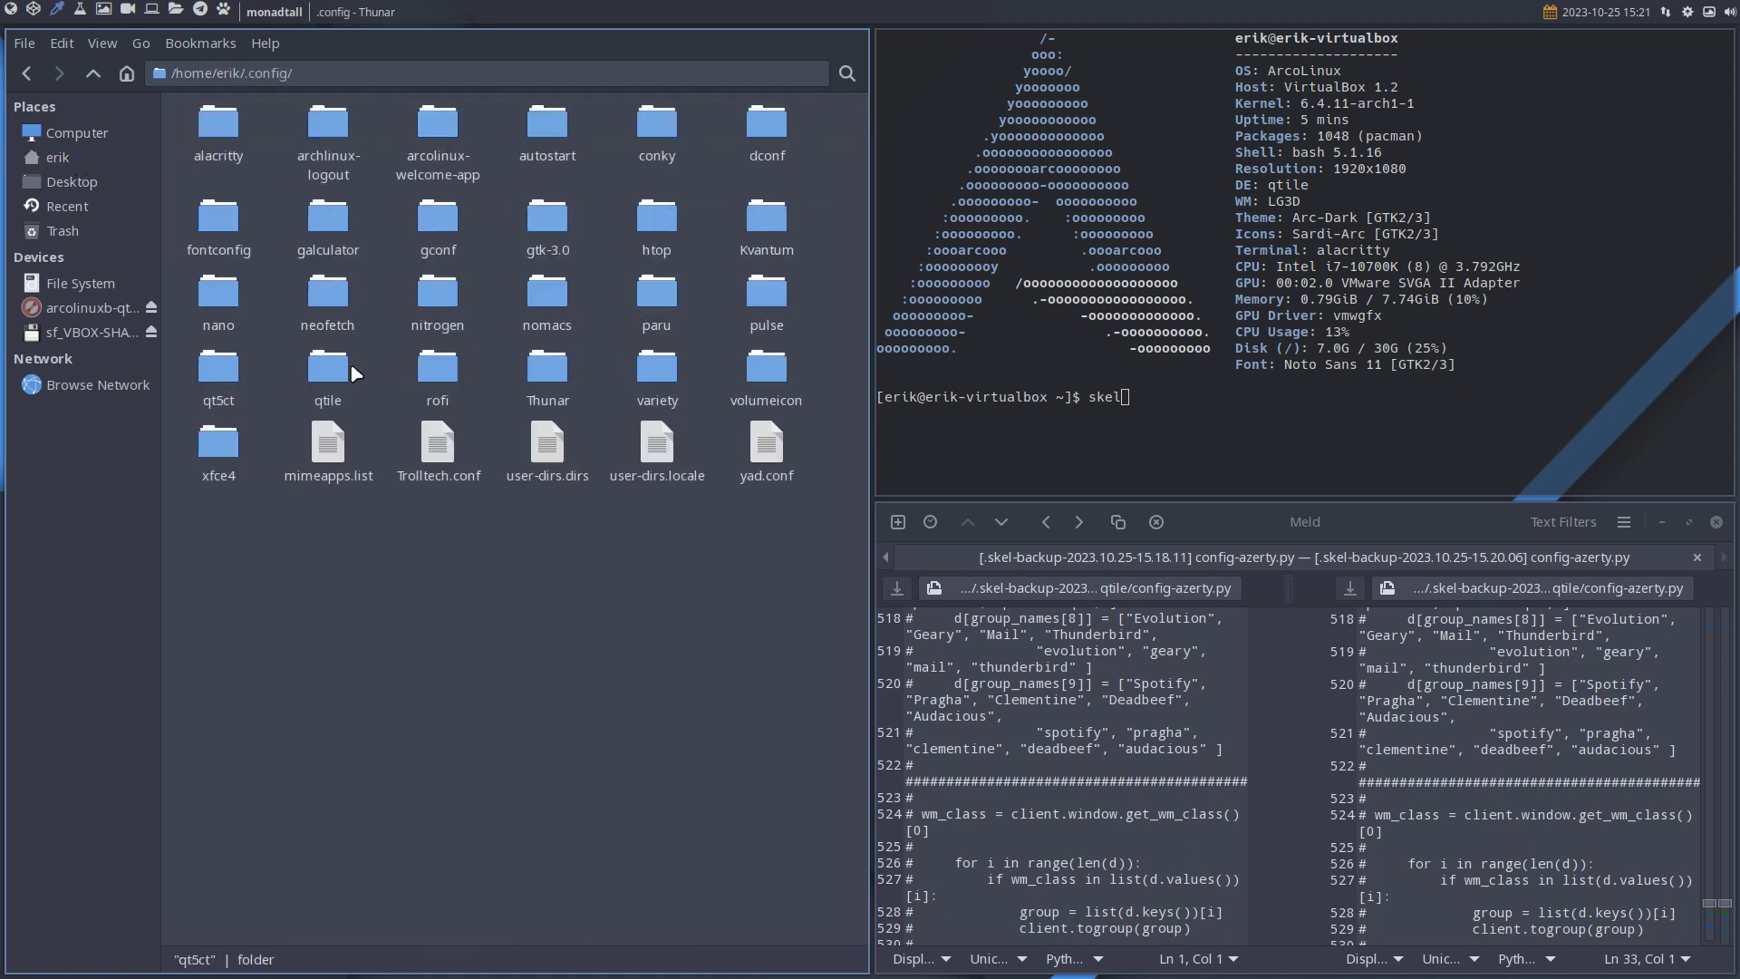
pyautogui.click(350, 363)
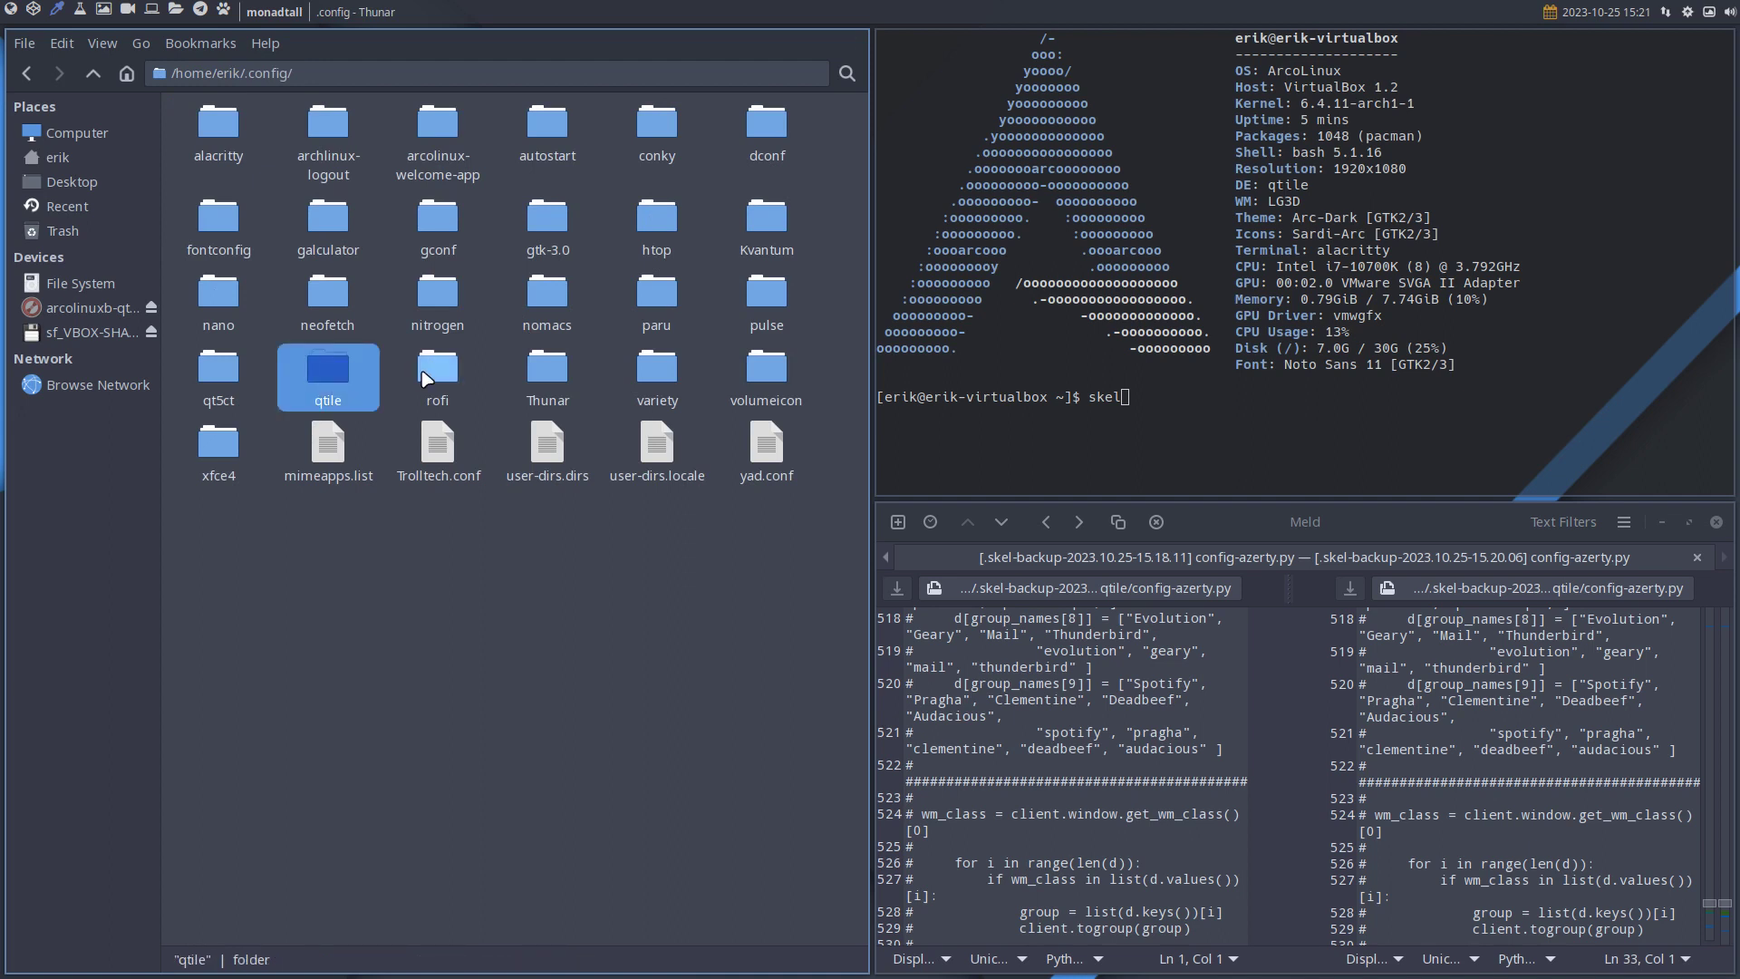
pyautogui.hotkey('ctrl', 'c')
pyautogui.hotkey('ctrl', 'v')
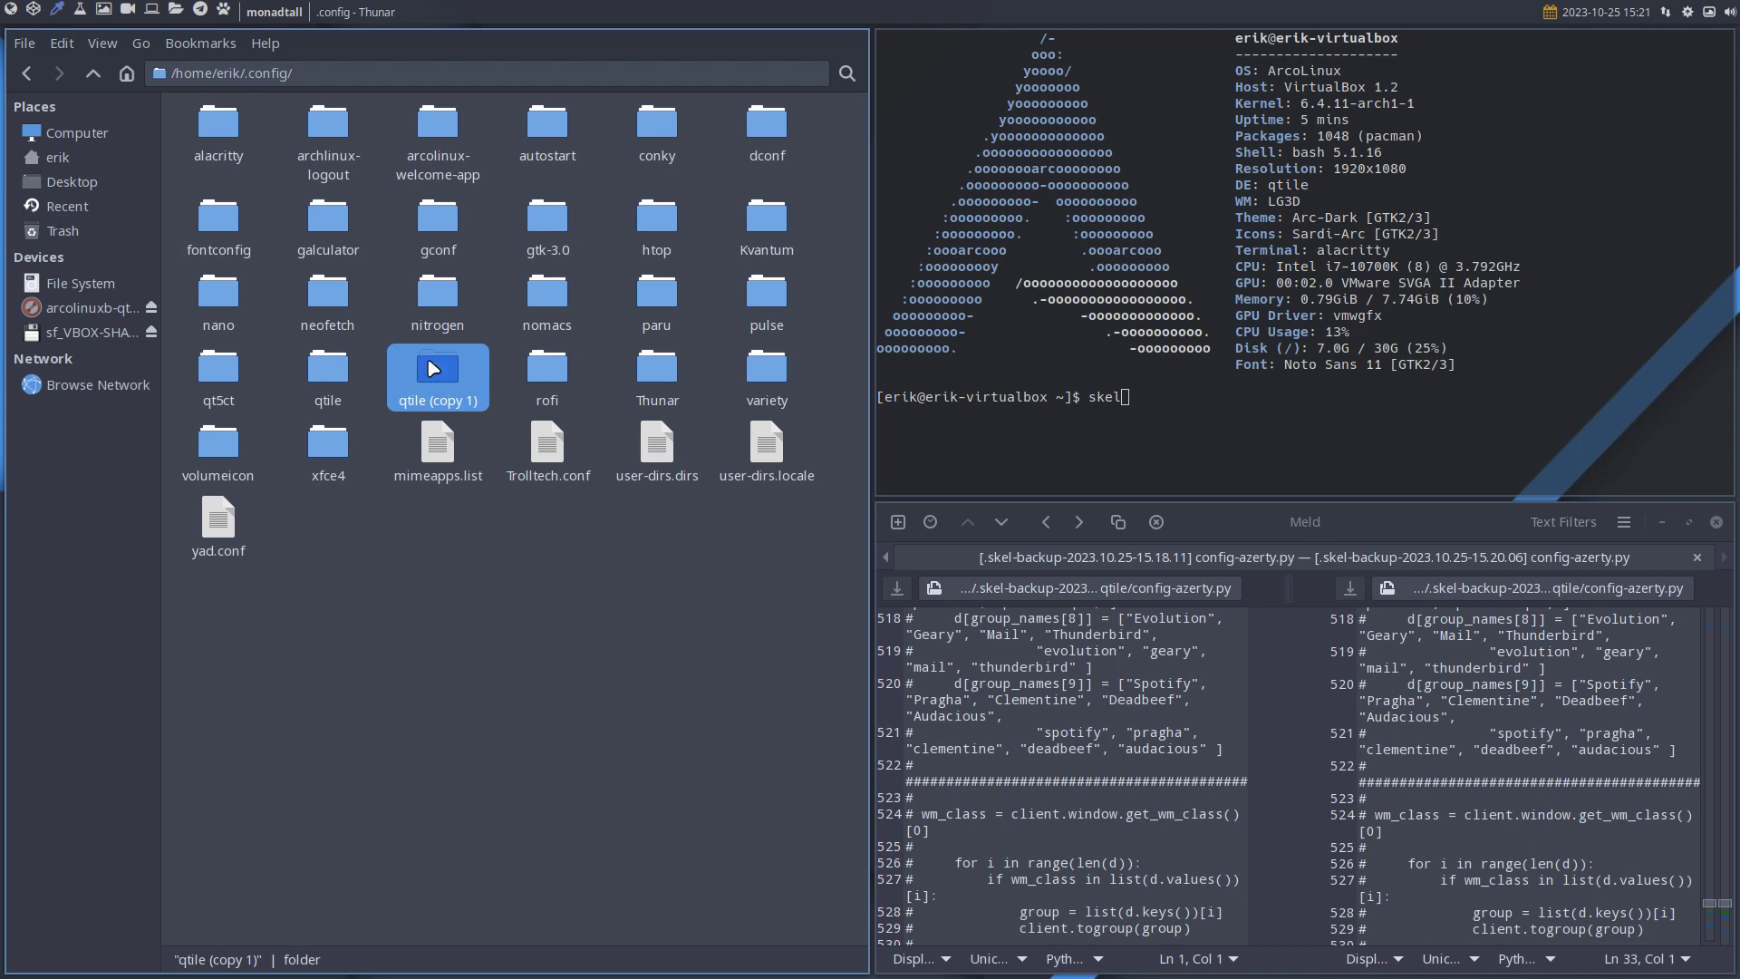
pyautogui.click(335, 380)
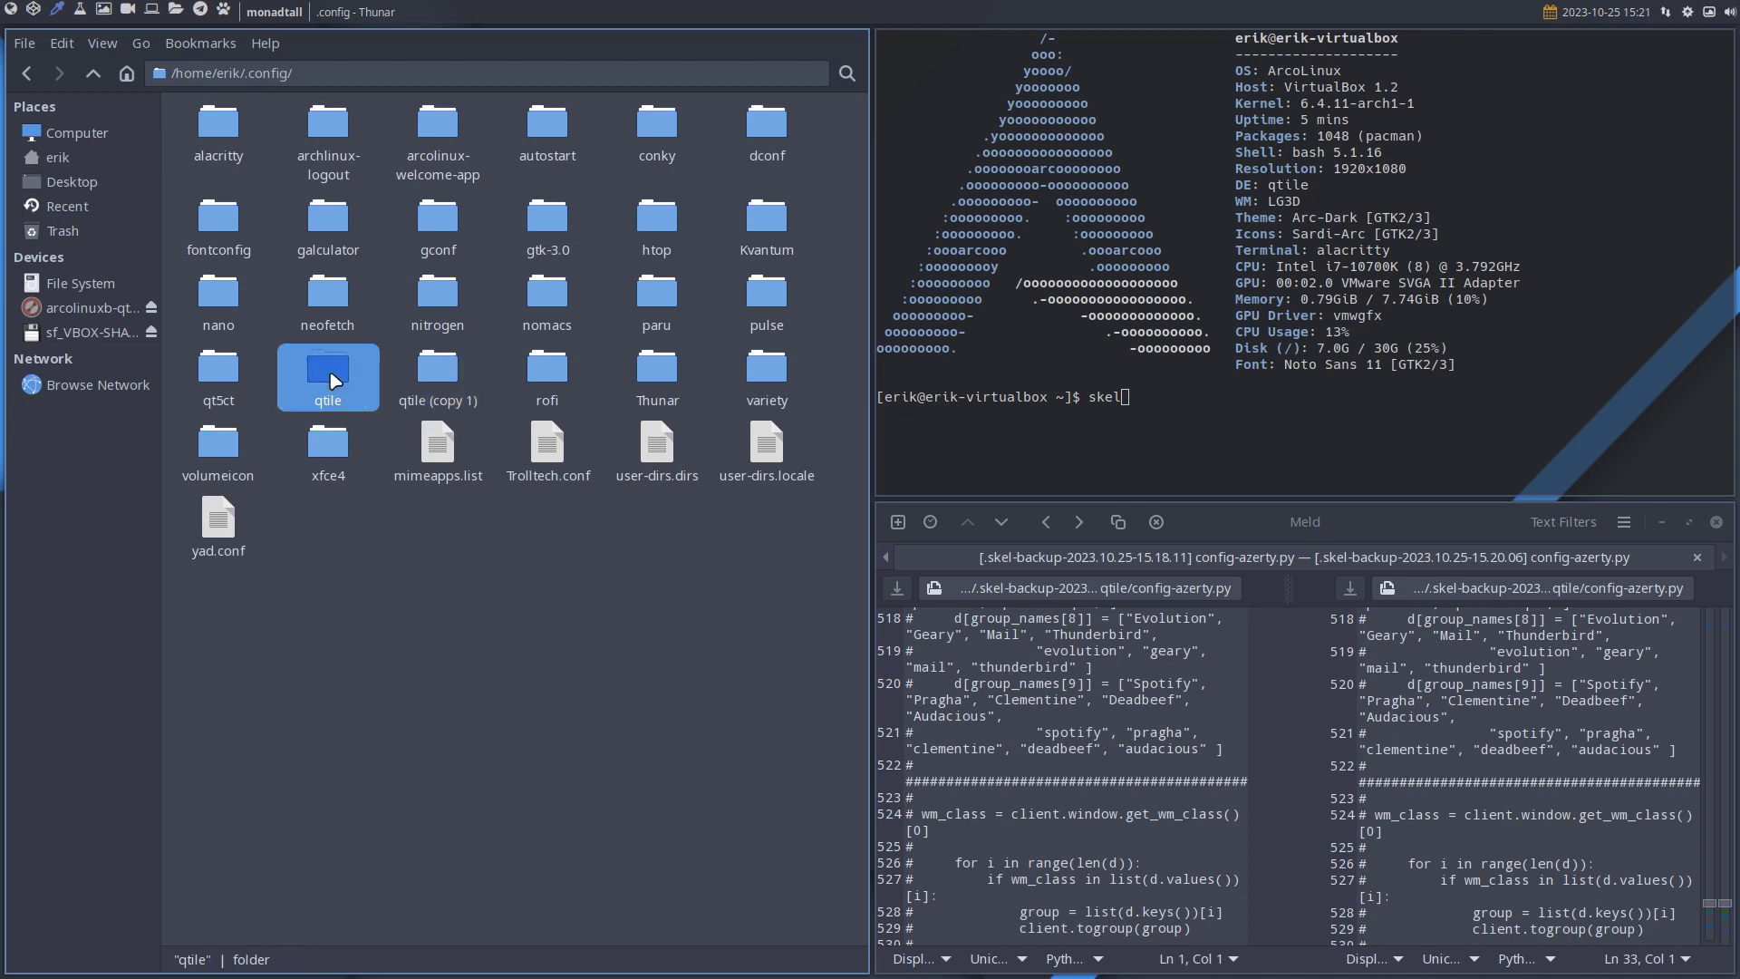
# Select all skel qtile files, then trash the eleven old files in ~/.config/qtile.
pyautogui.click(32, 73)
pyautogui.click(34, 73)
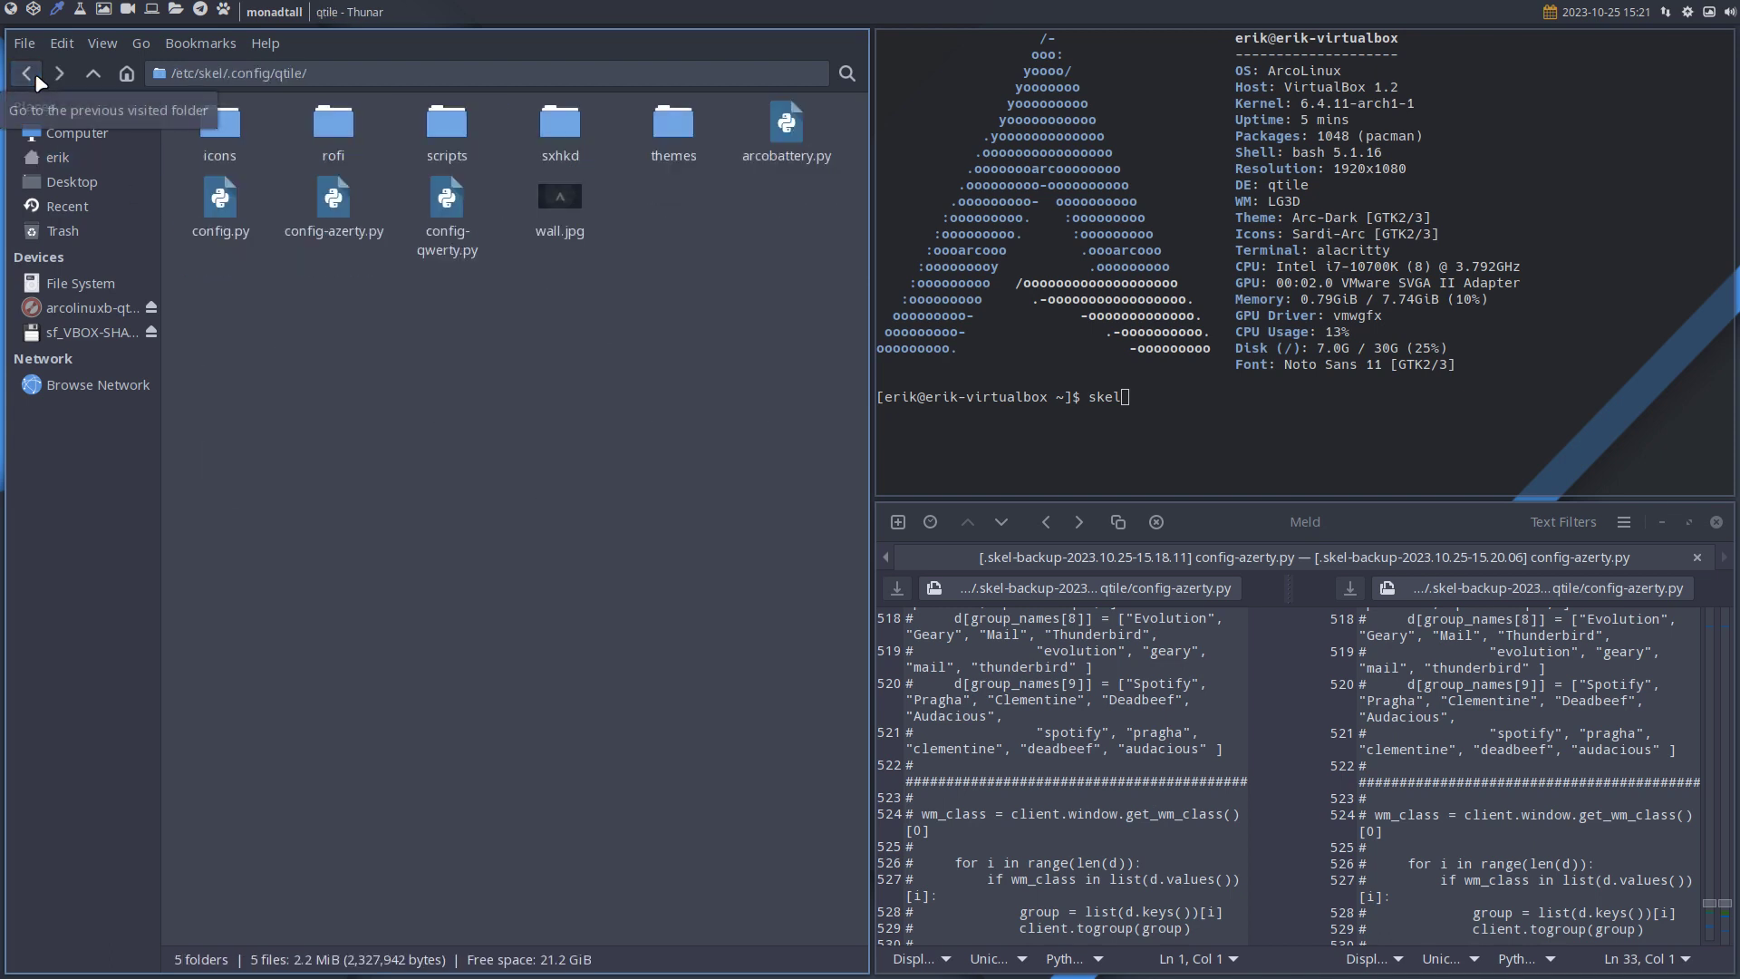
pyautogui.hotkey('ctrl', 'a')
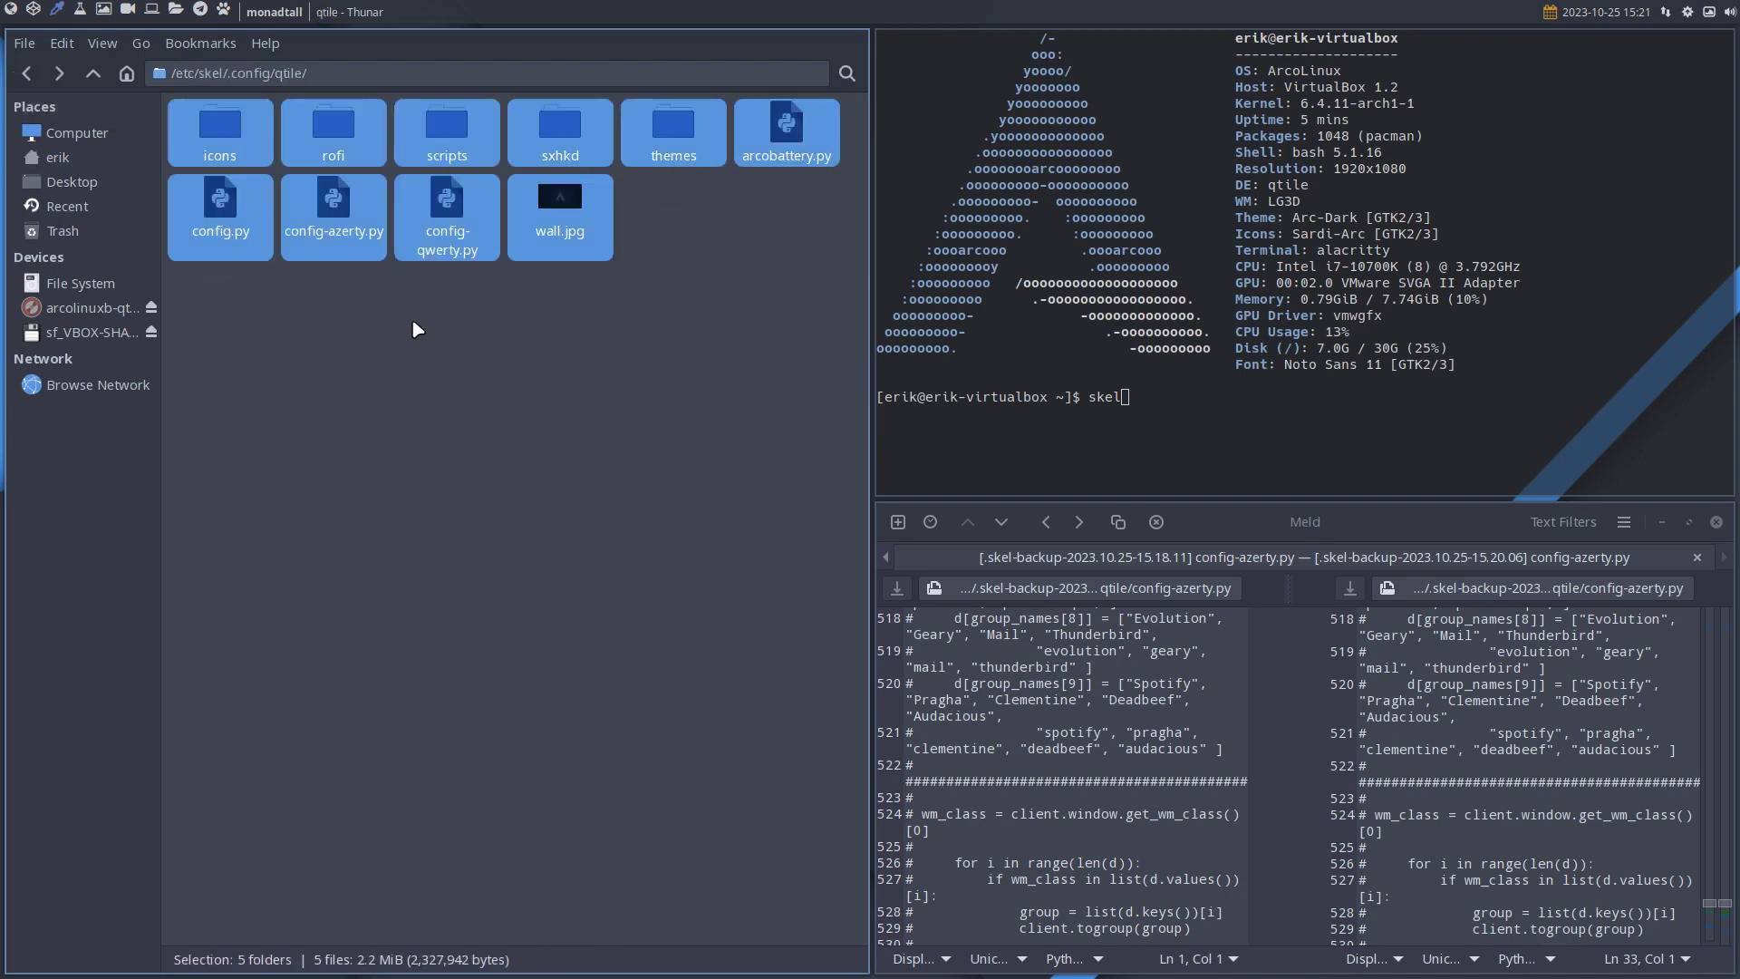
pyautogui.click(65, 152)
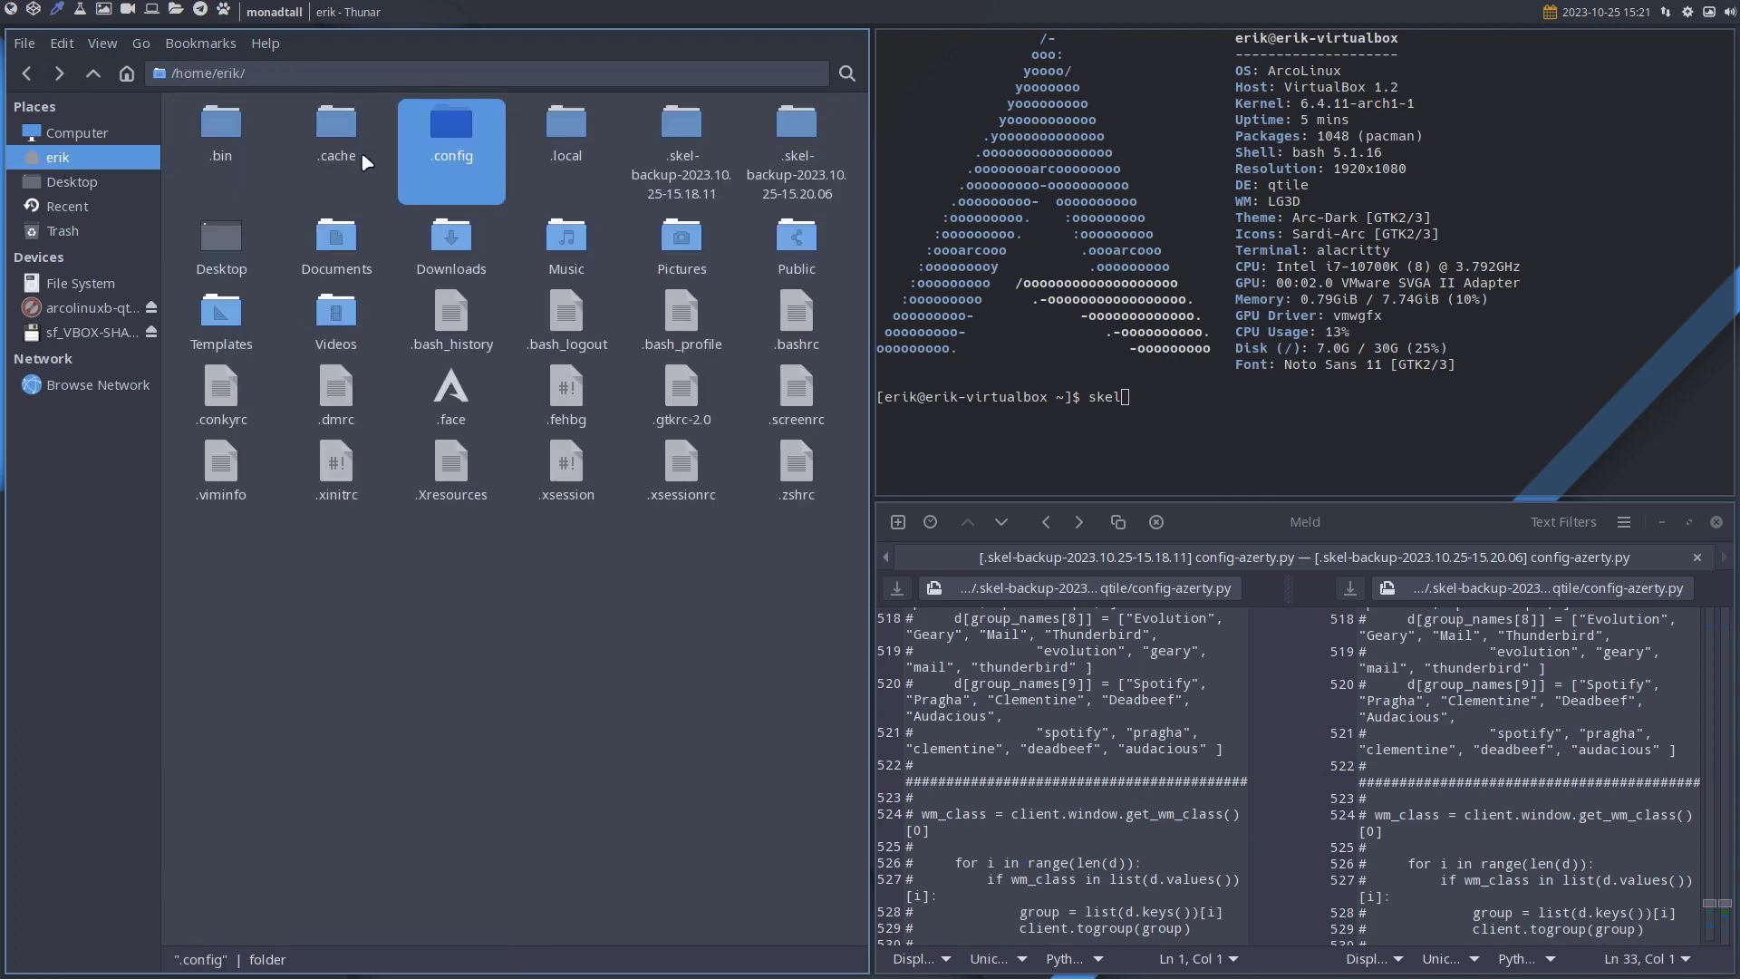
pyautogui.doubleClick(448, 127)
pyautogui.doubleClick(345, 379)
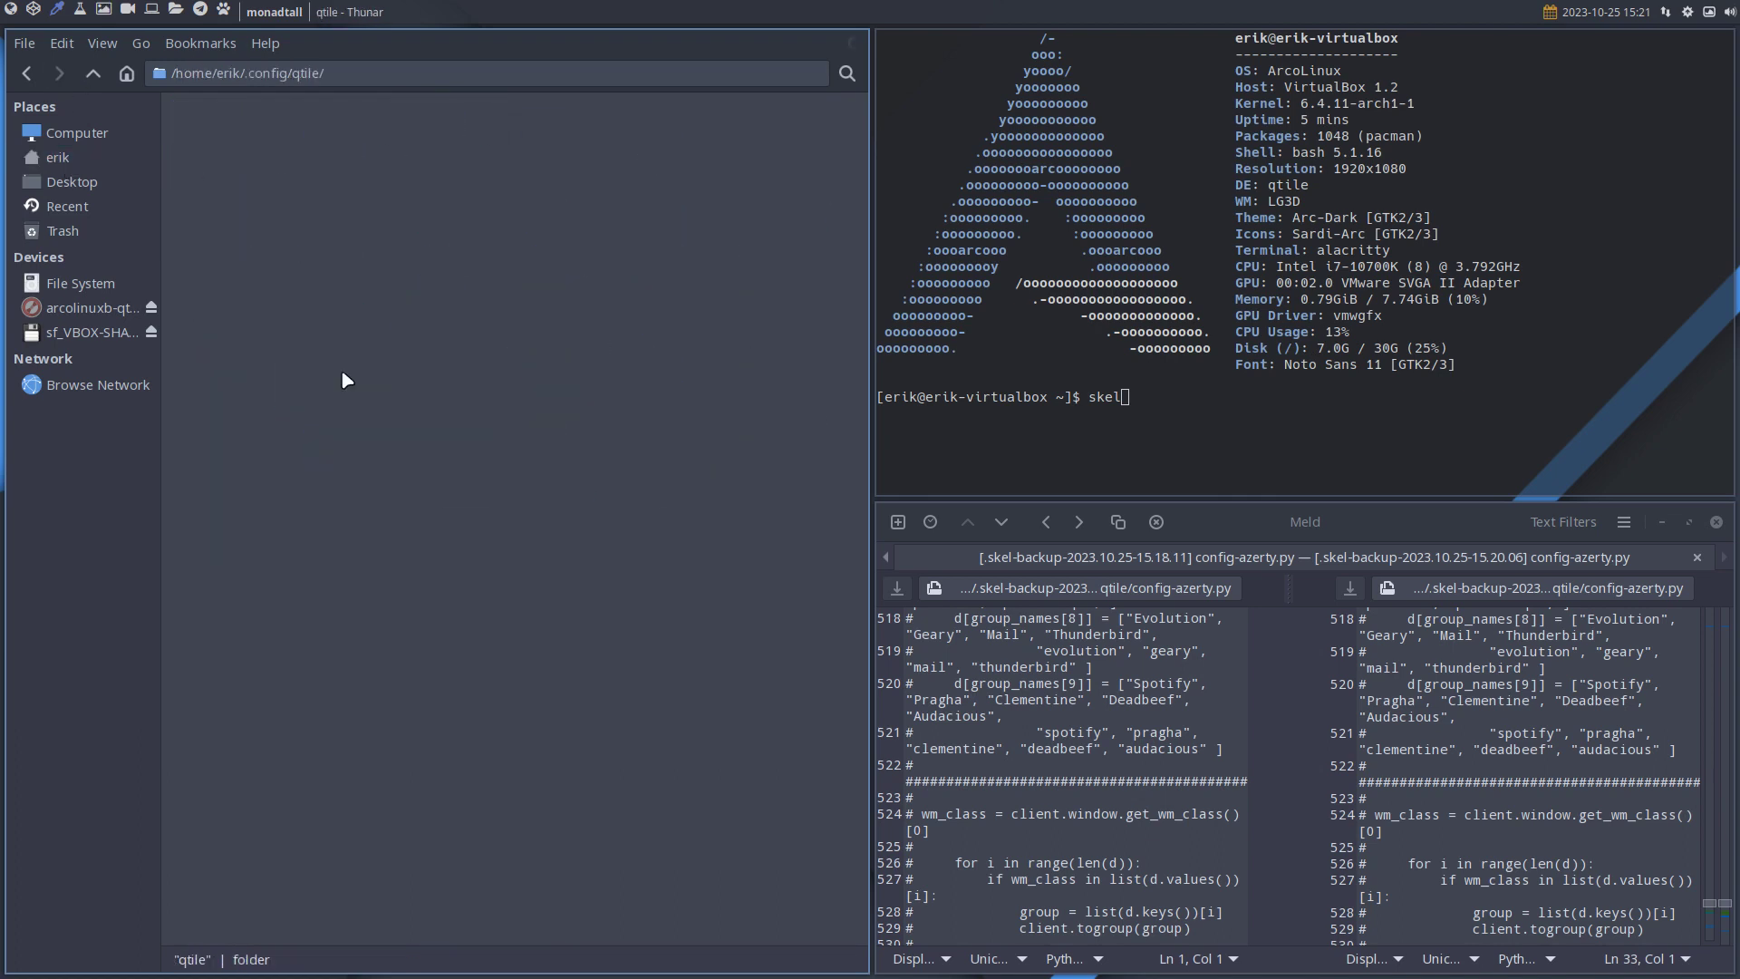
pyautogui.moveTo(242, 415); pyautogui.dragTo(830, 119)
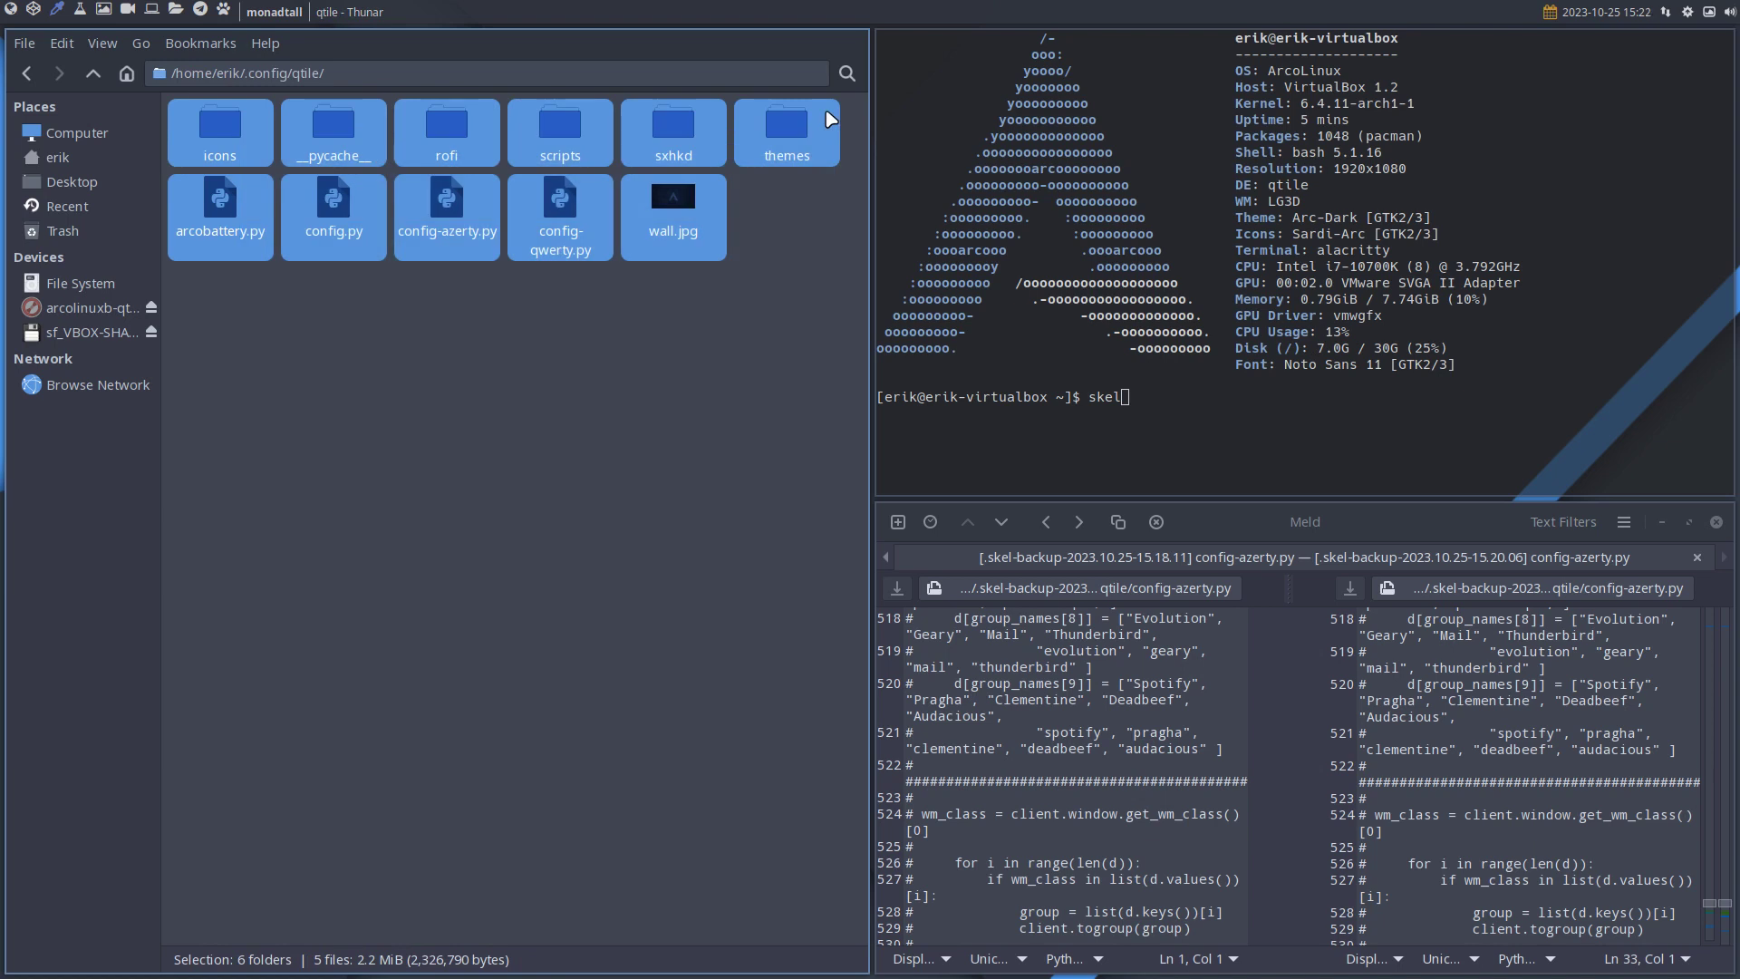
pyautogui.press('Delete')
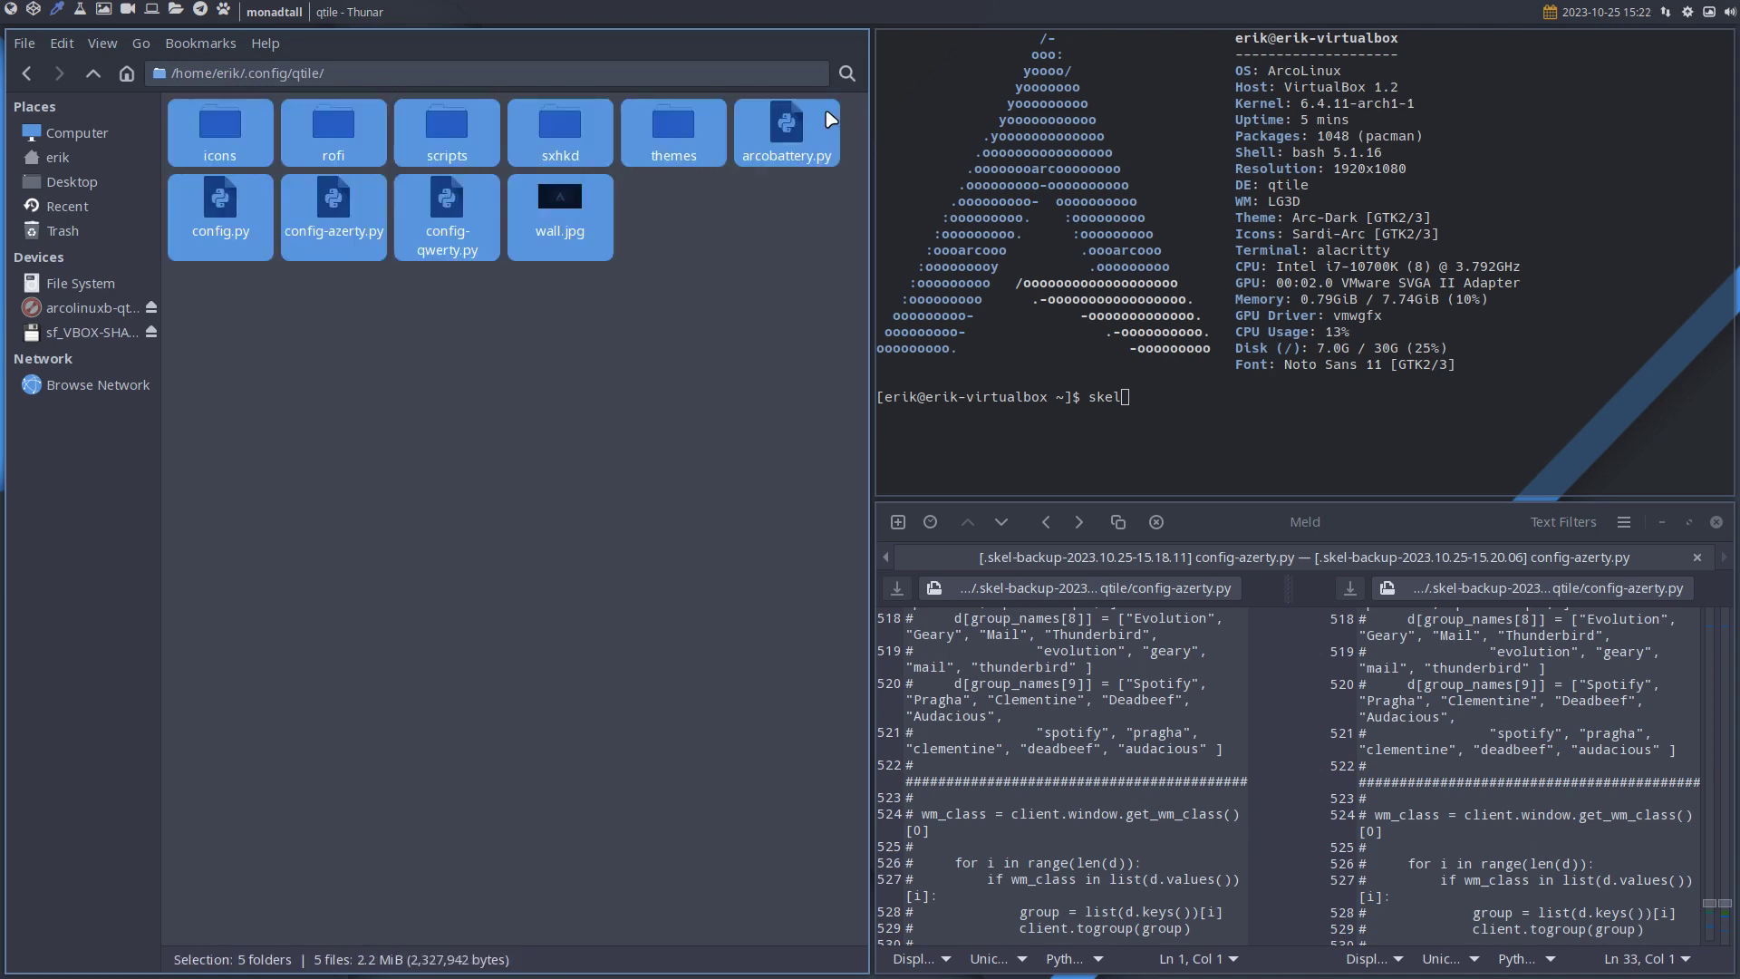
pyautogui.click(93, 76)
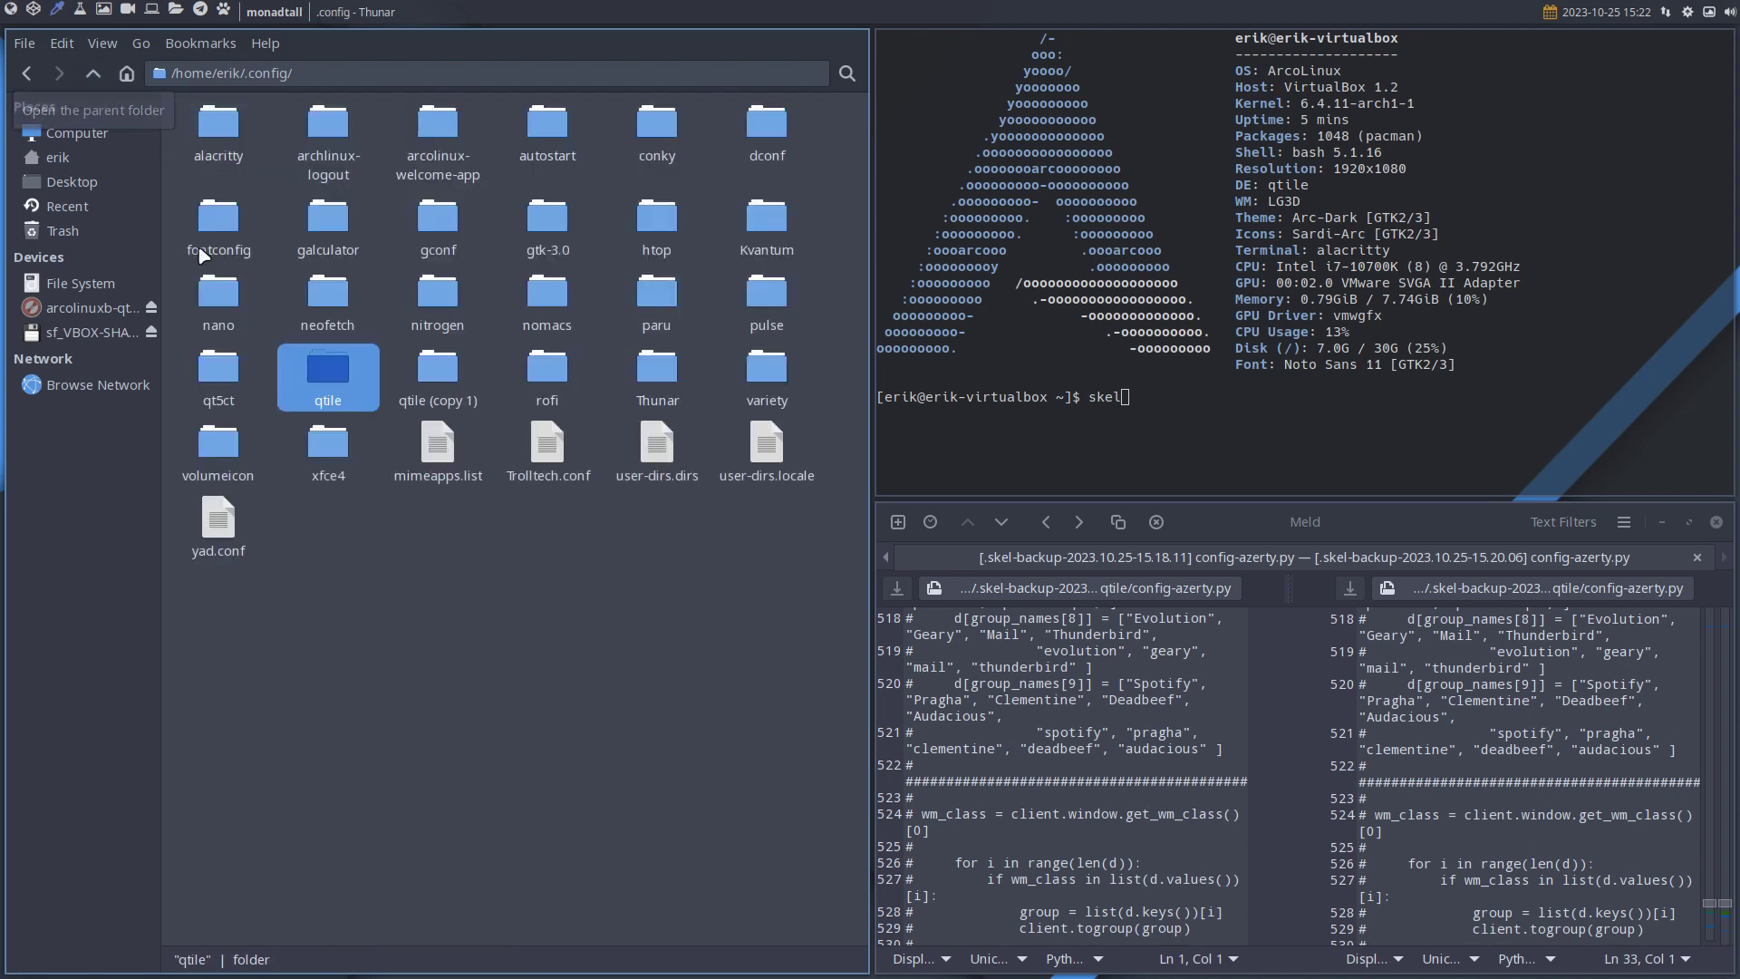
# Compare qtile with qtile (copy 1) in Meld, closing the old diff, file manager and terminal.
pyautogui.keyDown('ctrl'); pyautogui.click(420, 378); pyautogui.keyUp('ctrl')
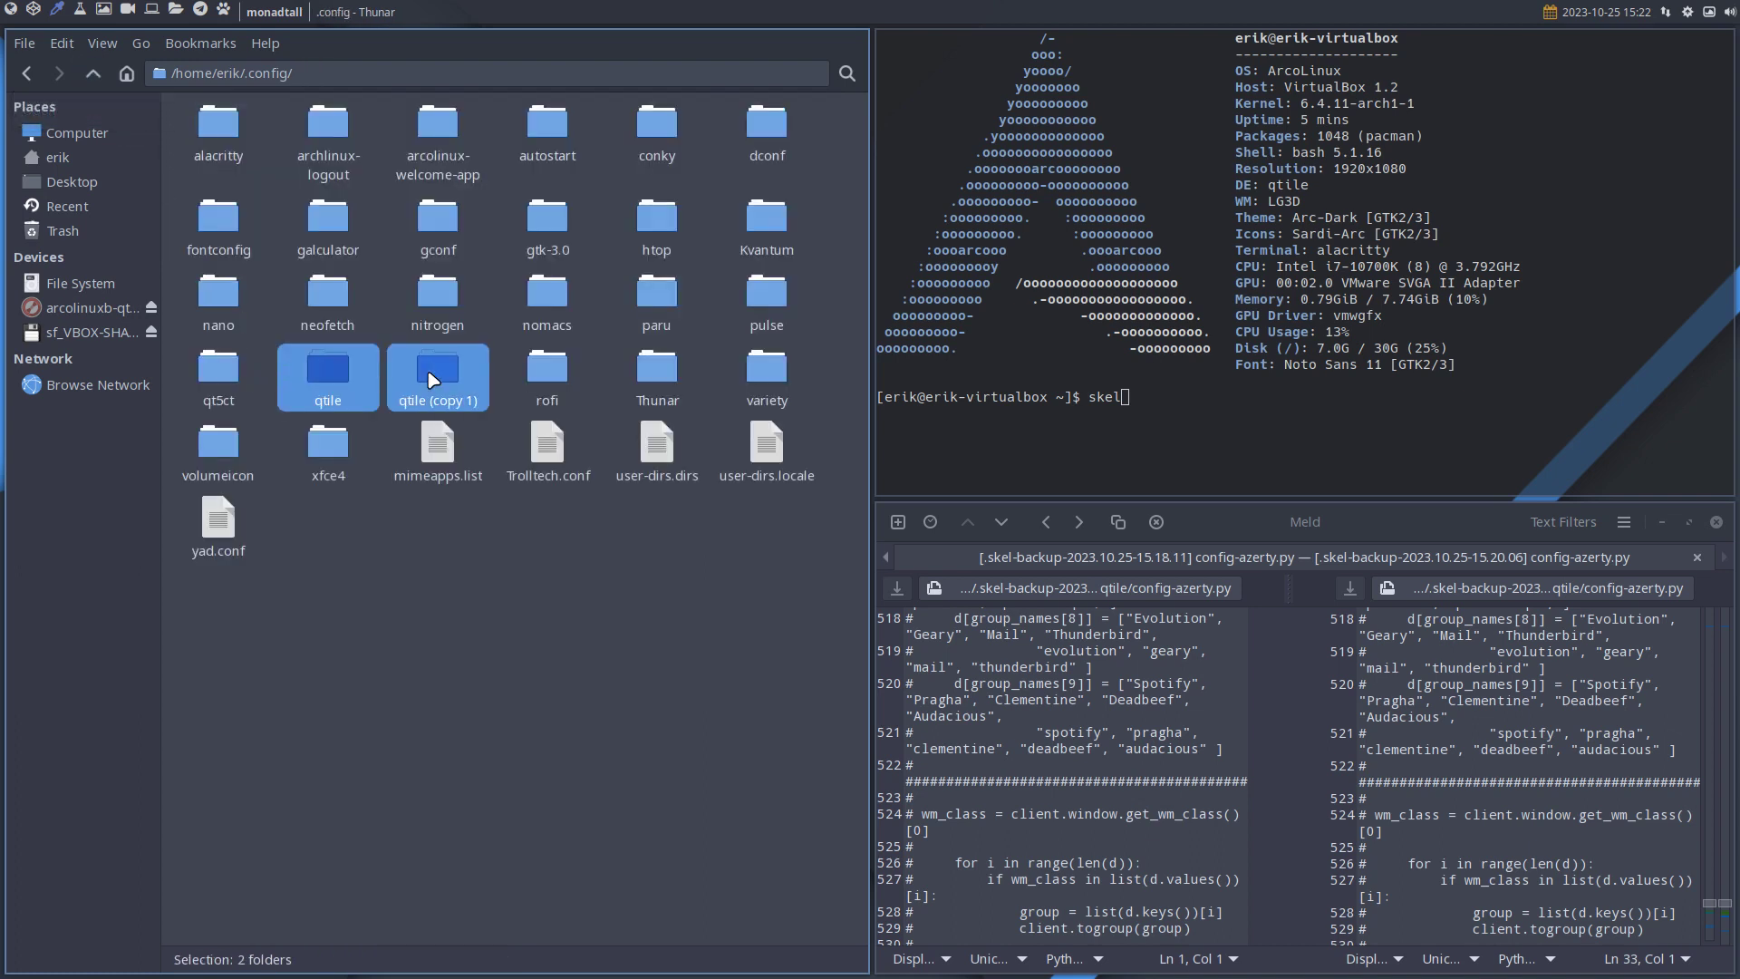
pyautogui.rightClick(458, 372)
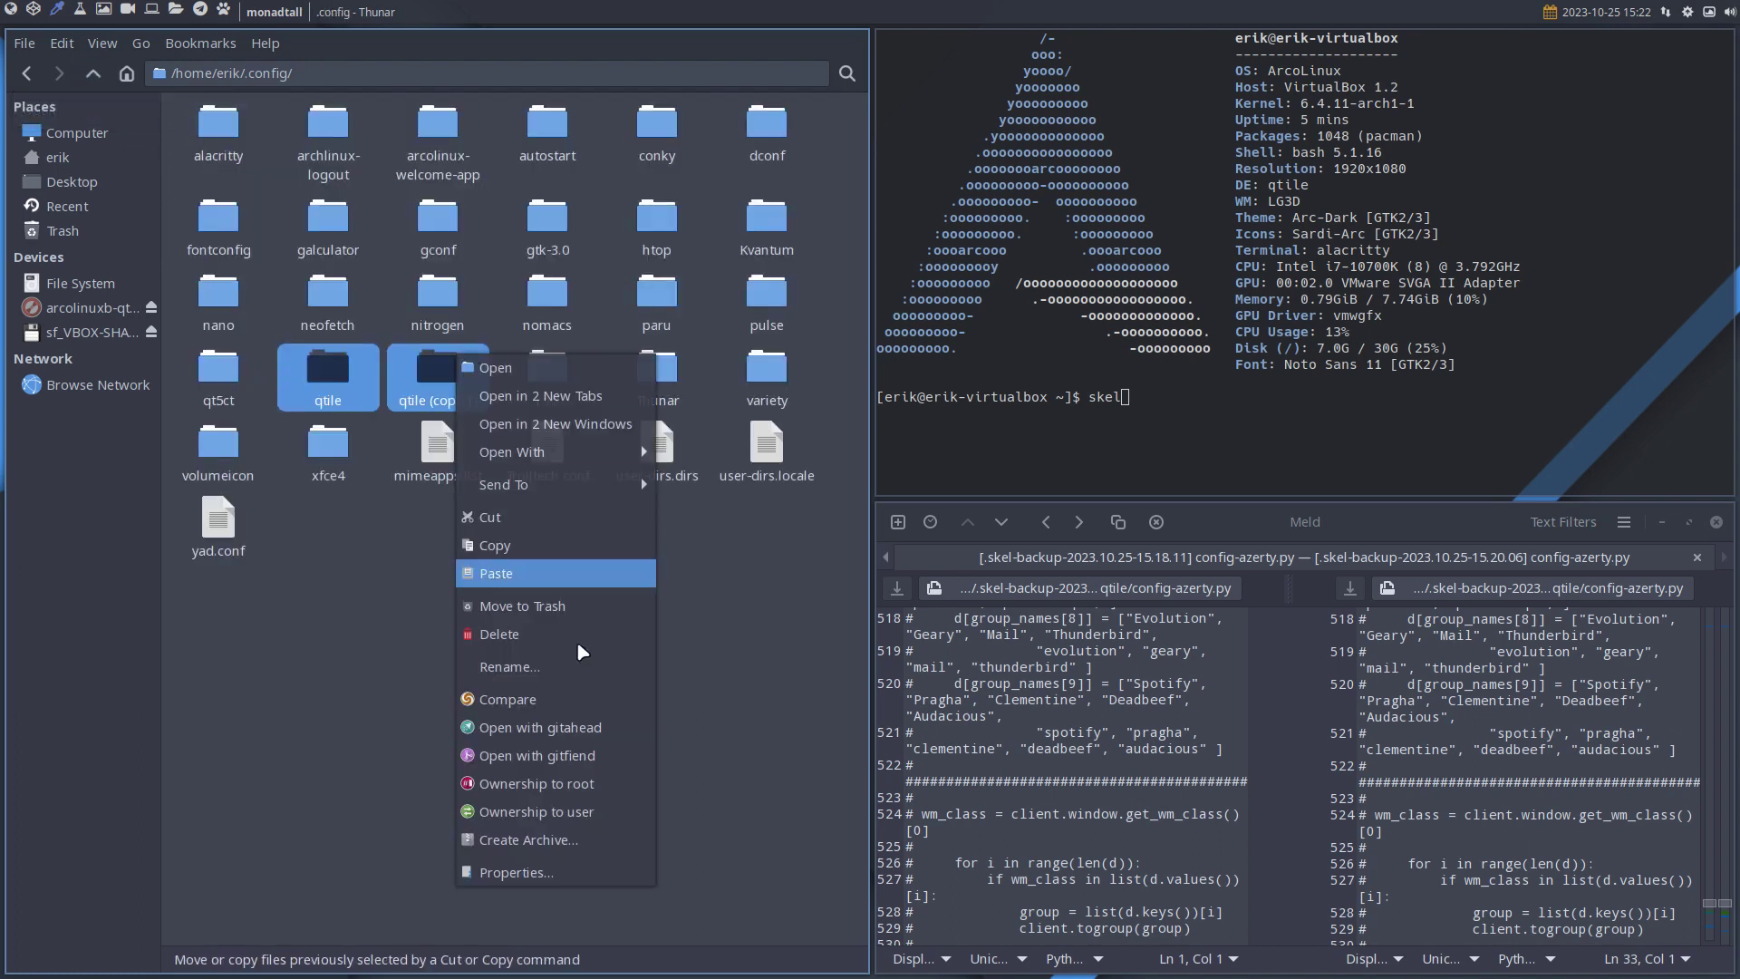
pyautogui.click(602, 704)
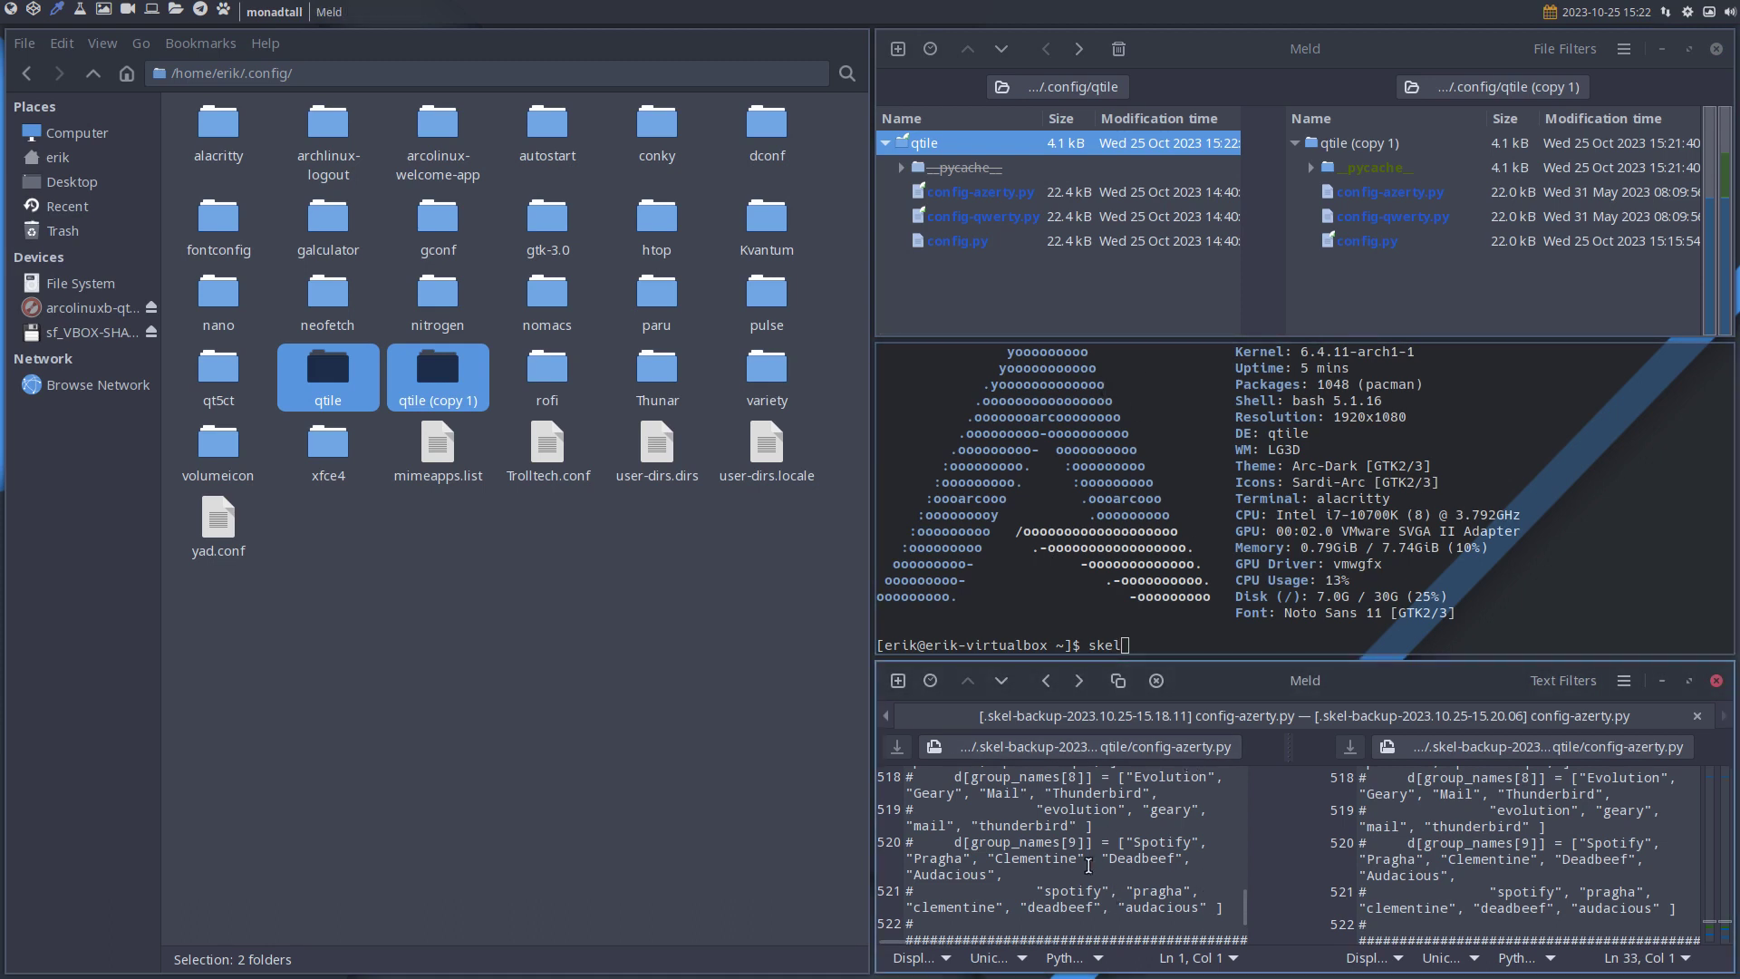
pyautogui.press('super+q')
pyautogui.press('super+q')
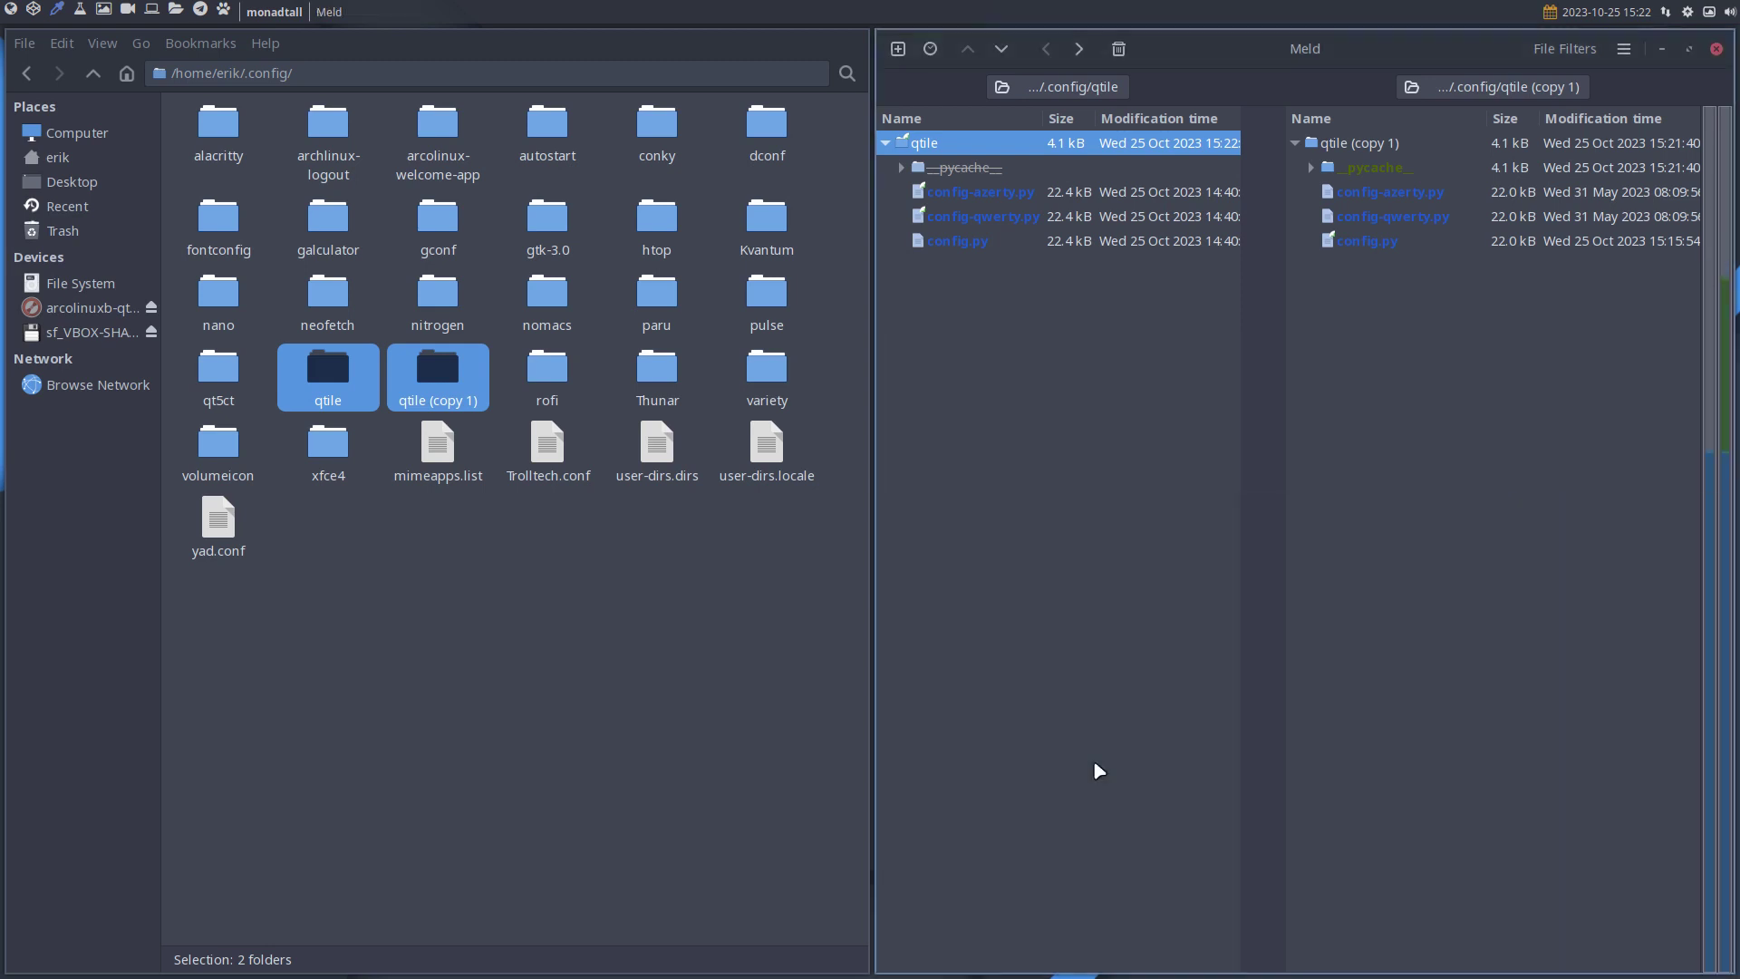
pyautogui.click(557, 544)
pyautogui.press('super+q')
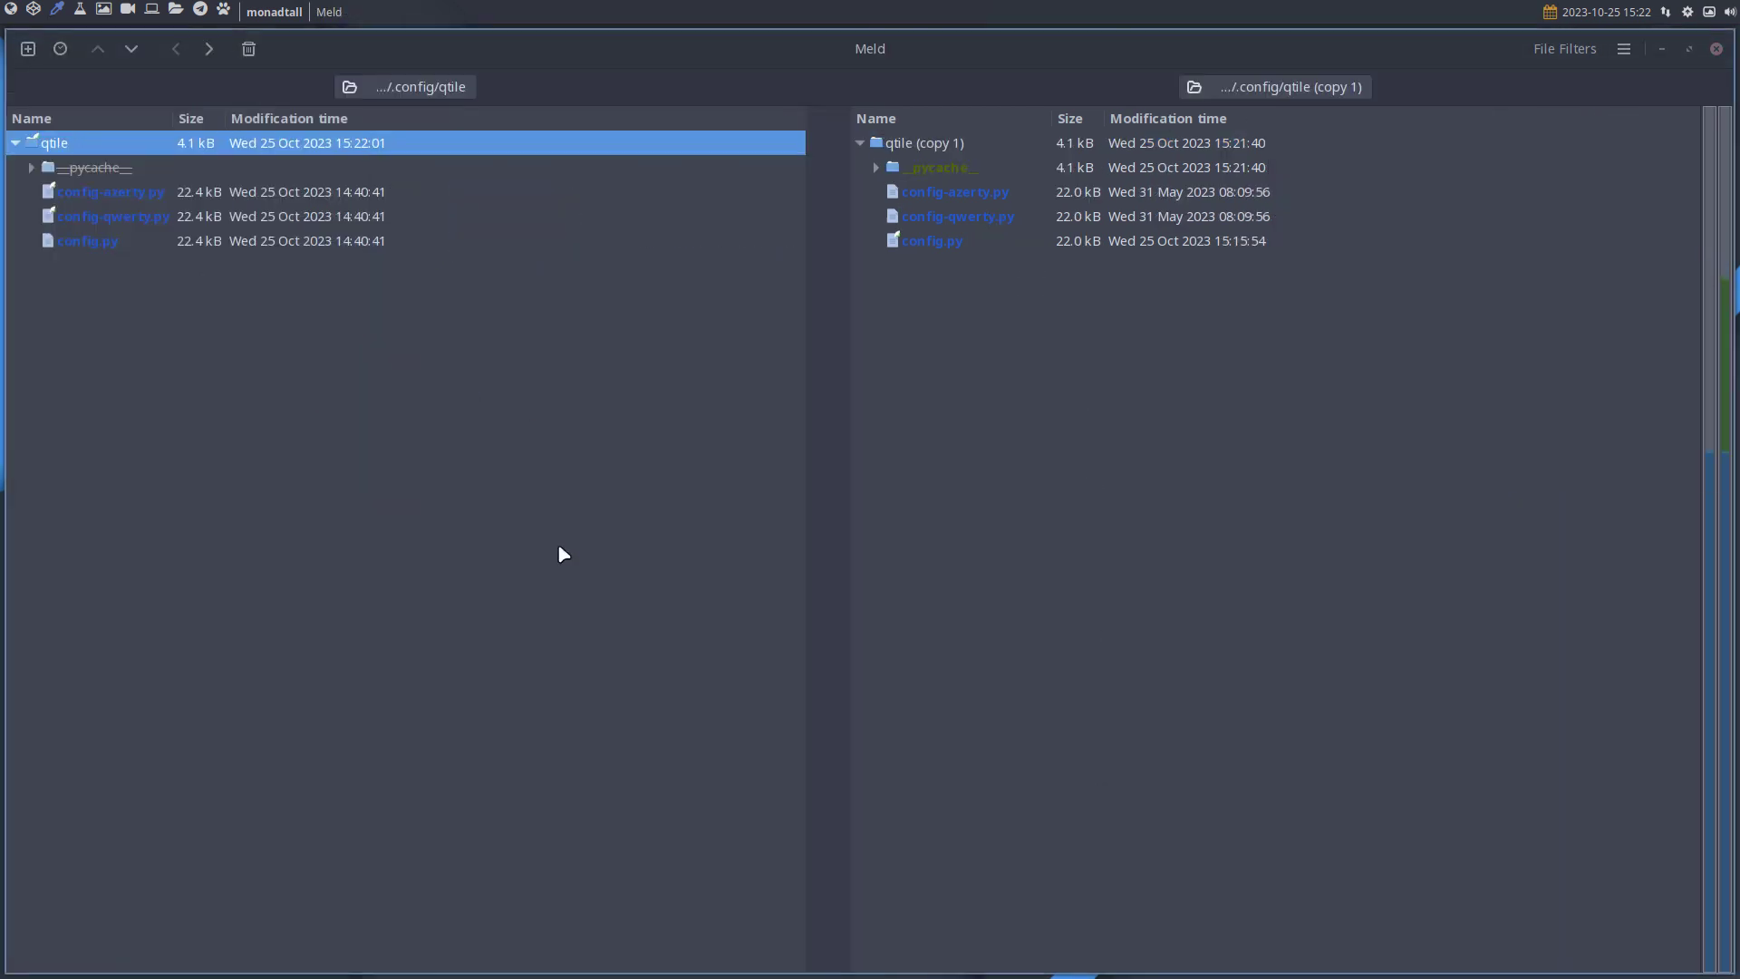
# Inspect config-azerty.py, config-qwerty.py and config.py in both folders, ending on config.py.
pyautogui.click(101, 194)
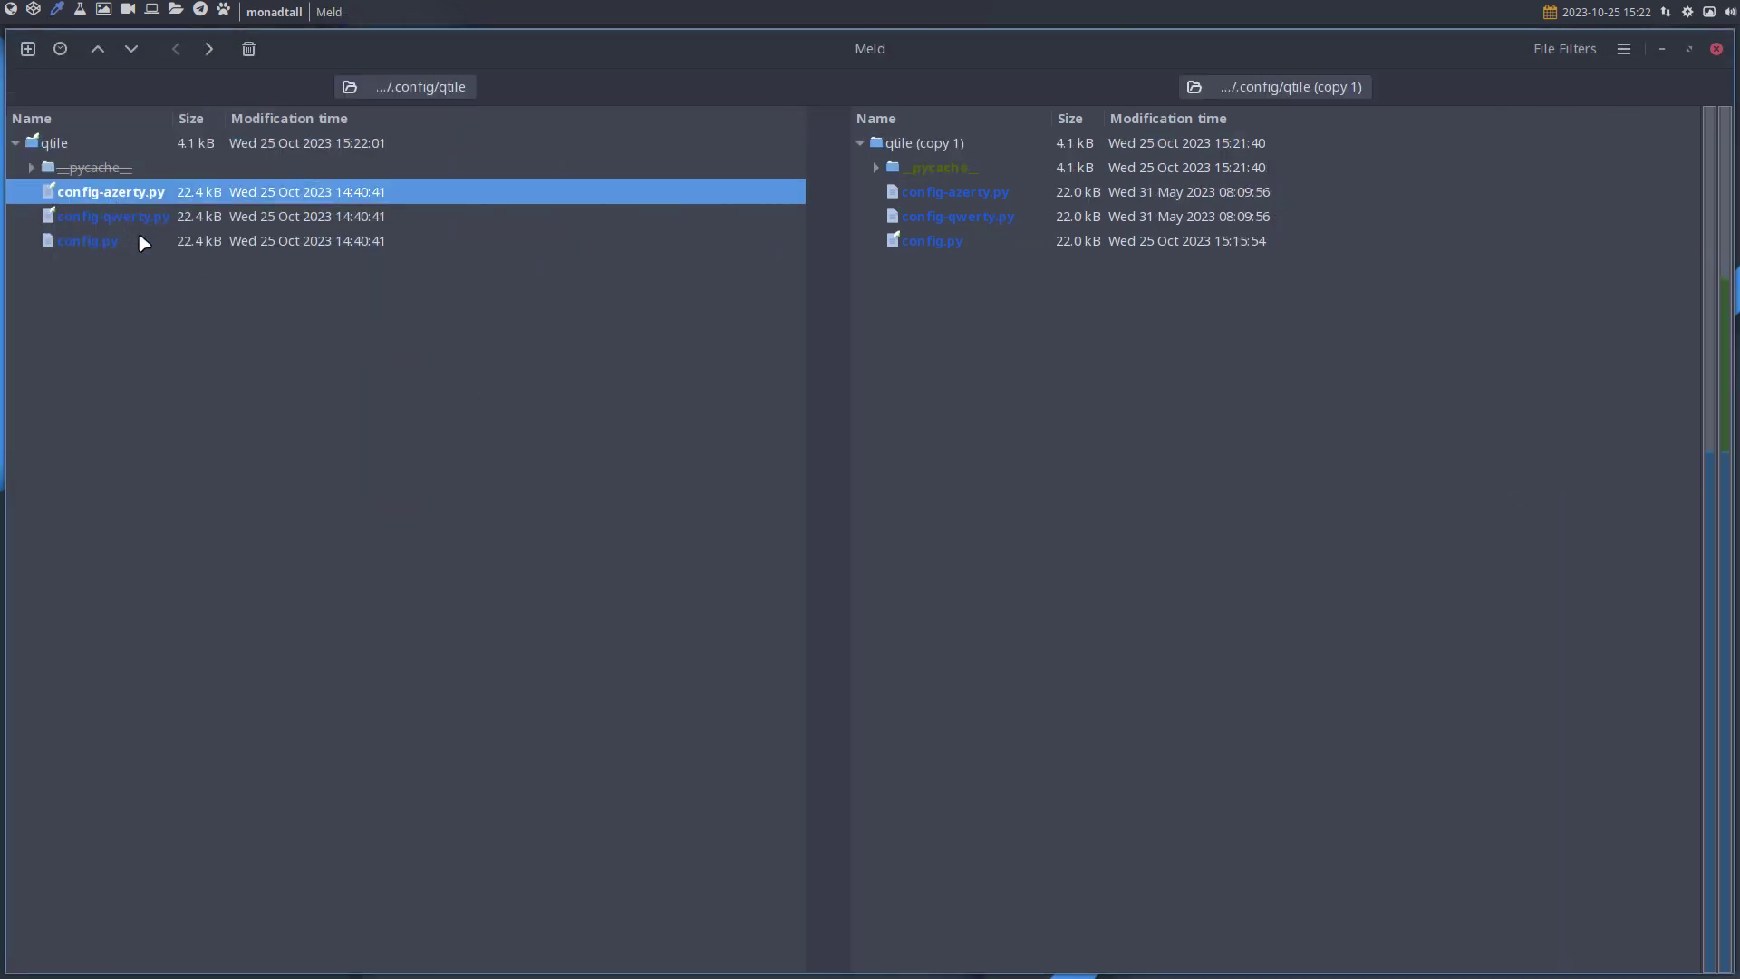
pyautogui.click(141, 242)
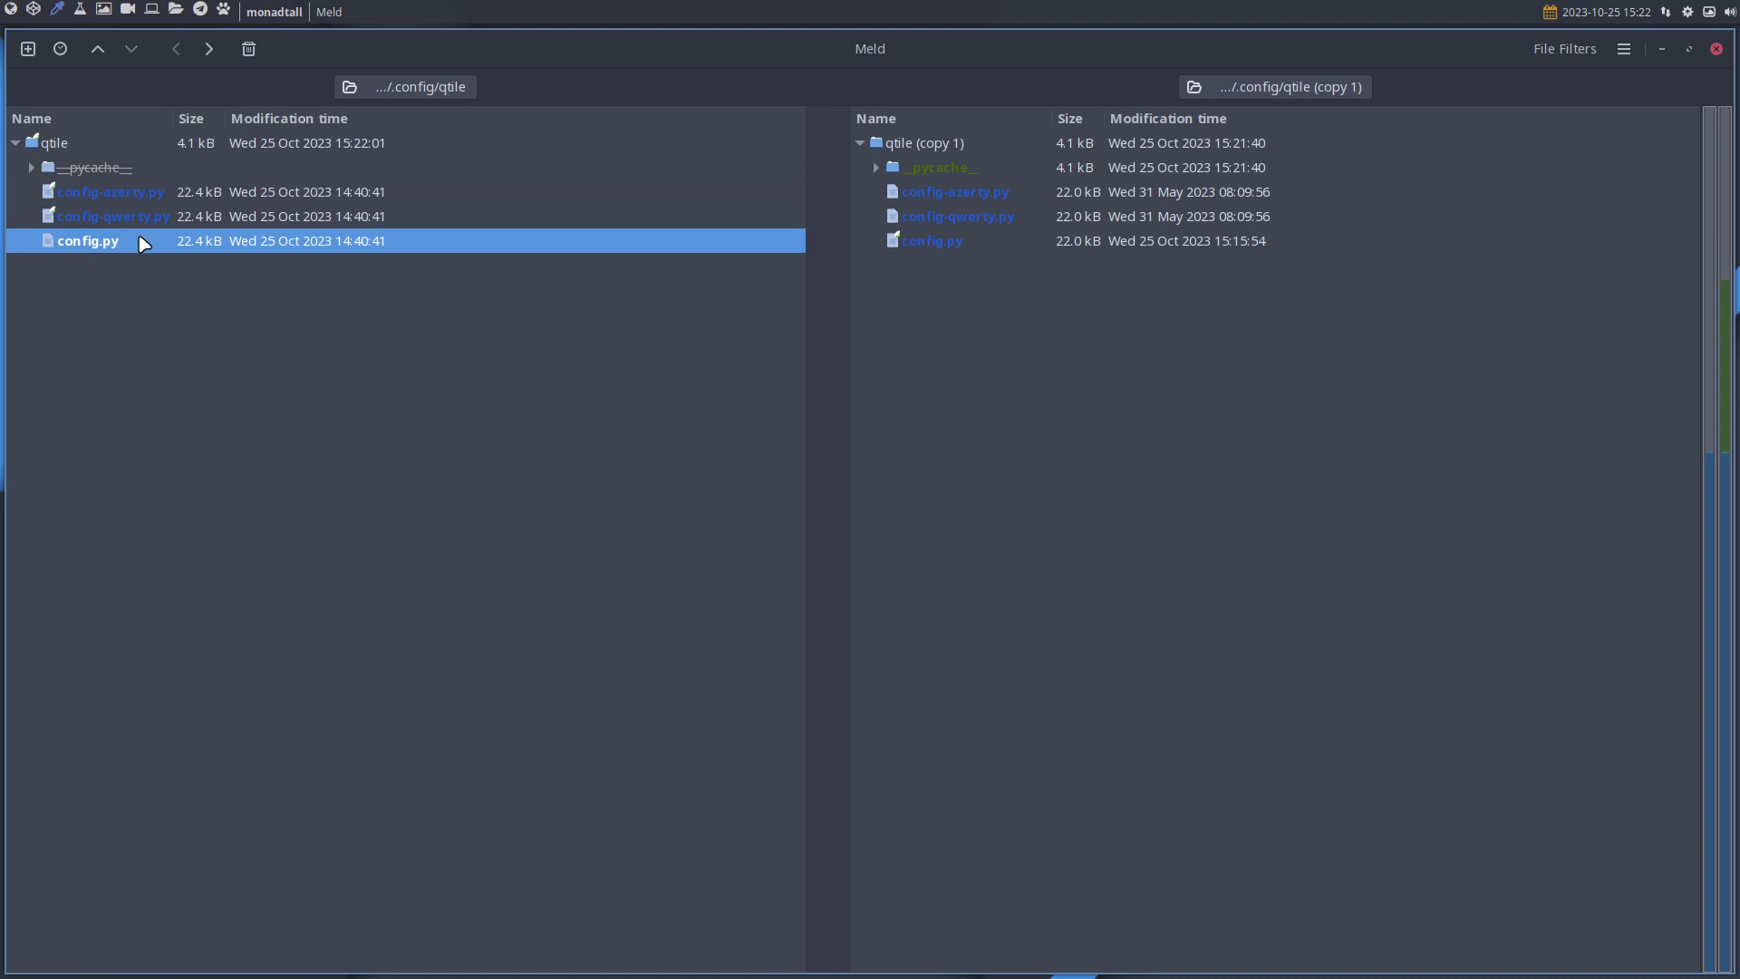
pyautogui.click(145, 198)
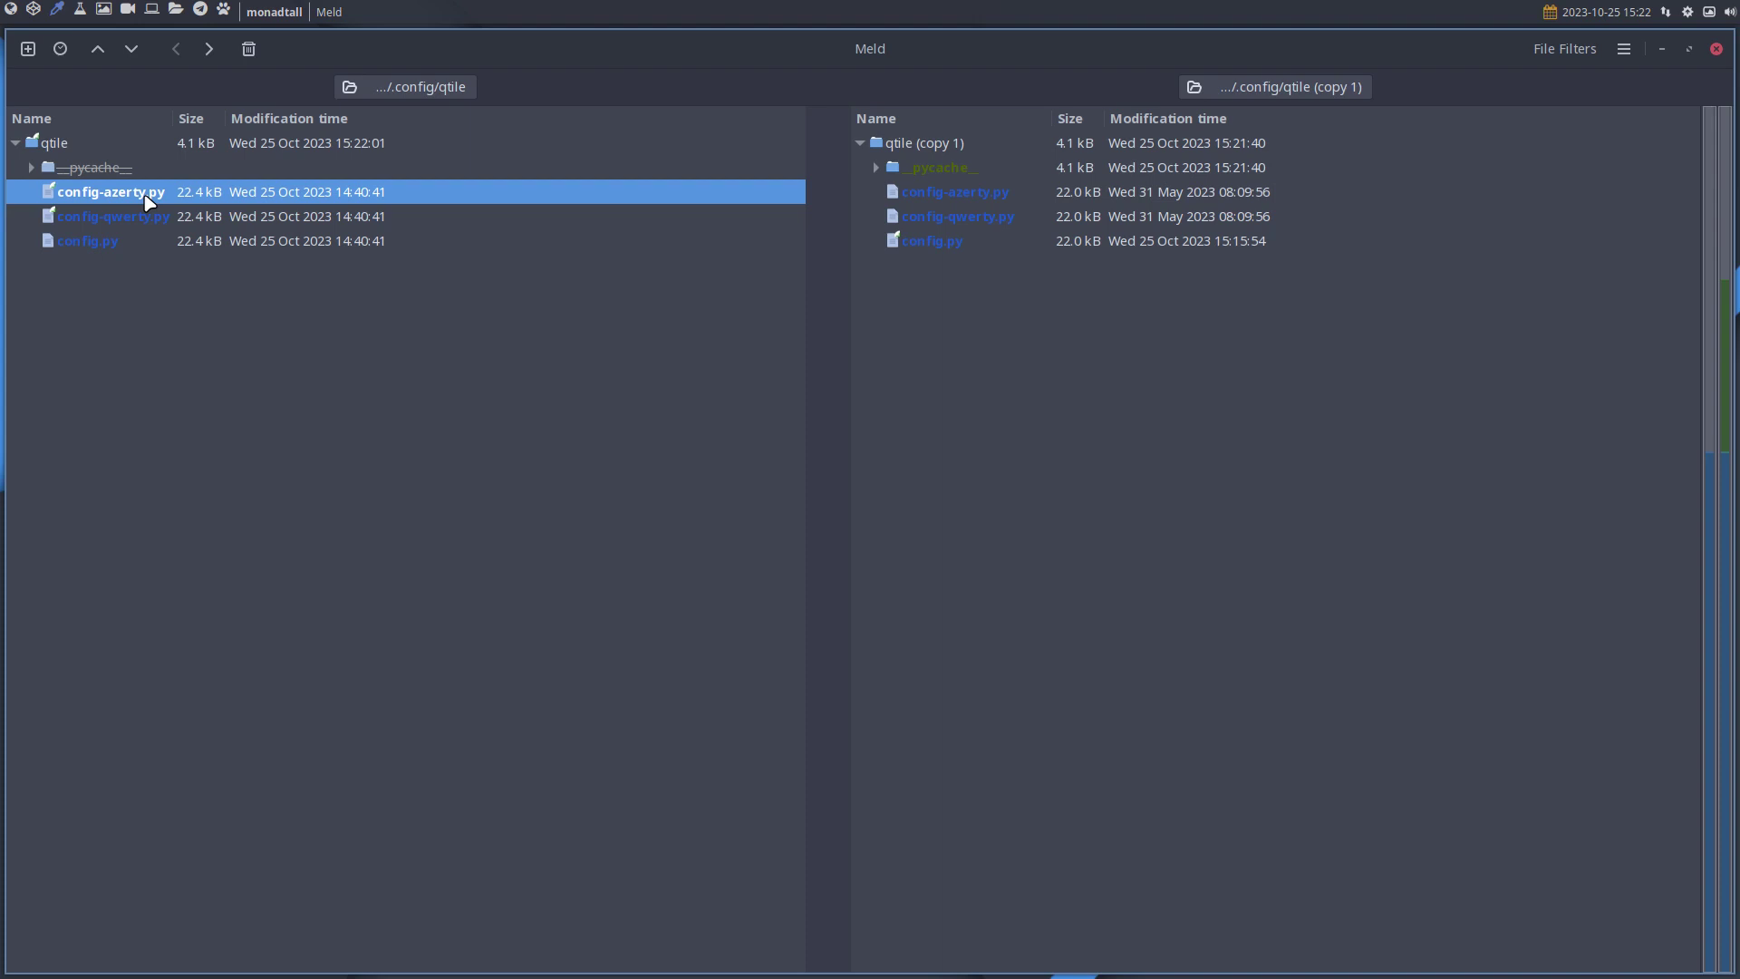
pyautogui.click(96, 240)
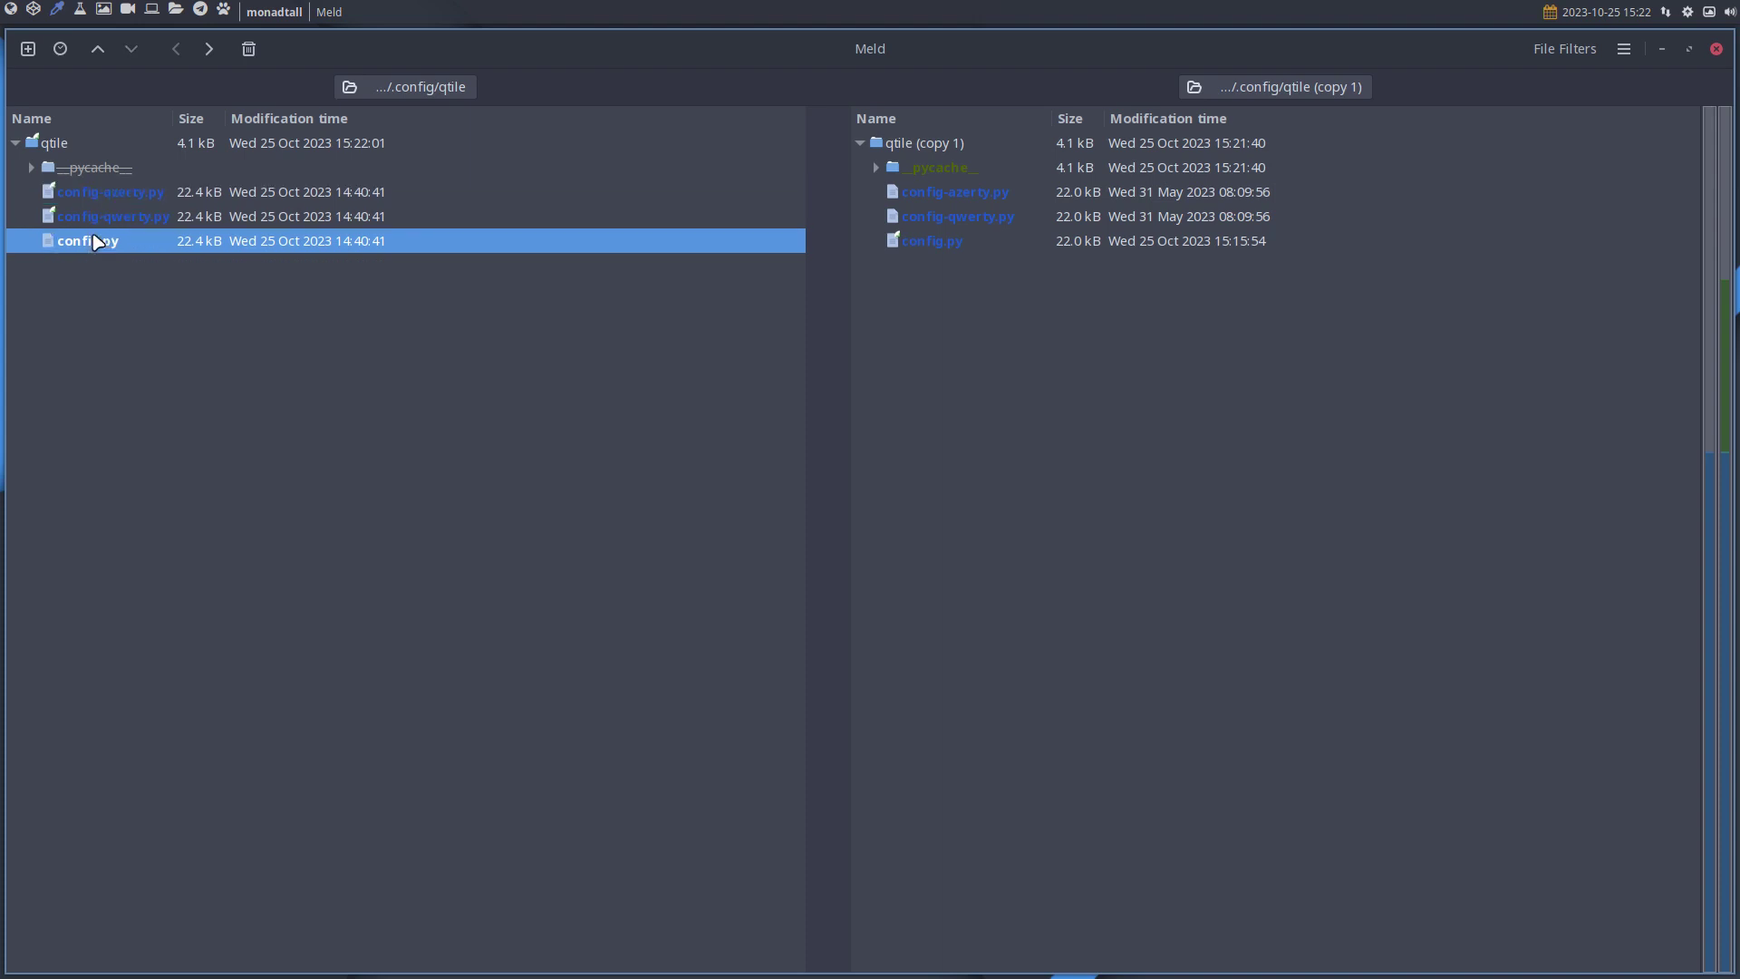
pyautogui.click(153, 190)
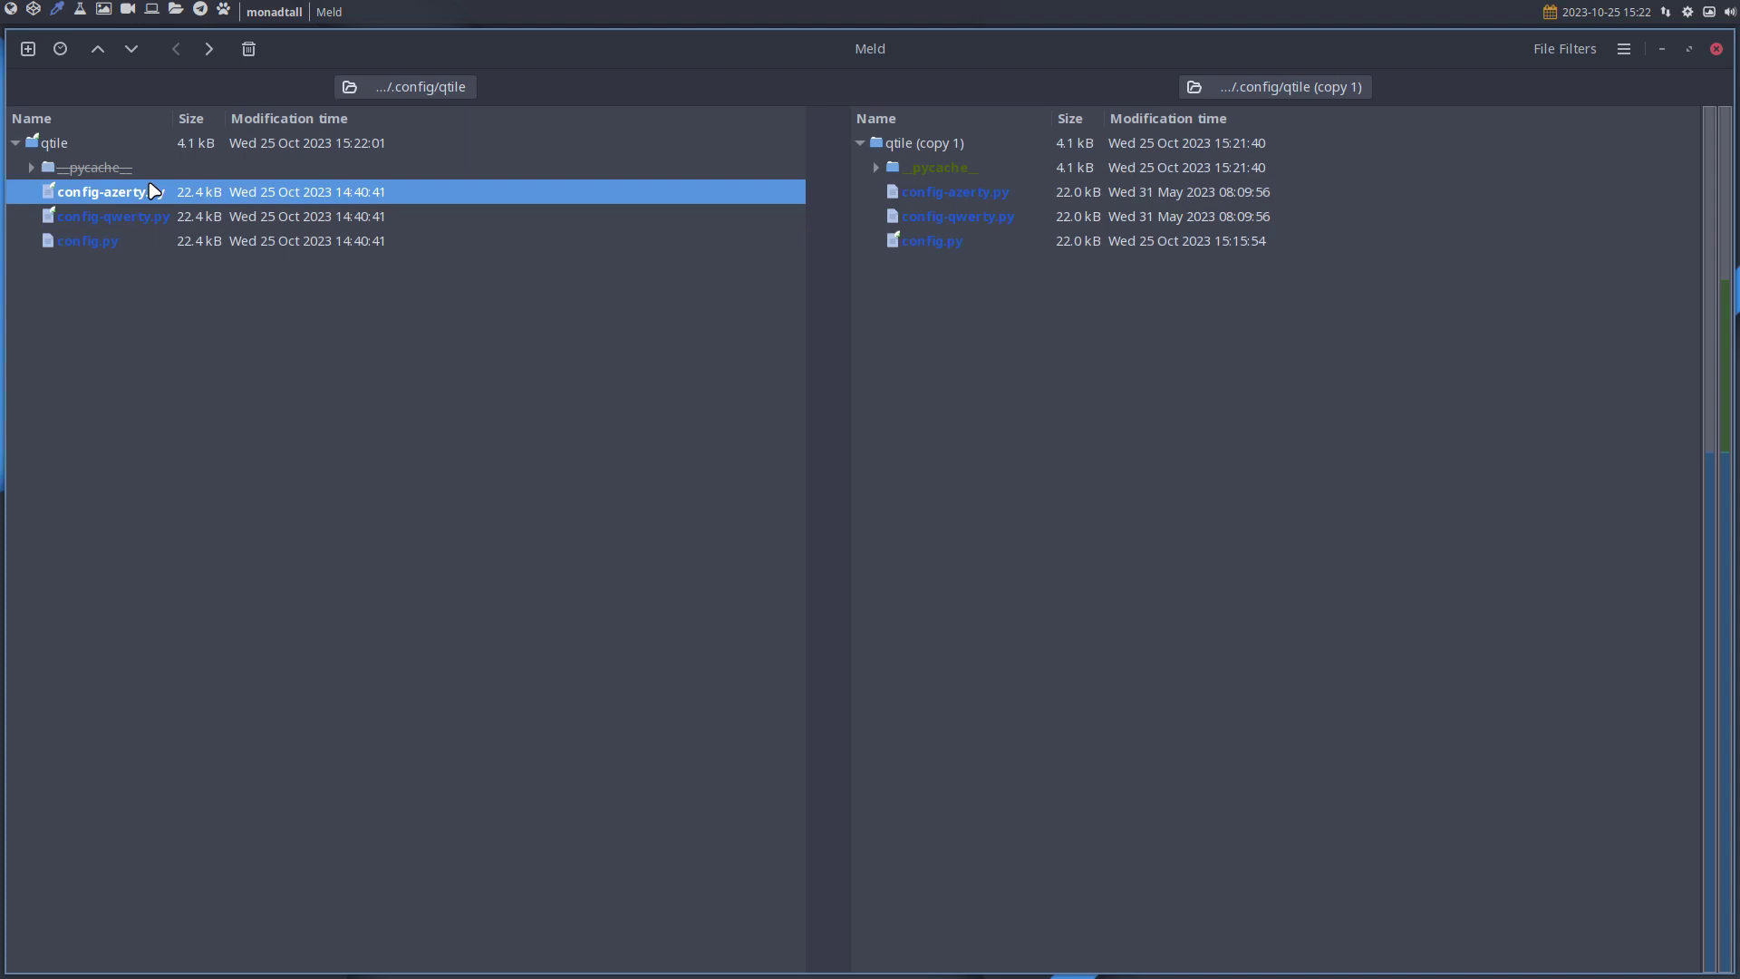
pyautogui.click(154, 224)
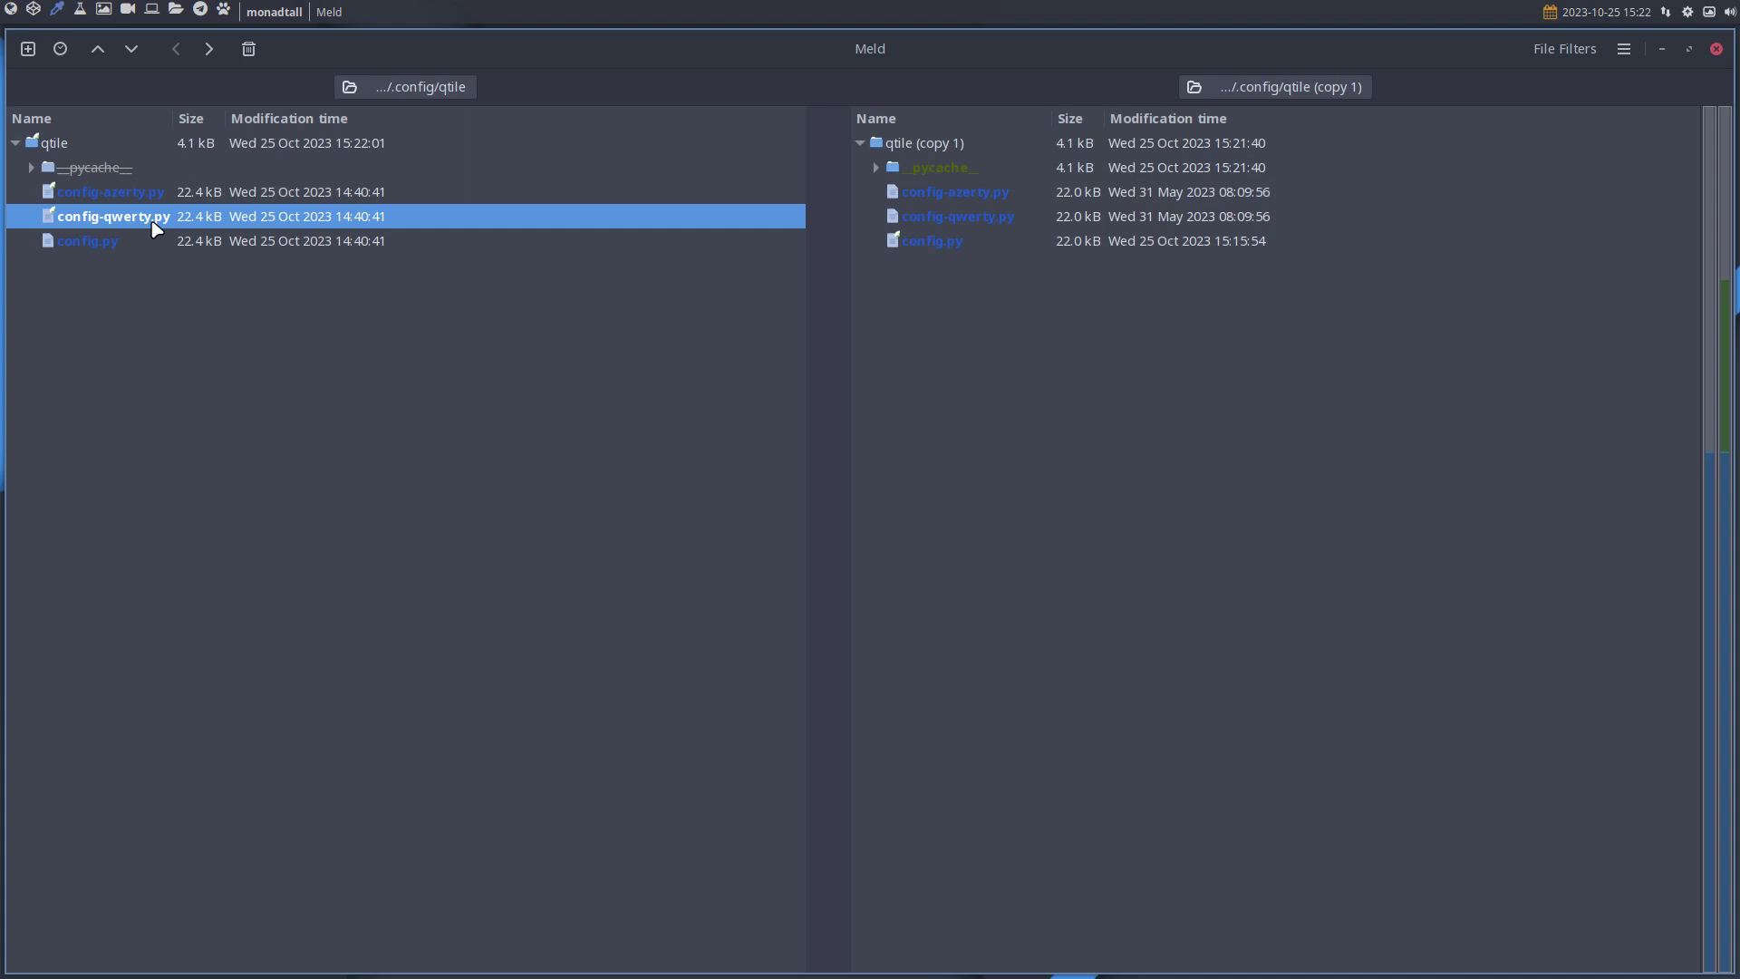
pyautogui.click(114, 238)
pyautogui.click(124, 226)
pyautogui.click(125, 240)
# Open the config.py diff, inspect the added qtile import on line 33, and review changes further down.
pyautogui.doubleClick(117, 245)
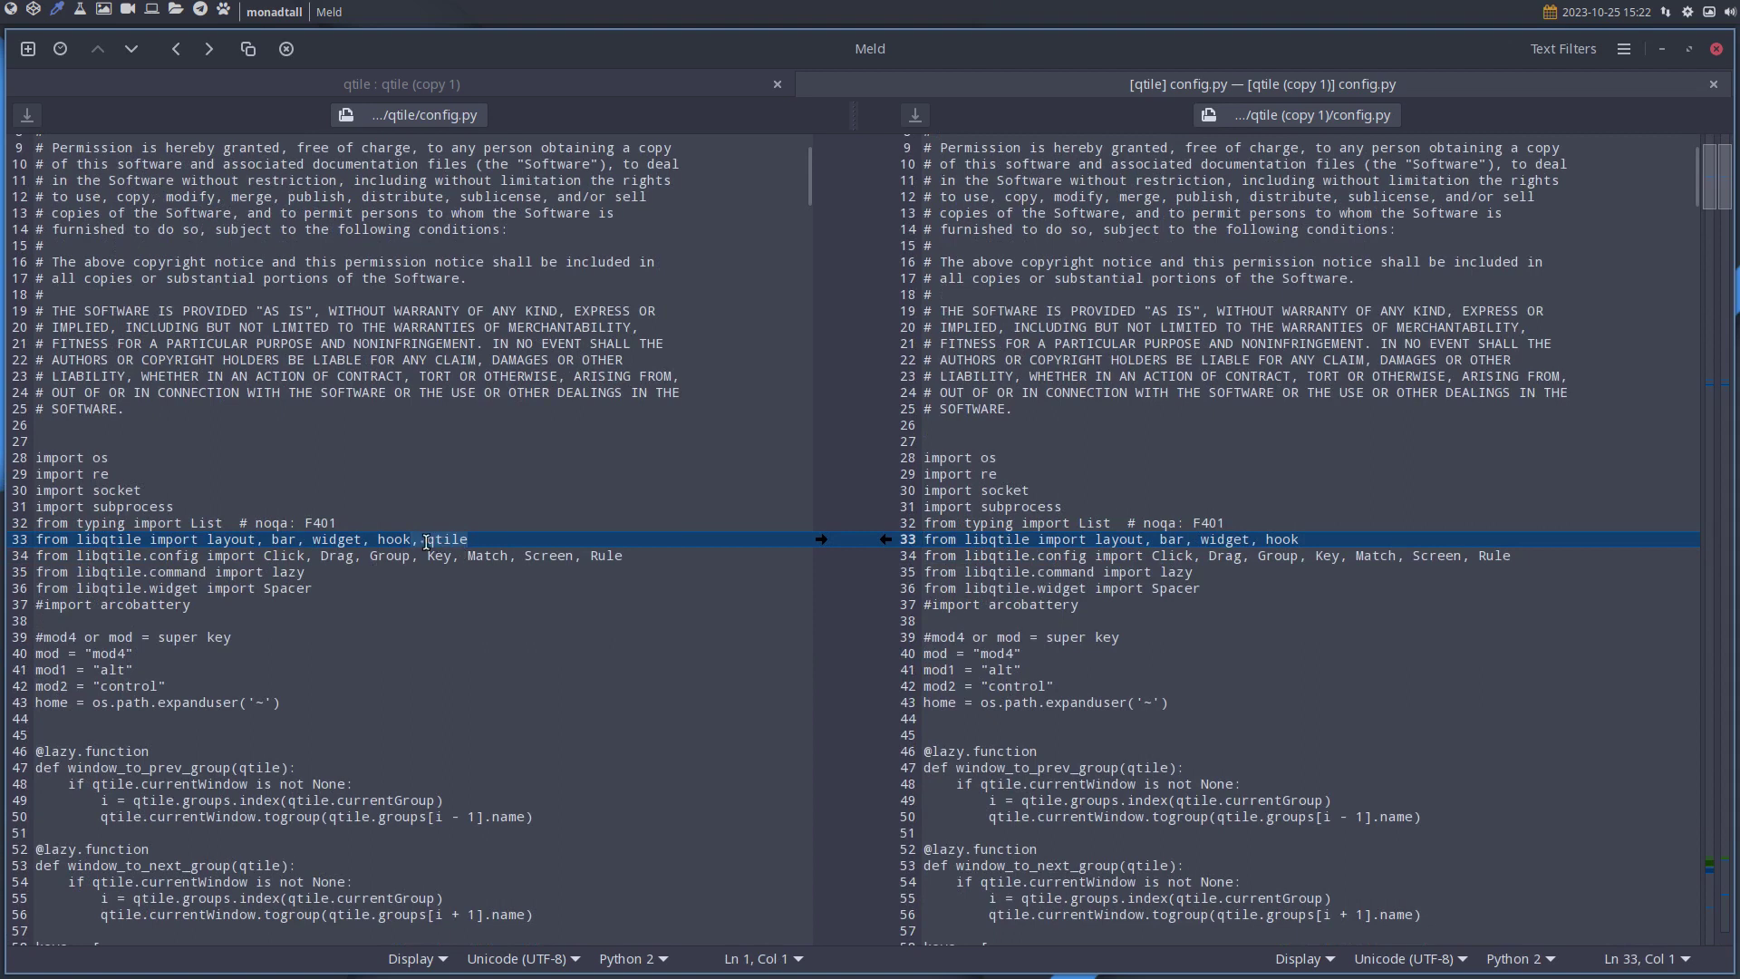
pyautogui.moveTo(427, 541); pyautogui.dragTo(494, 541)
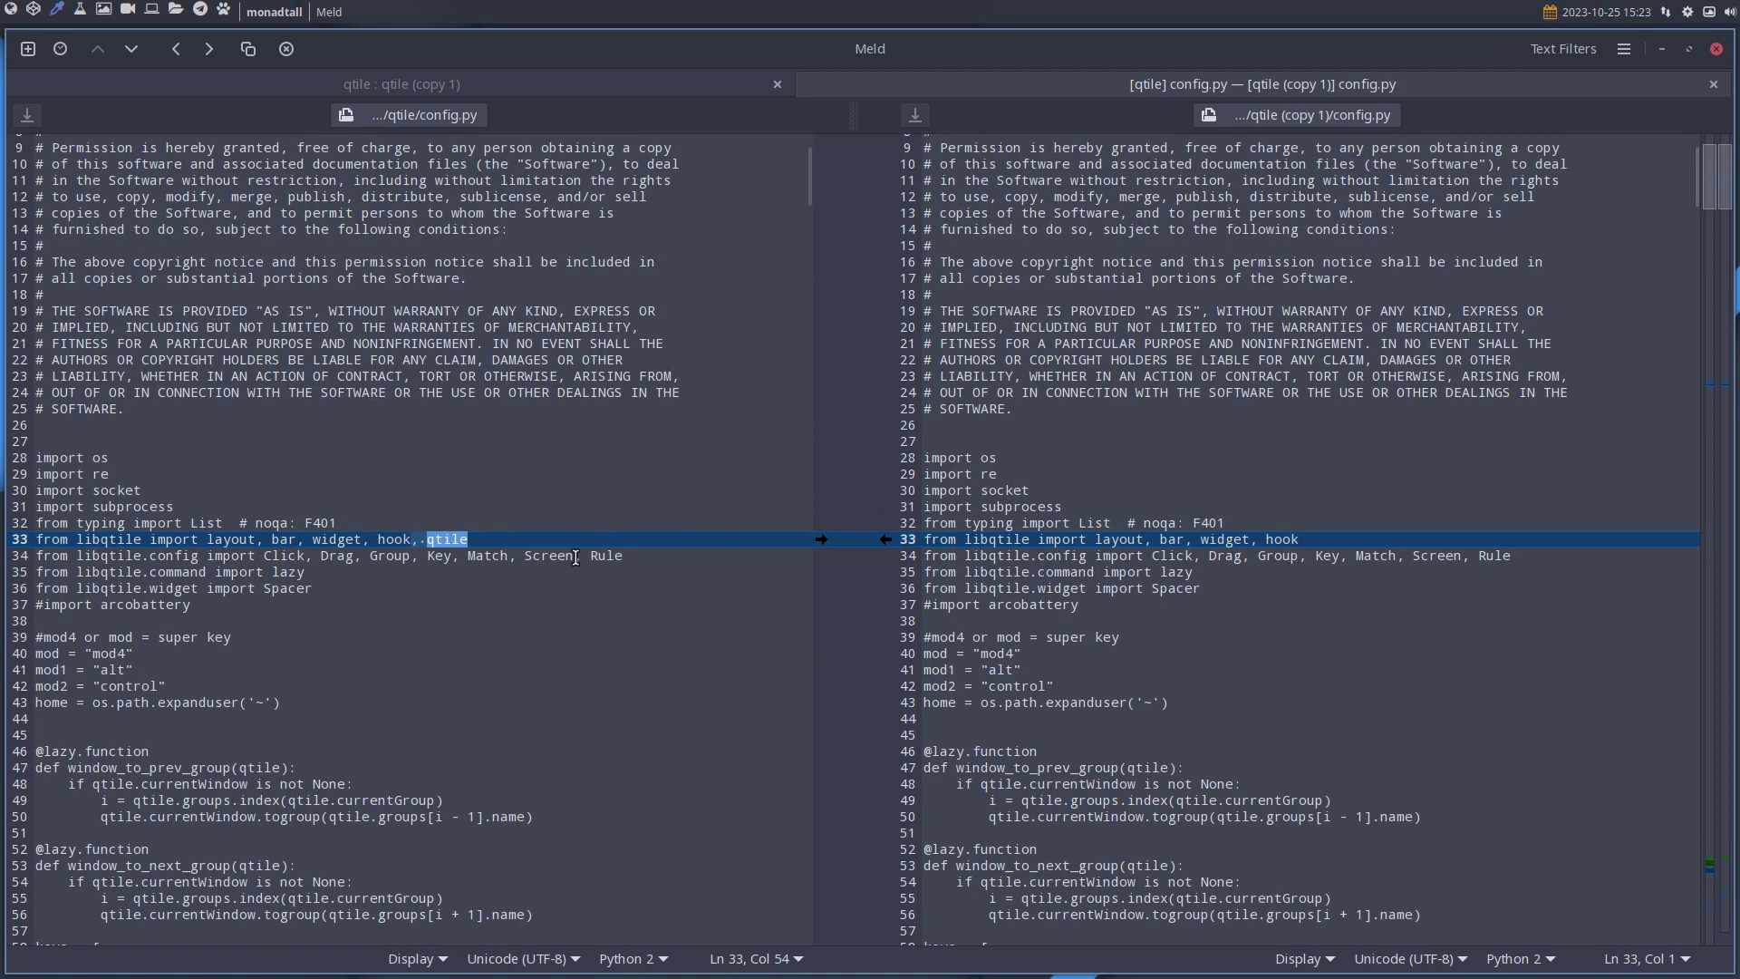
pyautogui.click(535, 510)
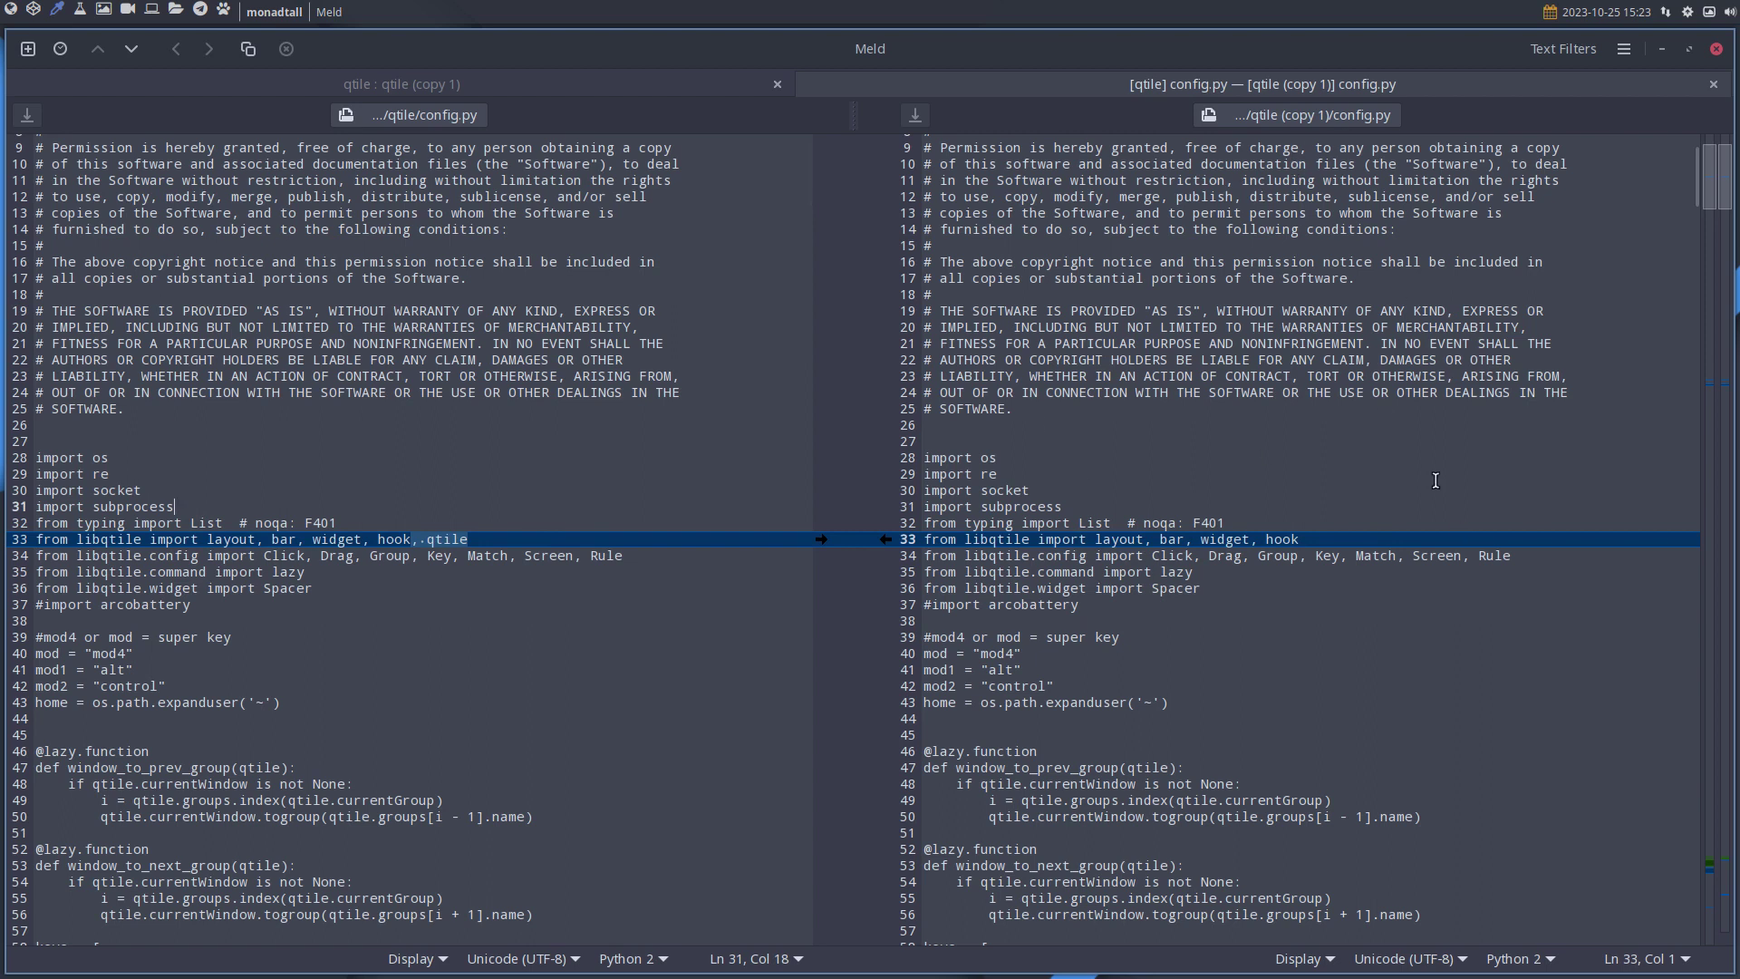
pyautogui.click(475, 555)
pyautogui.scroll(-10, 475, 553)
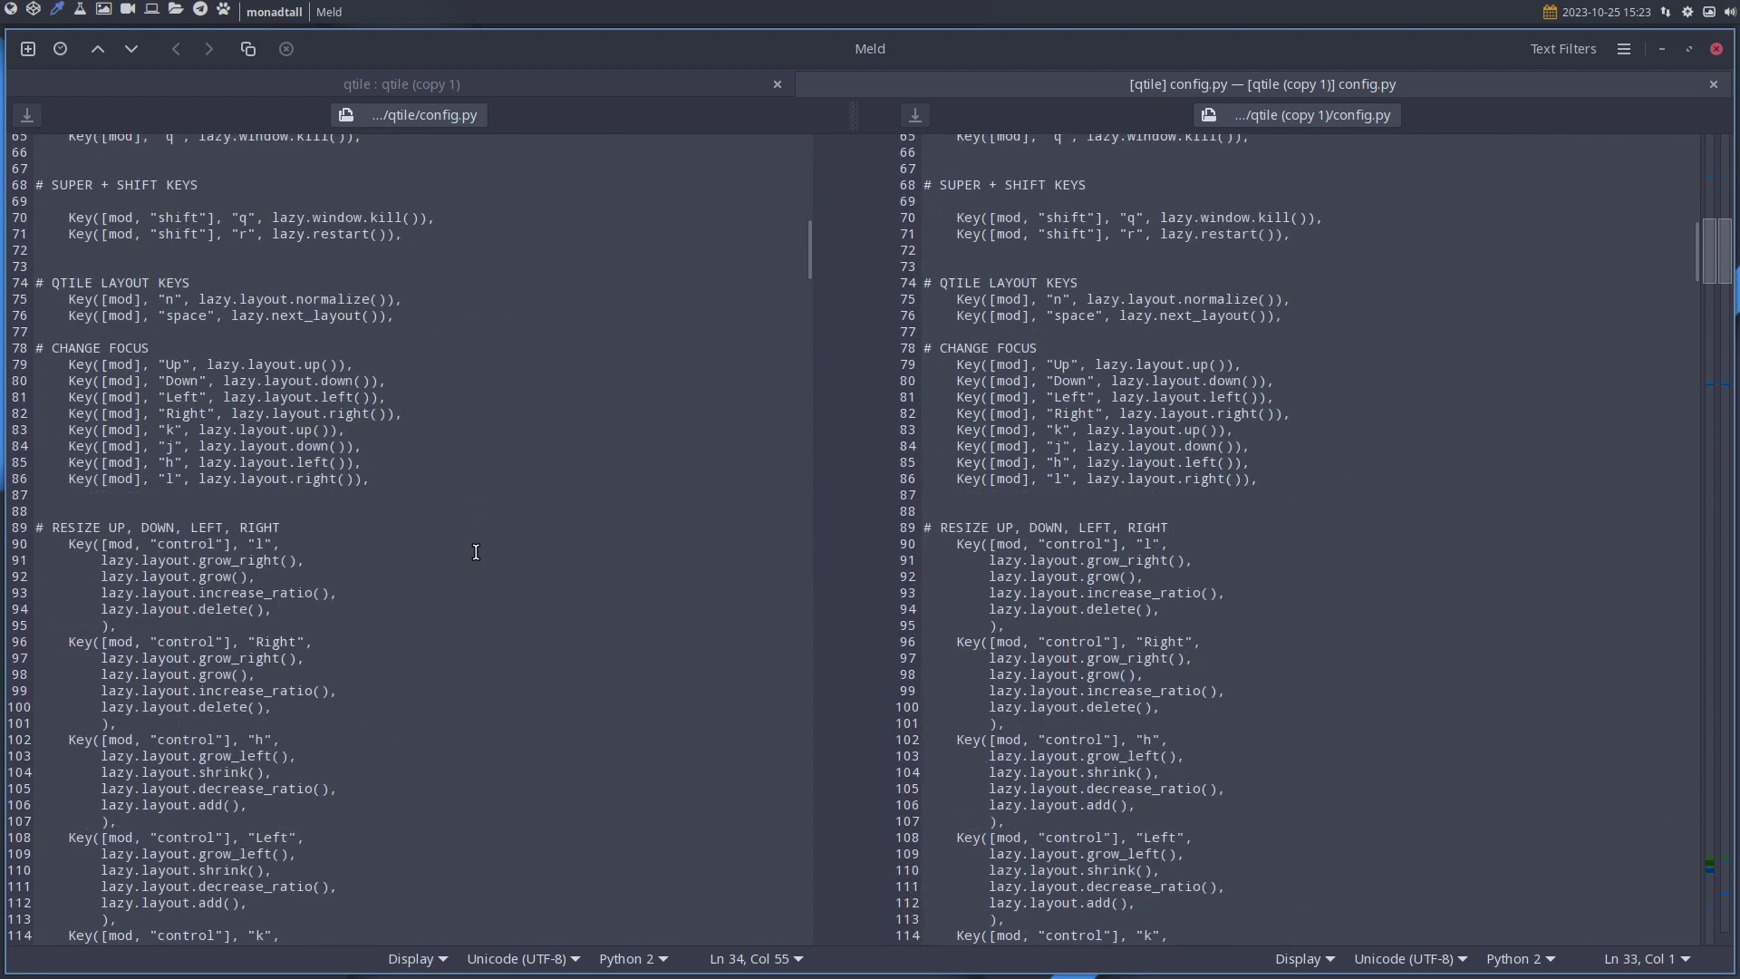
pyautogui.scroll(-15, 476, 552)
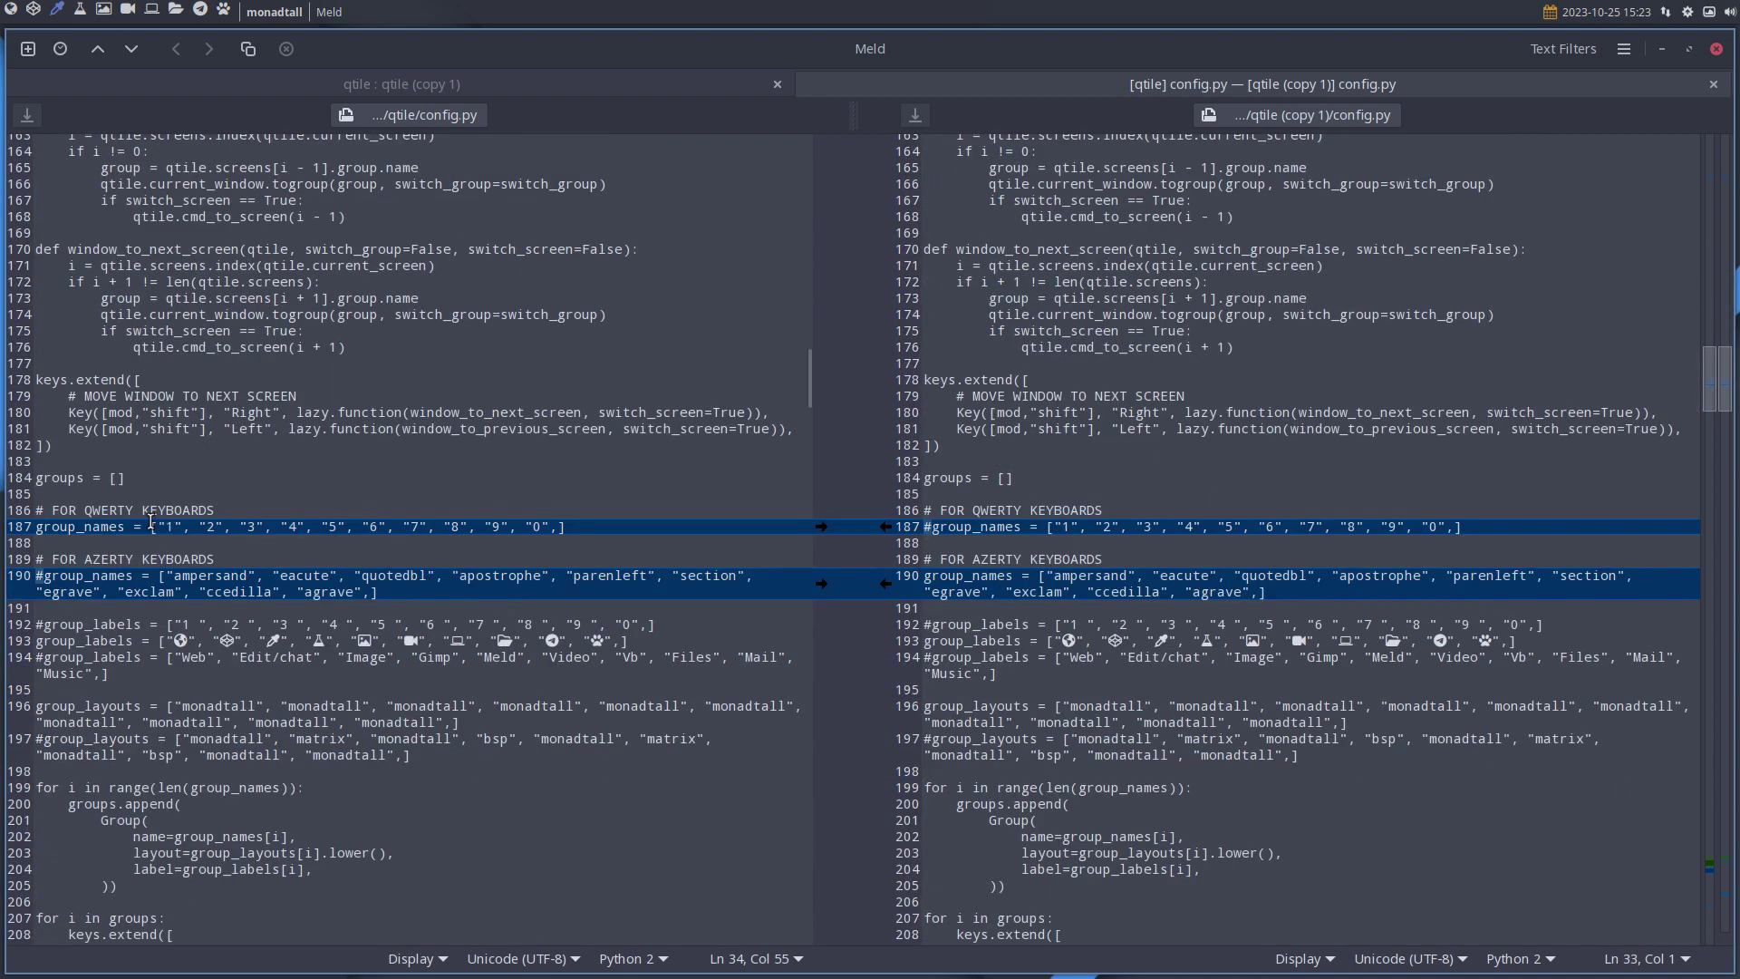
pyautogui.click(587, 525)
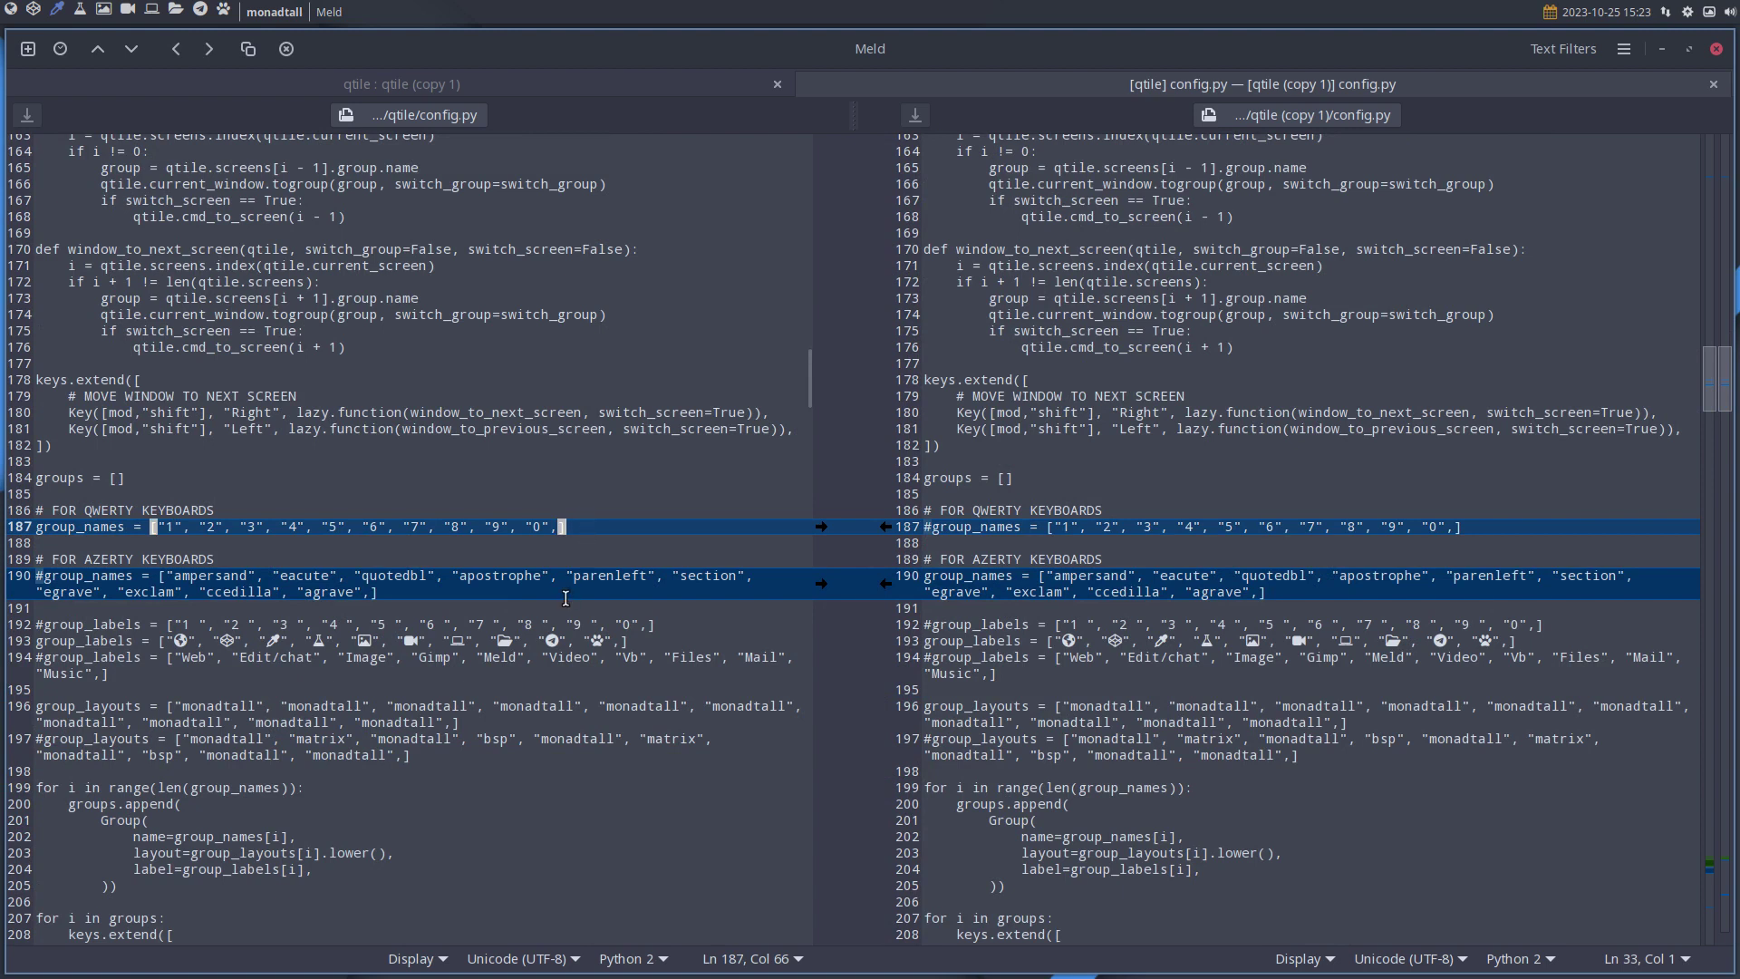
pyautogui.scroll(-1, 566, 598)
pyautogui.scroll(-3, 565, 598)
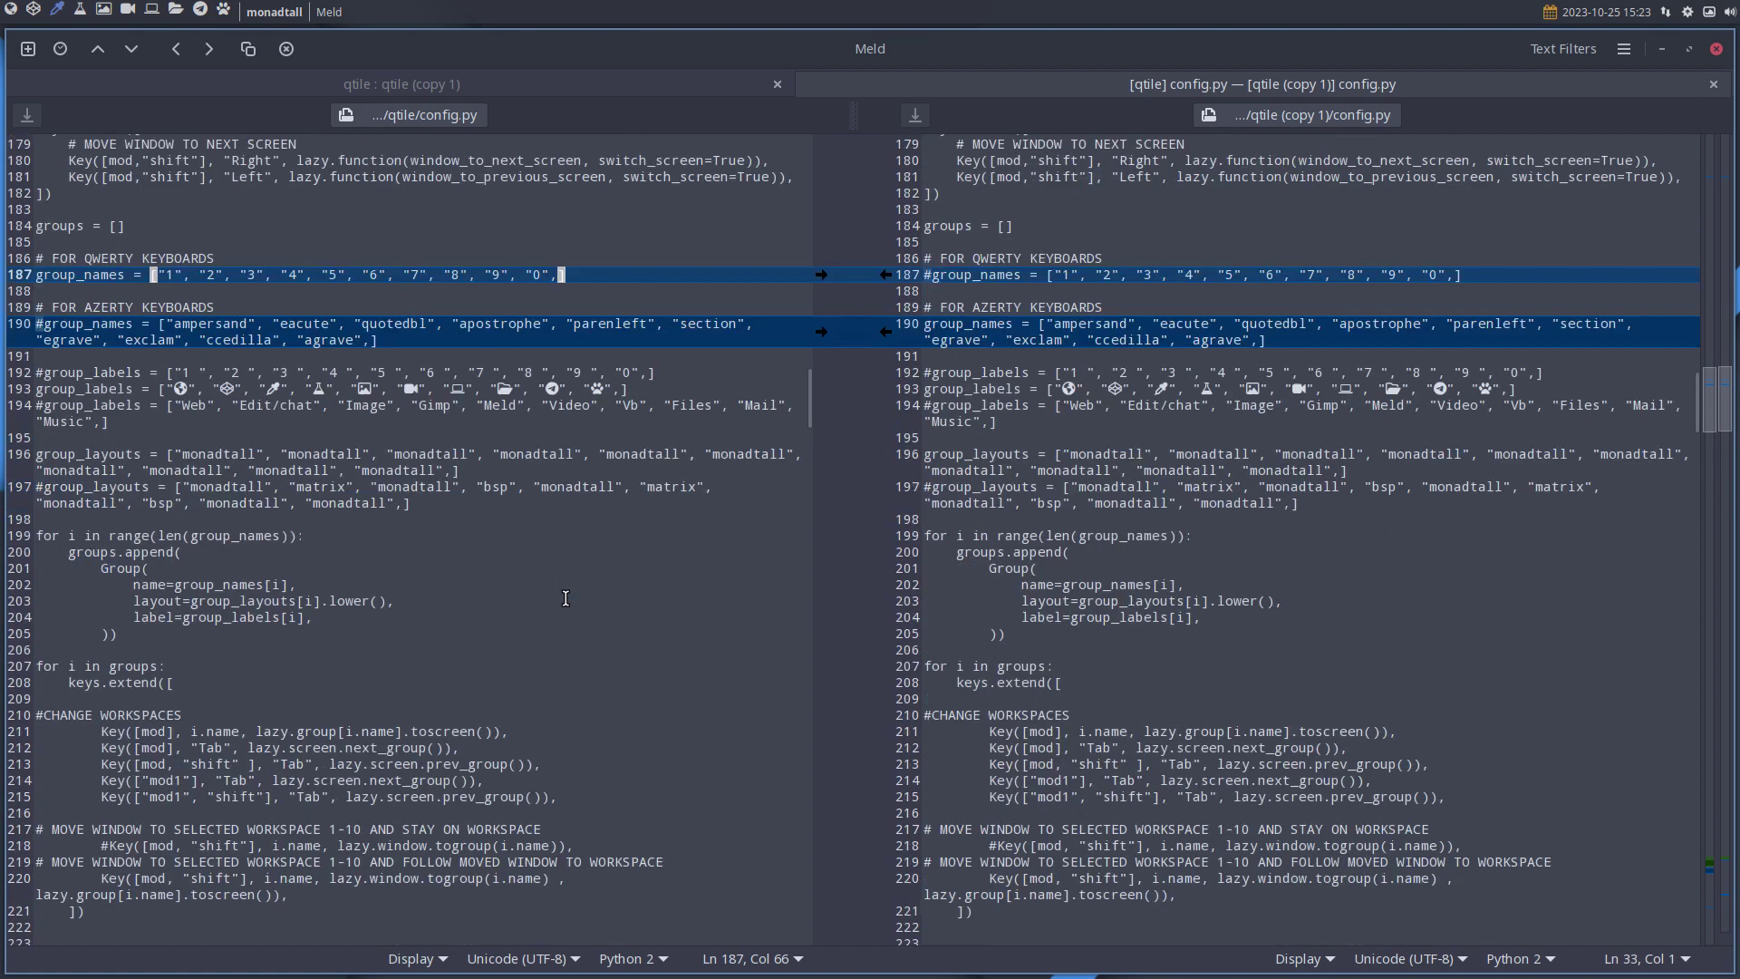
pyautogui.scroll(-16, 565, 598)
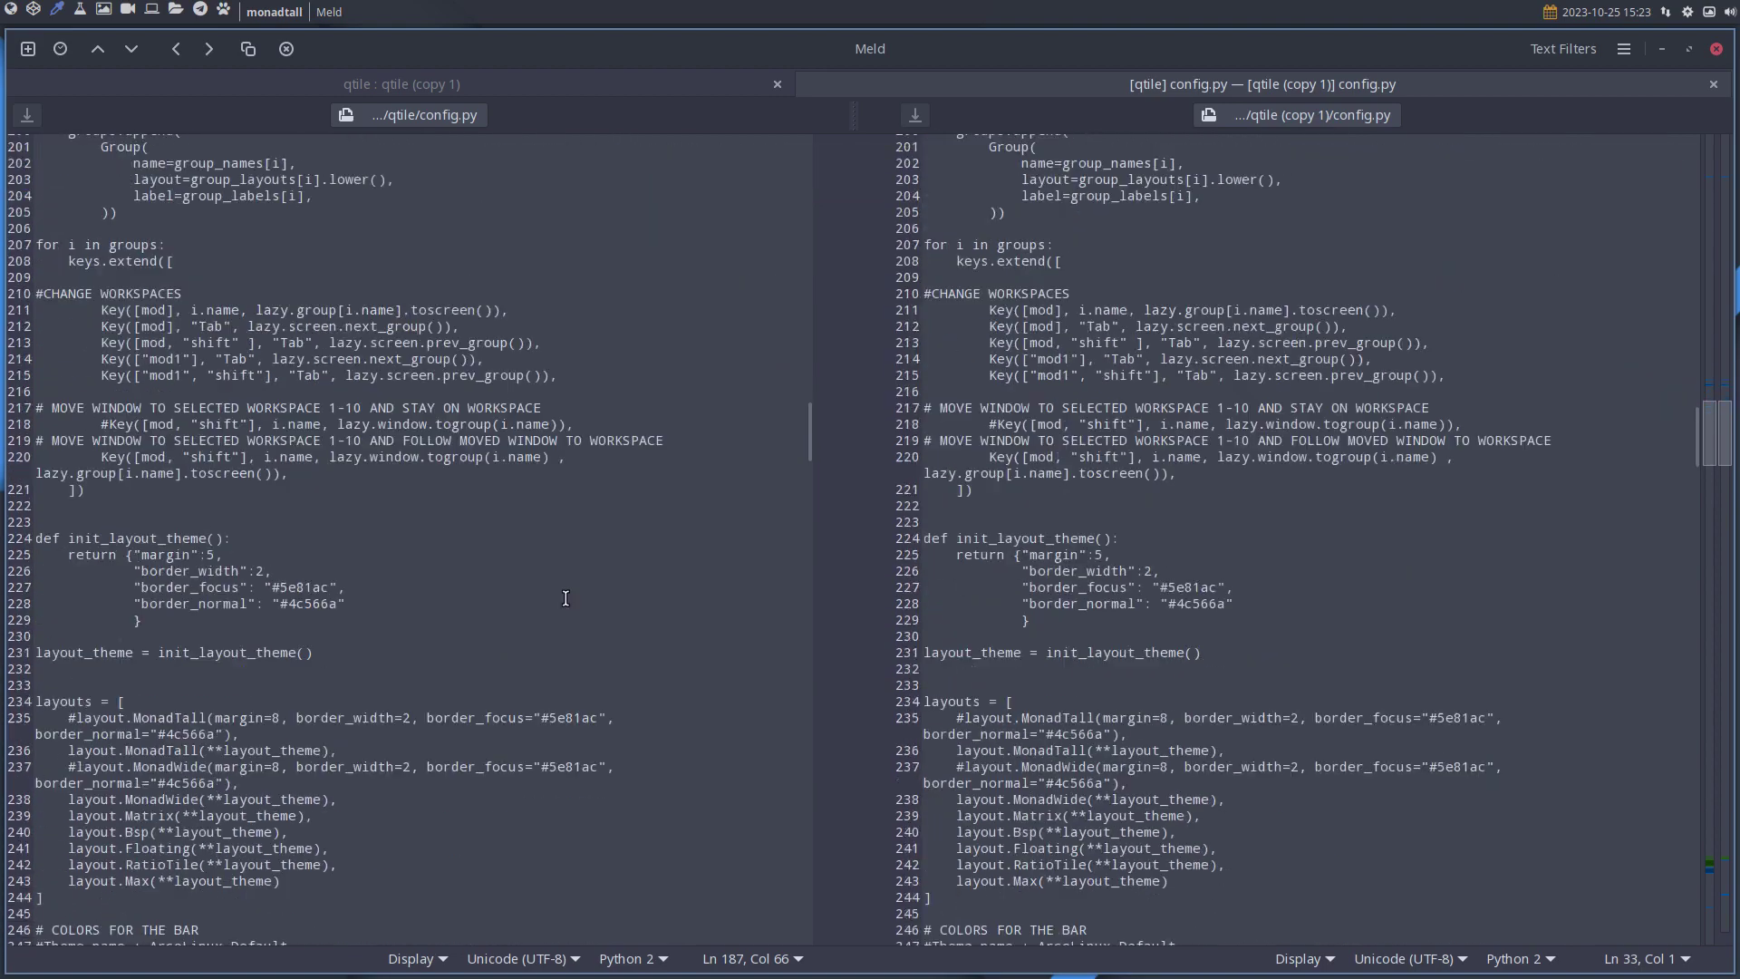
pyautogui.scroll(-20, 566, 598)
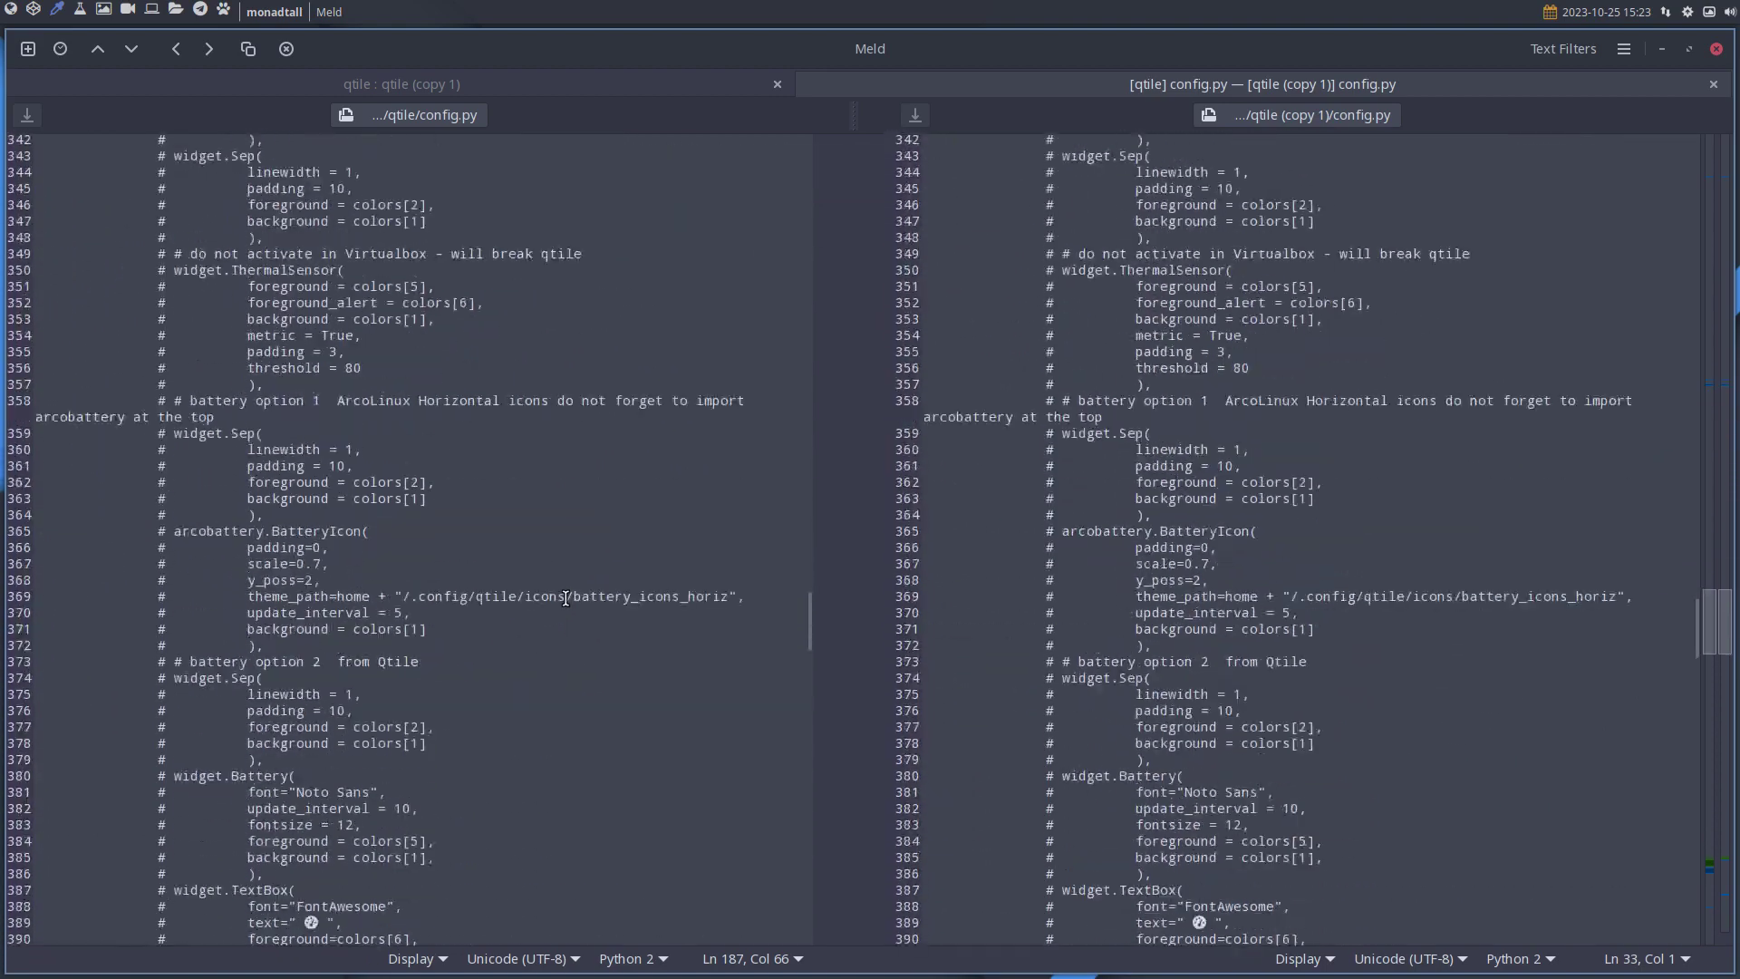
pyautogui.scroll(-14, 565, 598)
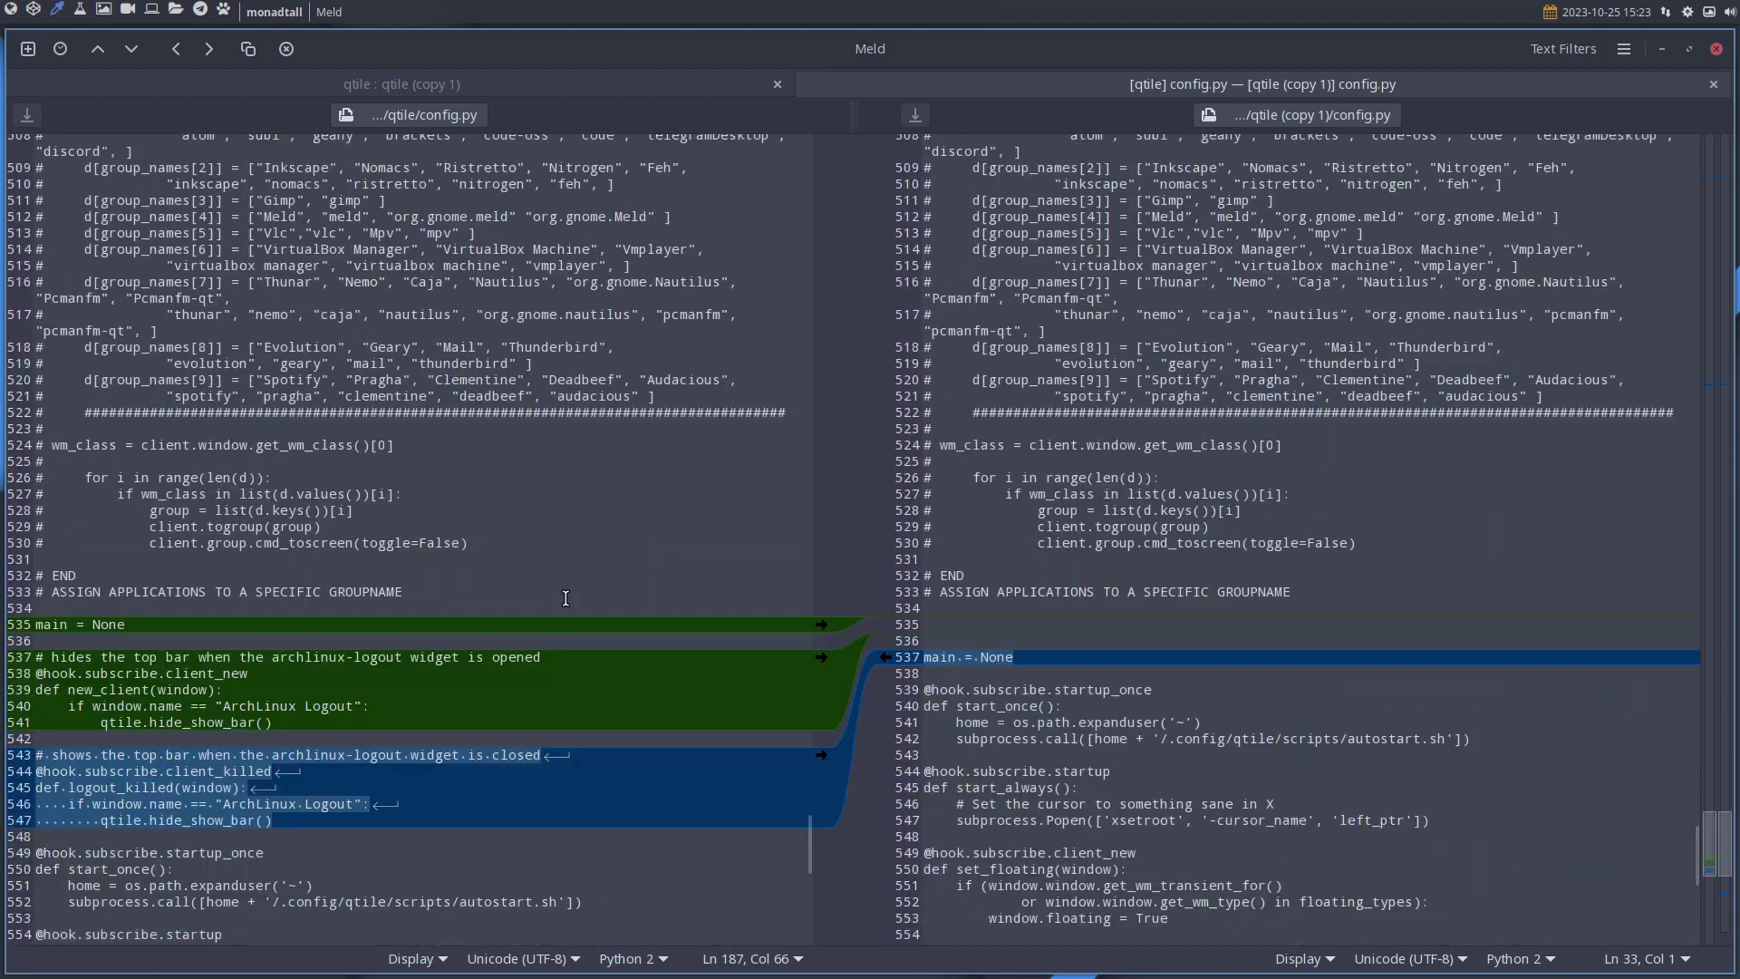
pyautogui.scroll(-1, 491, 611)
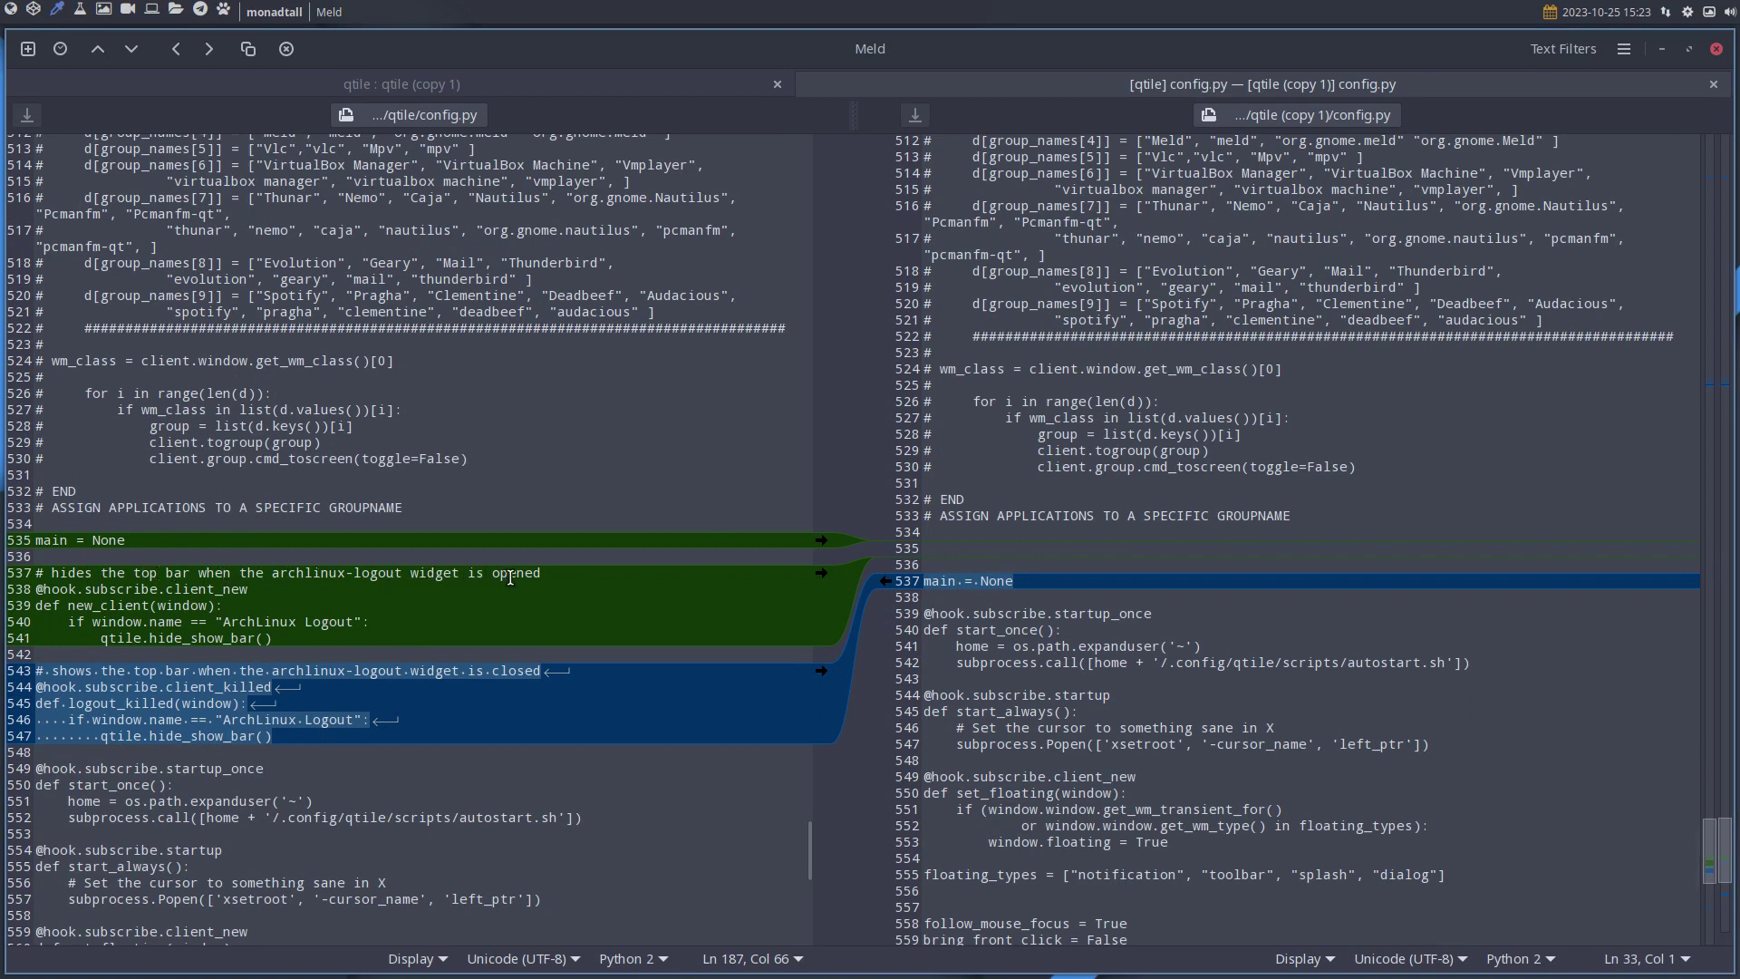
# Test the logout overlay with Super+X, then review lines 542–545 and the end of the diff.
pyautogui.press('super+x')
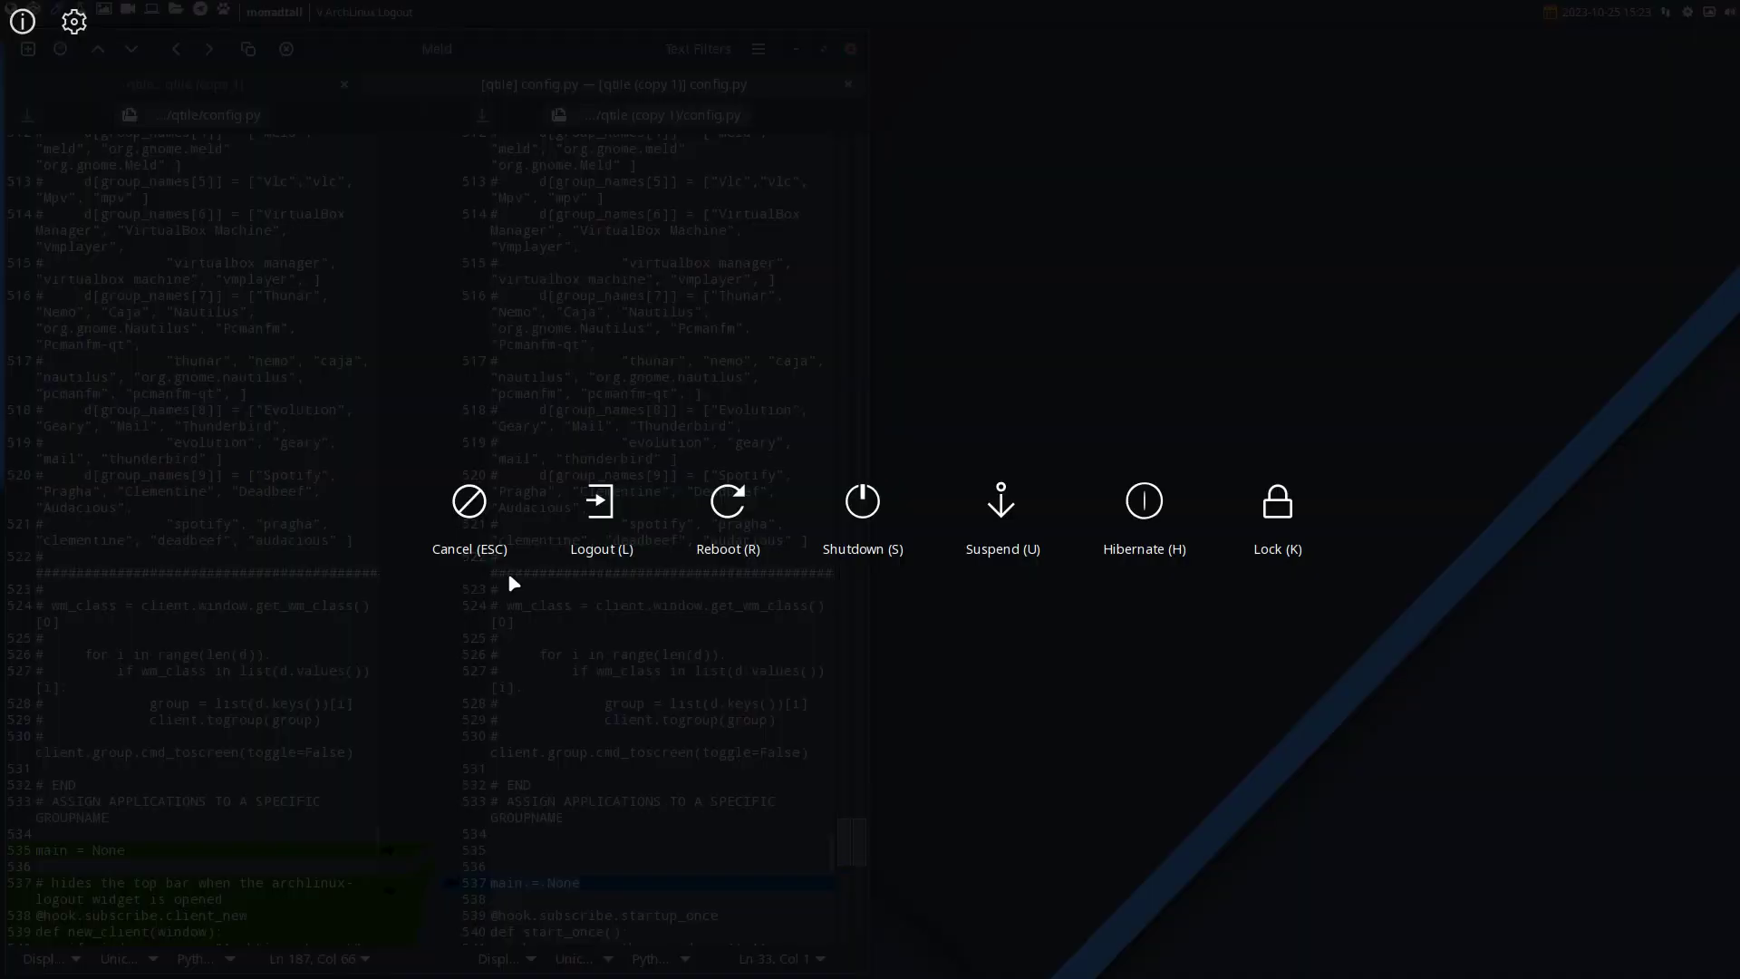
pyautogui.press('Escape')
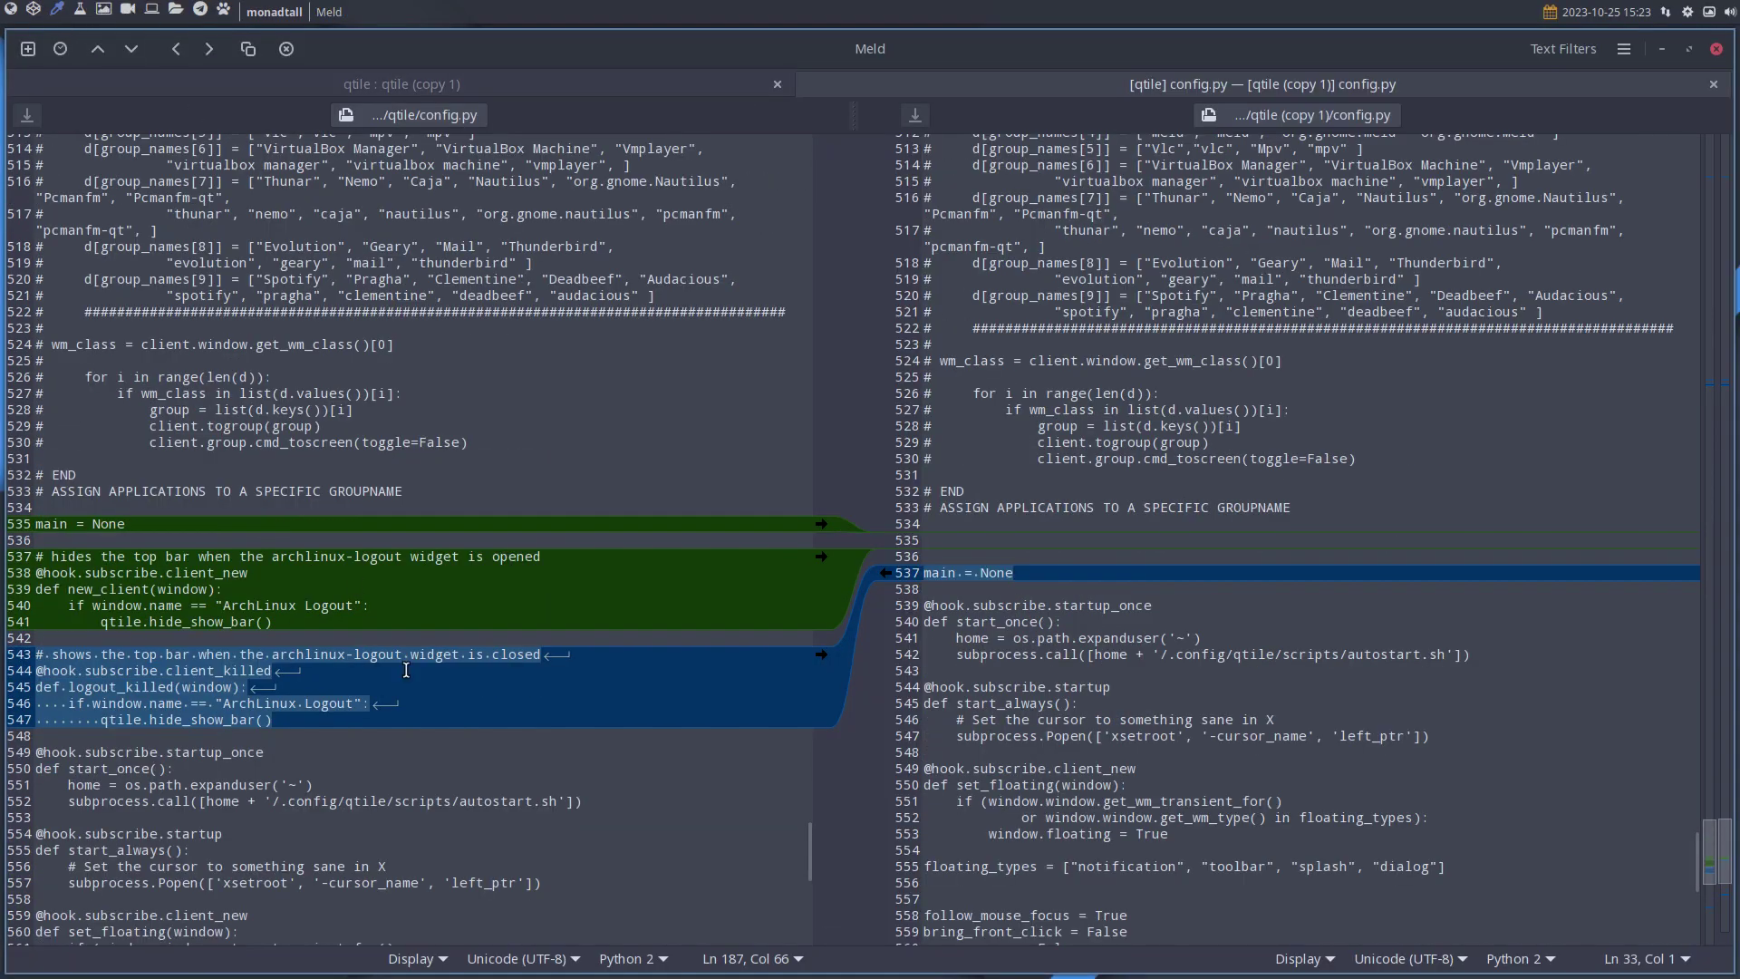
pyautogui.click(361, 678)
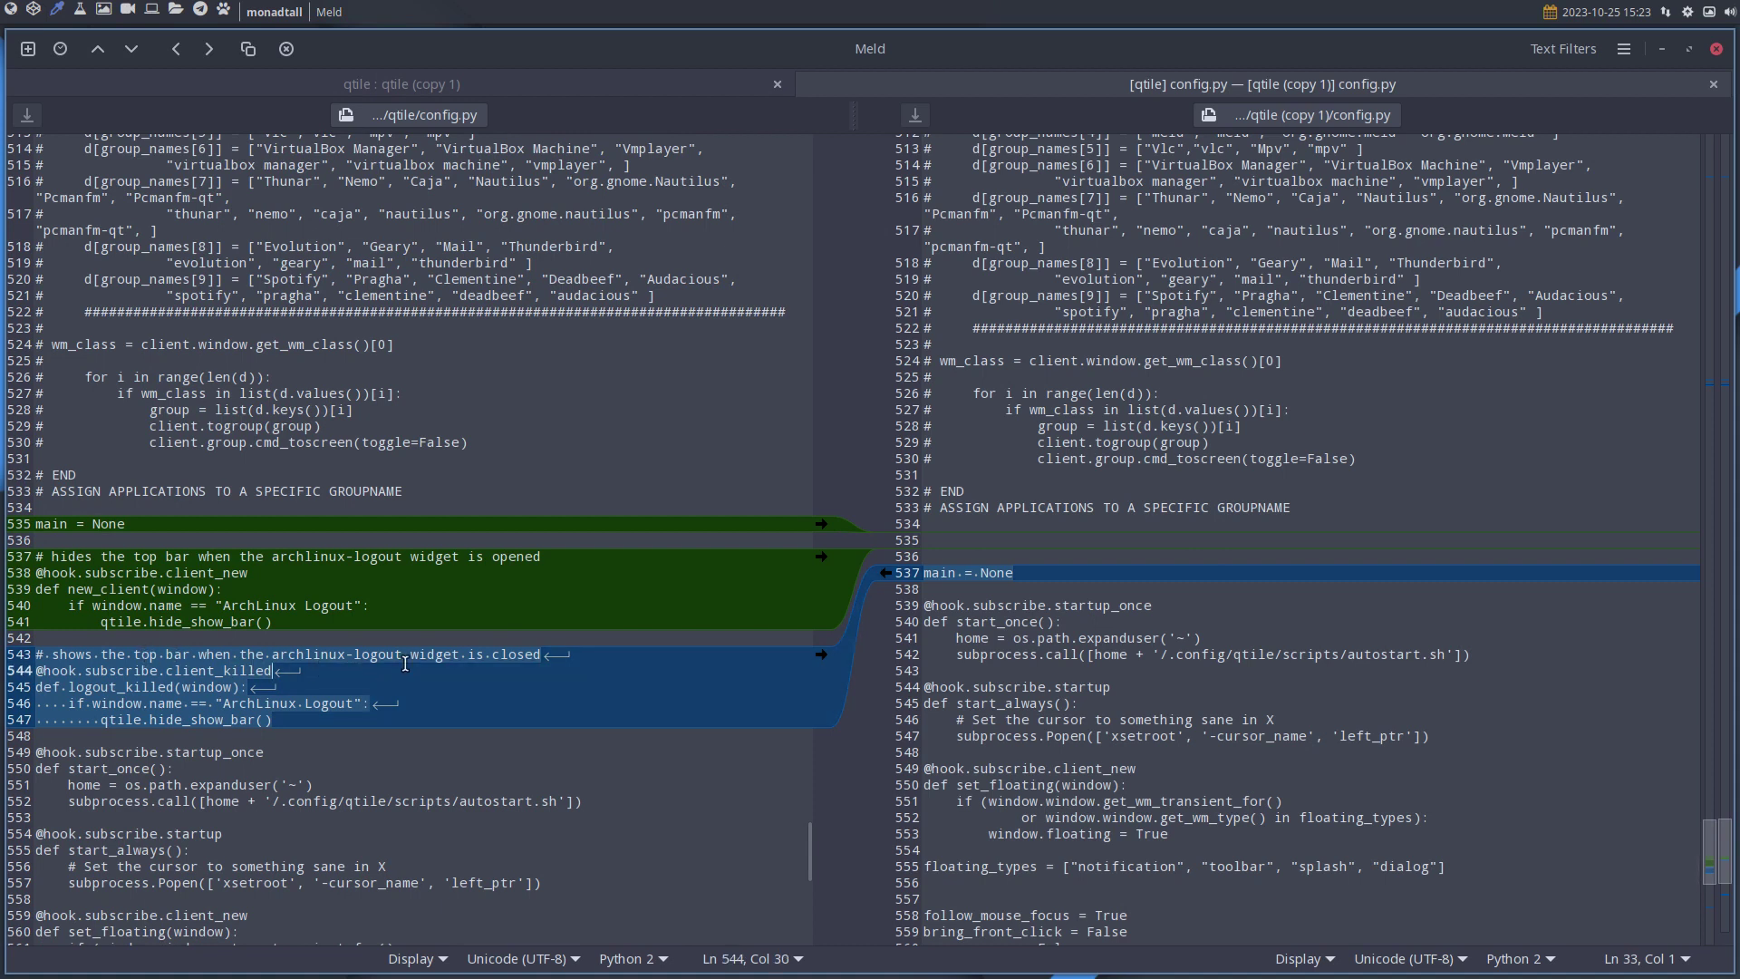
pyautogui.press('Down')
pyautogui.press('Down')
pyautogui.press('Down')
pyautogui.press('Up')
pyautogui.press('Up')
pyautogui.press('Up')
pyautogui.press('Up')
pyautogui.press('Up')
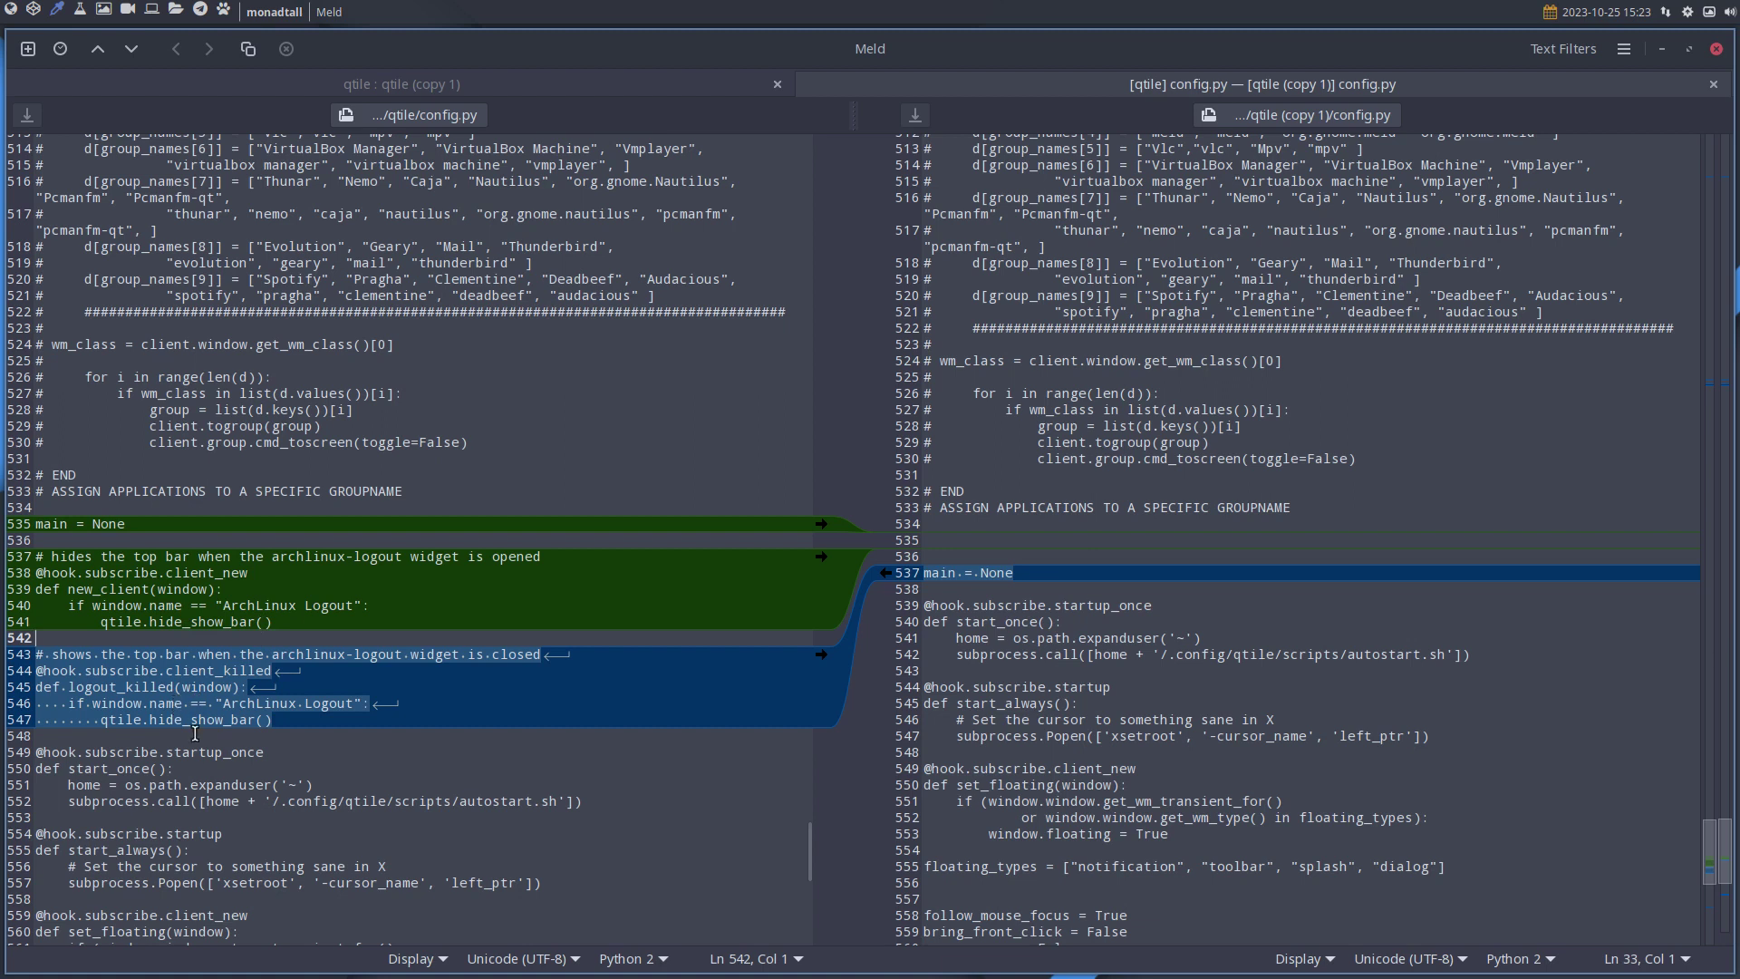
pyautogui.scroll(-5, 303, 729)
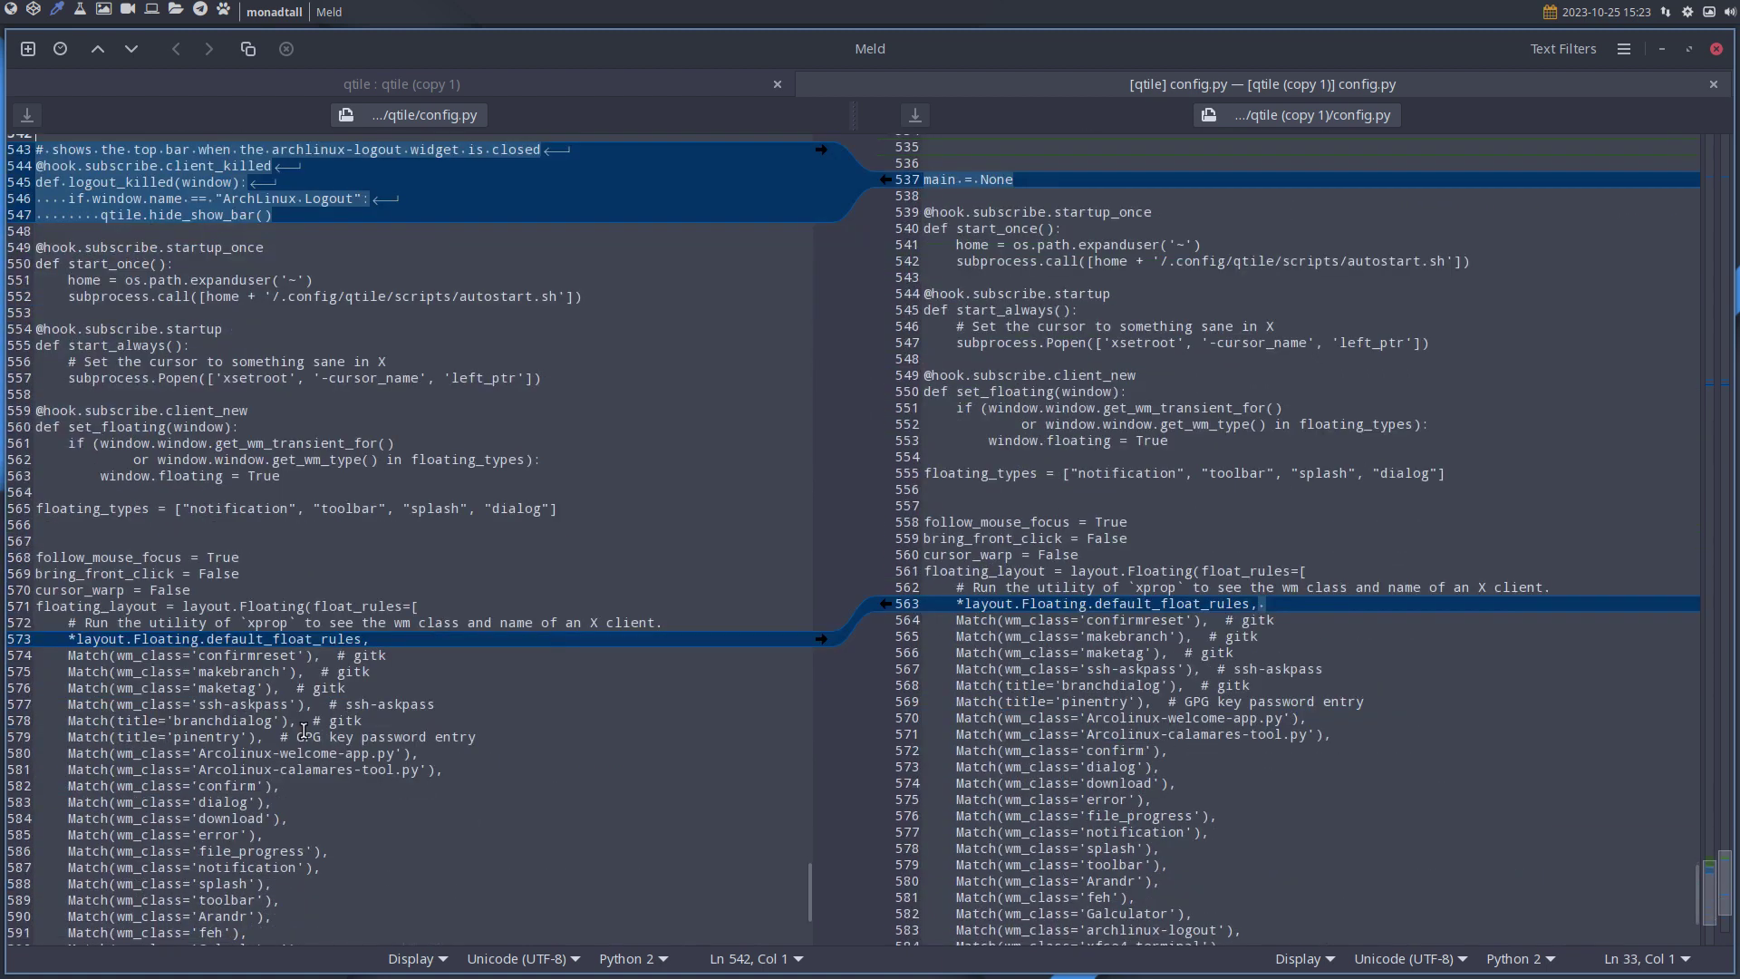
pyautogui.scroll(-1, 304, 730)
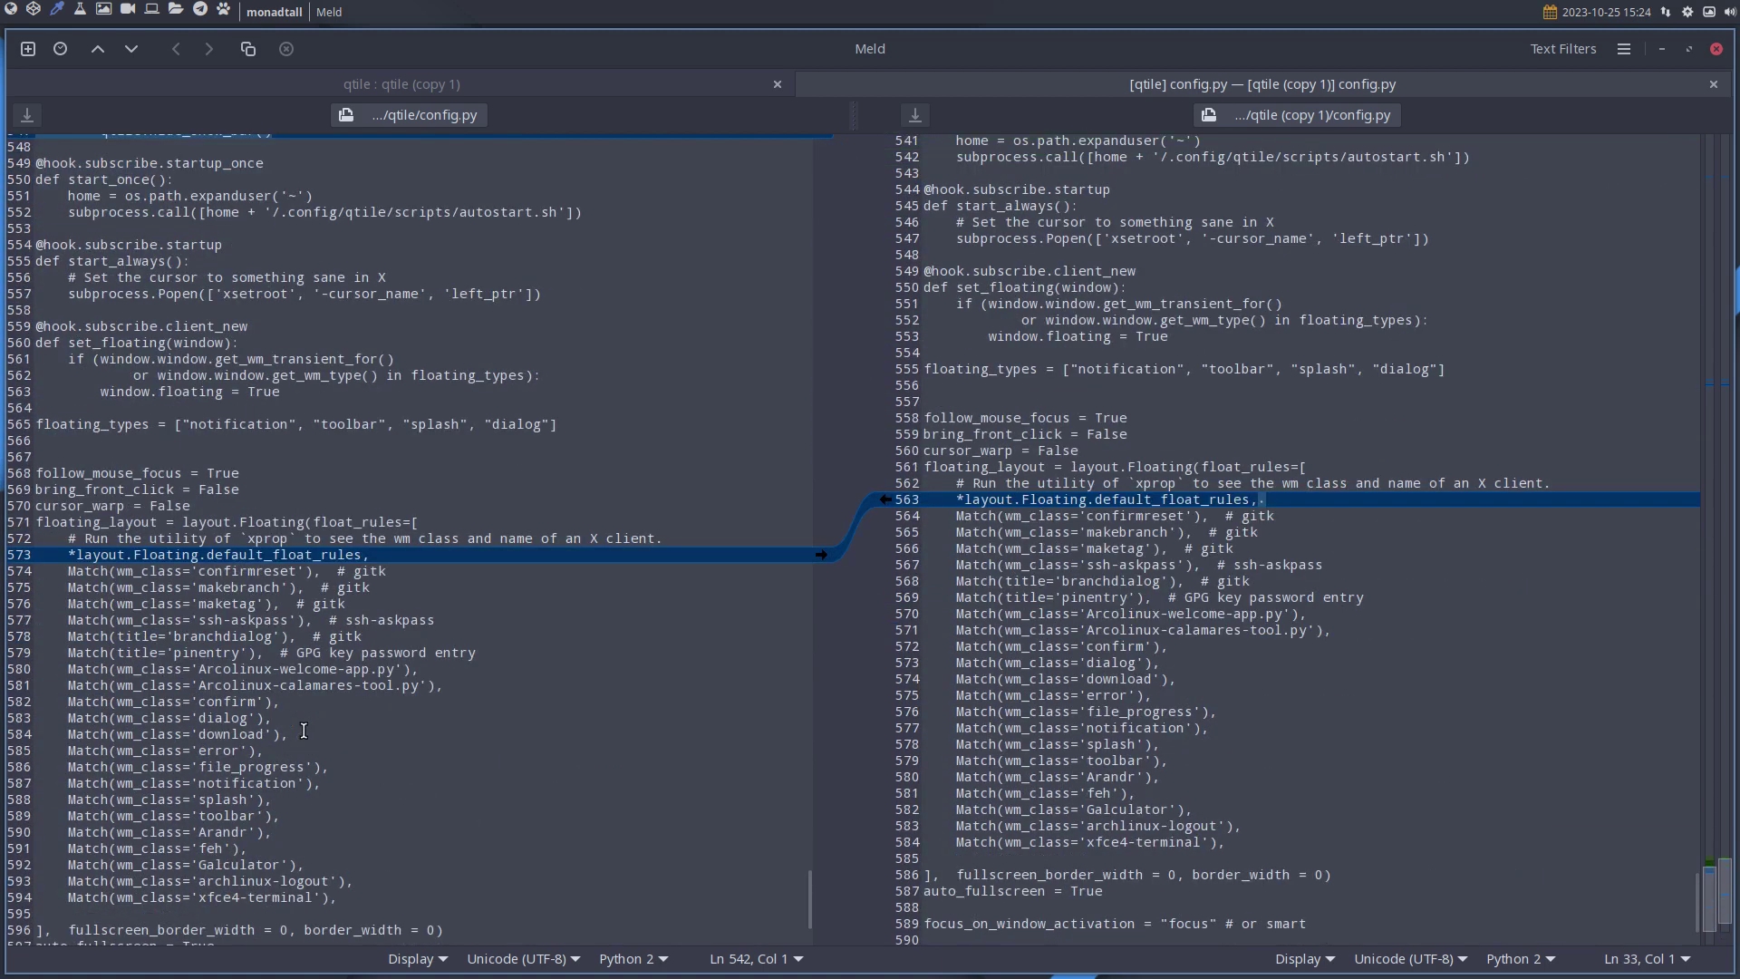
pyautogui.scroll(-2, 303, 730)
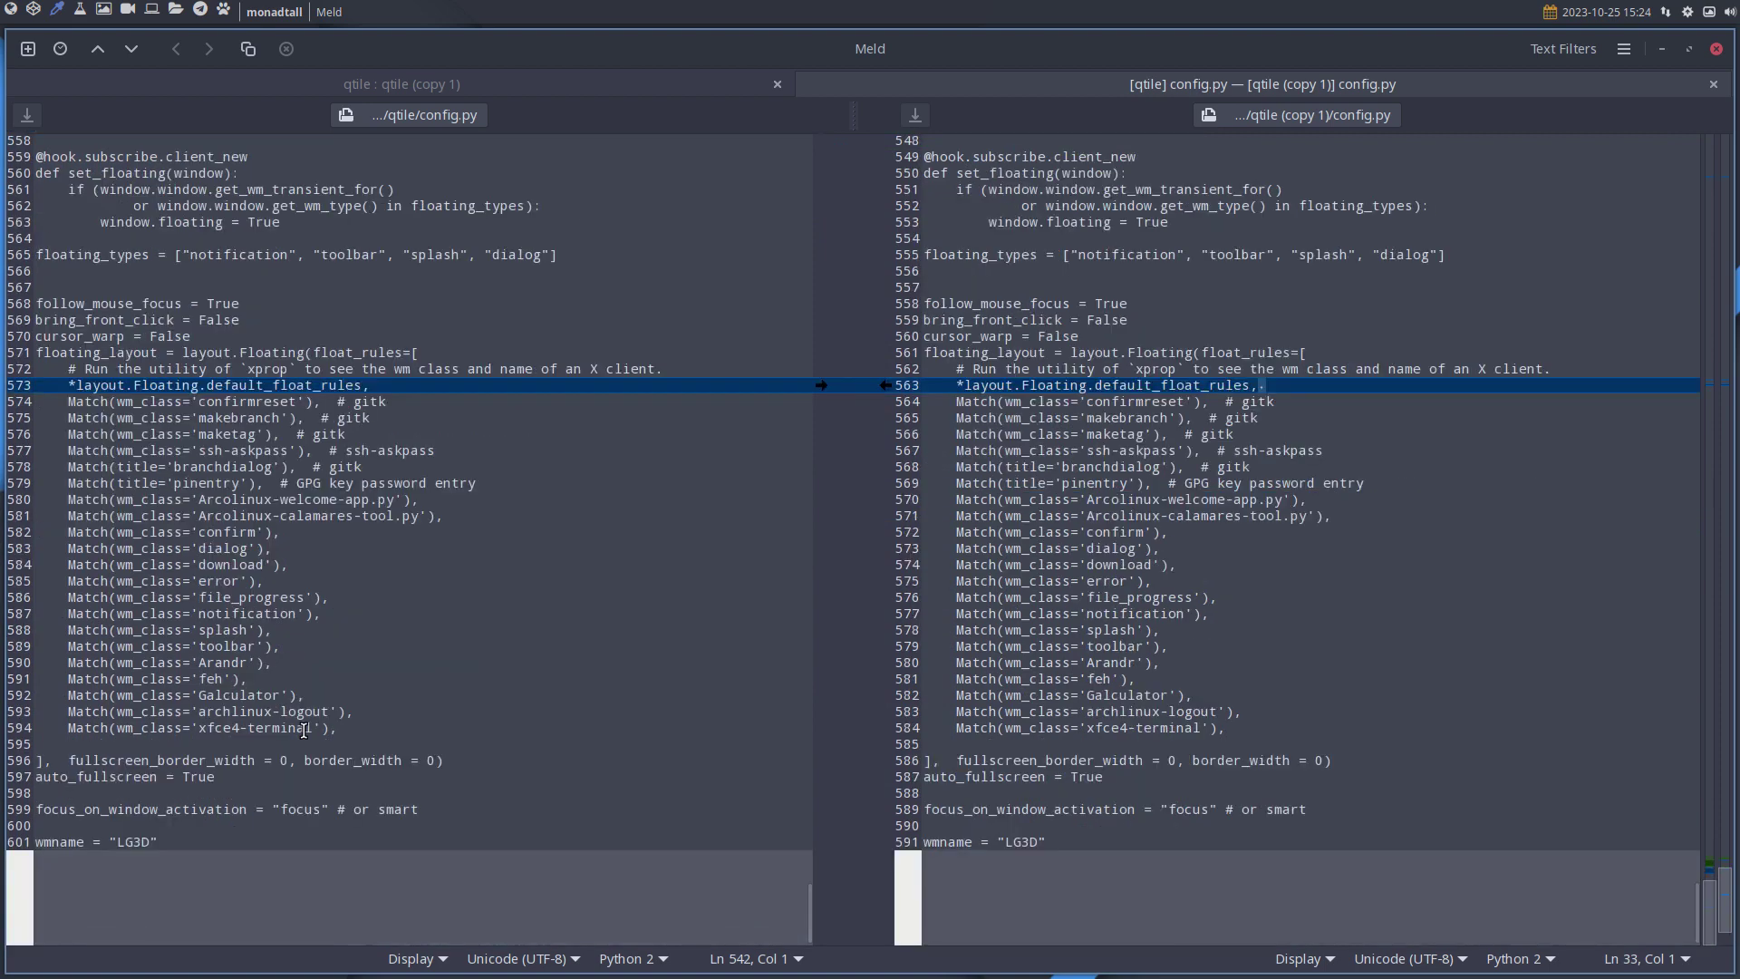
pyautogui.scroll(20, 304, 730)
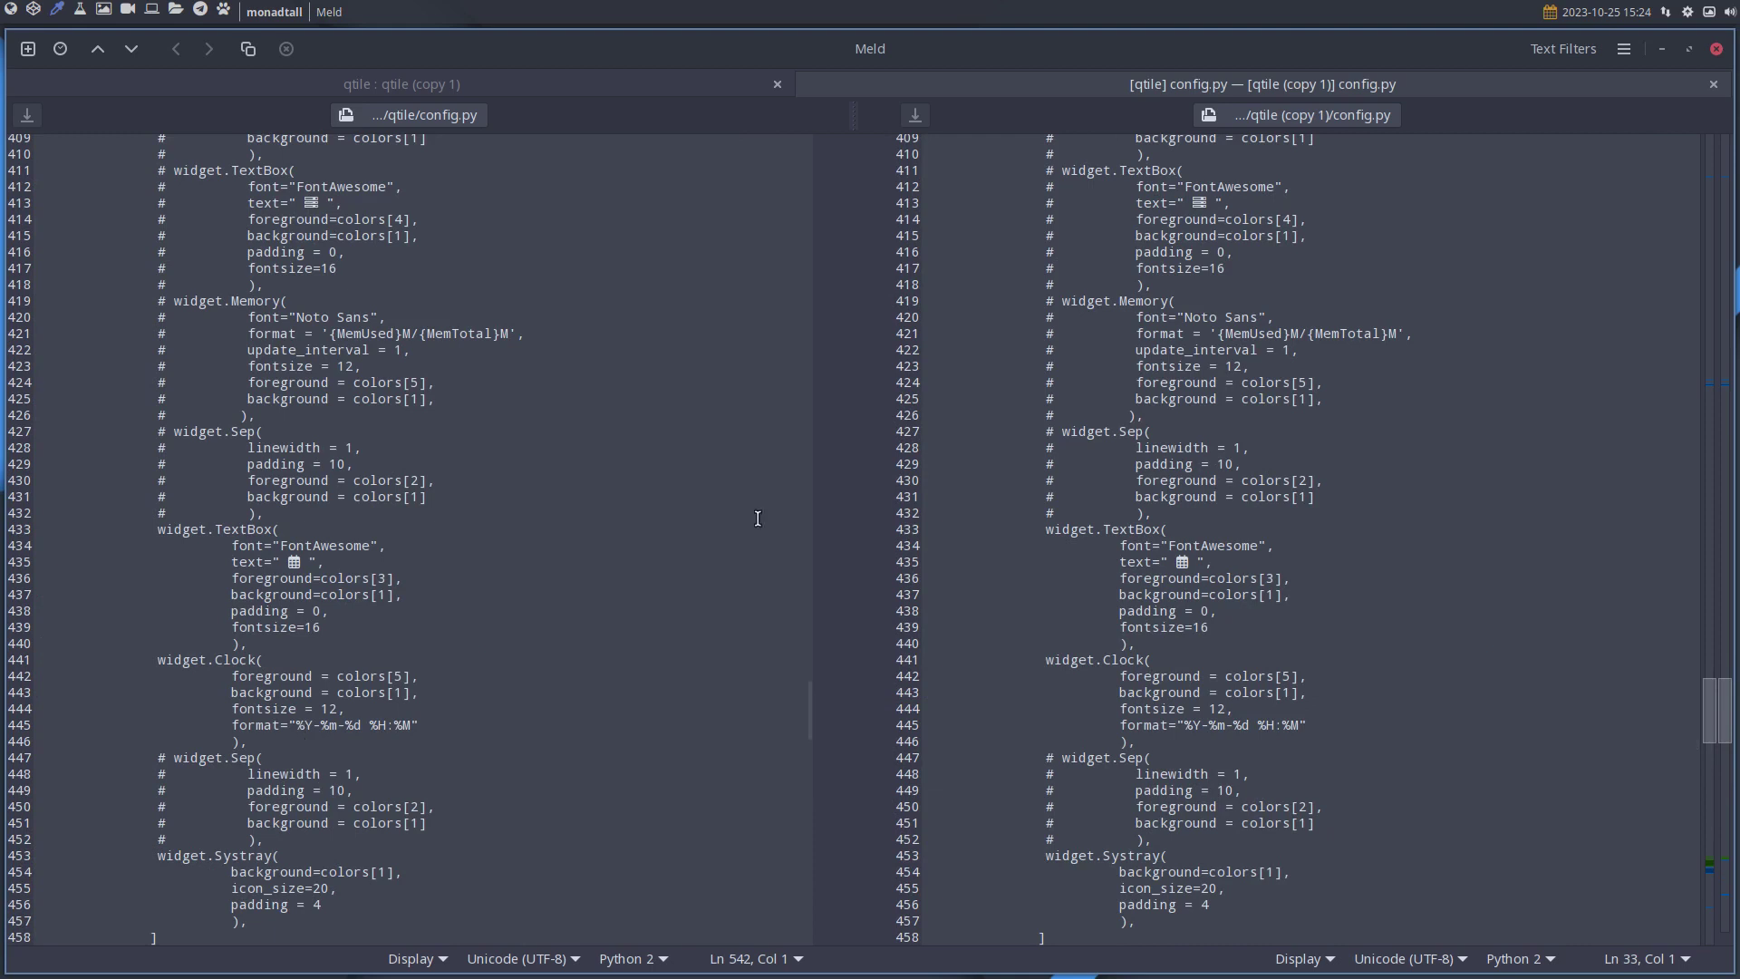
# Close Meld and open Thunar on ~/.config to check the qtile folder.
pyautogui.click(1719, 50)
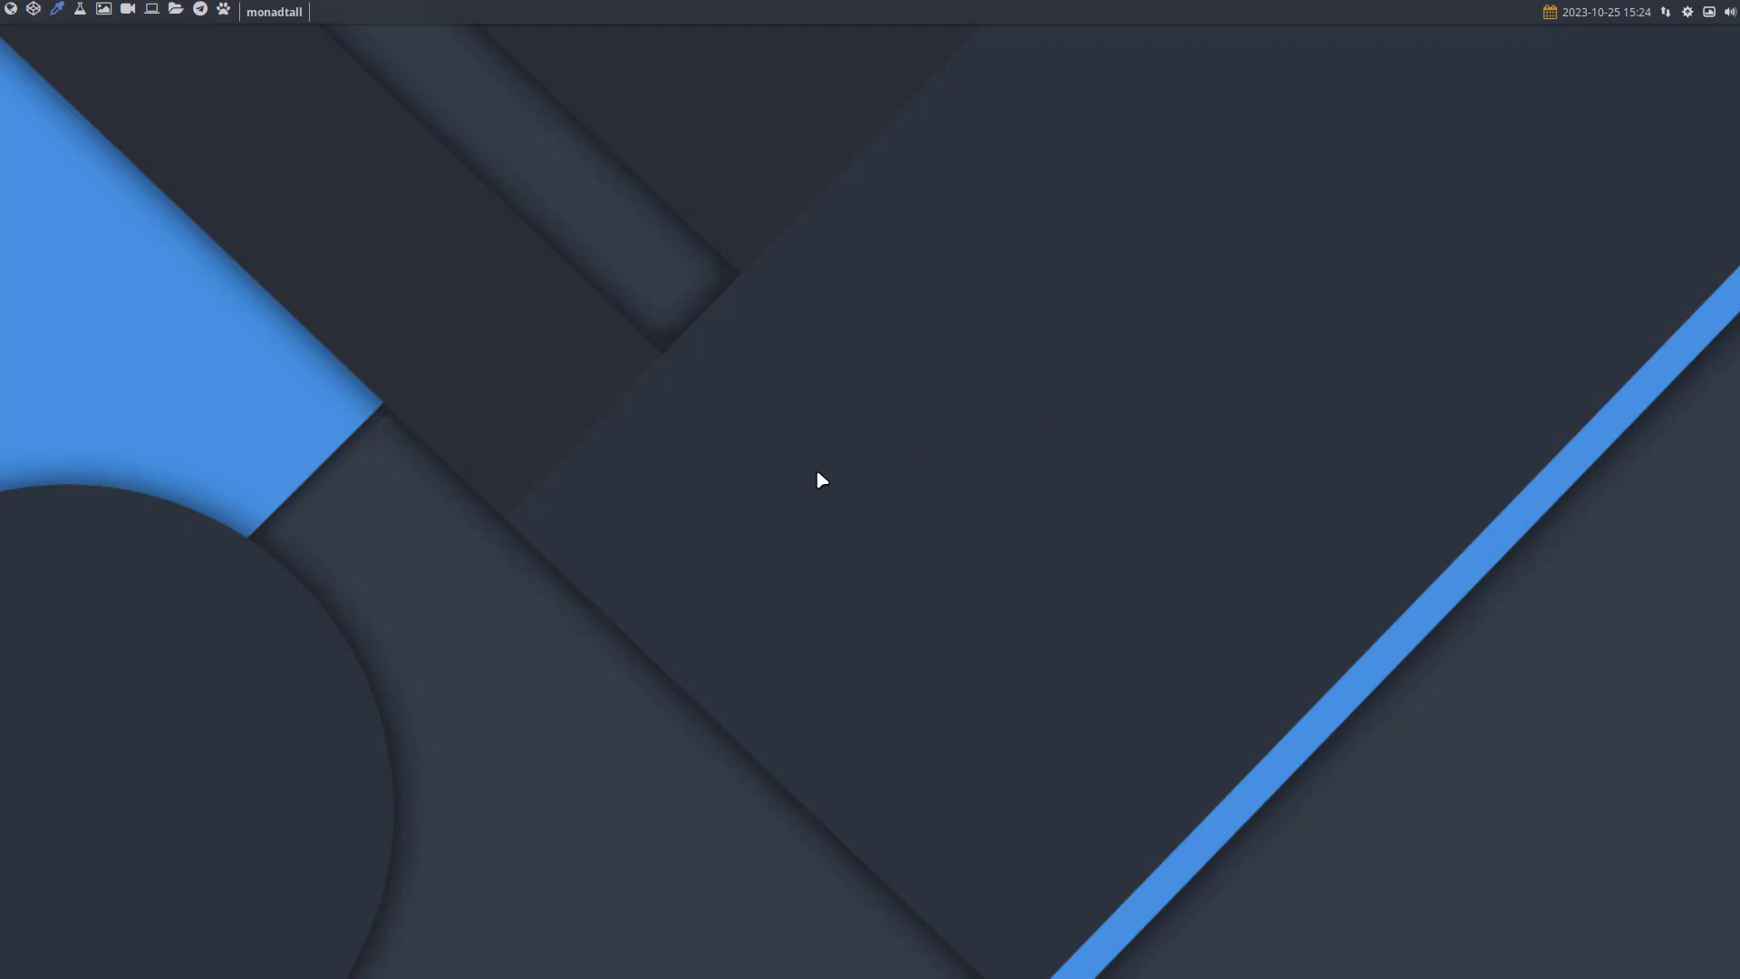
pyautogui.press('super+shift+Return')
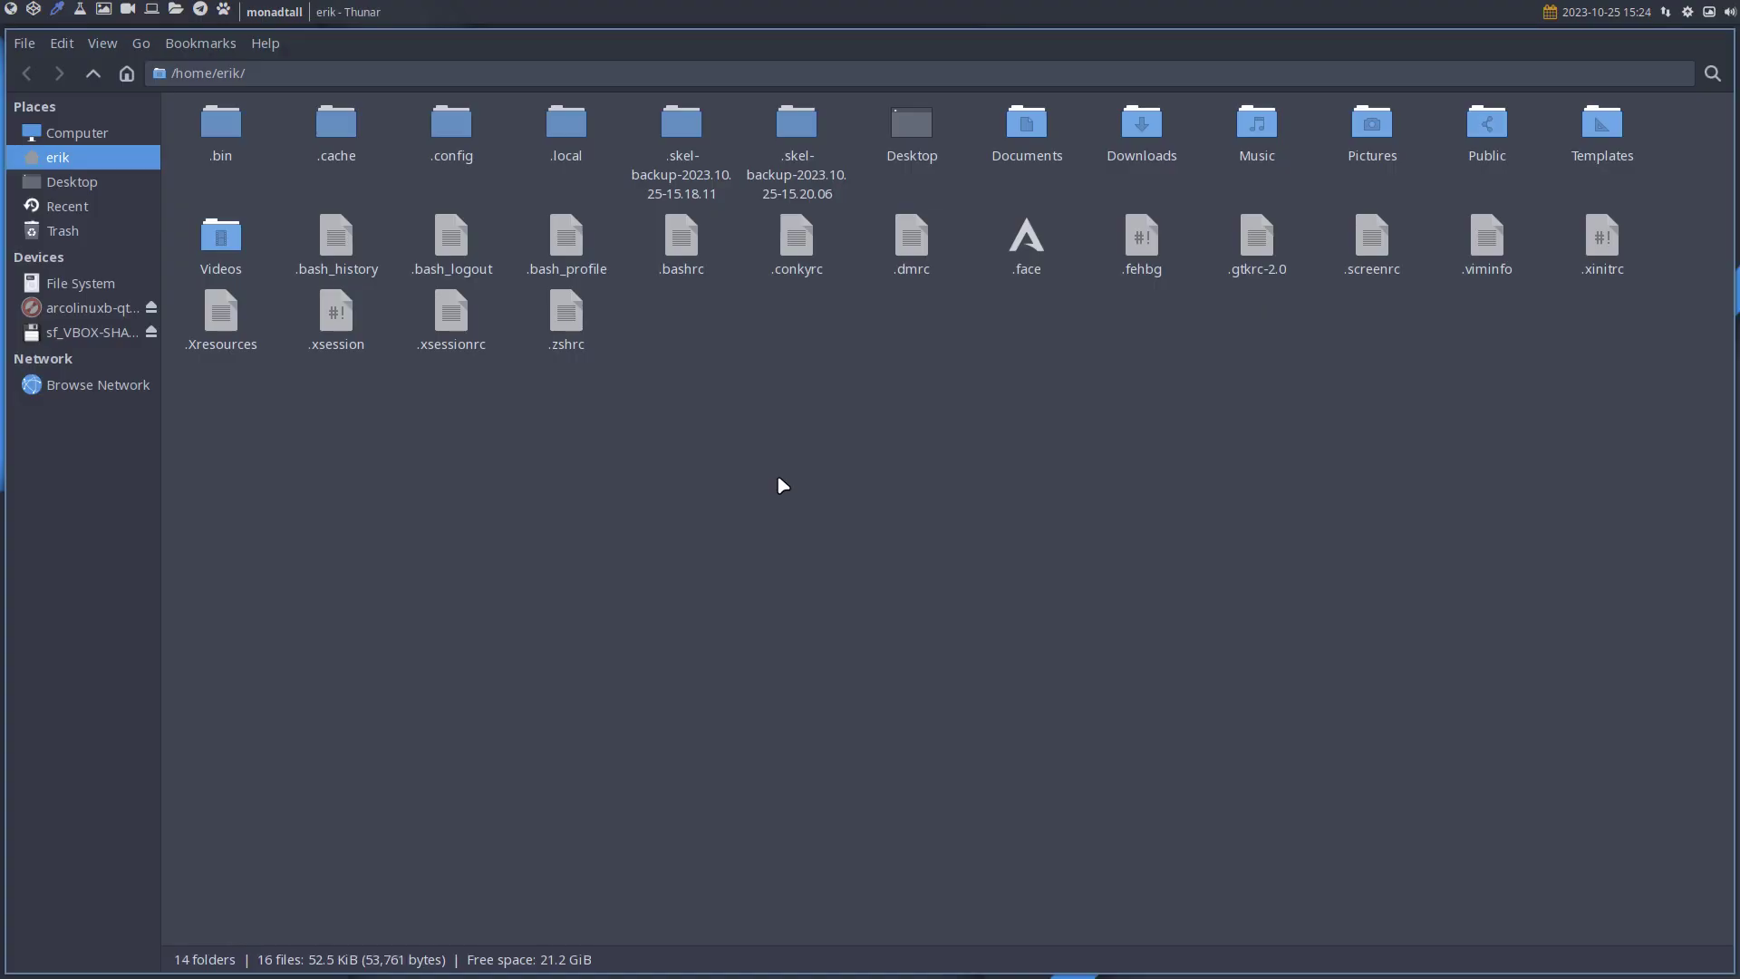
pyautogui.doubleClick(450, 126)
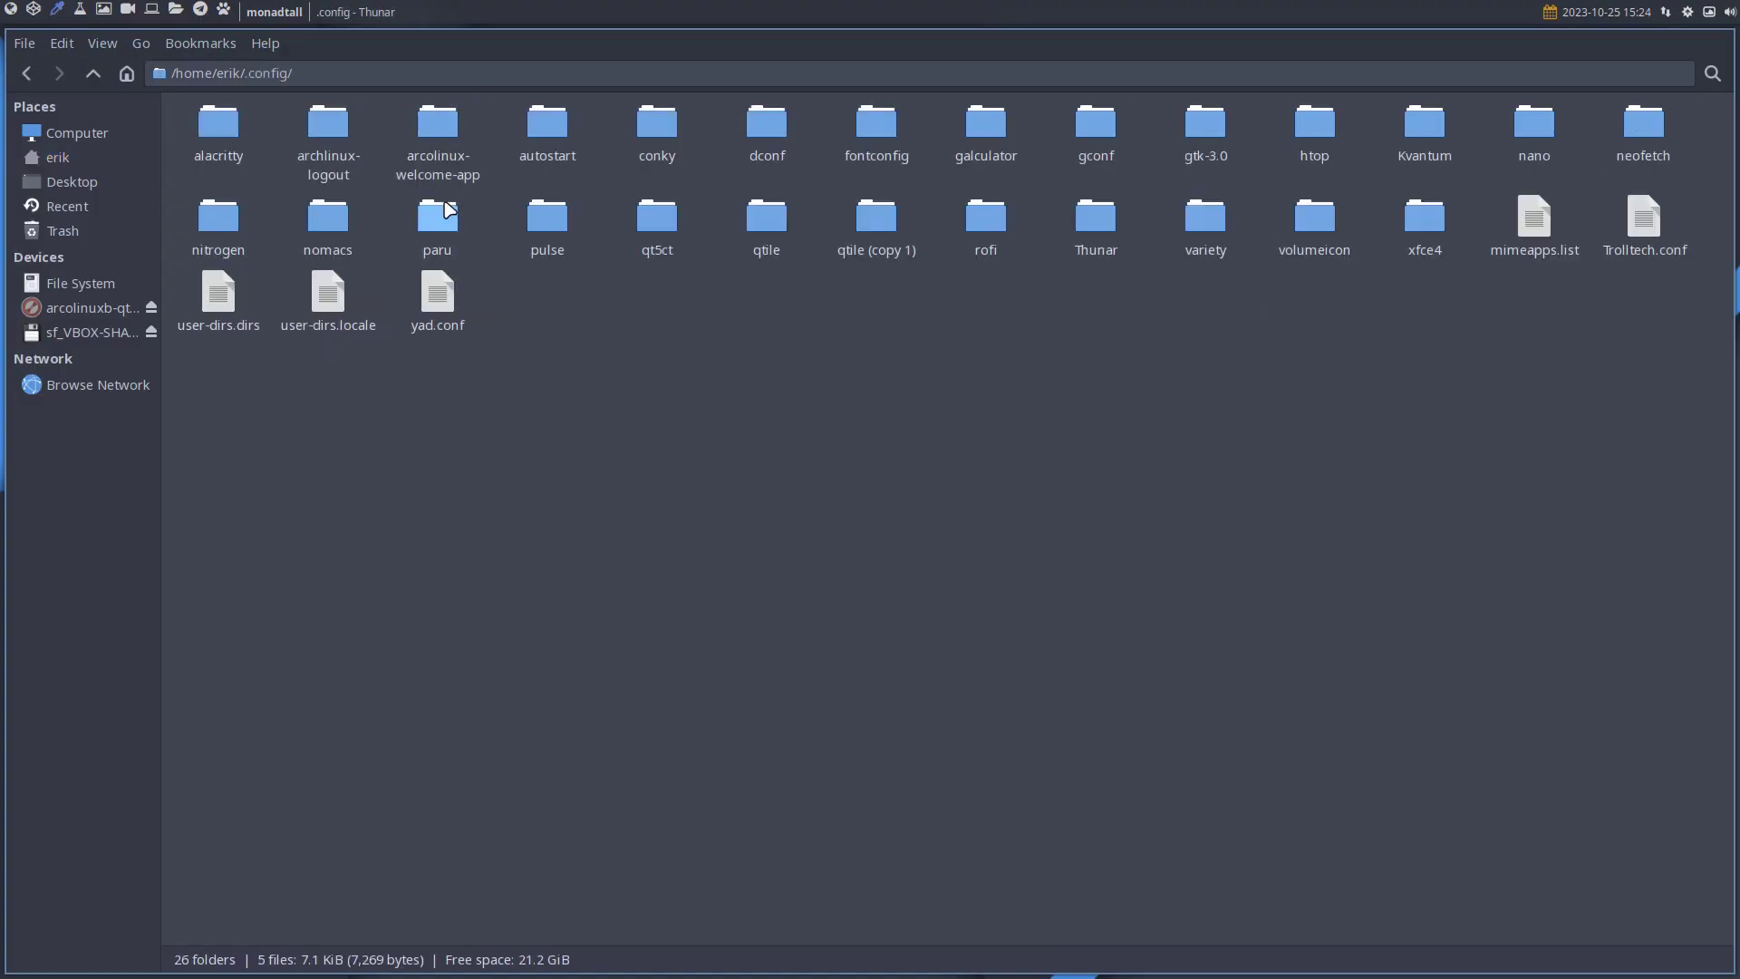
pyautogui.click(766, 227)
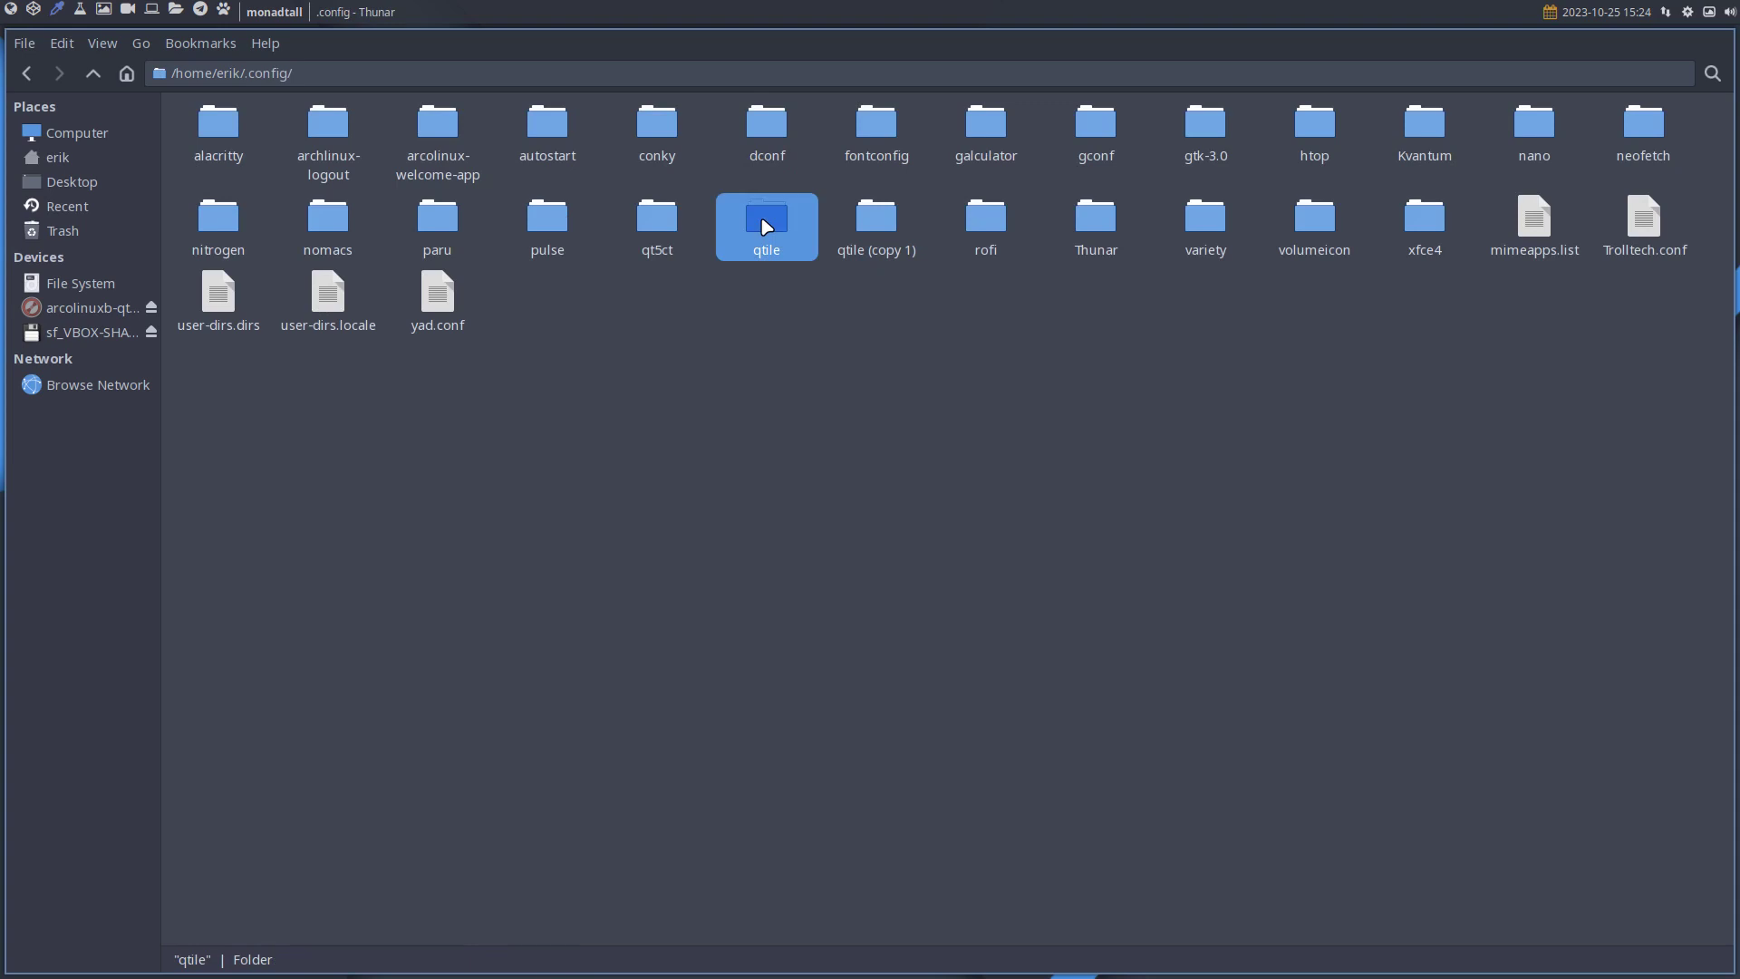
pyautogui.click(727, 421)
# Run skel in a terminal and confirm with y to back up .config and copy /etc/skel.
pyautogui.press('super+Return')
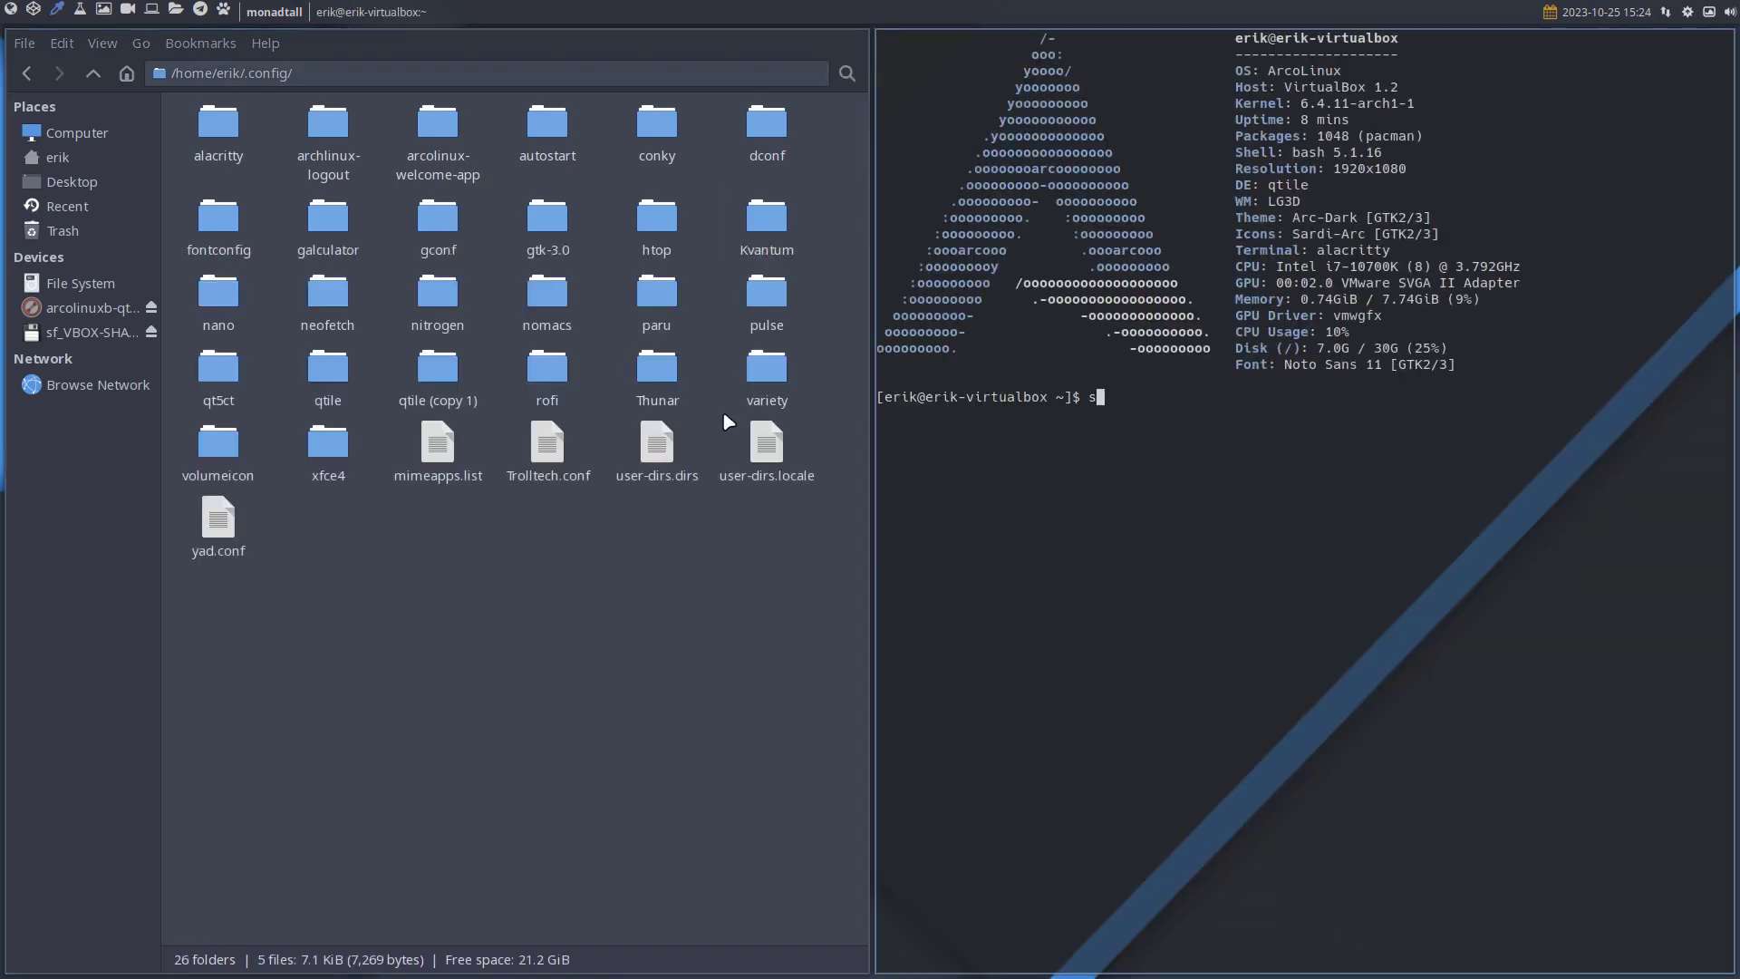
pyautogui.write('skel')
pyautogui.press('Return')
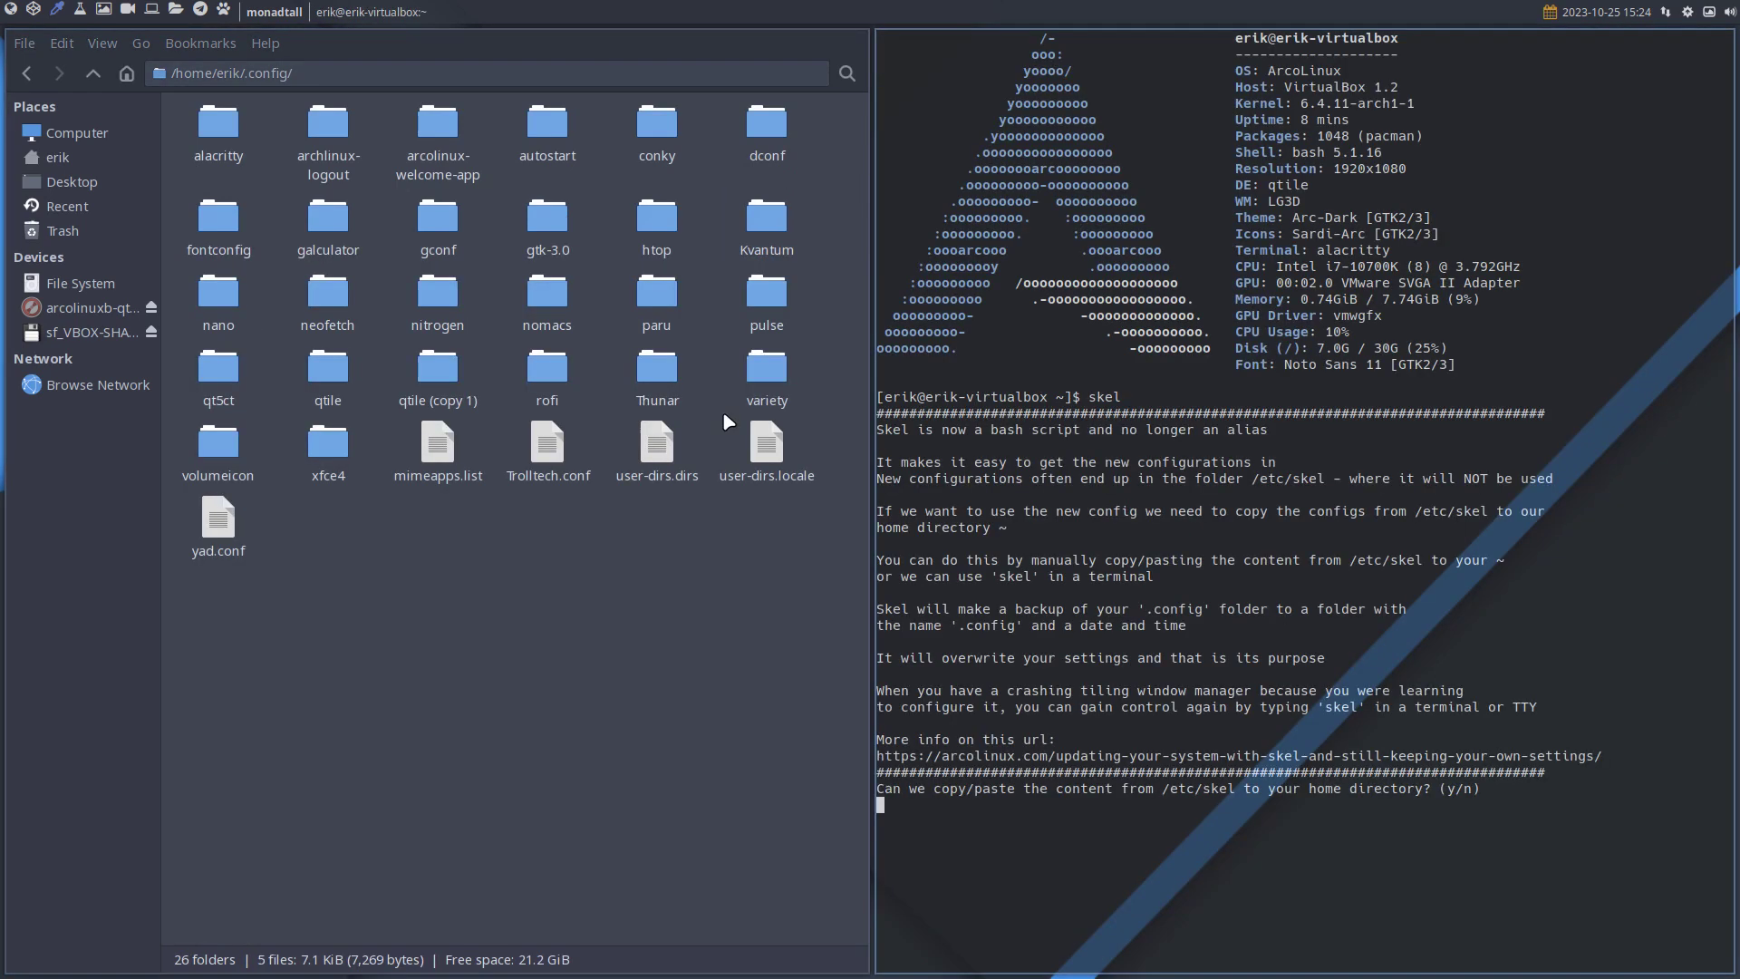
pyautogui.write('y')
pyautogui.press('Return')
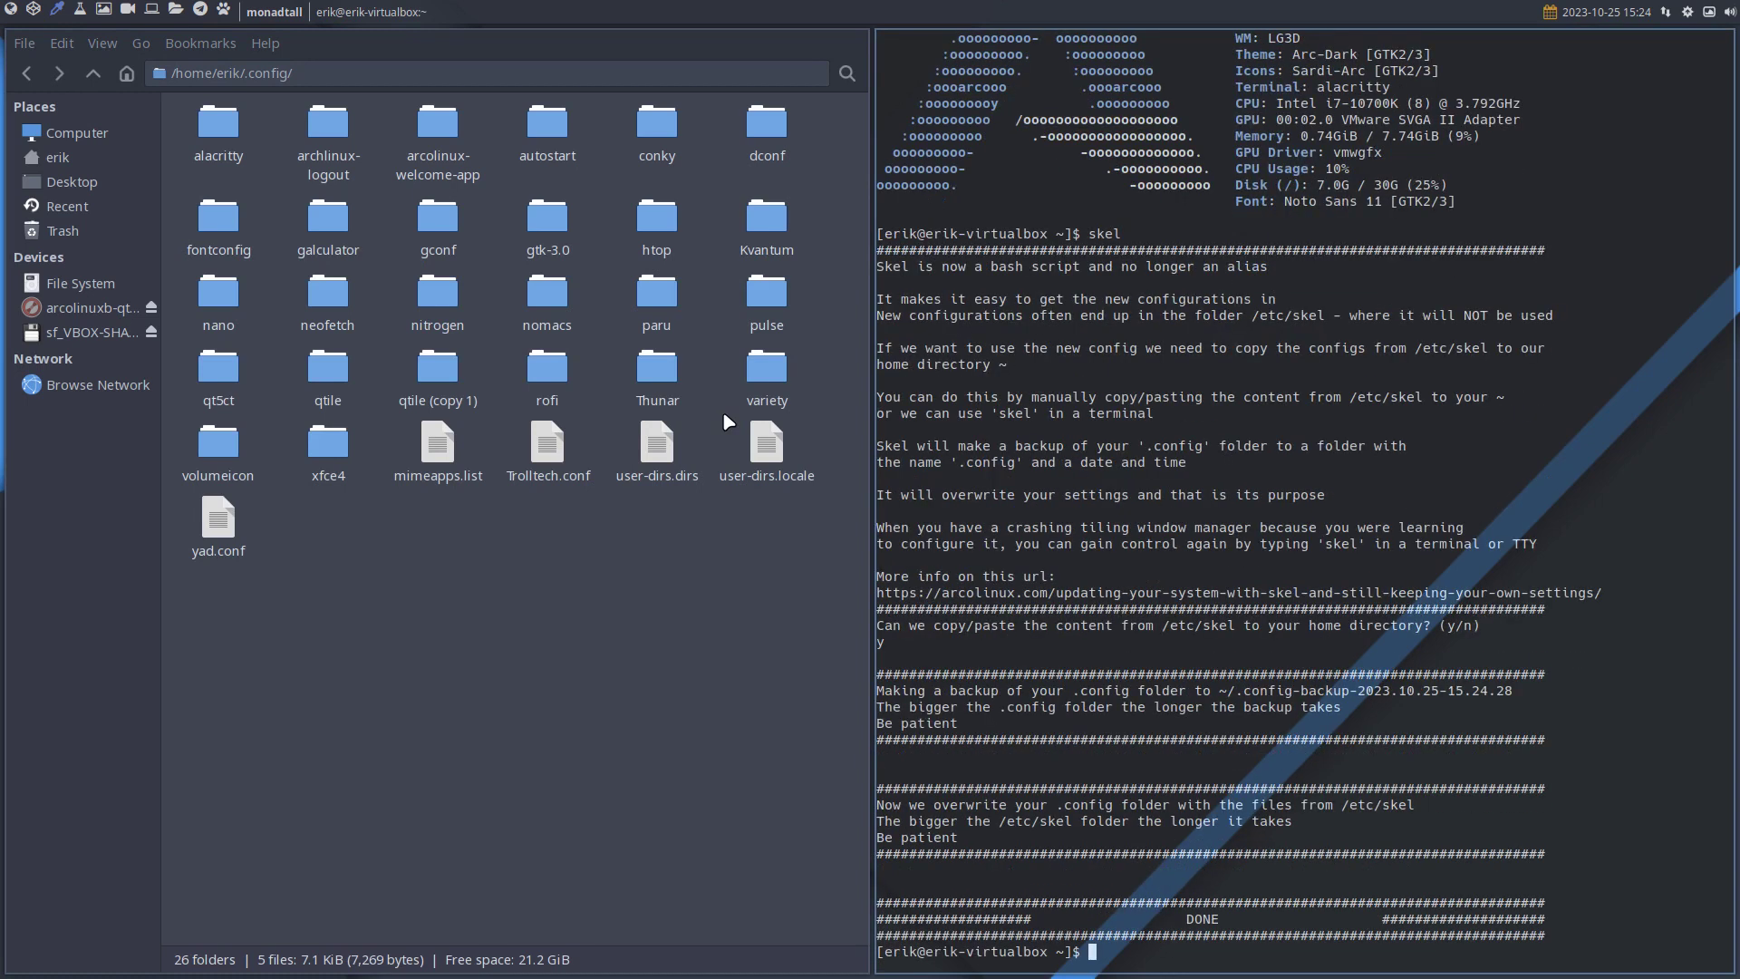
# Check the logout screen, then enter 'sudo pacman -S archlinux-logout-' at the prompt.
pyautogui.press('super+x')
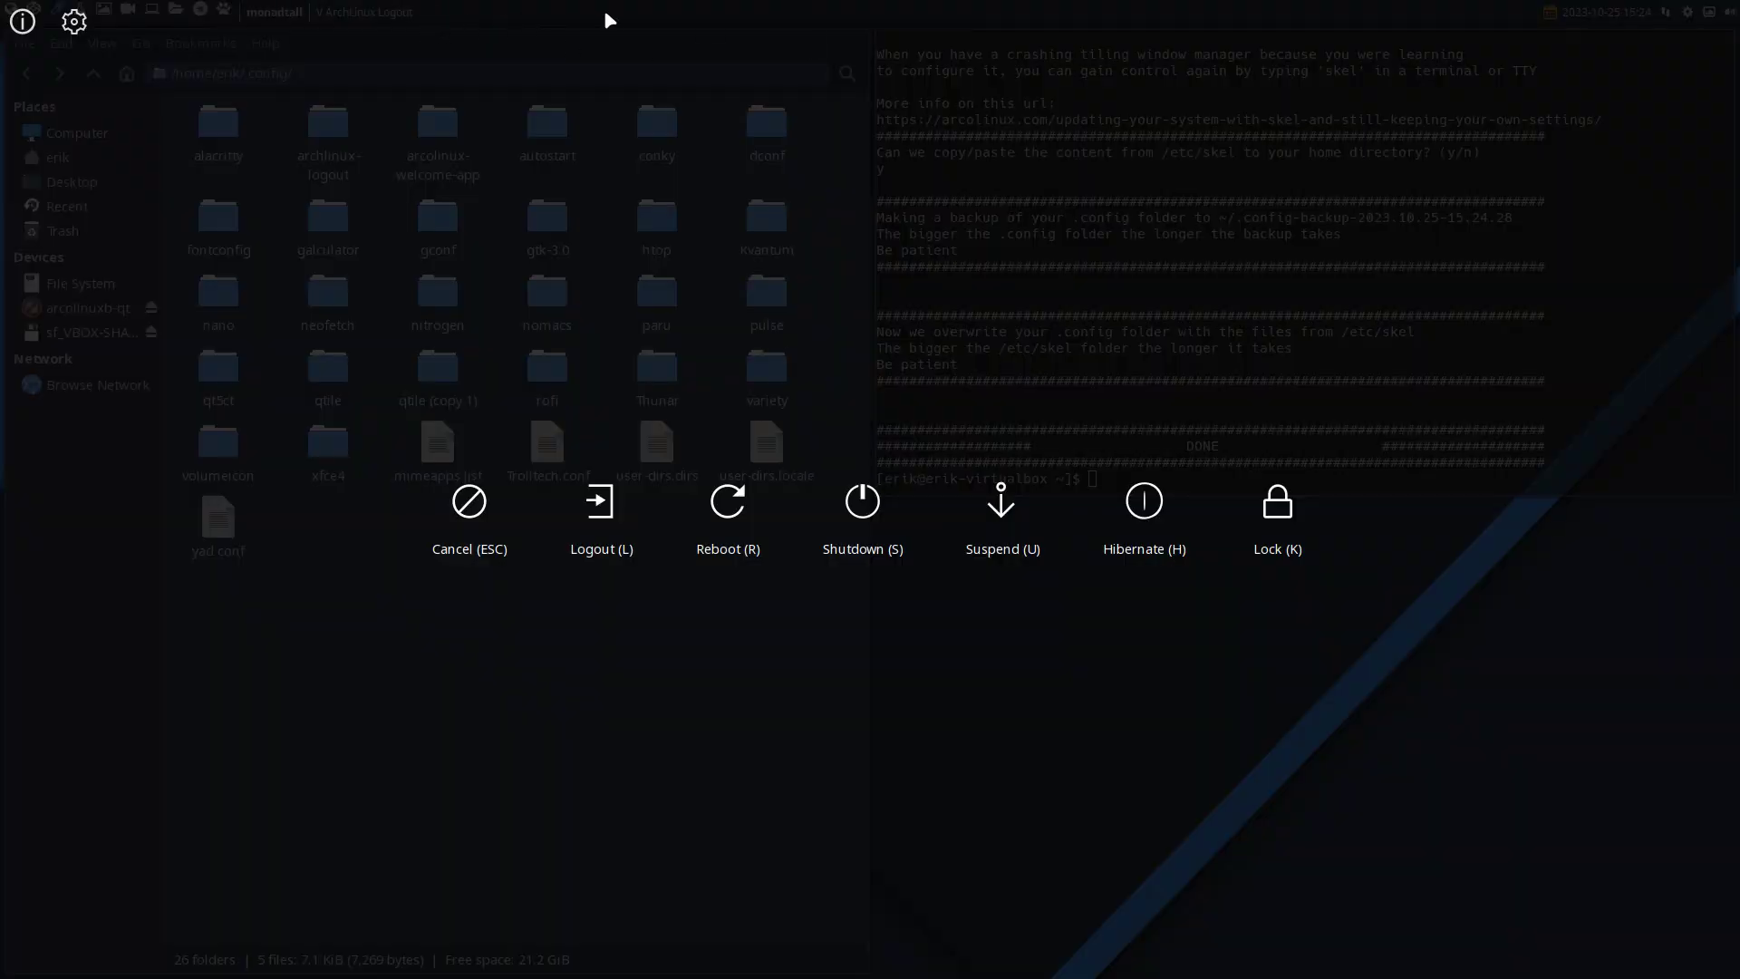
pyautogui.press('Escape')
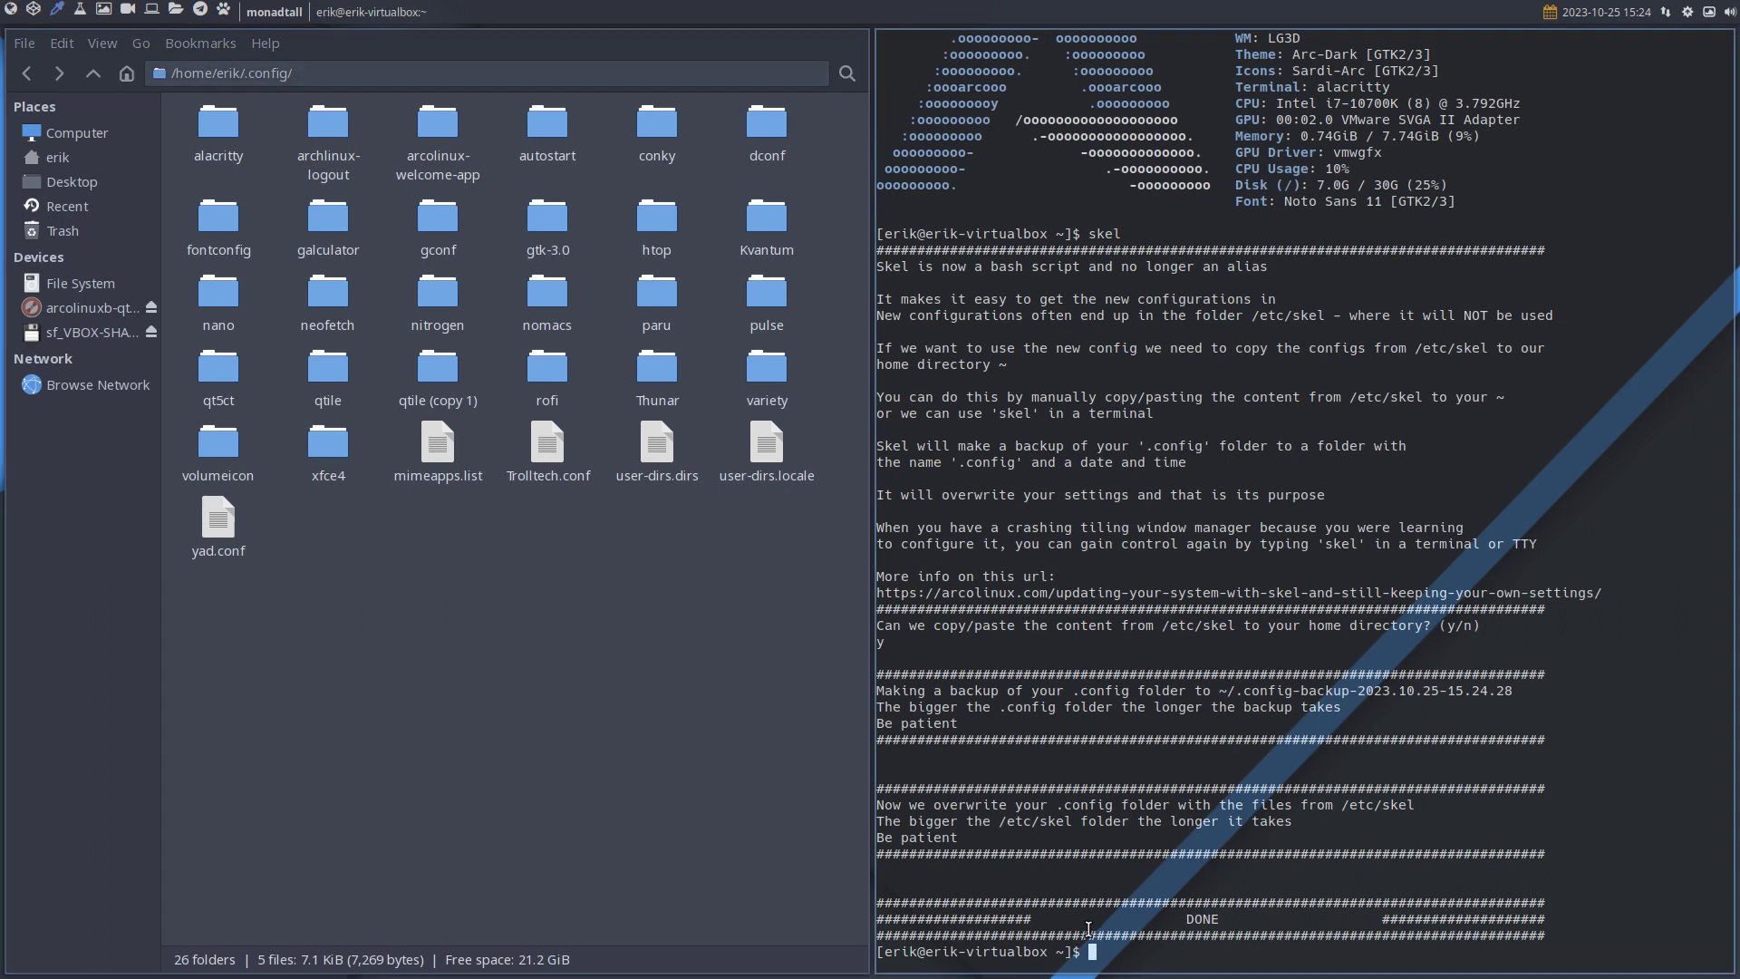
pyautogui.write('sudo pacman -S archlinux-logout-')
# Complete the command to archlinux-logout-git, confirm the reinstall, then open the logout overlay with Super+X.
pyautogui.press('Tab')
pyautogui.press('Tab')
pyautogui.write('git')
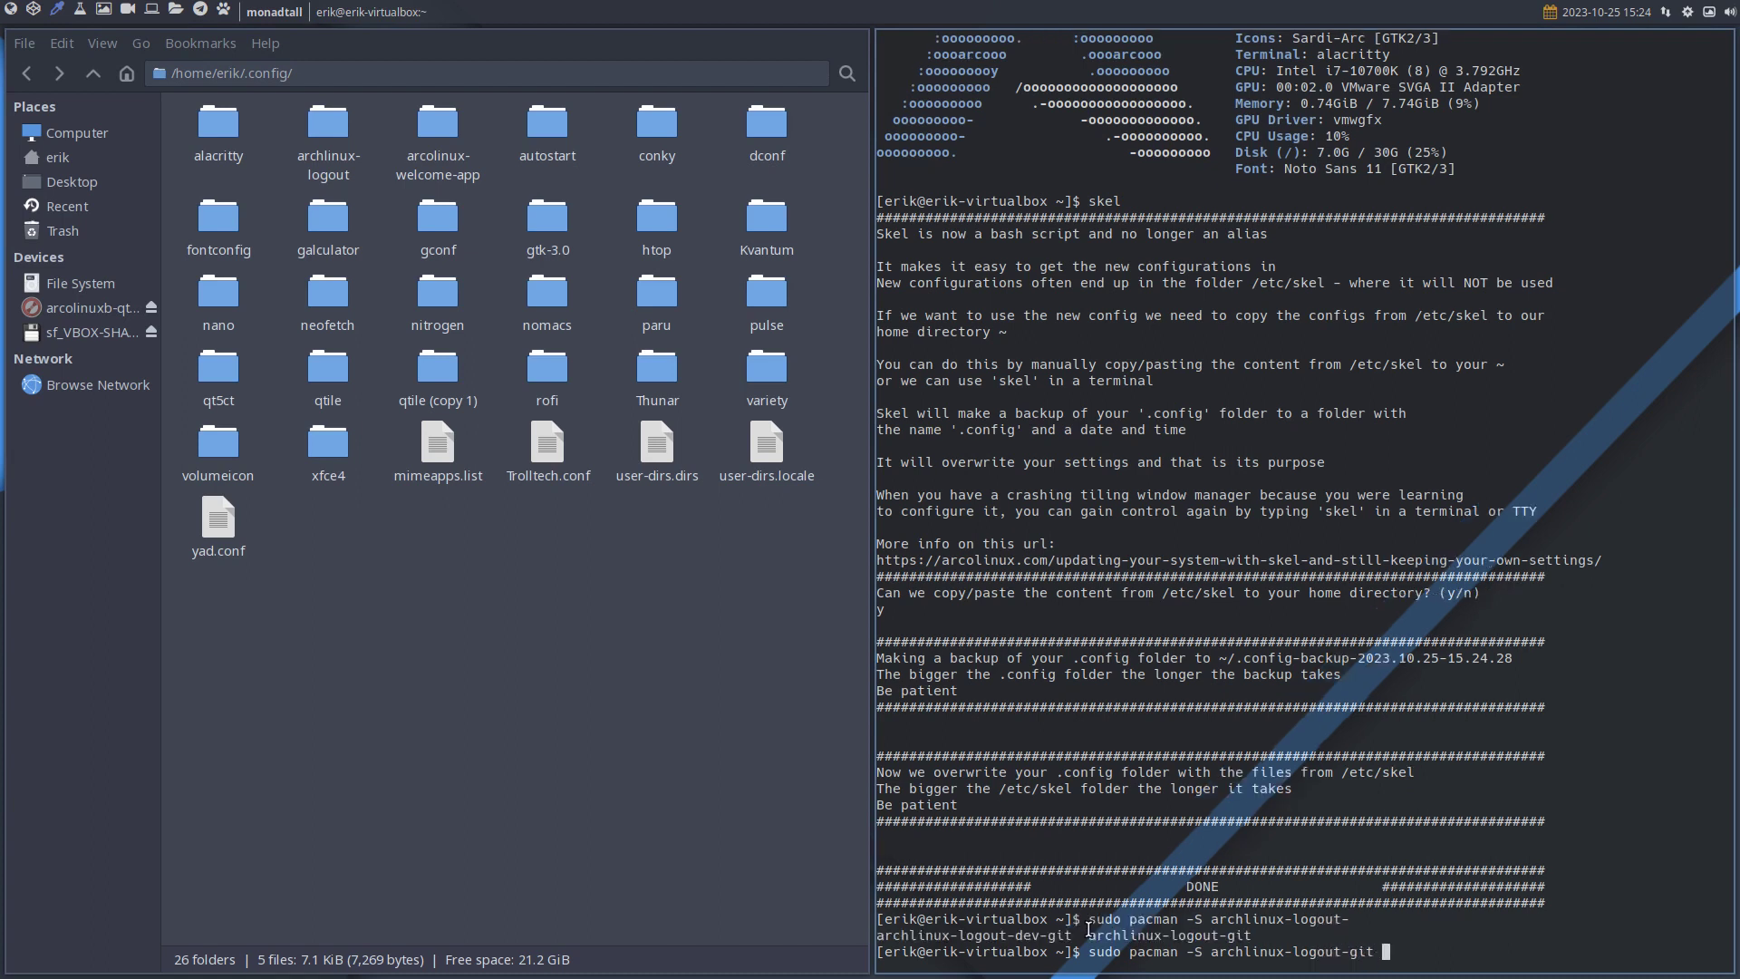
pyautogui.press('Return')
pyautogui.press('Return')
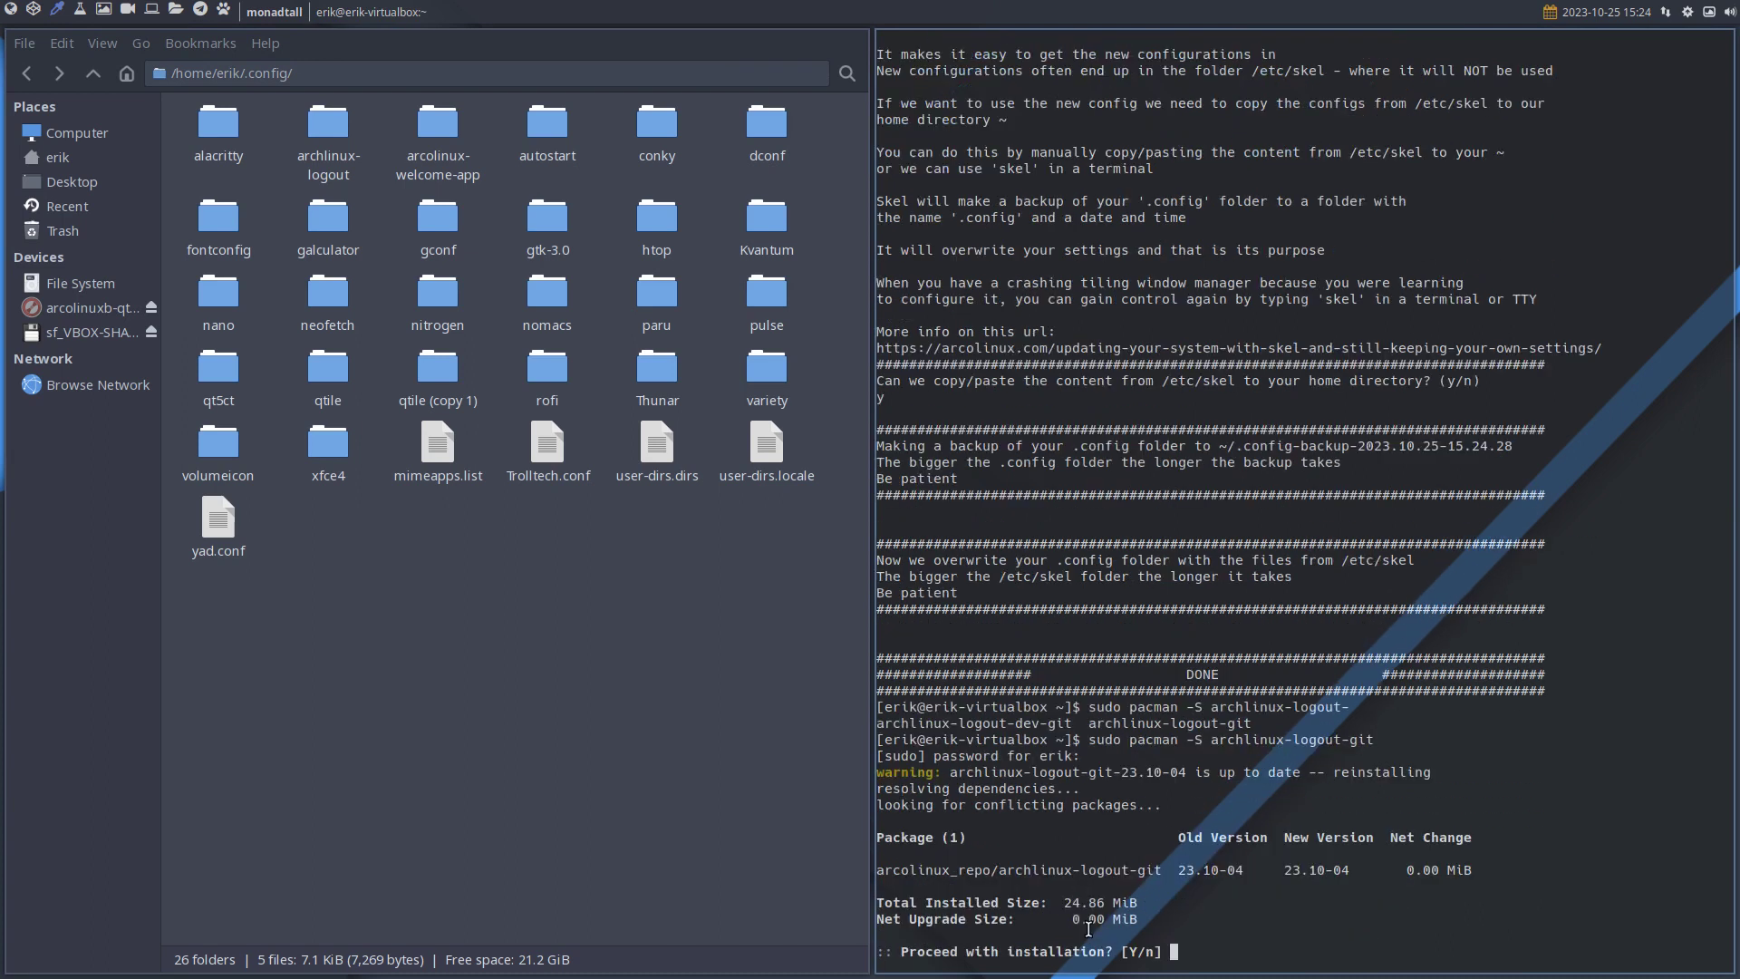
pyautogui.press('Return')
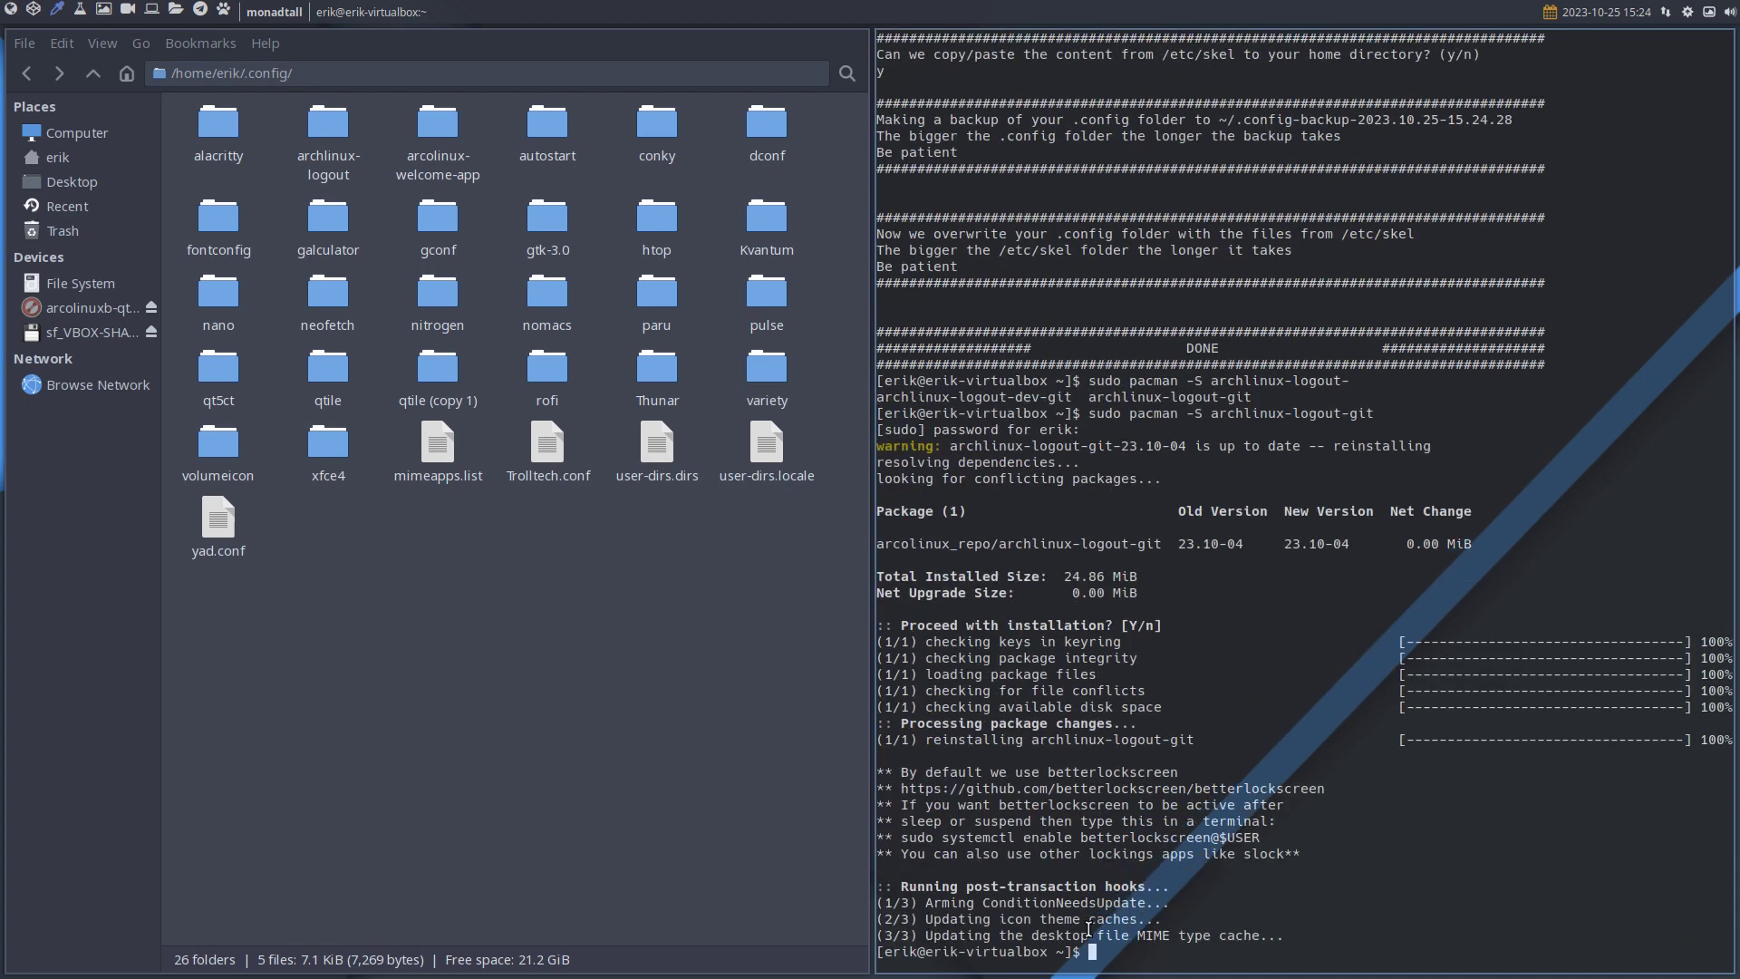
pyautogui.press('super+x')
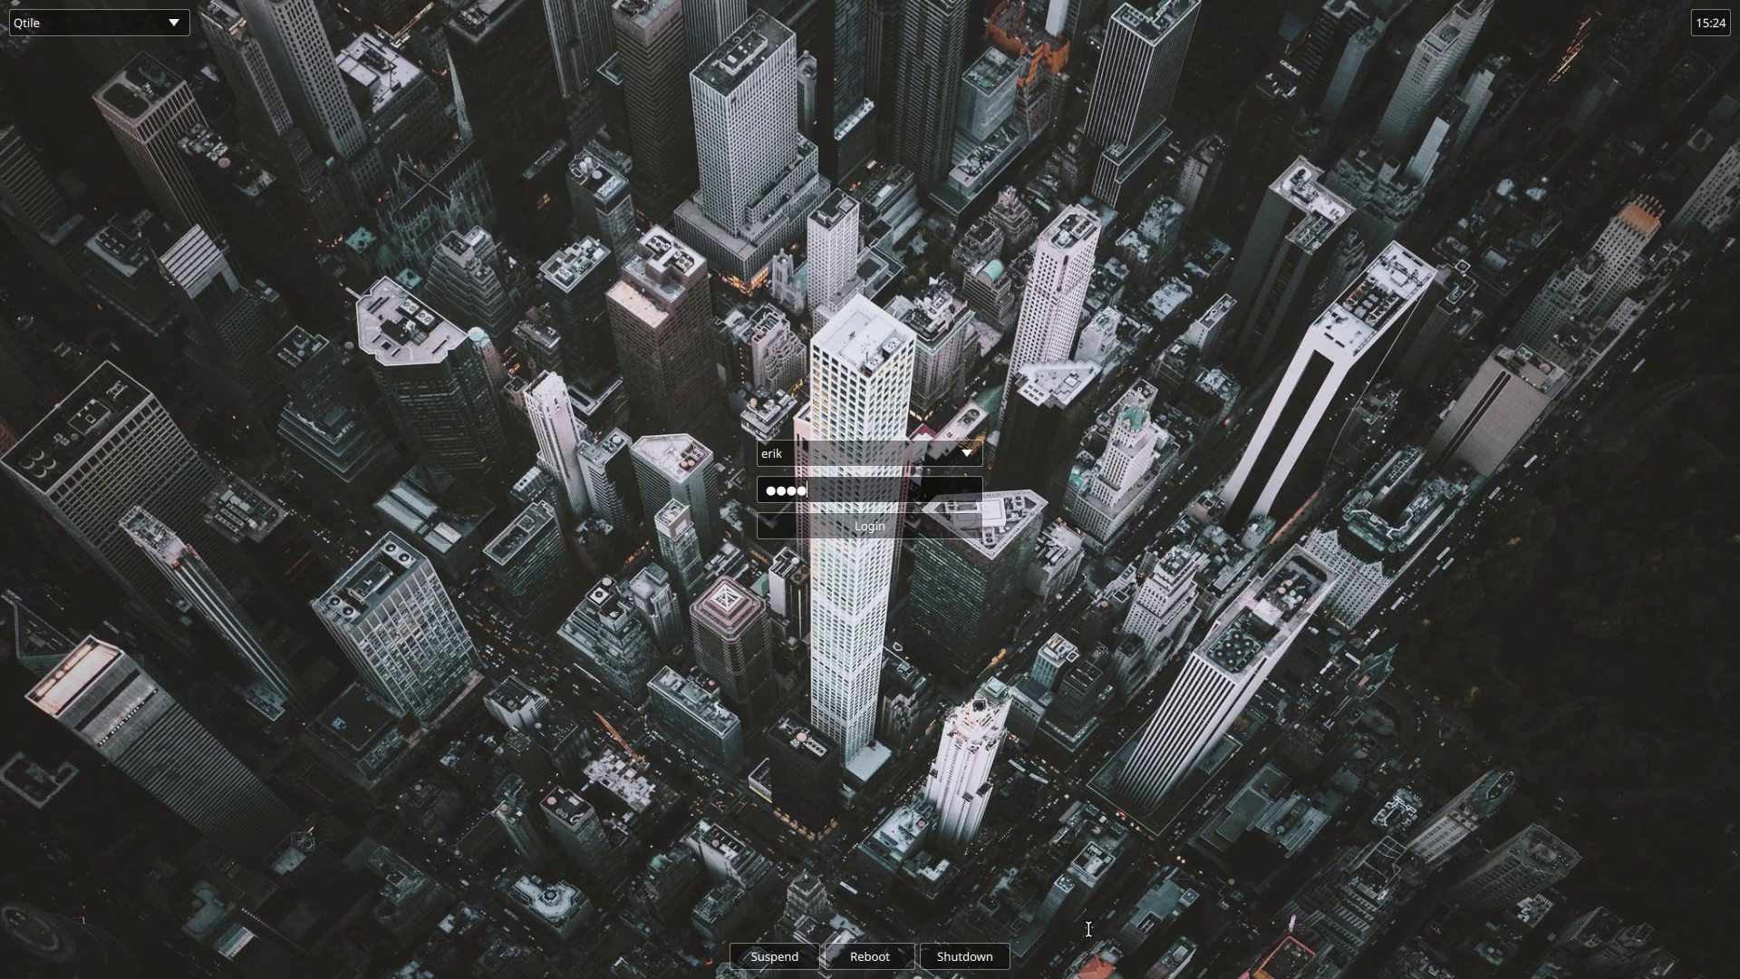
# Log back into Qtile, test the logout overlay, and quit the ArcoLinux Welcome App.
pyautogui.press('Return')
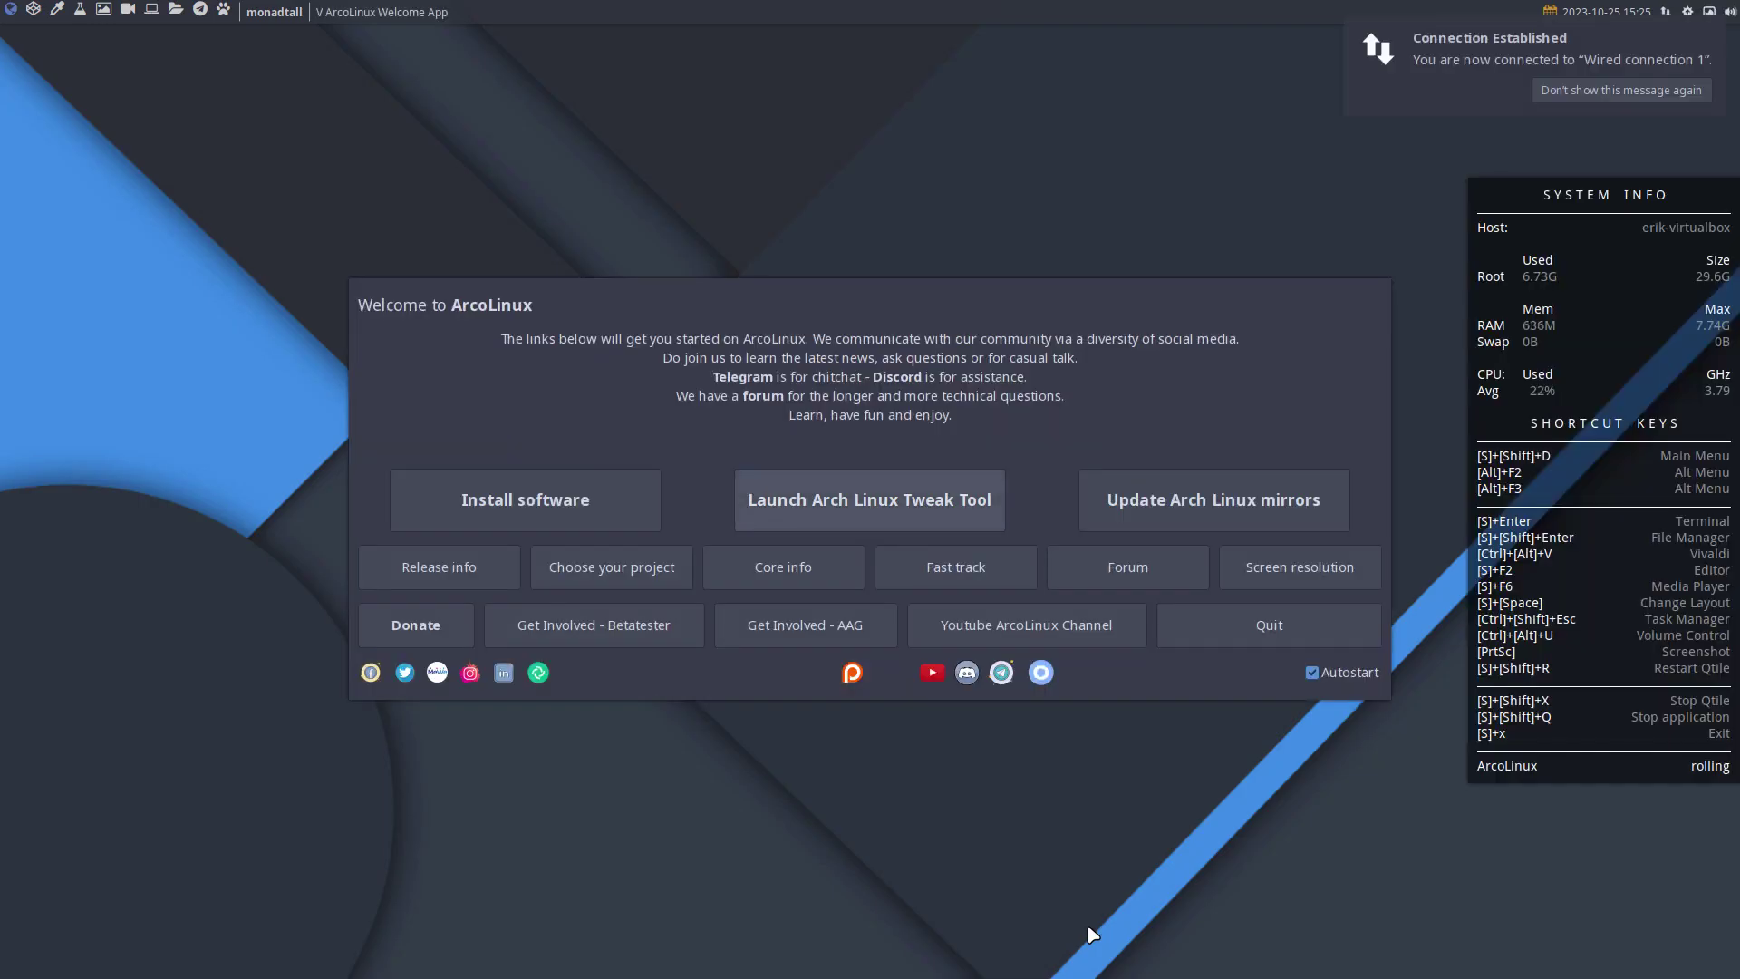
pyautogui.press('super+x')
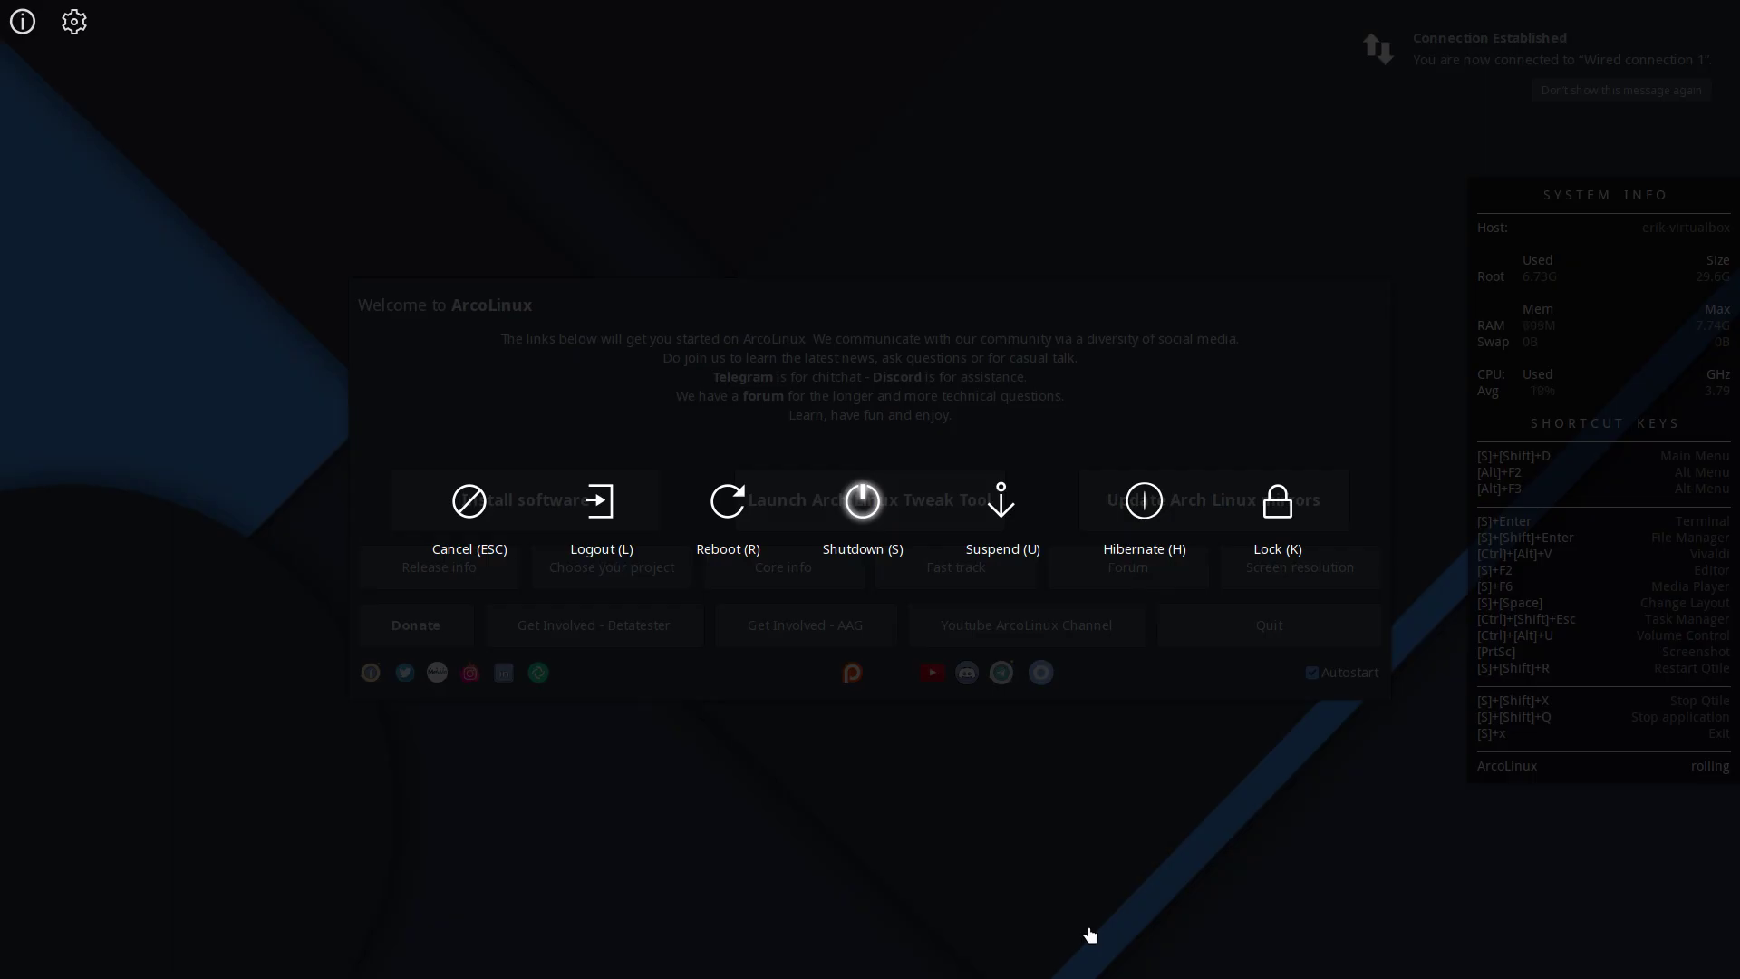
pyautogui.press('Escape')
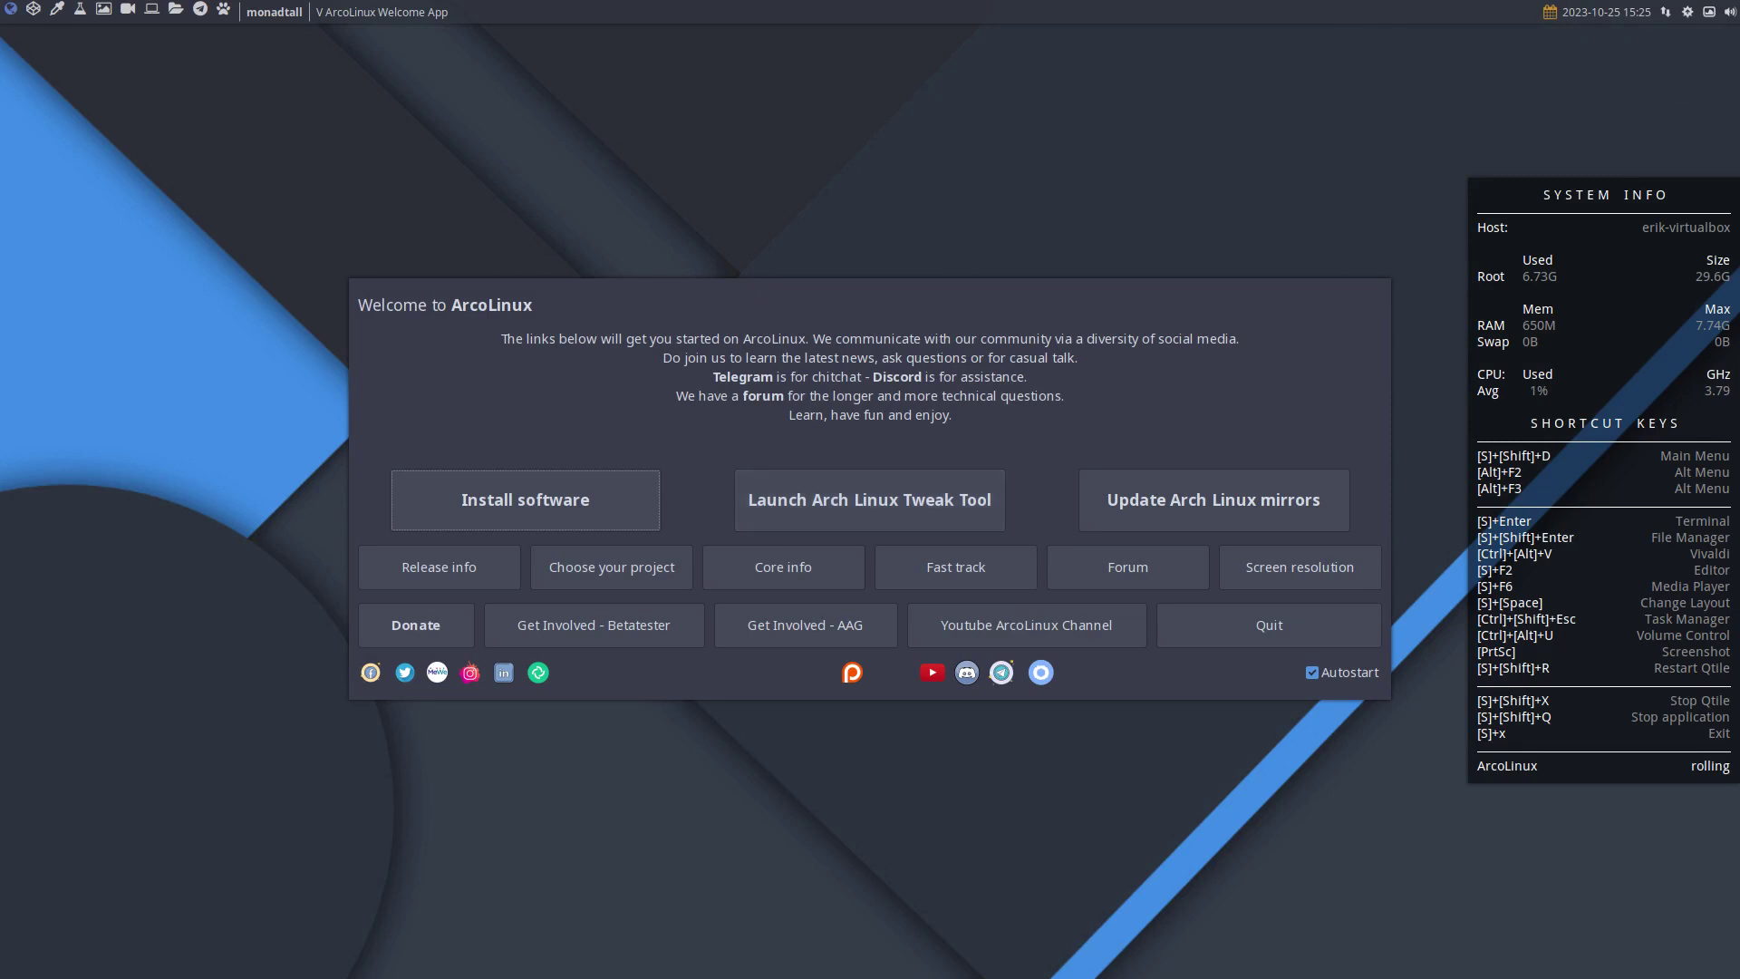
pyautogui.click(1219, 640)
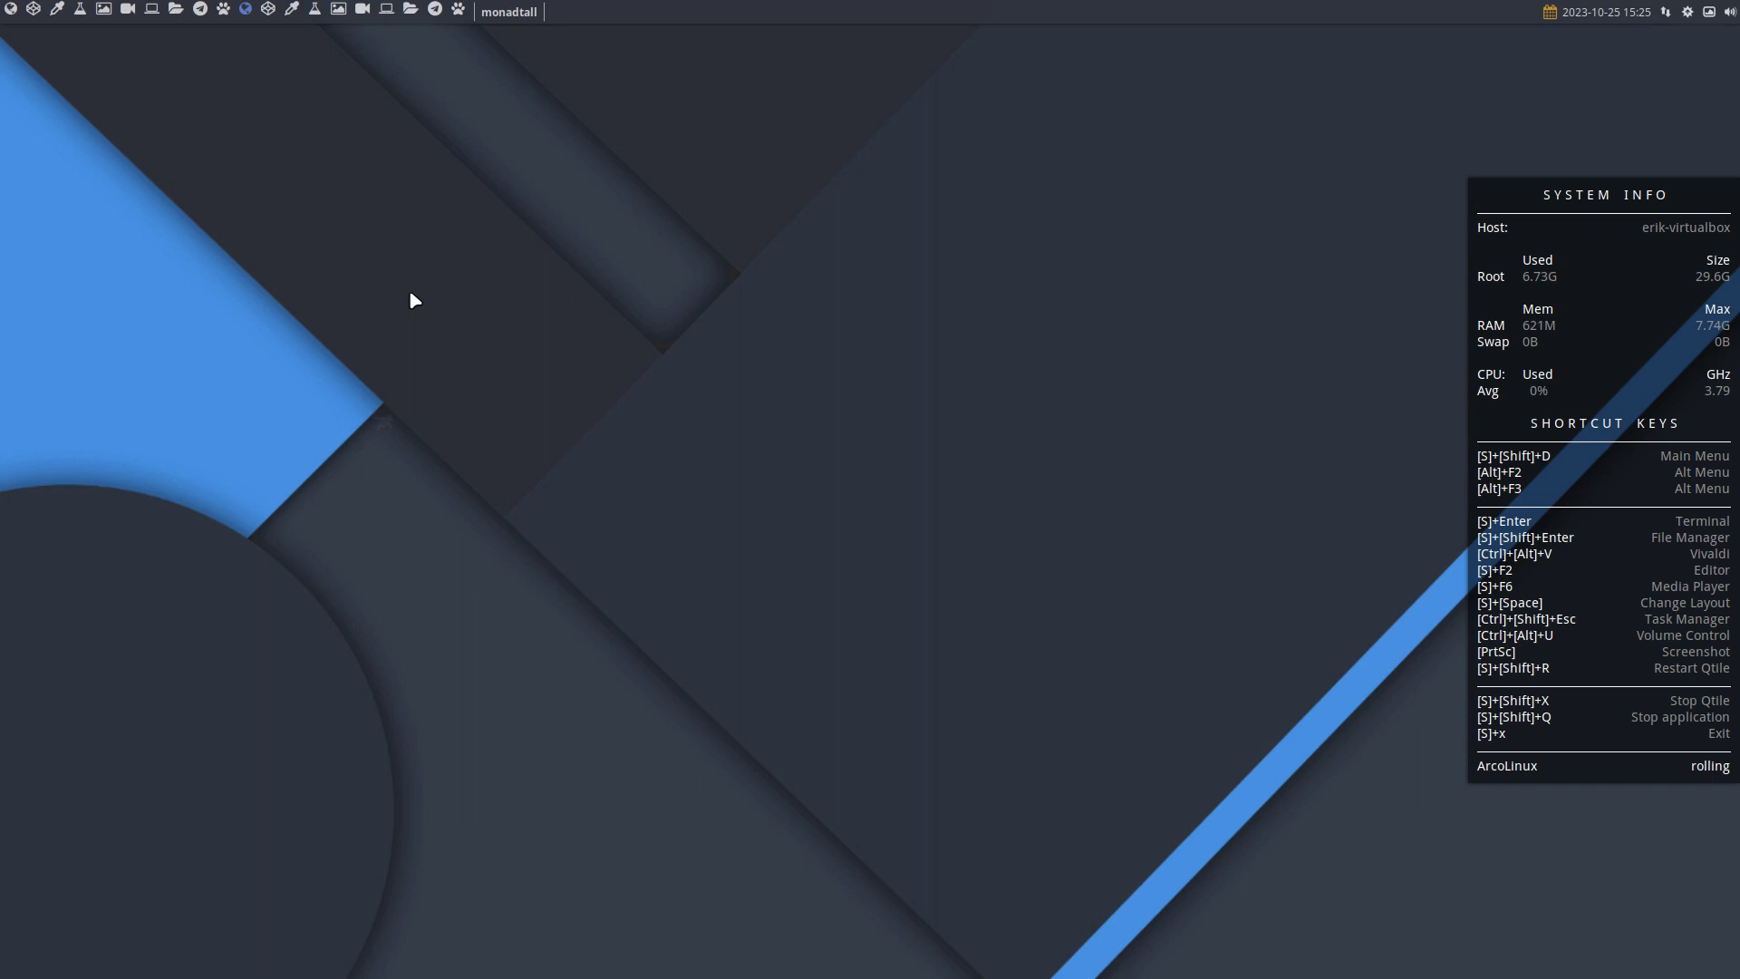
# Log out via the logout overlay and log back in with the user password.
pyautogui.press('super+x')
pyautogui.press('l')
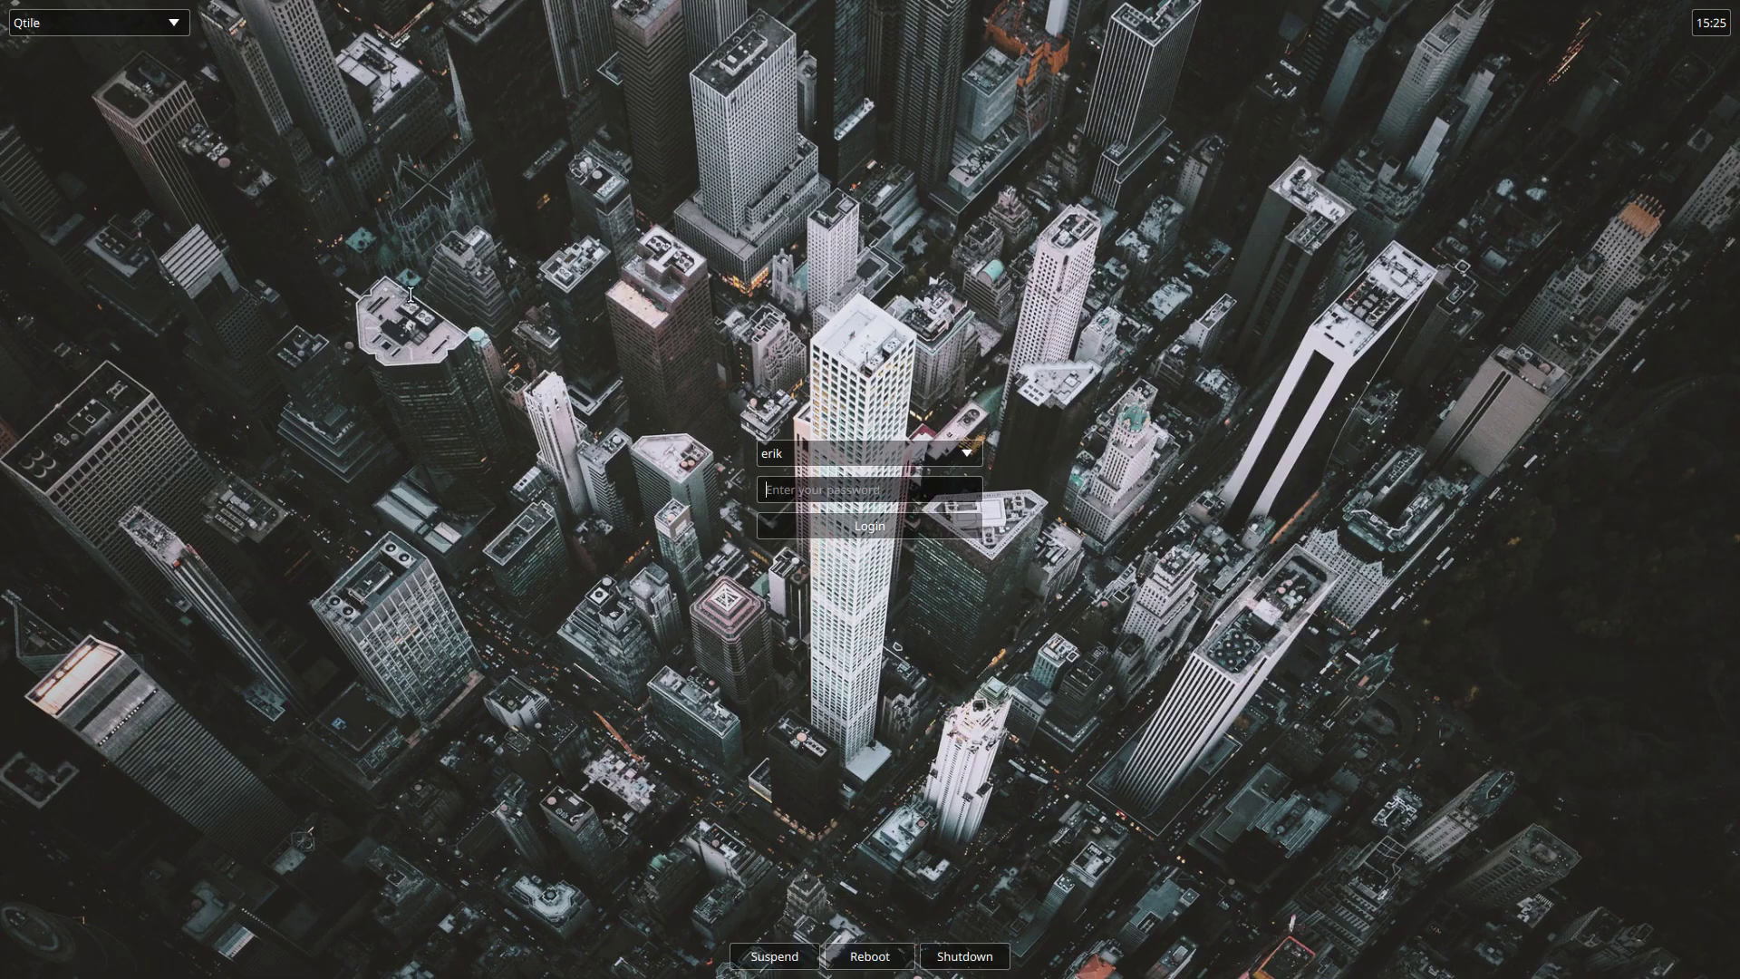
pyautogui.write('*******')
pyautogui.press('Return')
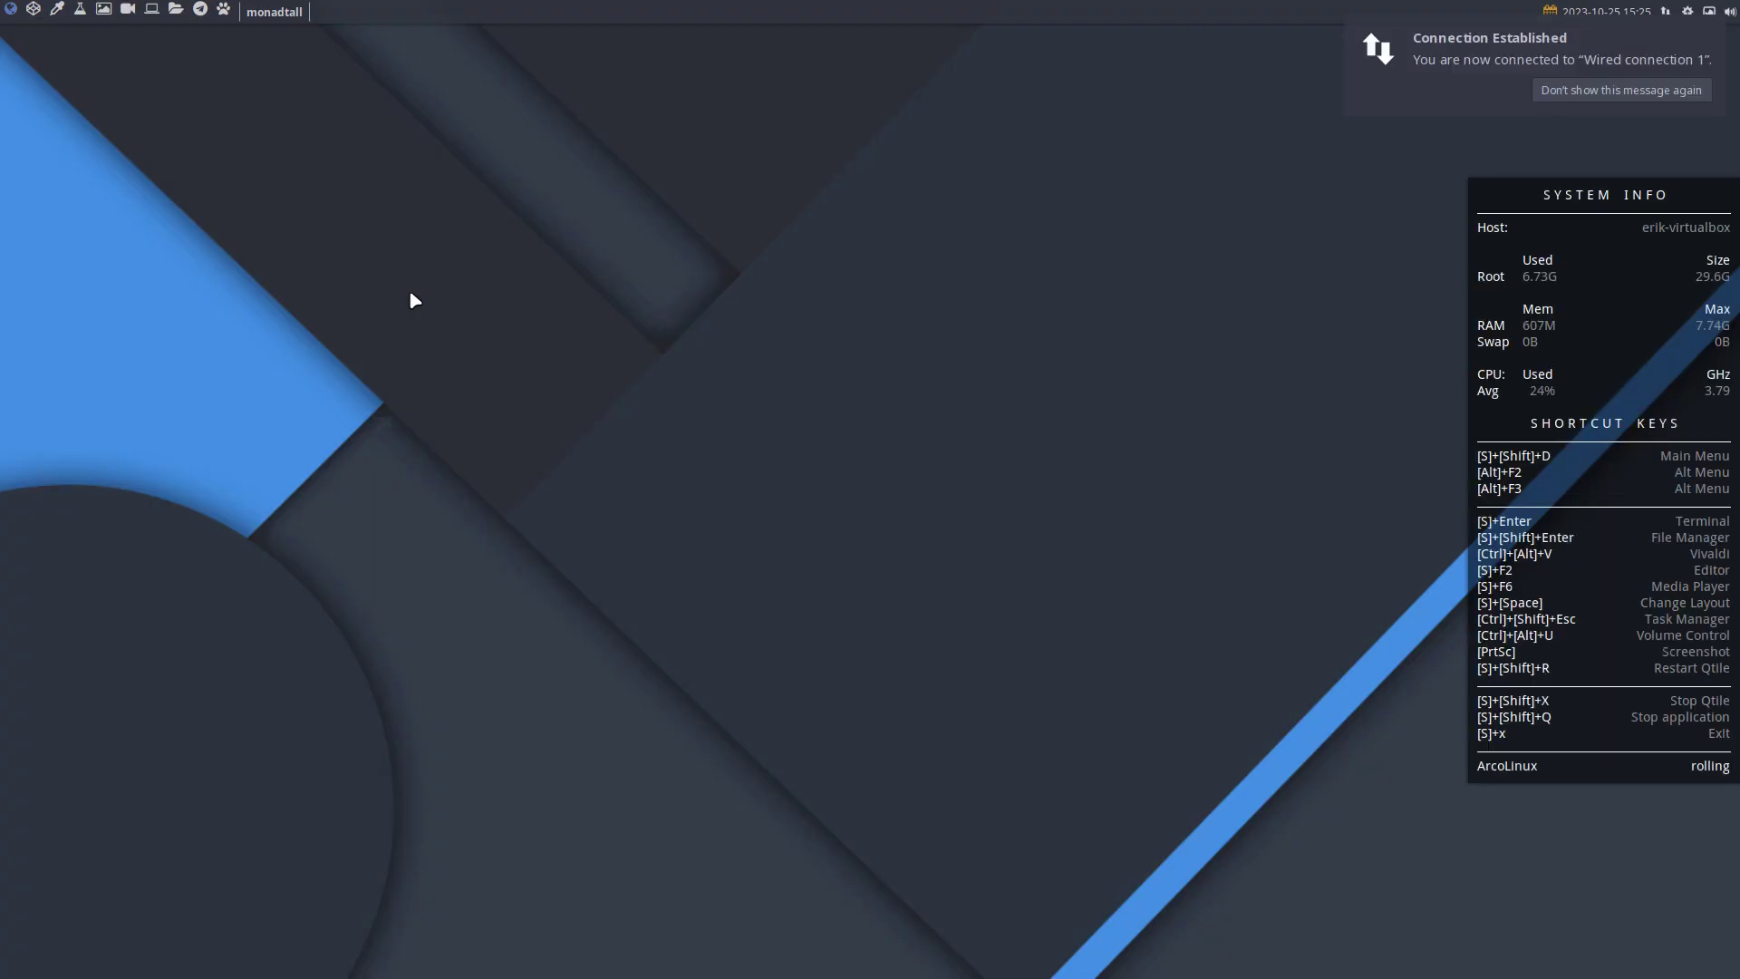
# Test the logout overlay and open Thunar file manager windows.
pyautogui.press('super+x')
pyautogui.press('Escape')
pyautogui.press('super+shift+Return')
pyautogui.press('super+shift+Return')
pyautogui.press('super+shift+Return')
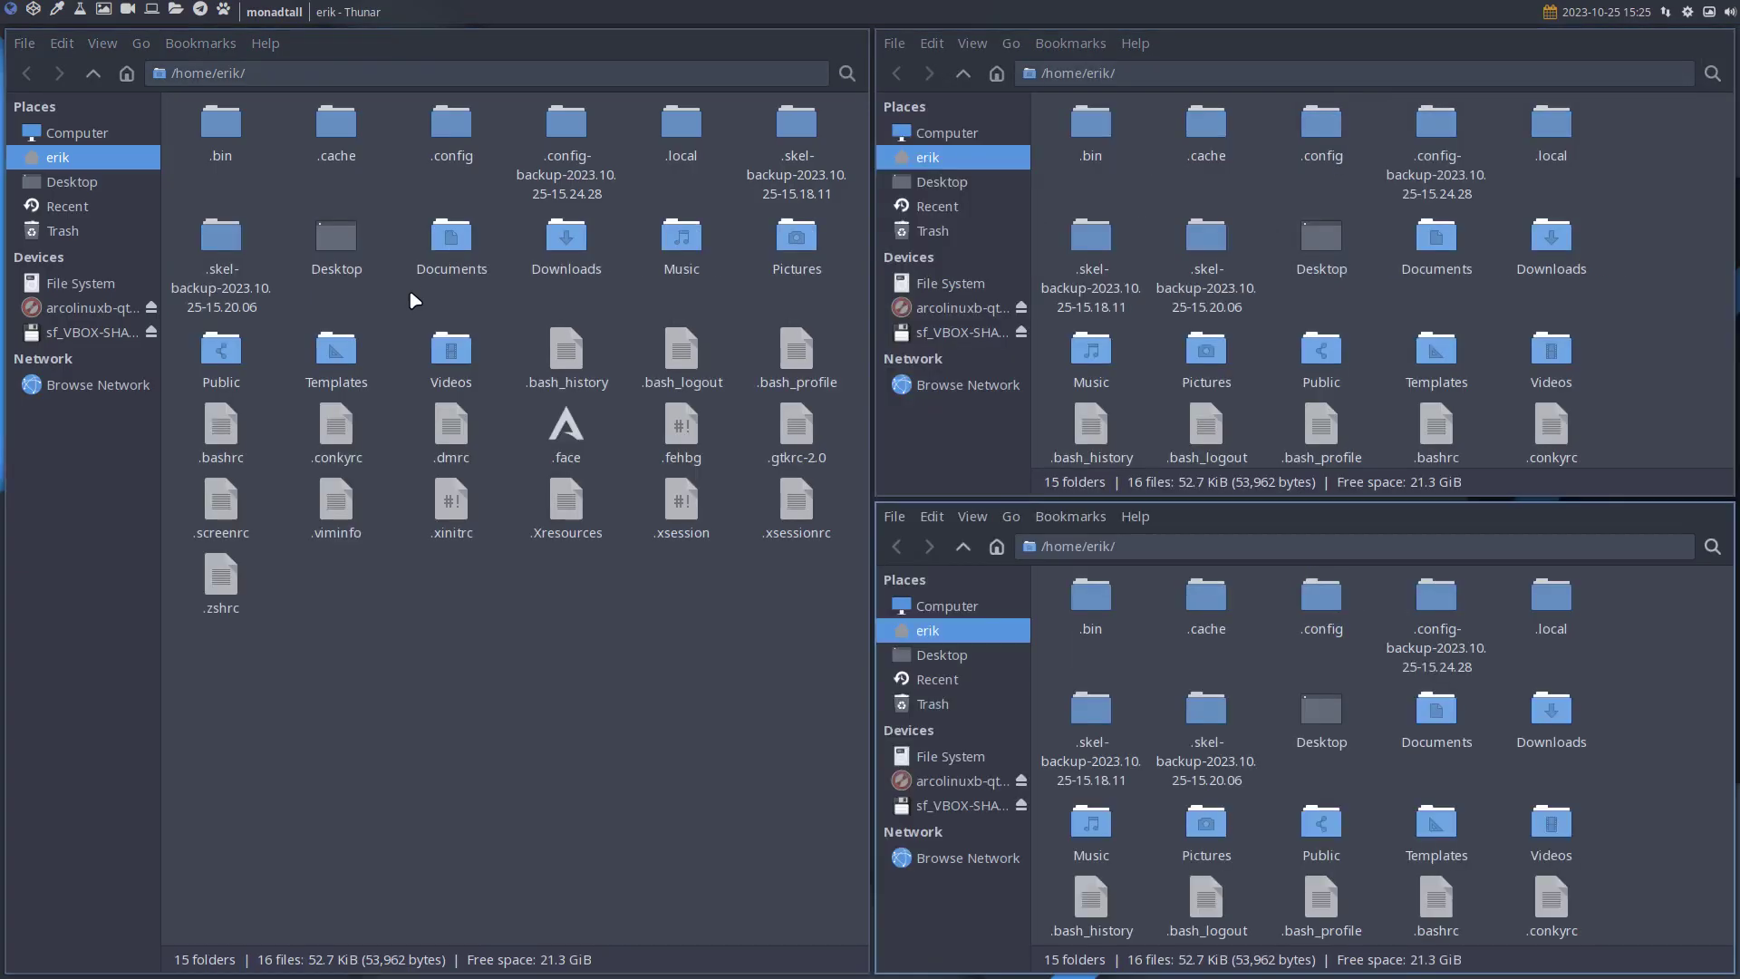
# Set the ArcoLinux Logout theme to yellow, save it, then reopen the overlay to verify and cancel.
pyautogui.press('super+x')
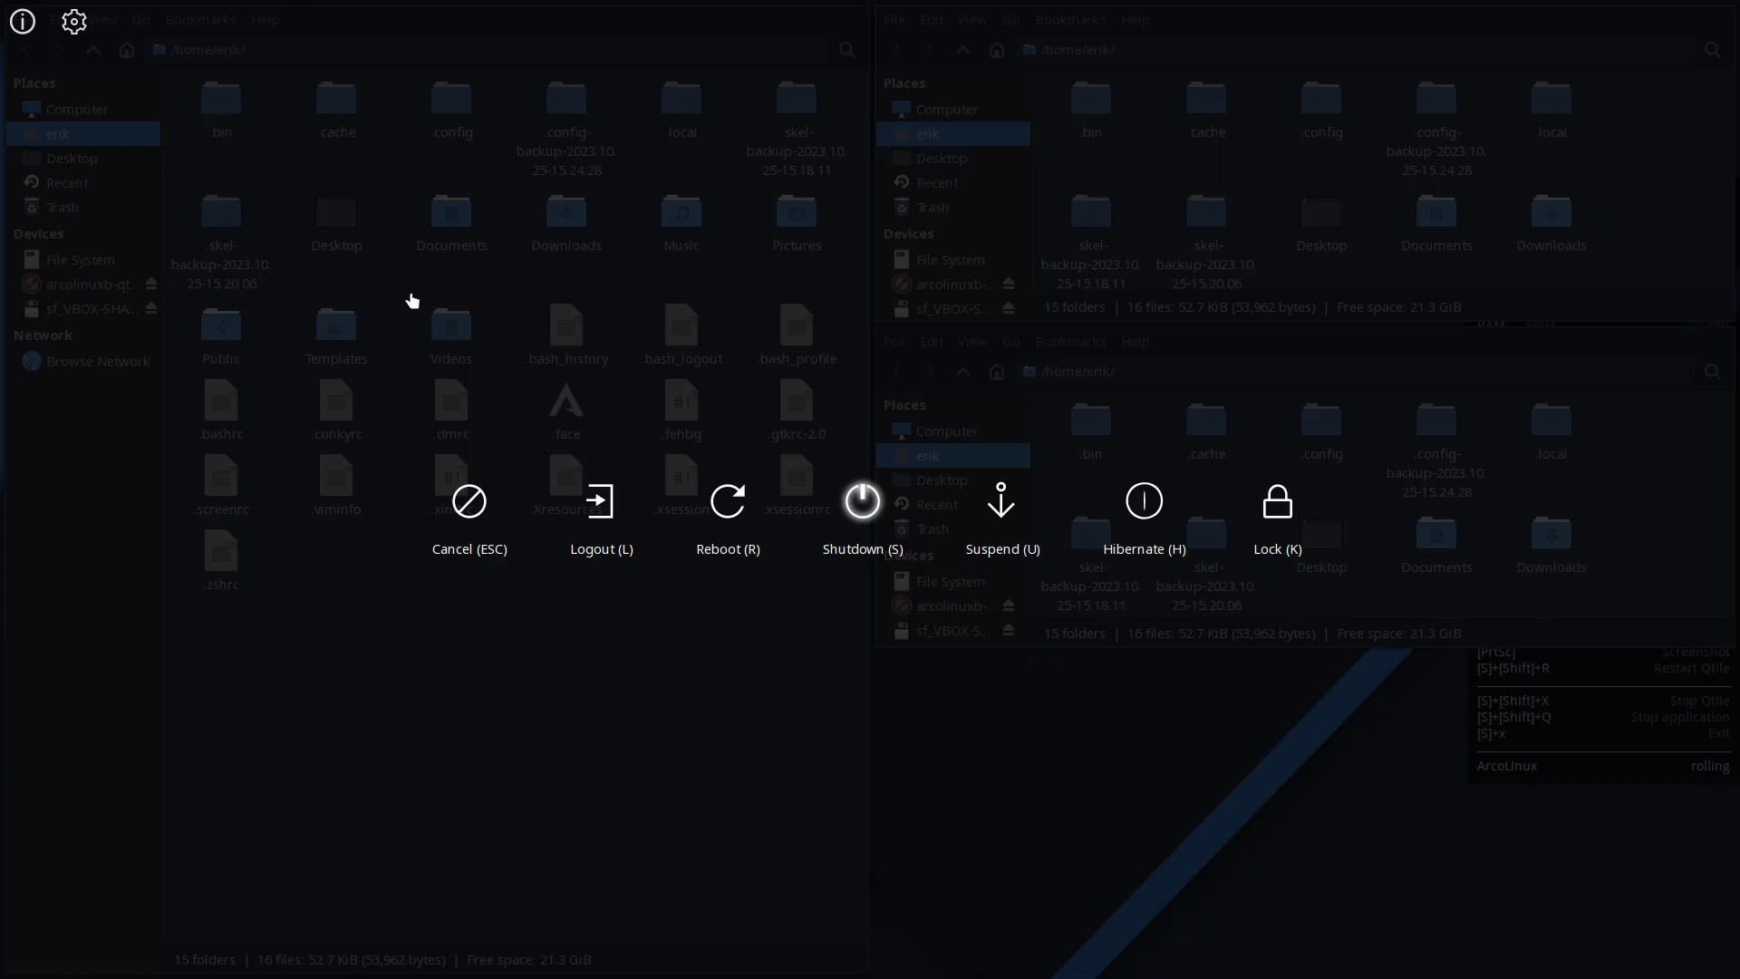
pyautogui.click(74, 22)
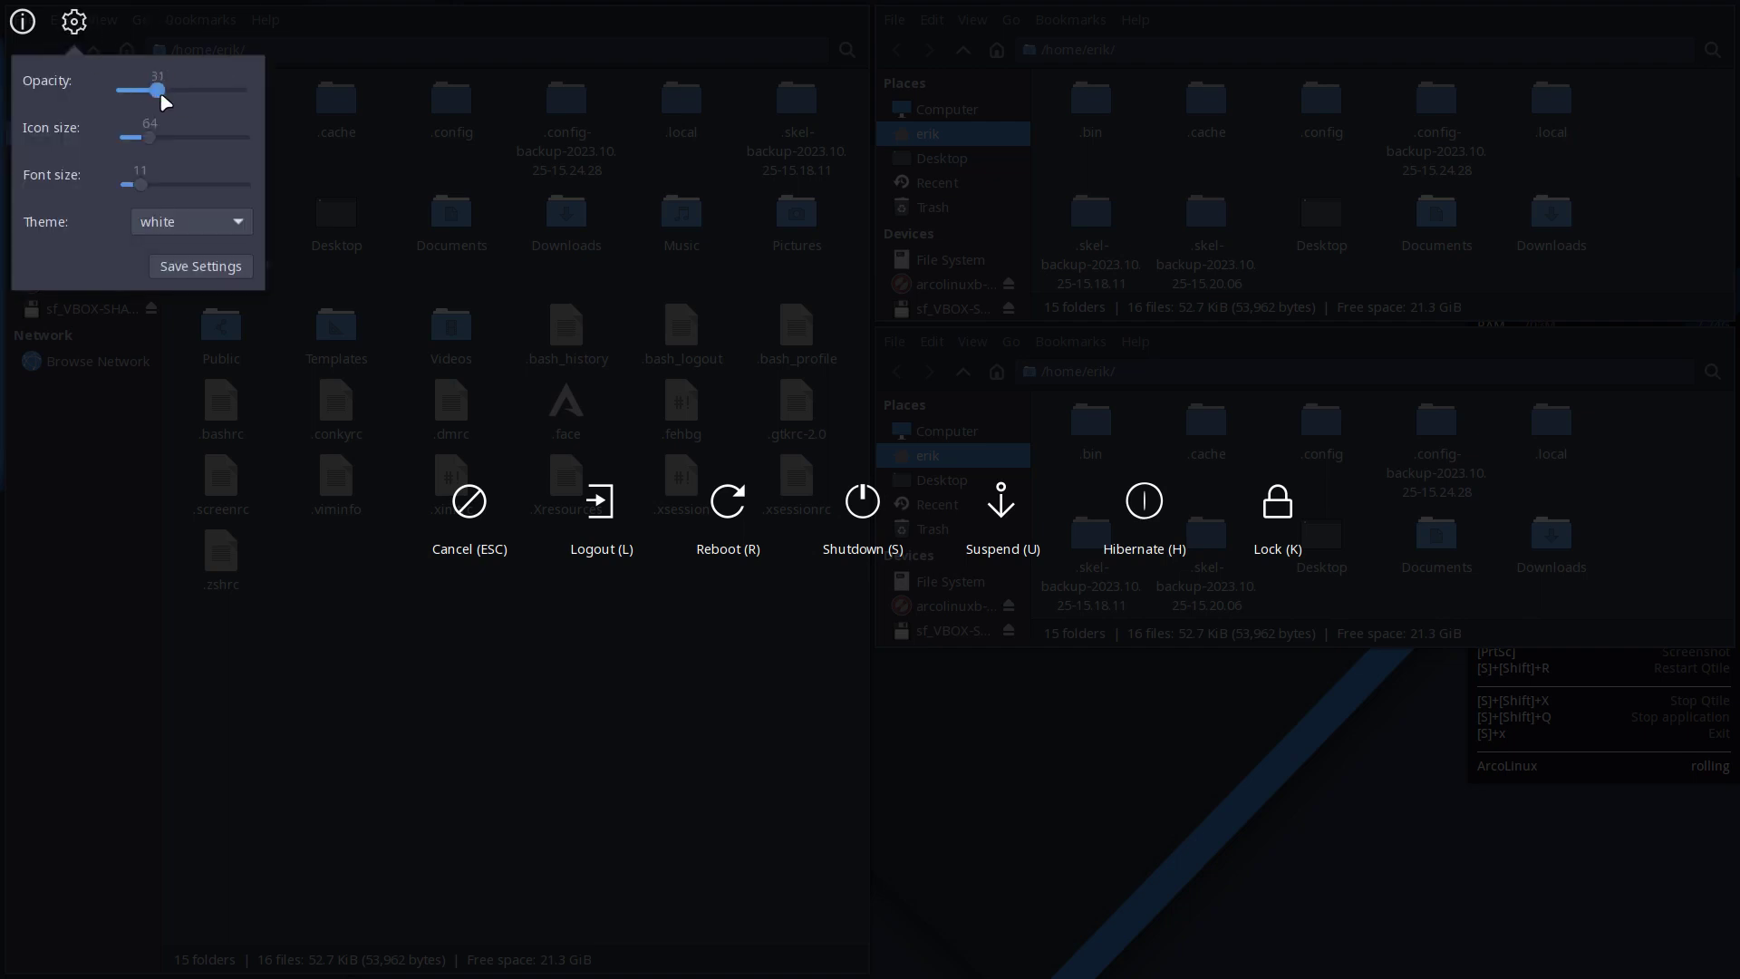
pyautogui.click(264, 368)
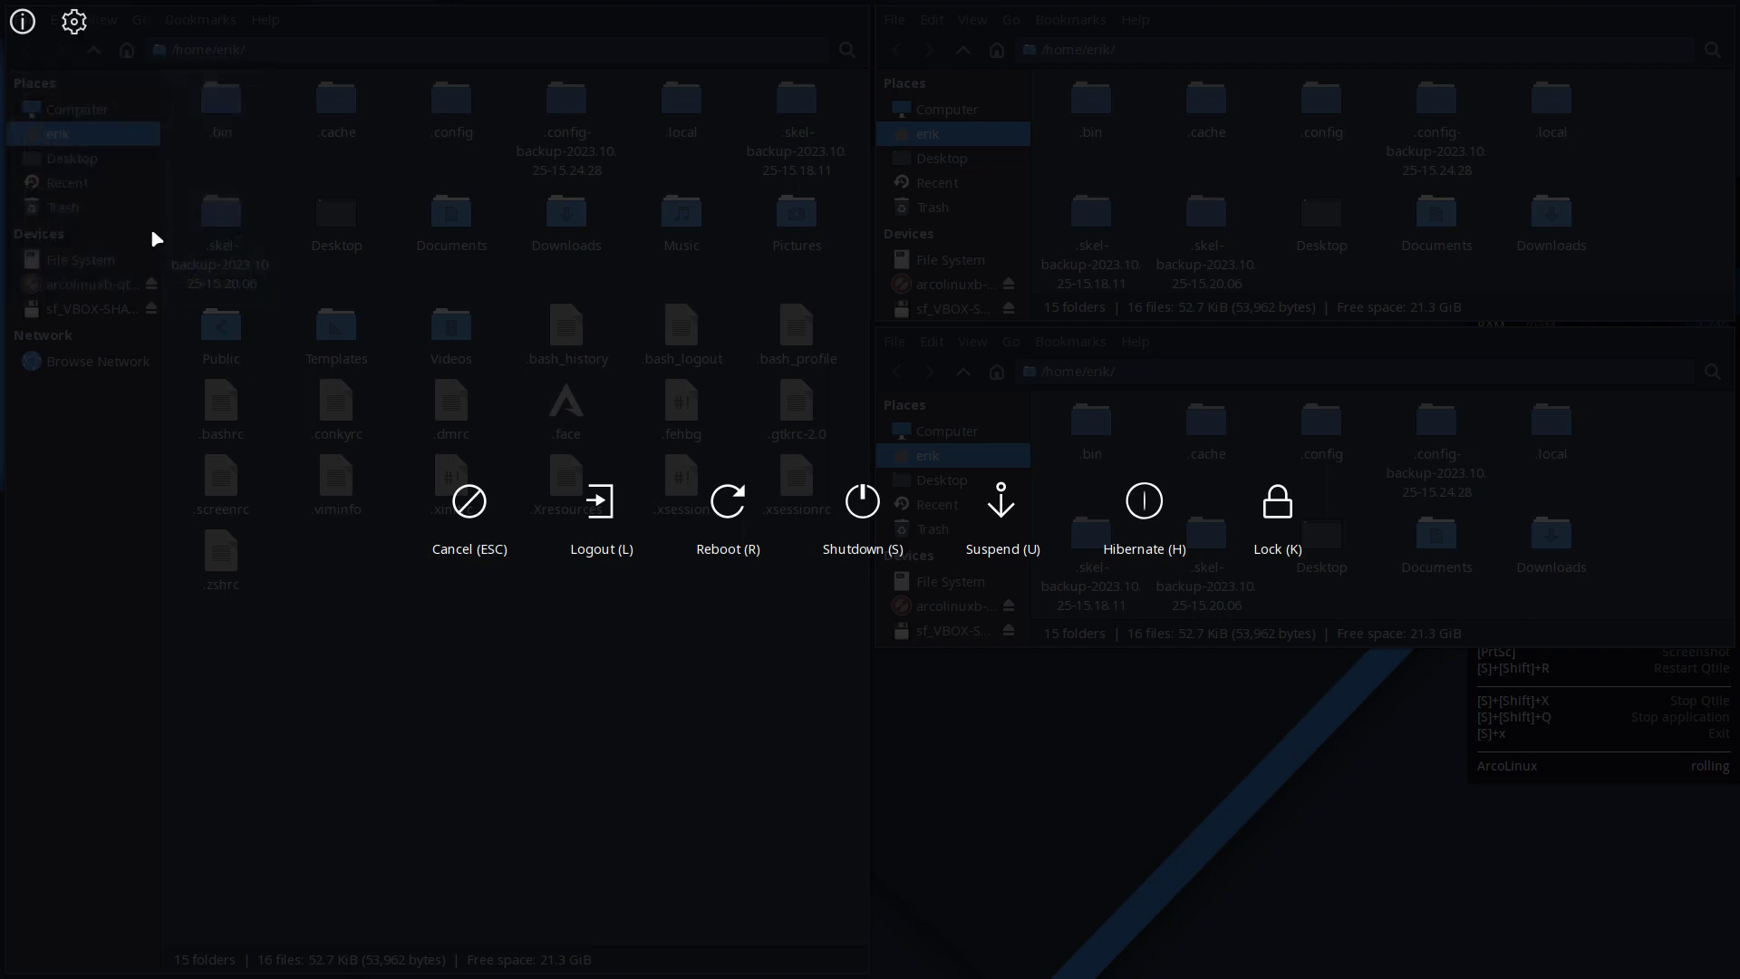
pyautogui.click(69, 46)
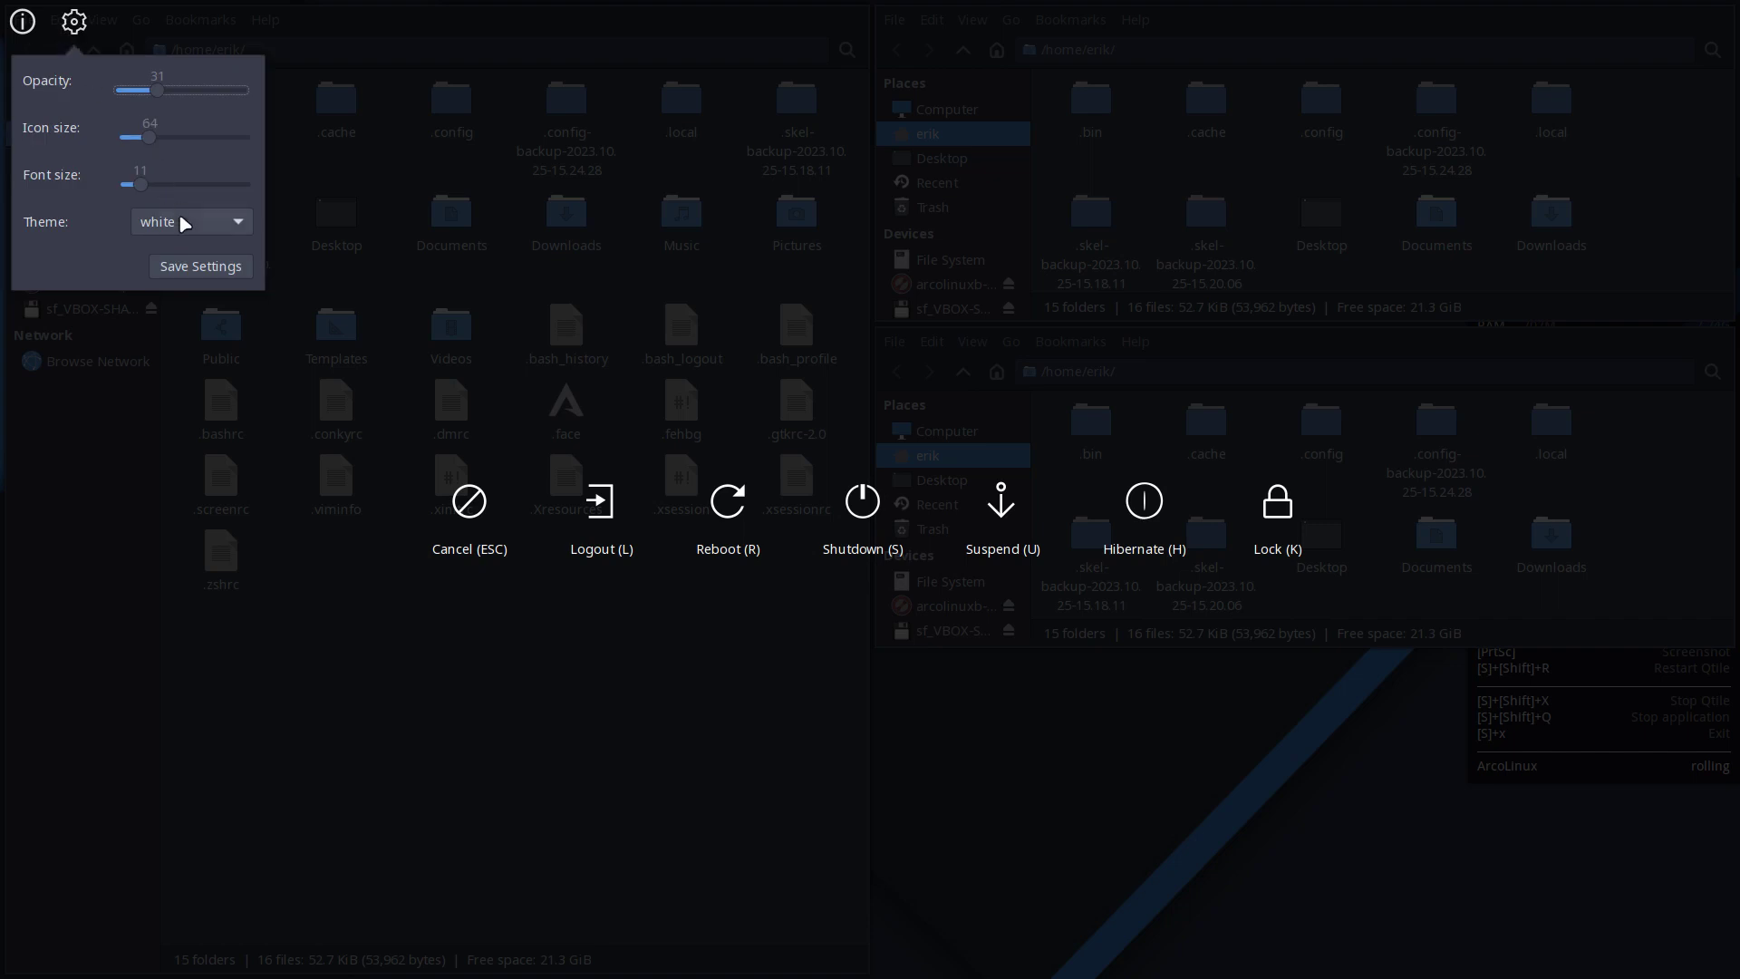
pyautogui.click(187, 283)
pyautogui.click(76, 23)
pyautogui.click(222, 221)
pyautogui.click(233, 251)
pyautogui.click(201, 272)
pyautogui.click(345, 707)
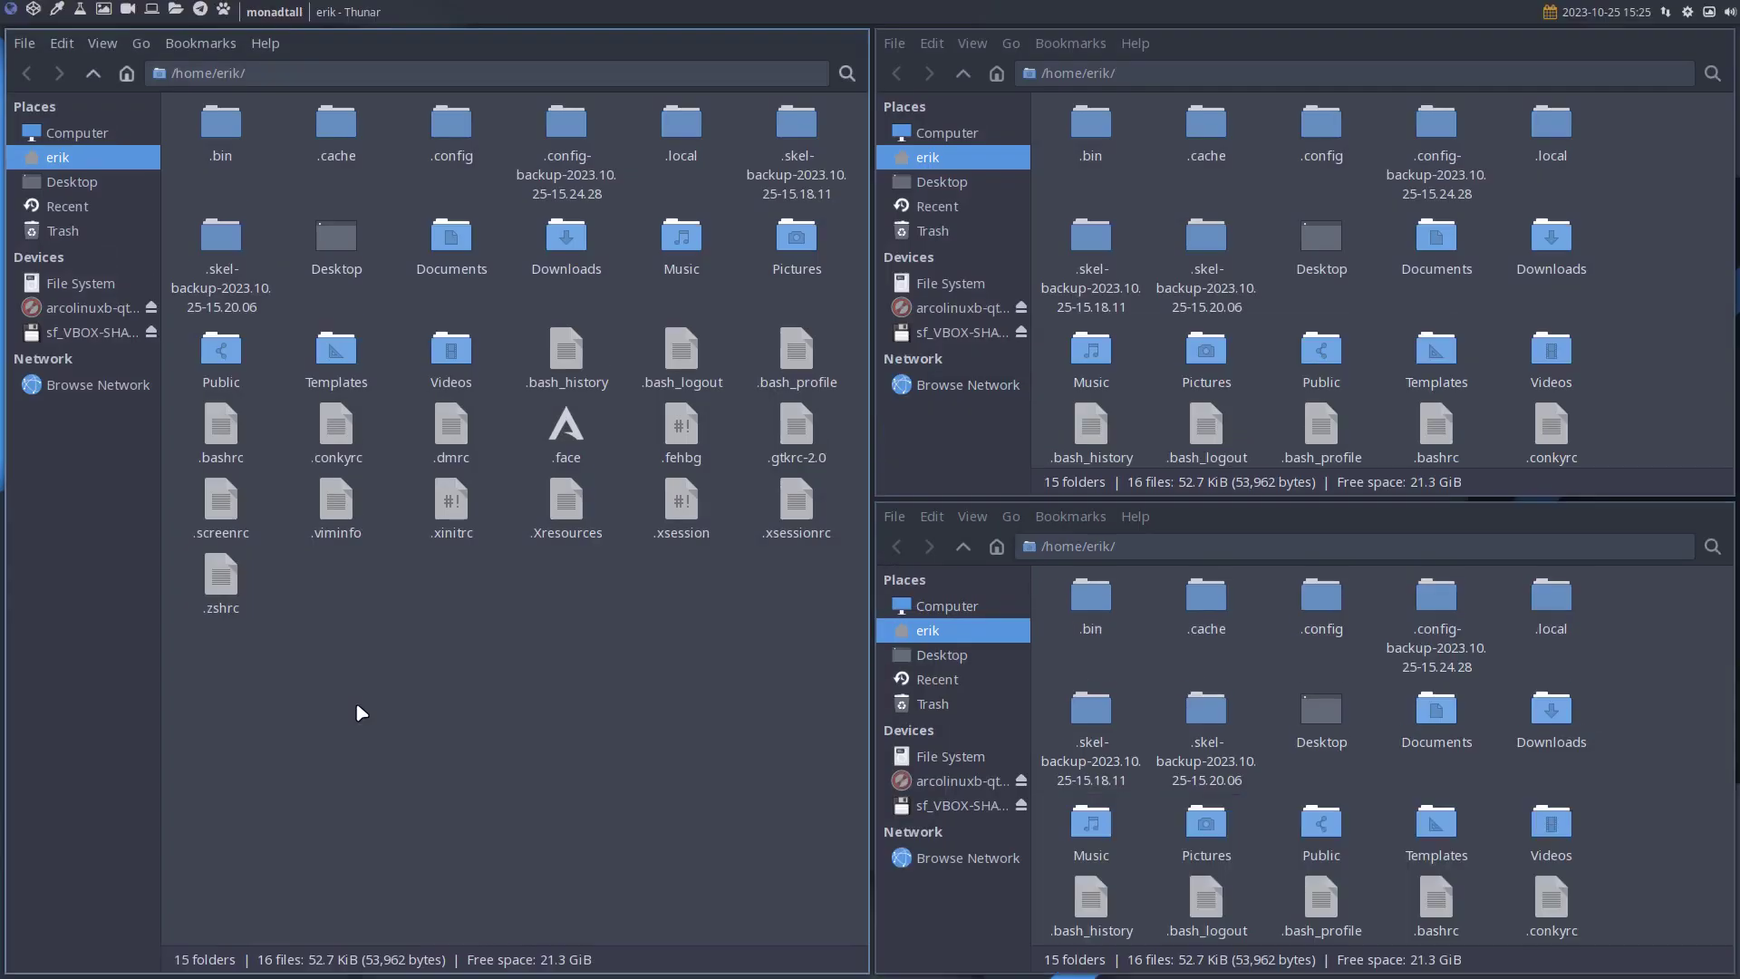
pyautogui.press('super+x')
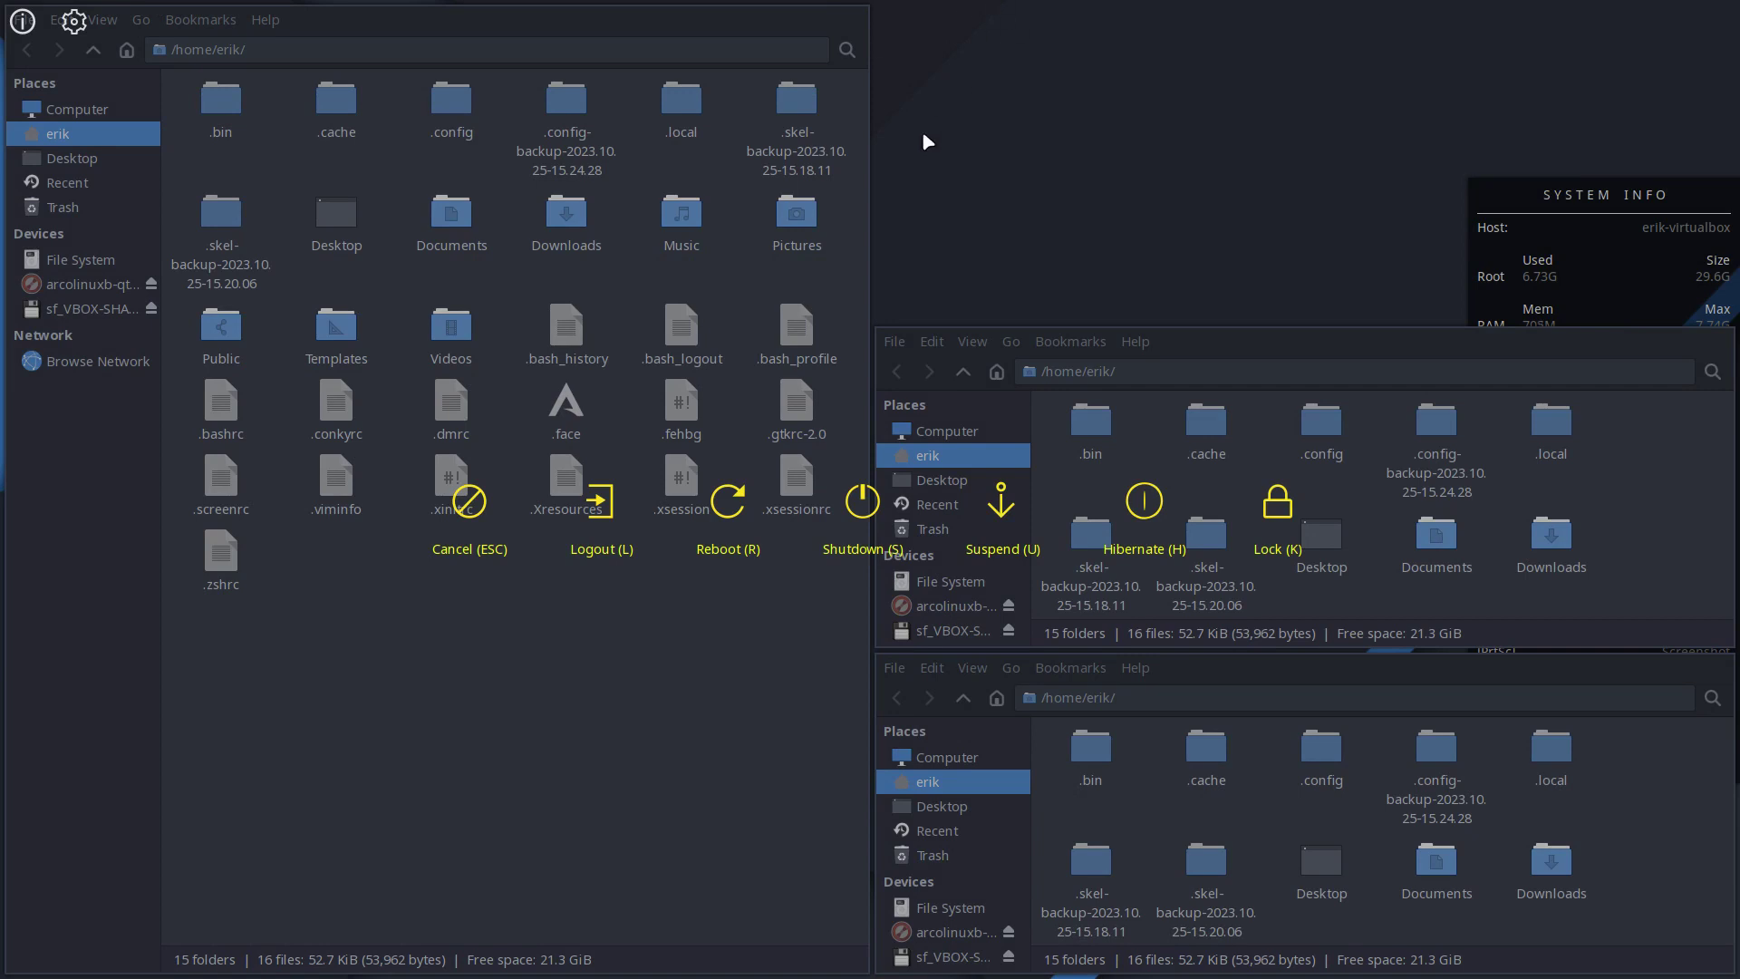
pyautogui.click(467, 501)
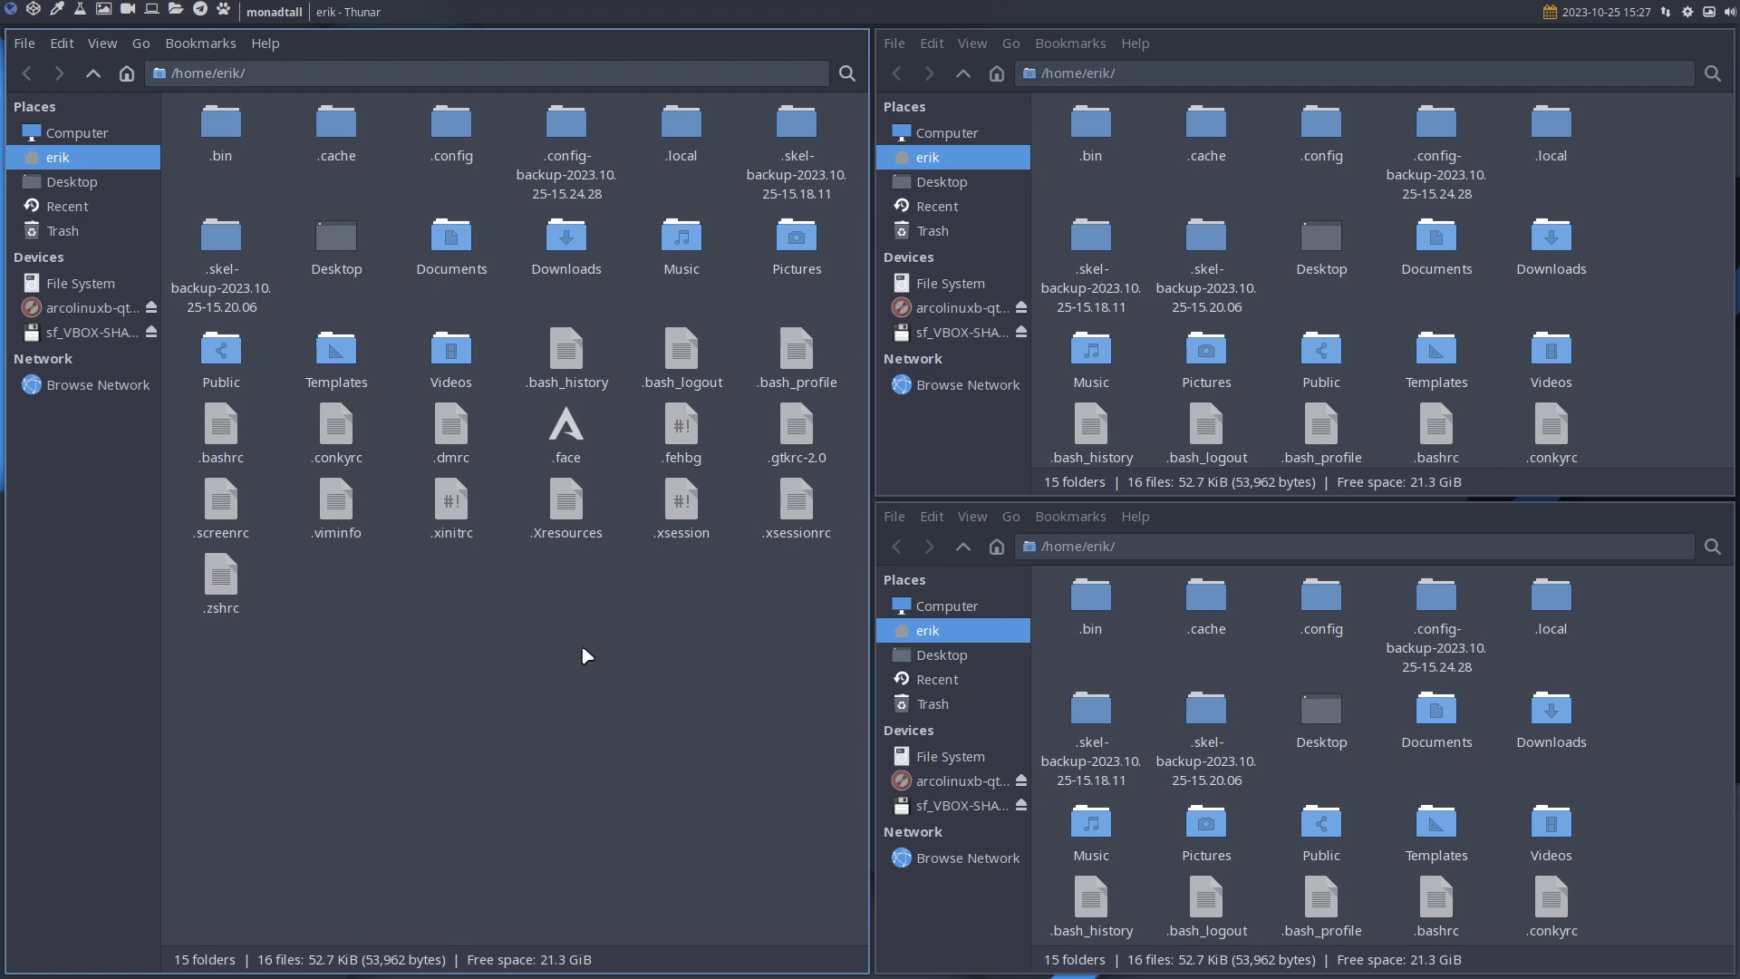
# Open ~/.config/qtile/config.py in Sublime Text and make it full screen.
pyautogui.doubleClick(444, 134)
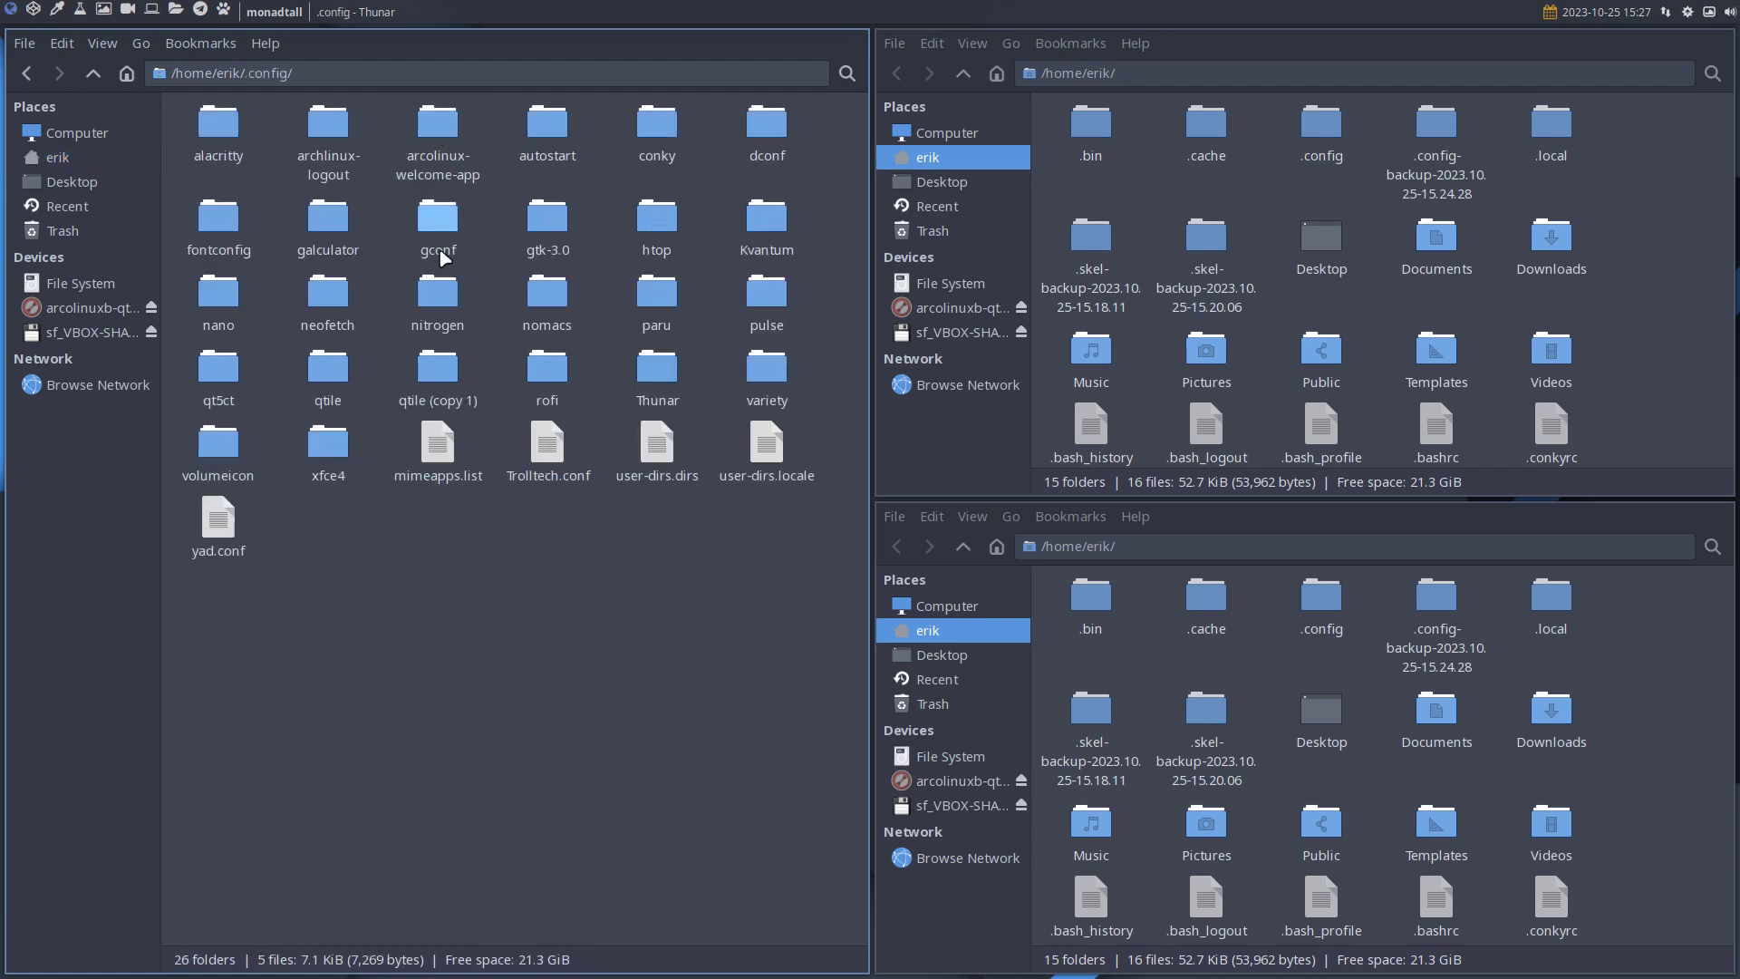
pyautogui.doubleClick(337, 364)
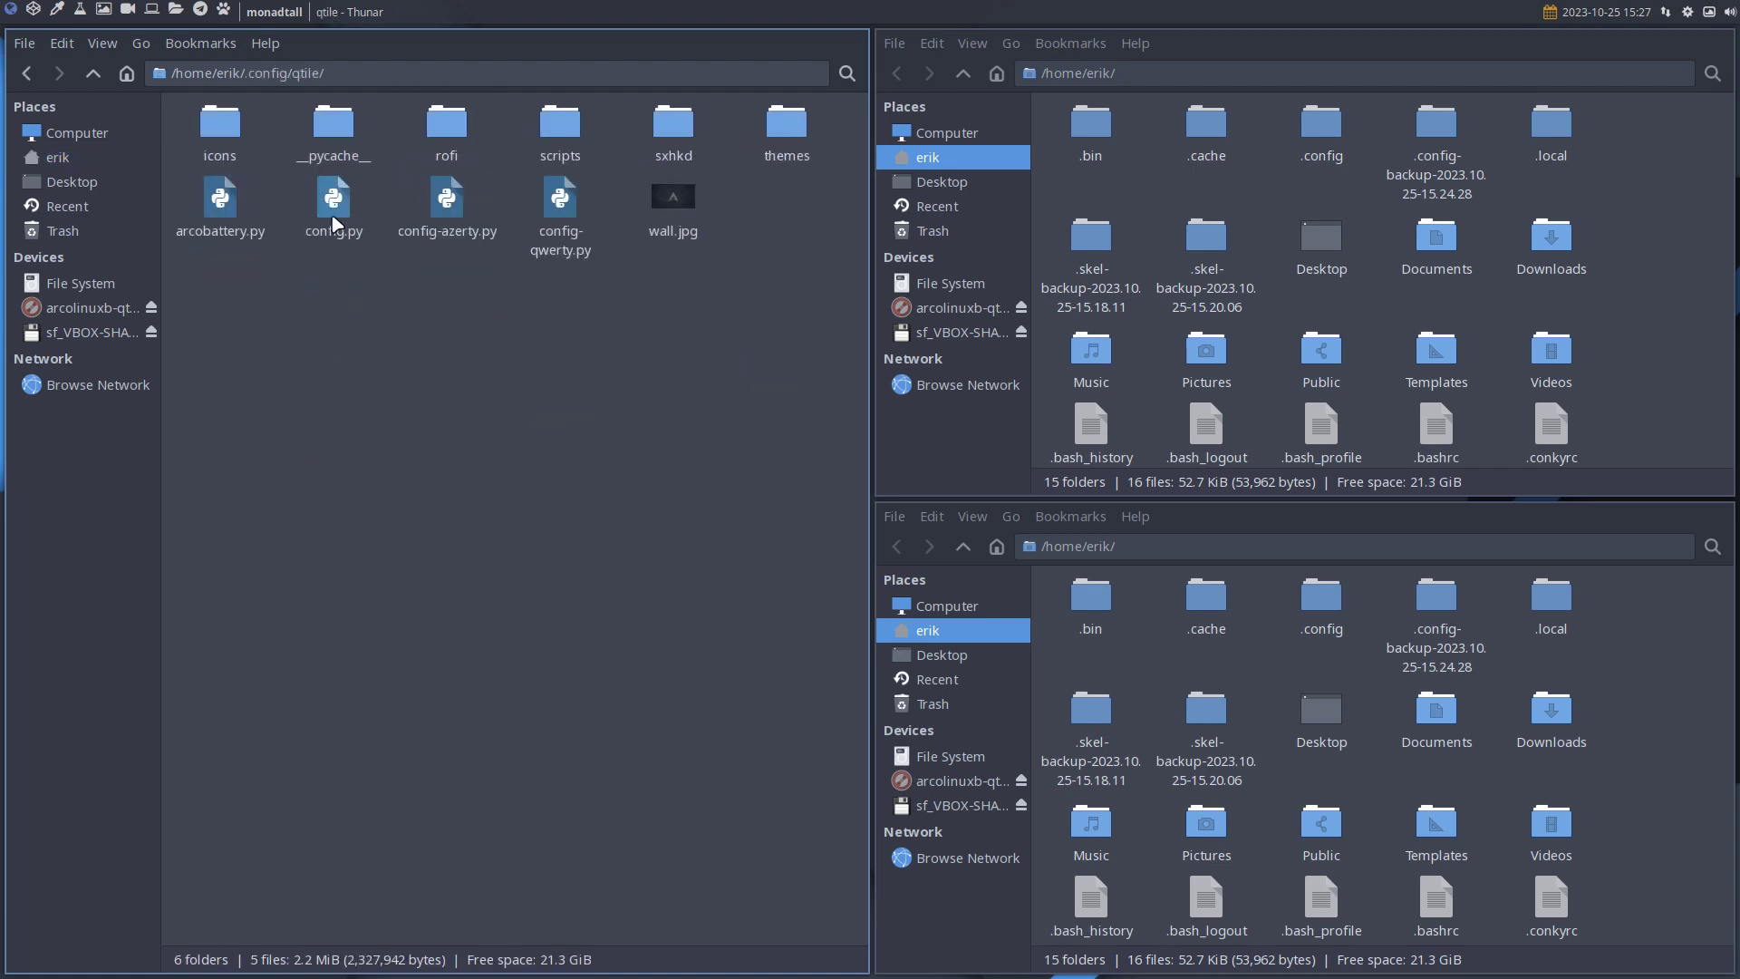
pyautogui.click(333, 203)
pyautogui.press('Return')
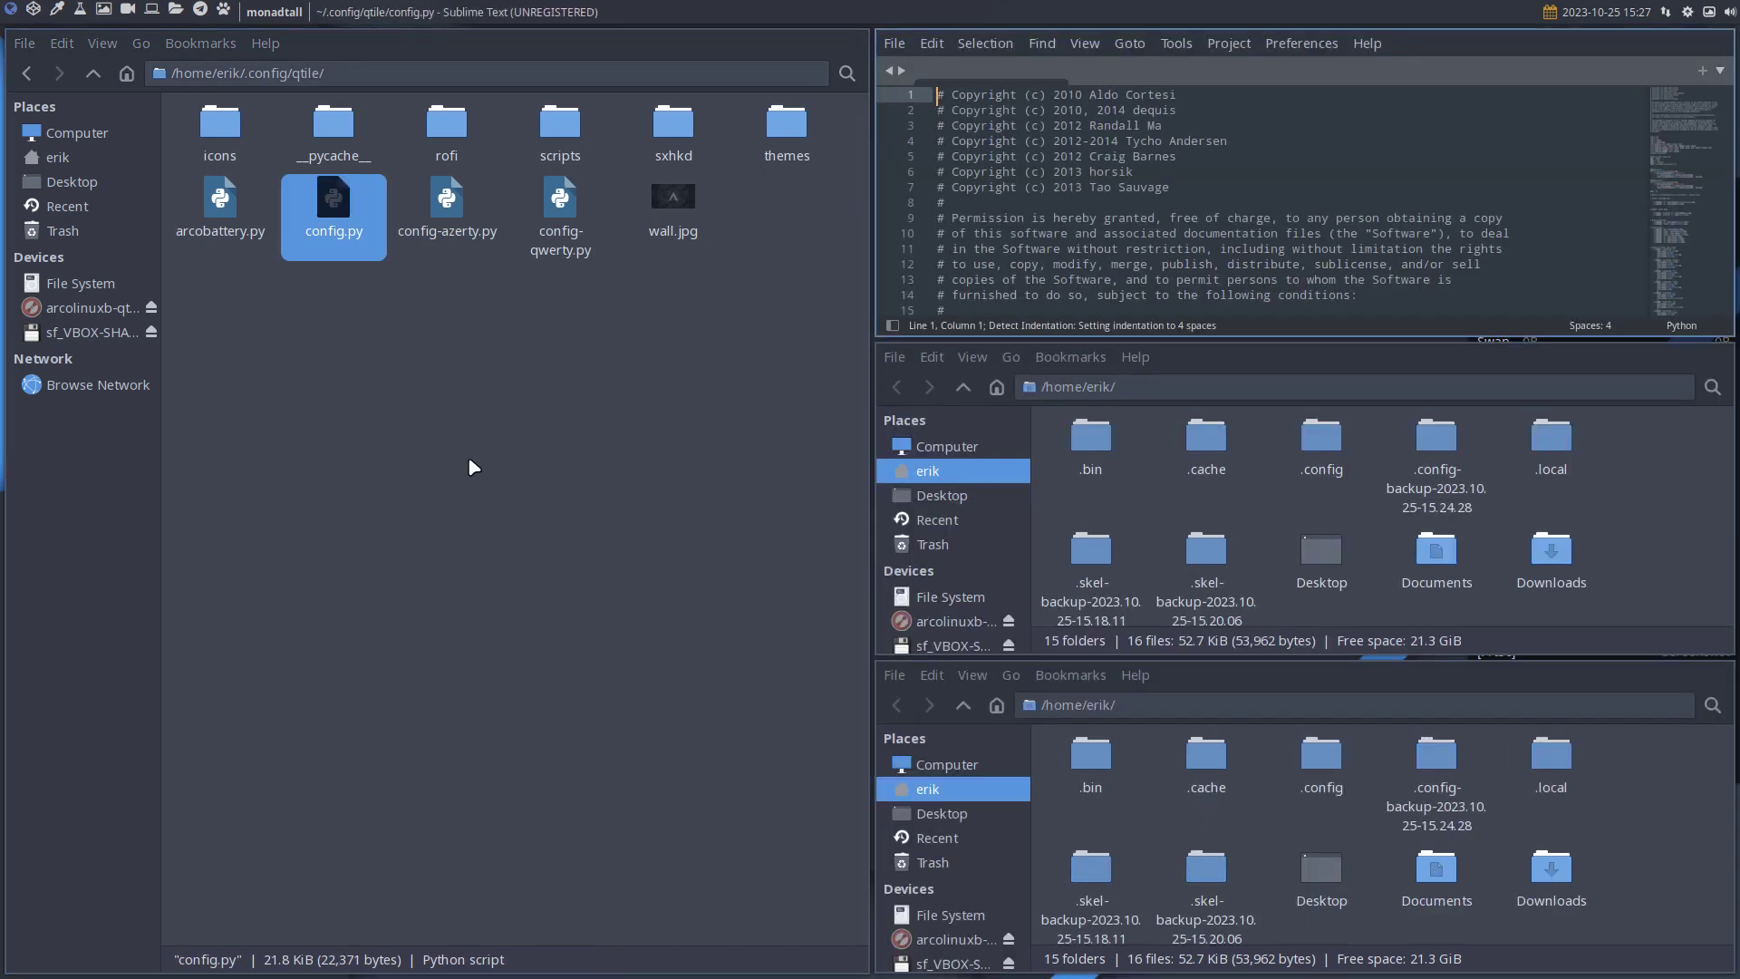
pyautogui.press('super+f')
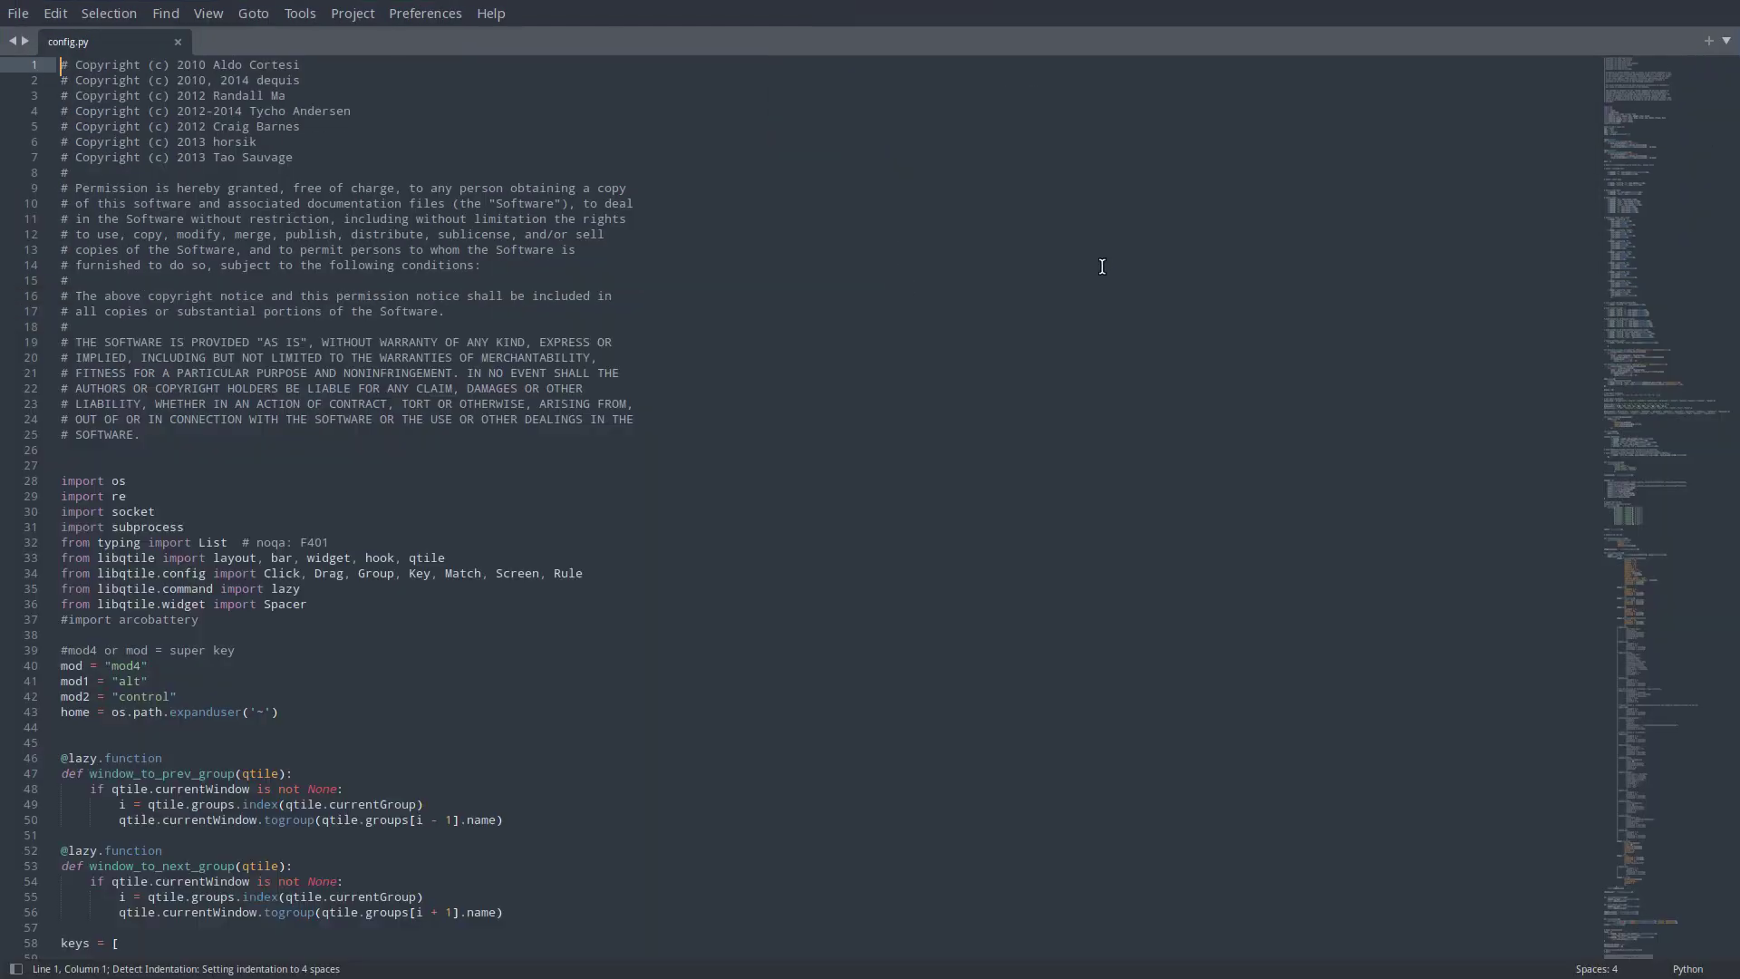
# Search for 'archlinux', select the top-bar hook lines 538–547, then select 'qtile' on line 33.
pyautogui.hotkey('ctrl', 'f')
pyautogui.write('archlinux')
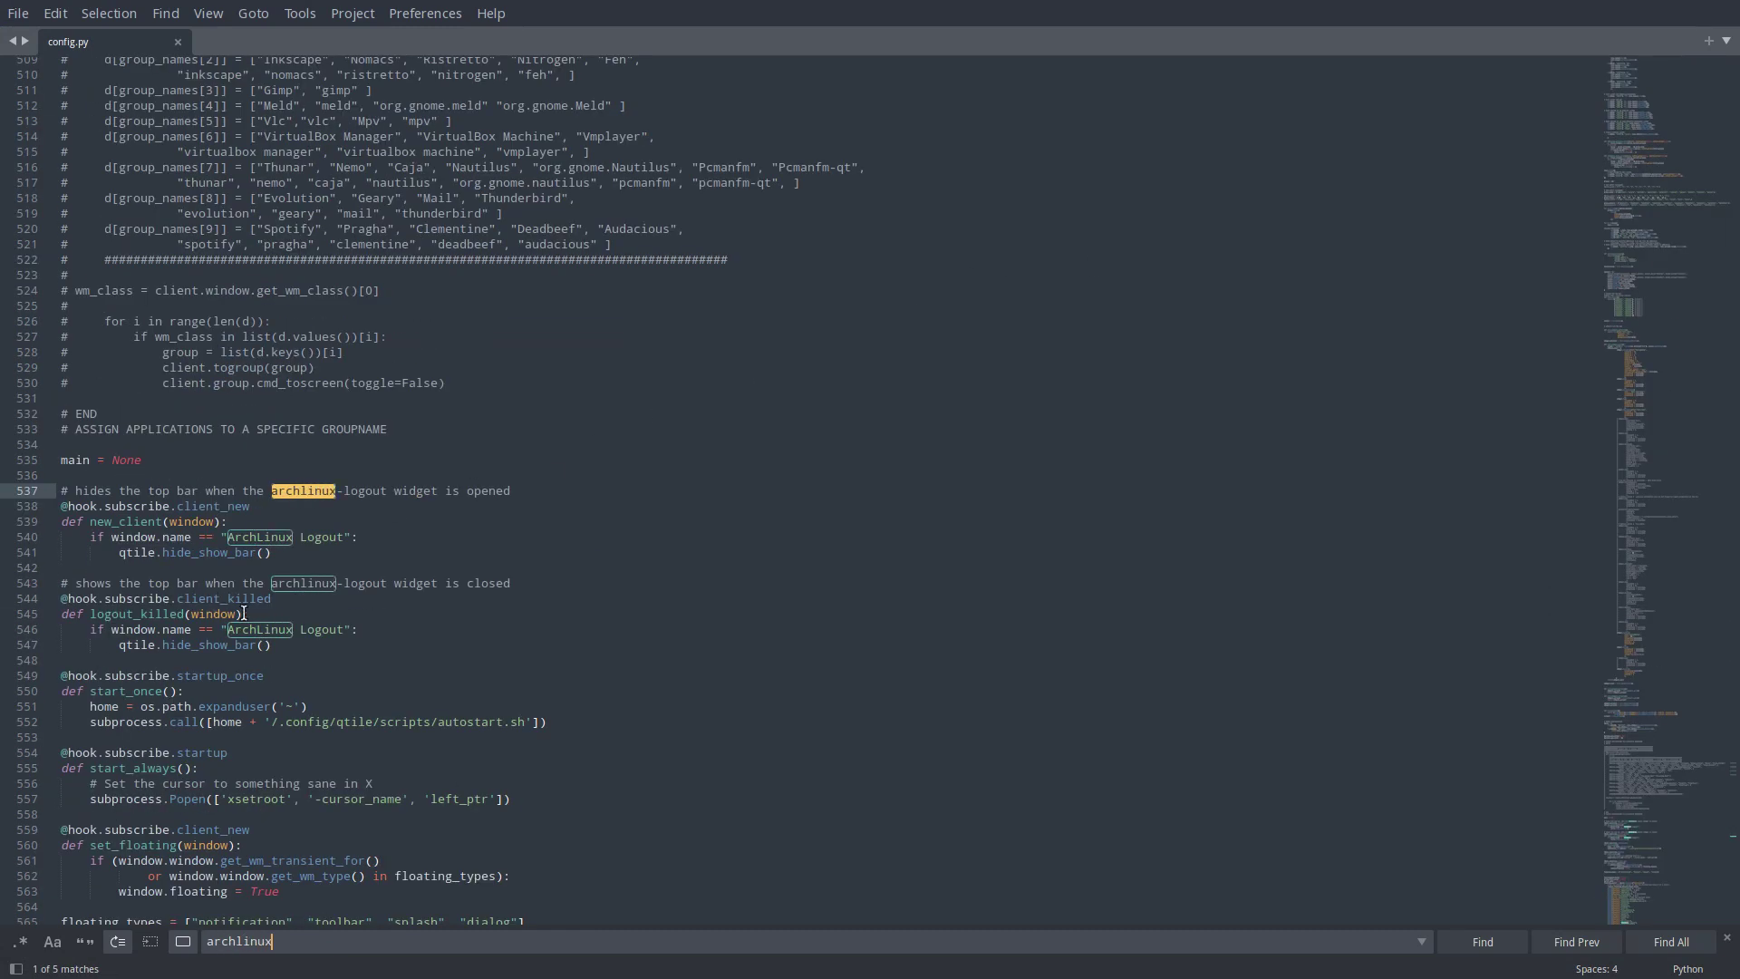
pyautogui.click(309, 648)
pyautogui.moveTo(309, 649); pyautogui.dragTo(60, 507)
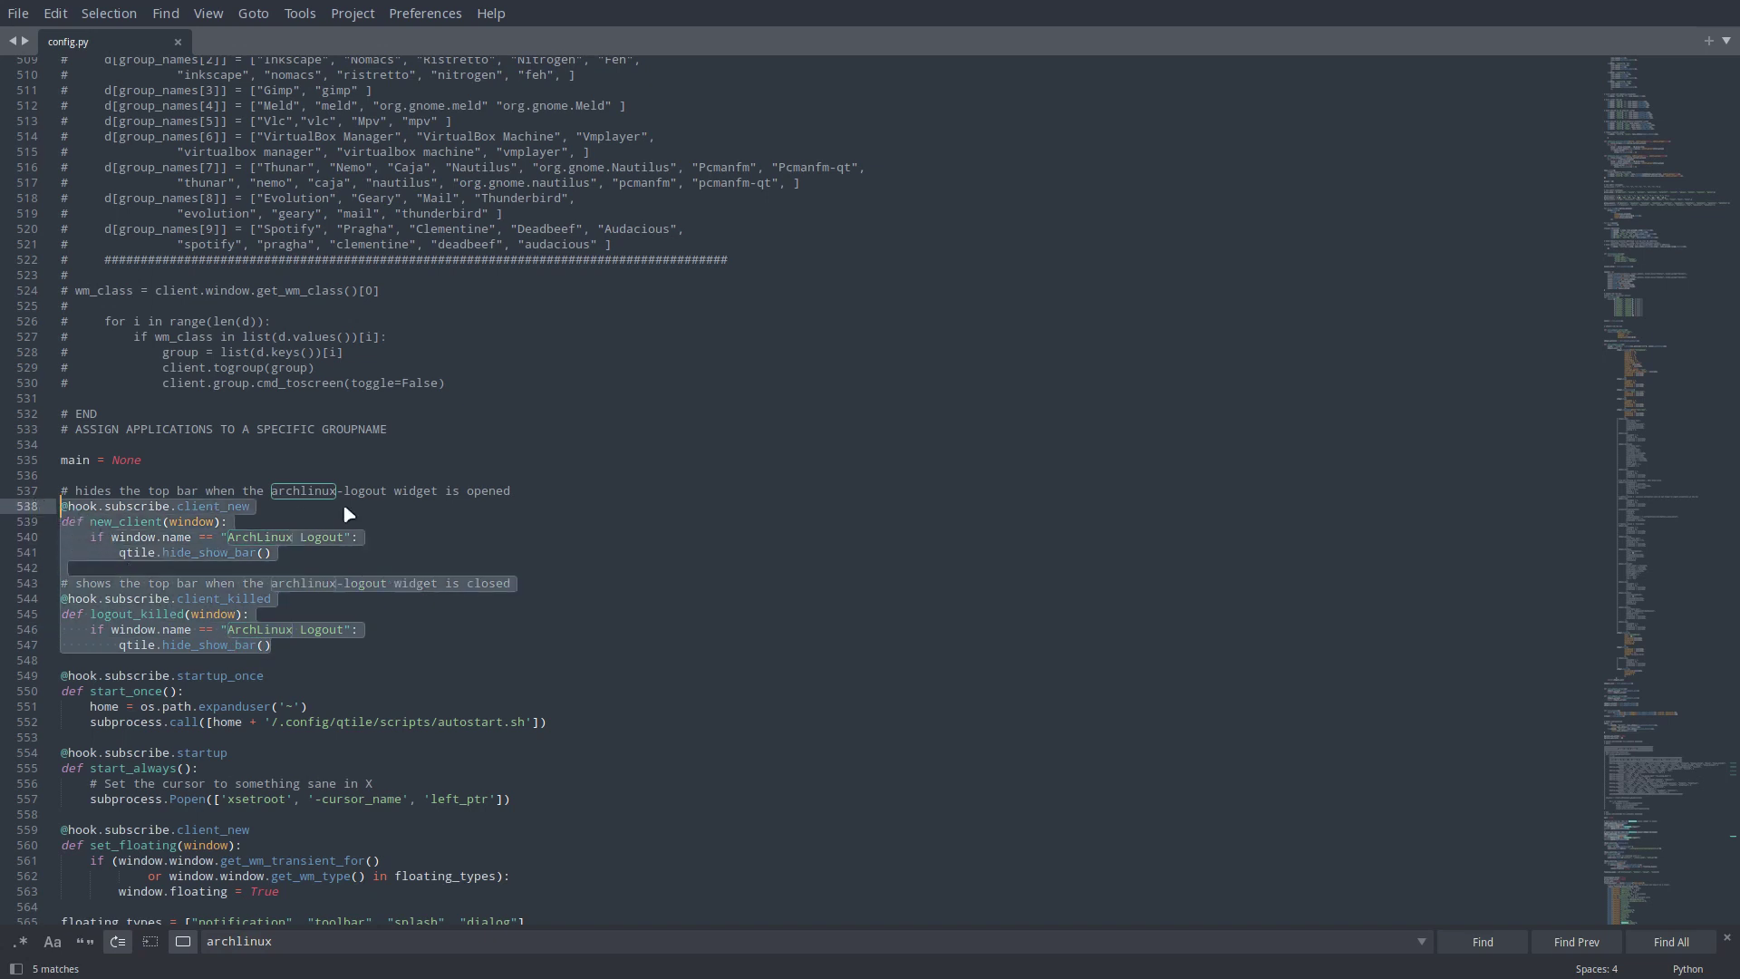
pyautogui.scroll(20, 349, 514)
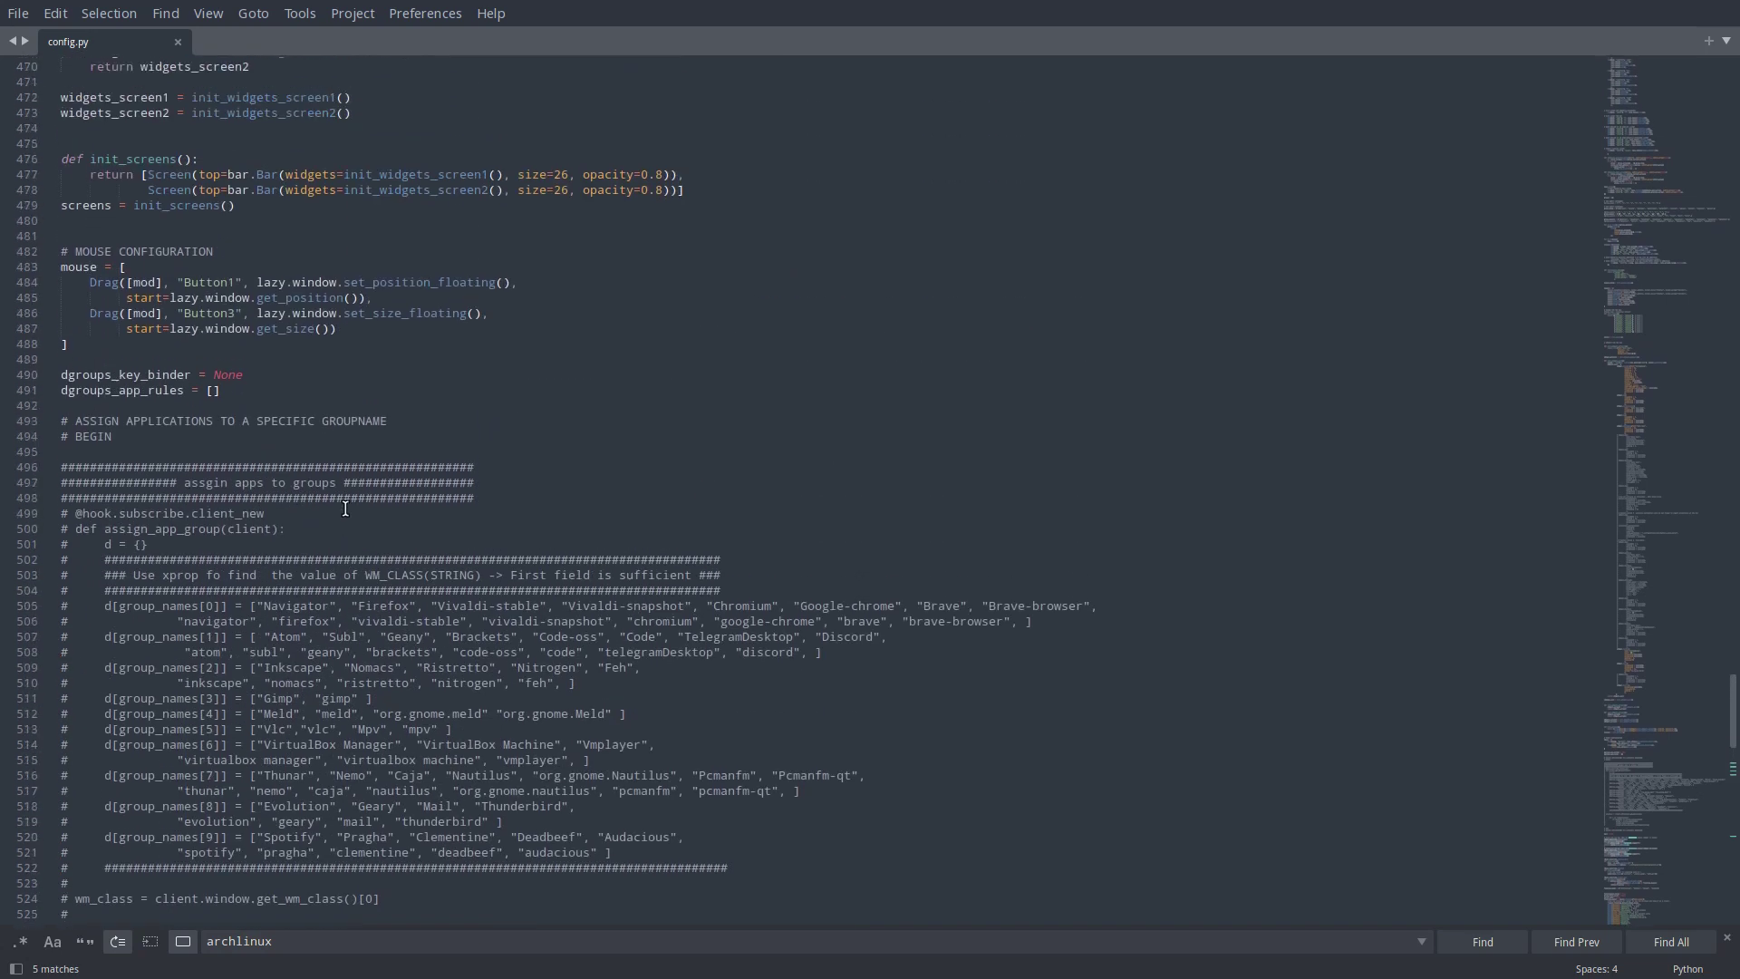
pyautogui.scroll(20, 345, 508)
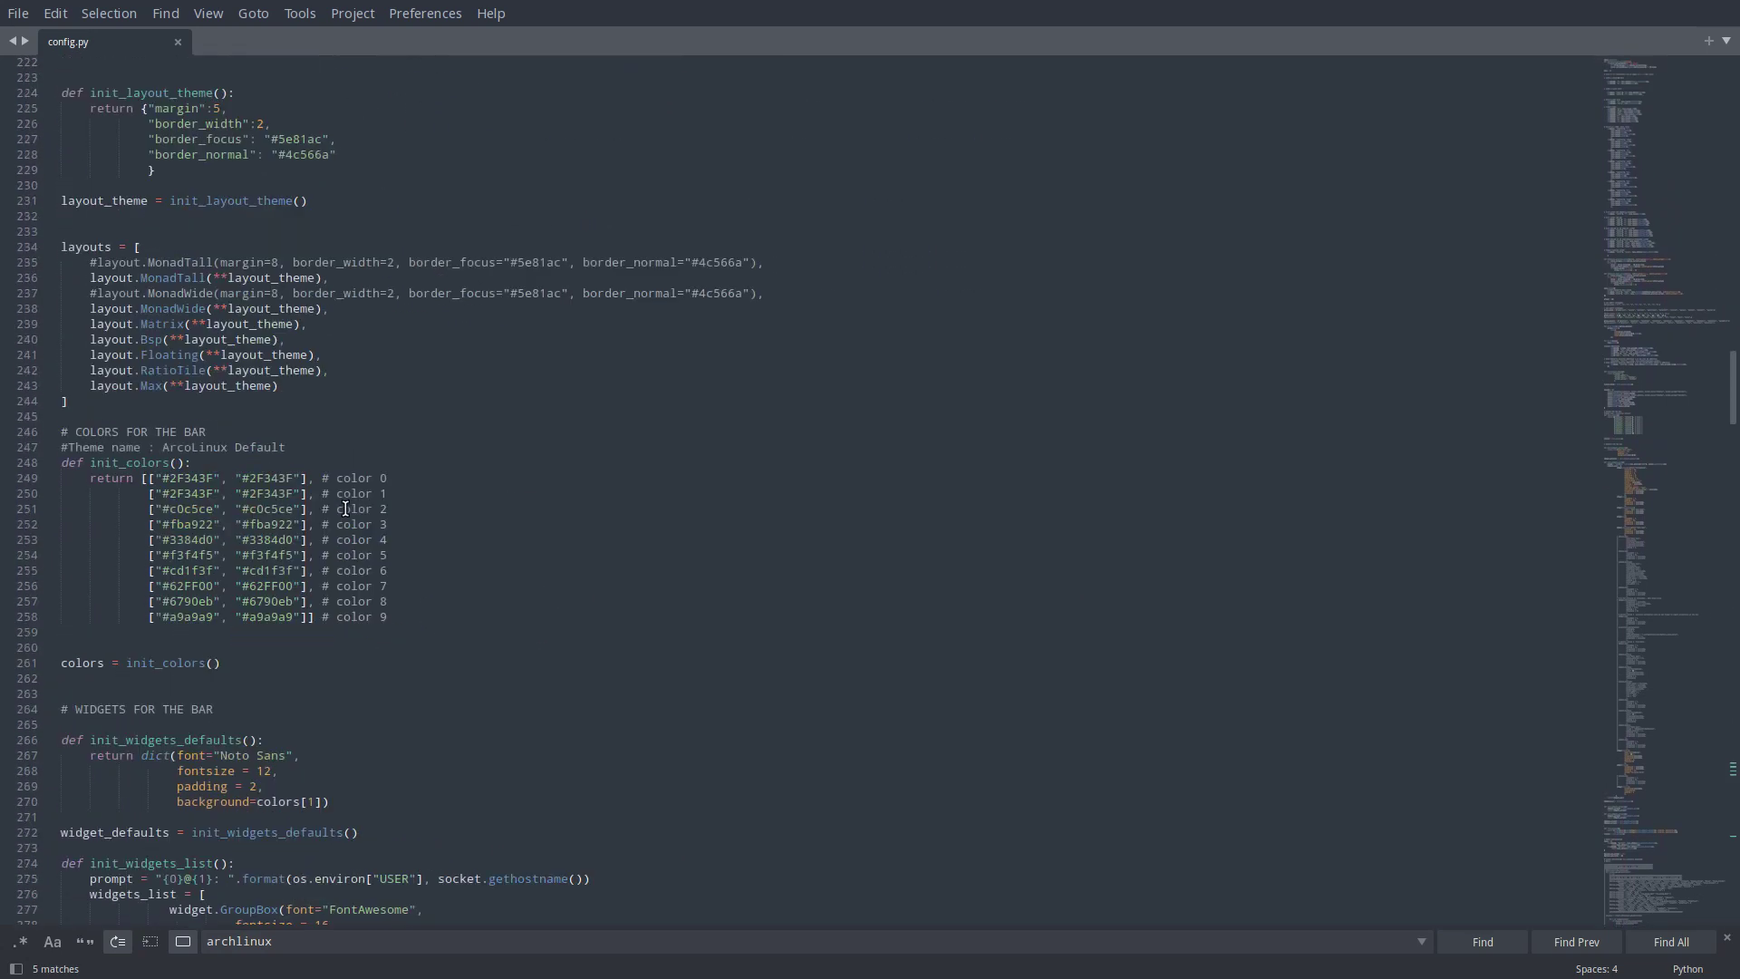
pyautogui.scroll(6, 346, 509)
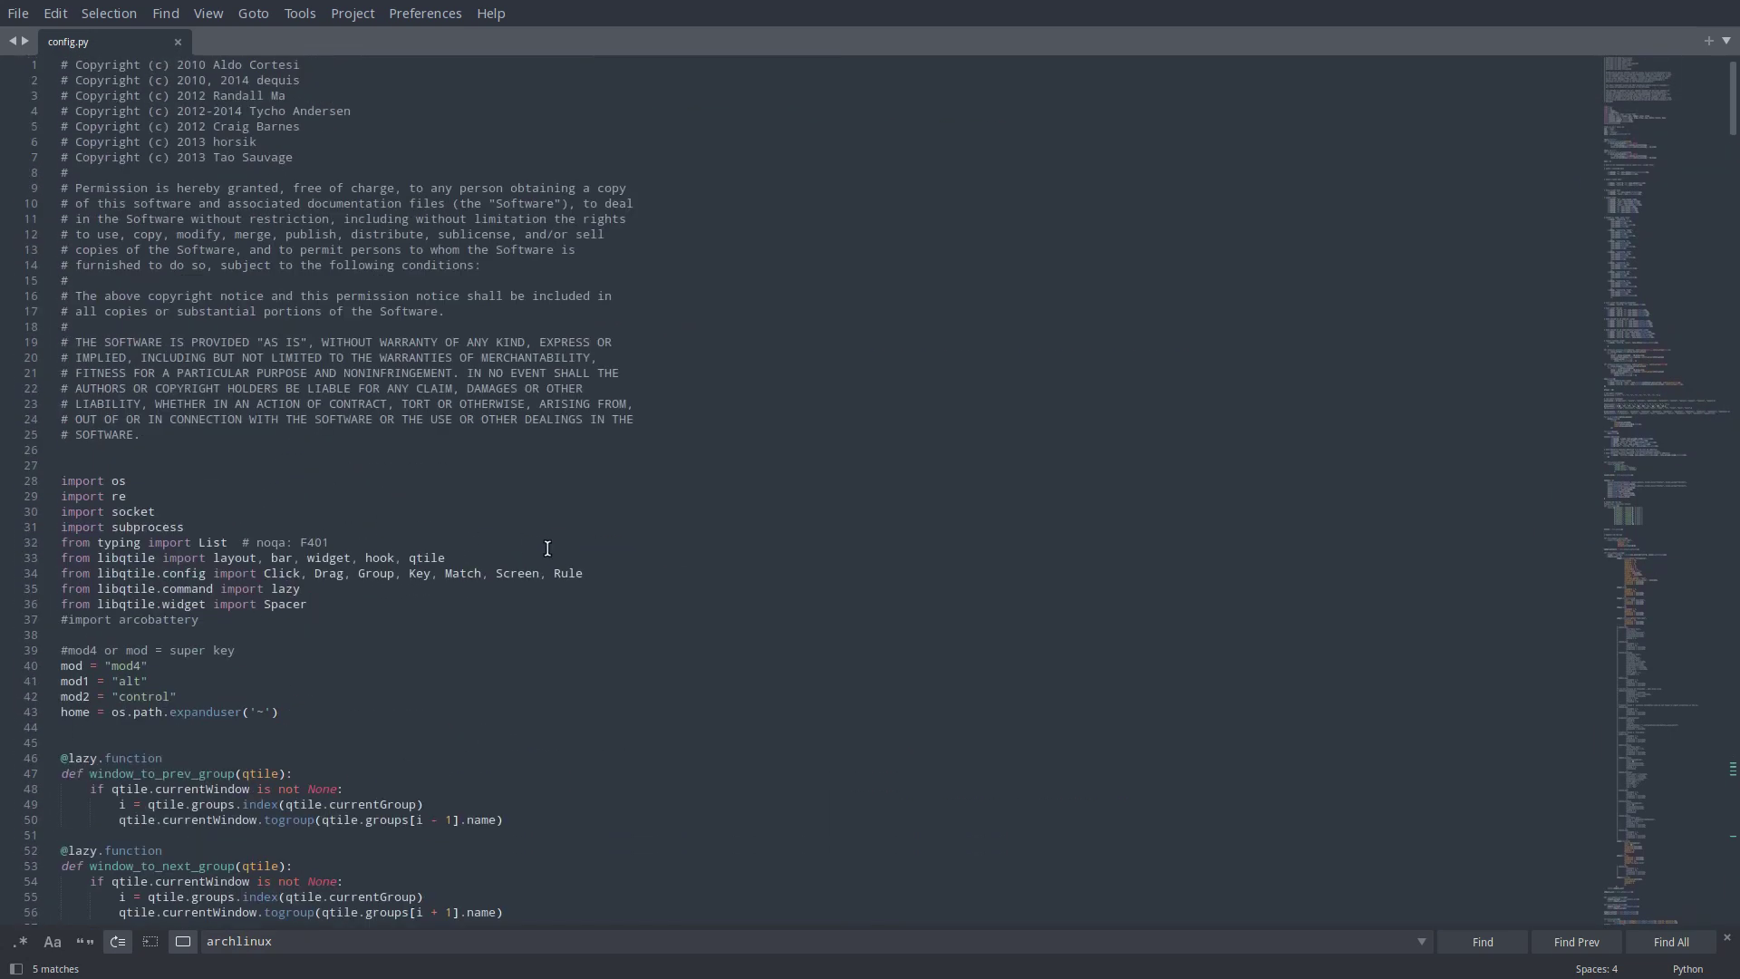
pyautogui.click(417, 554)
pyautogui.doubleClick(417, 554)
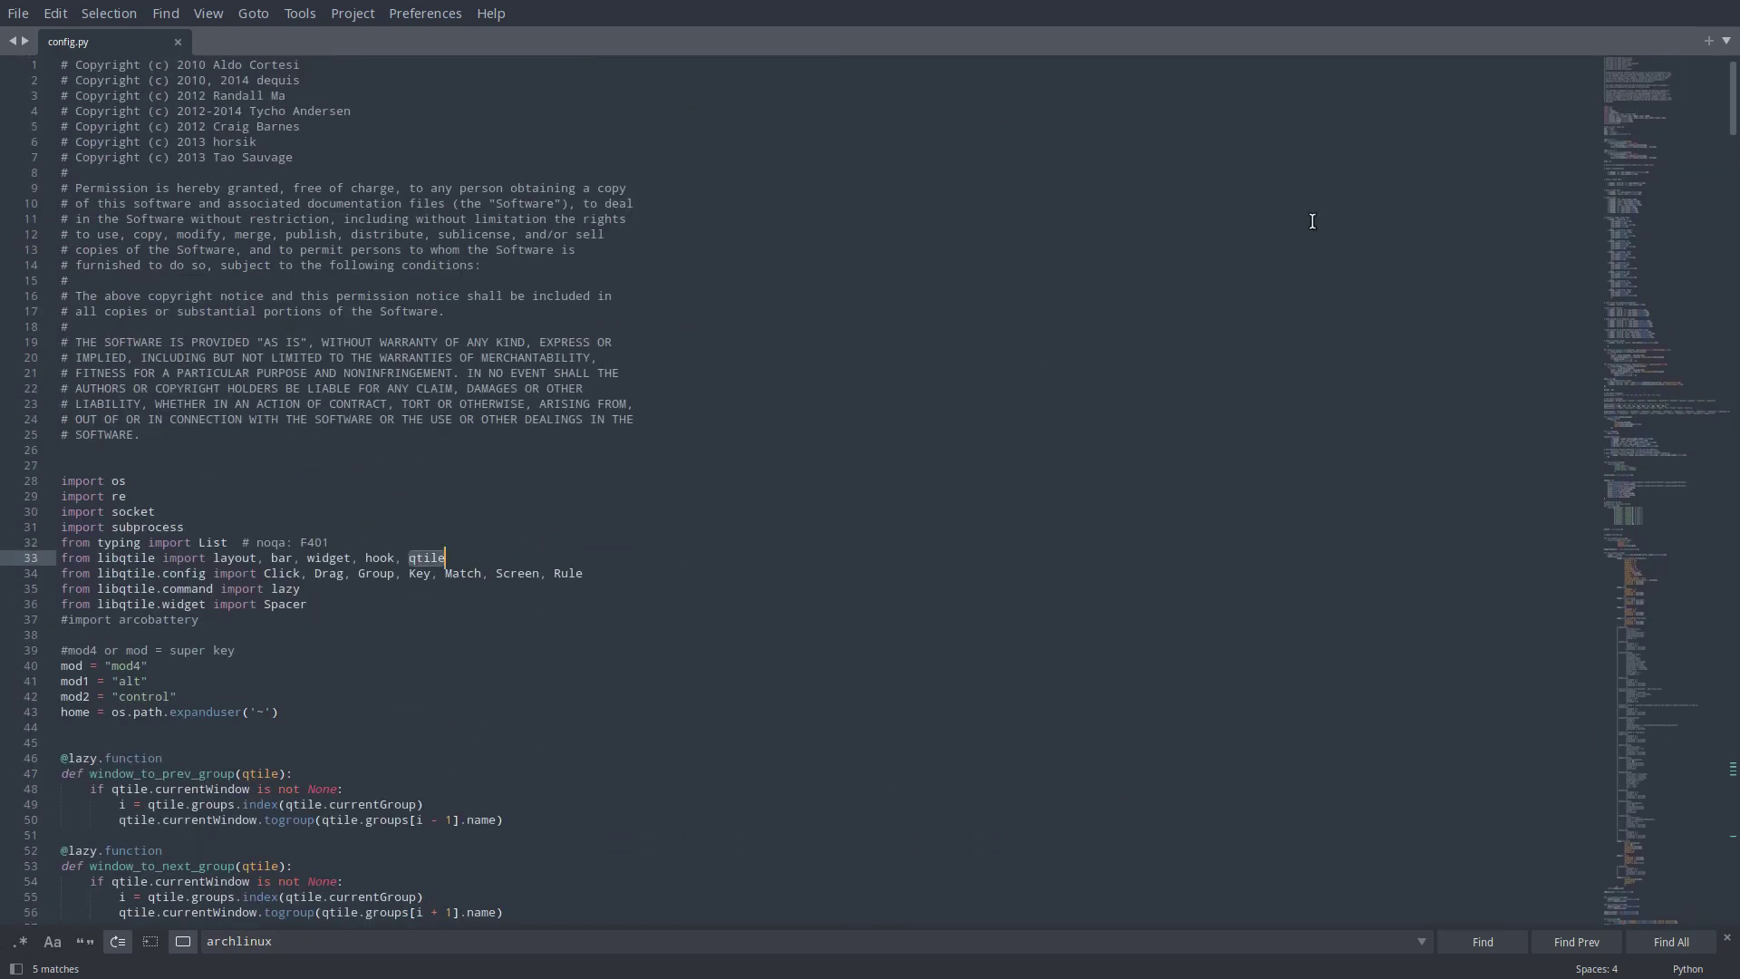